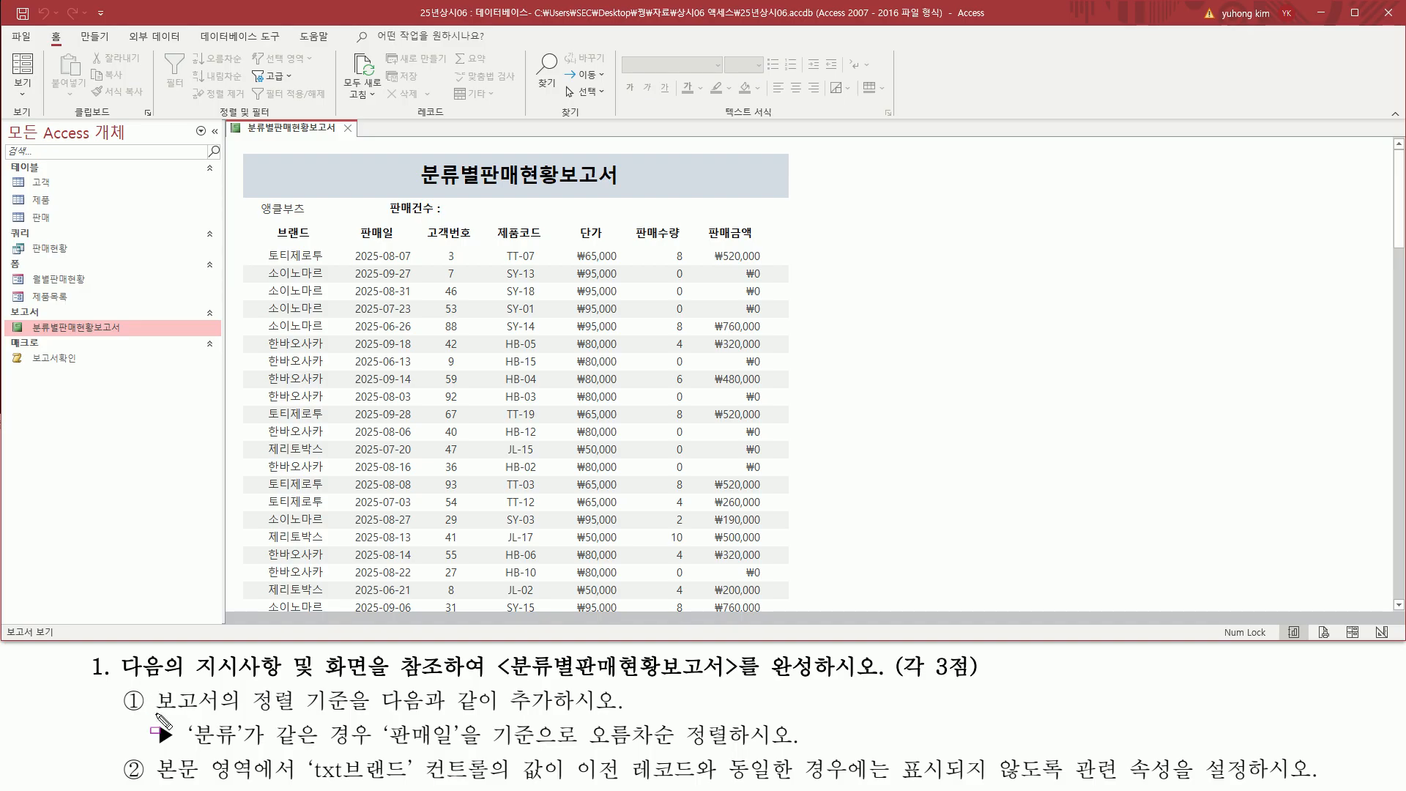
drag(250, 710, 347, 710)
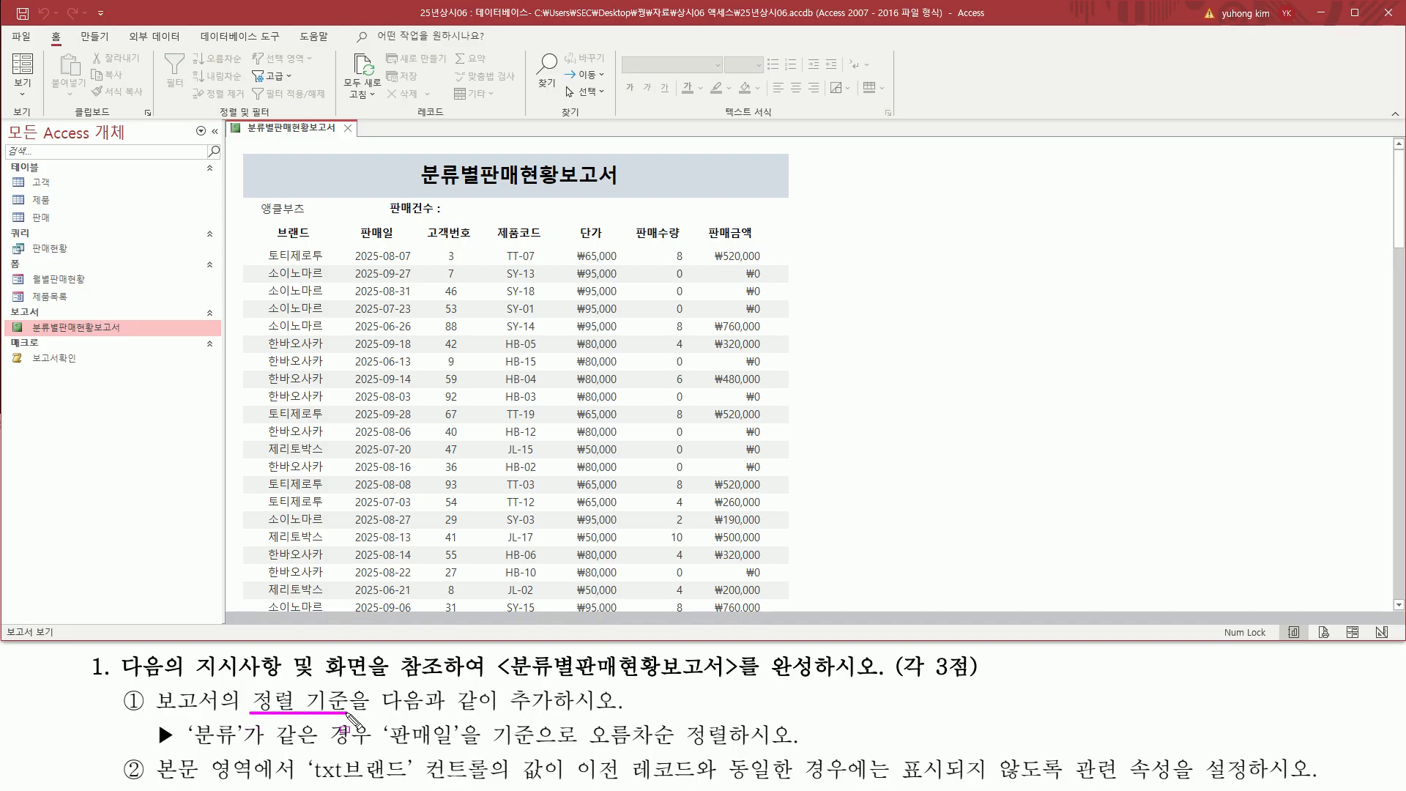
drag(512, 711, 543, 711)
mouse_move(183, 723)
mouse_down()
mouse_move(370, 748)
mouse_move(745, 747)
mouse_up()
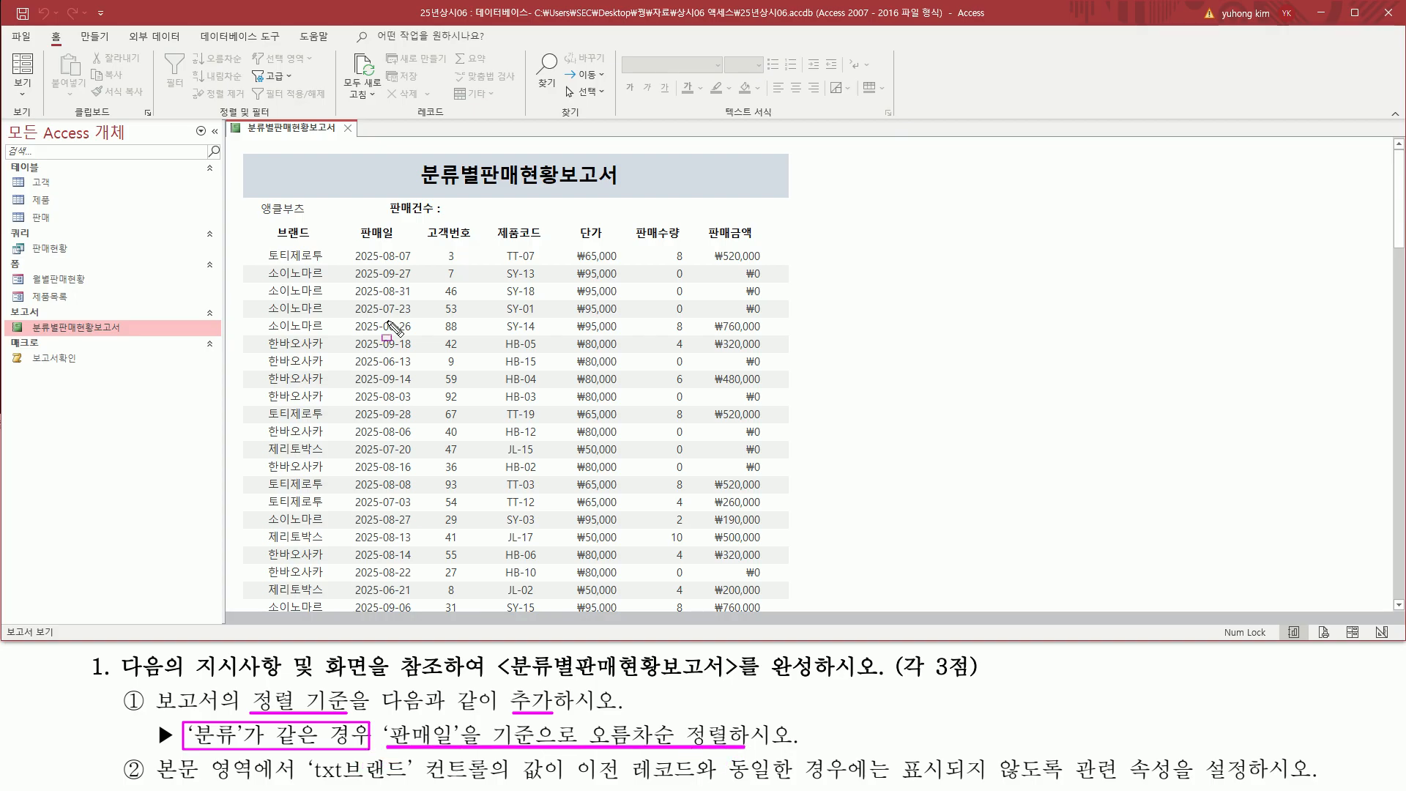
drag(349, 247, 420, 611)
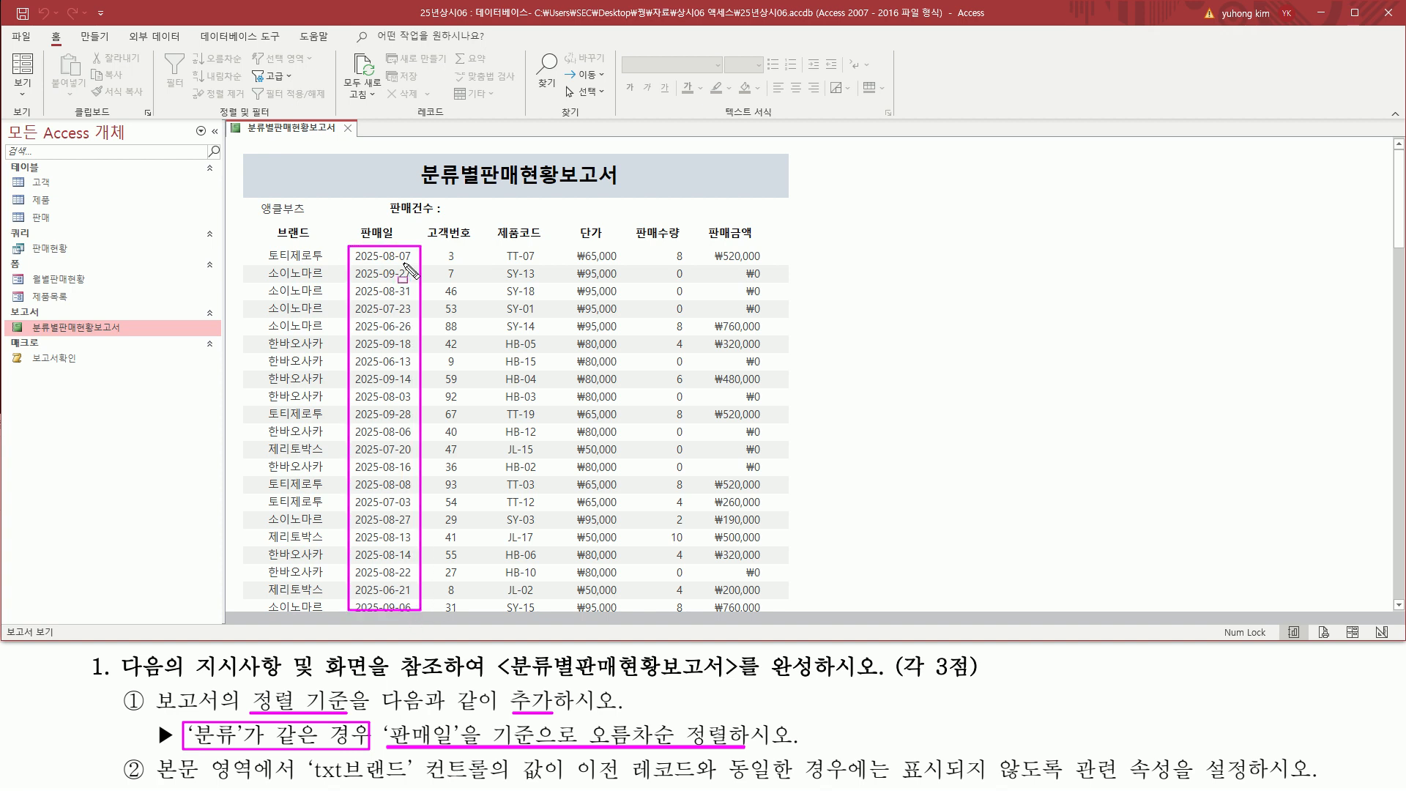
key(Escape)
- Switch the 분류별판매현황보고서 report to Design view
right_click(277, 127)
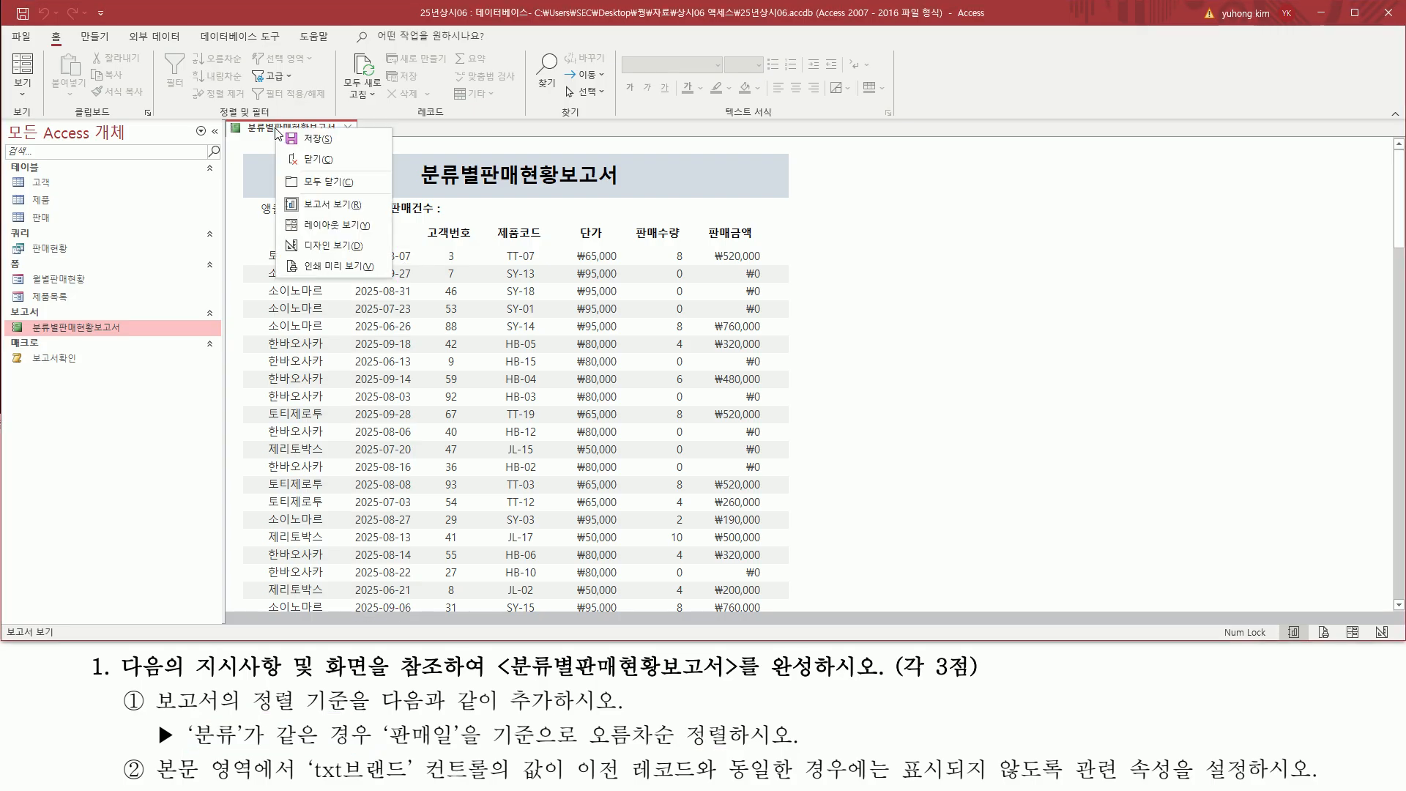
click(322, 246)
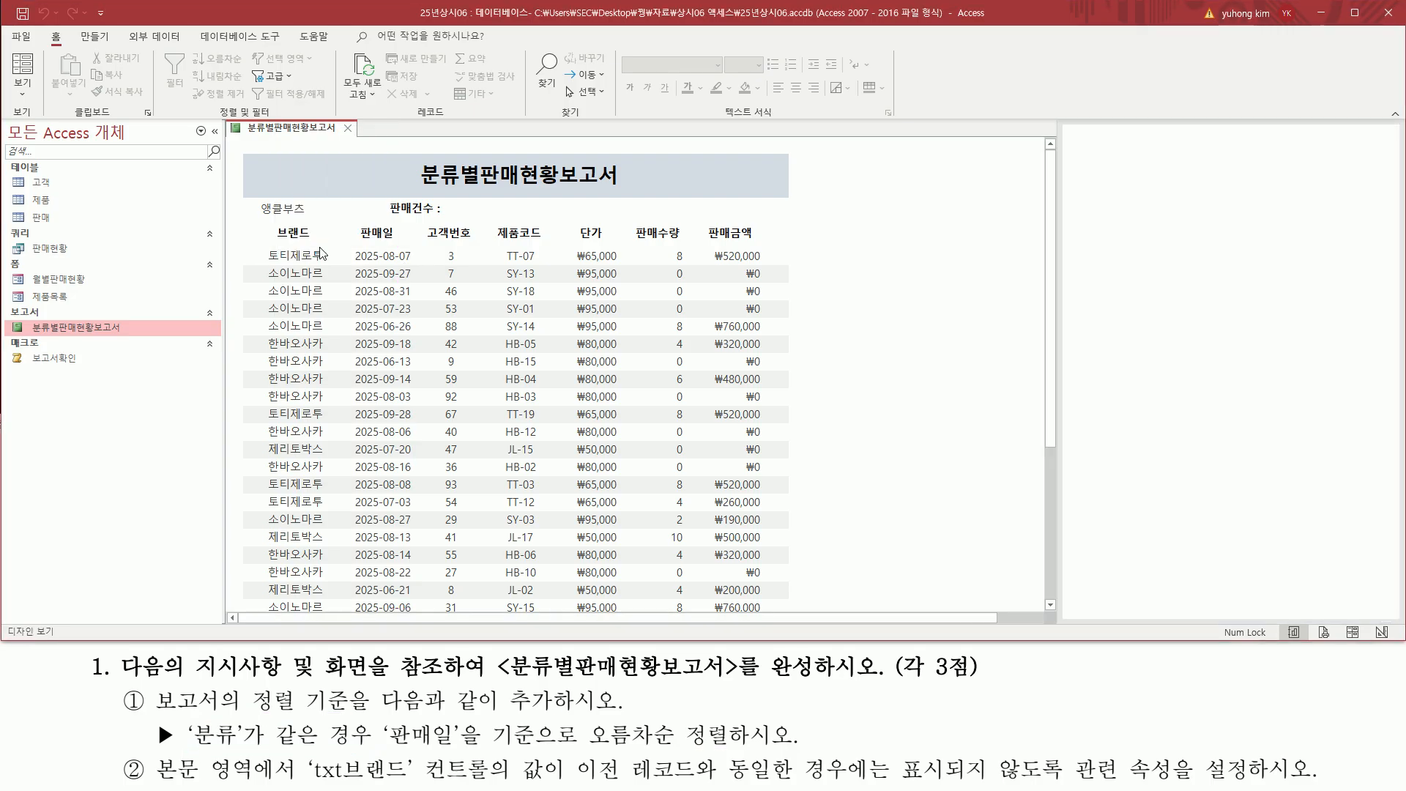
mouse_move(181, 720)
mouse_down()
mouse_move(268, 747)
mouse_move(375, 749)
mouse_up()
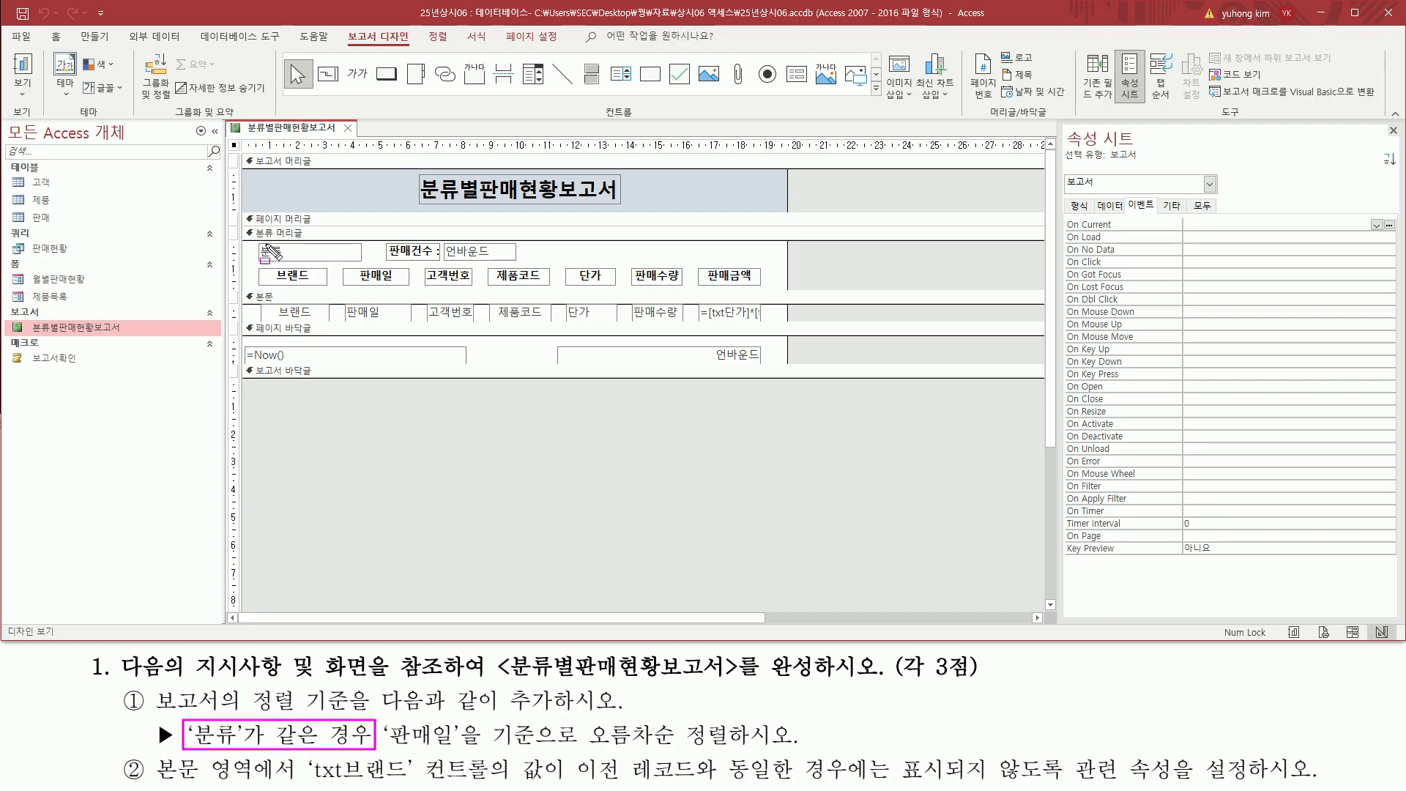
drag(258, 241, 364, 262)
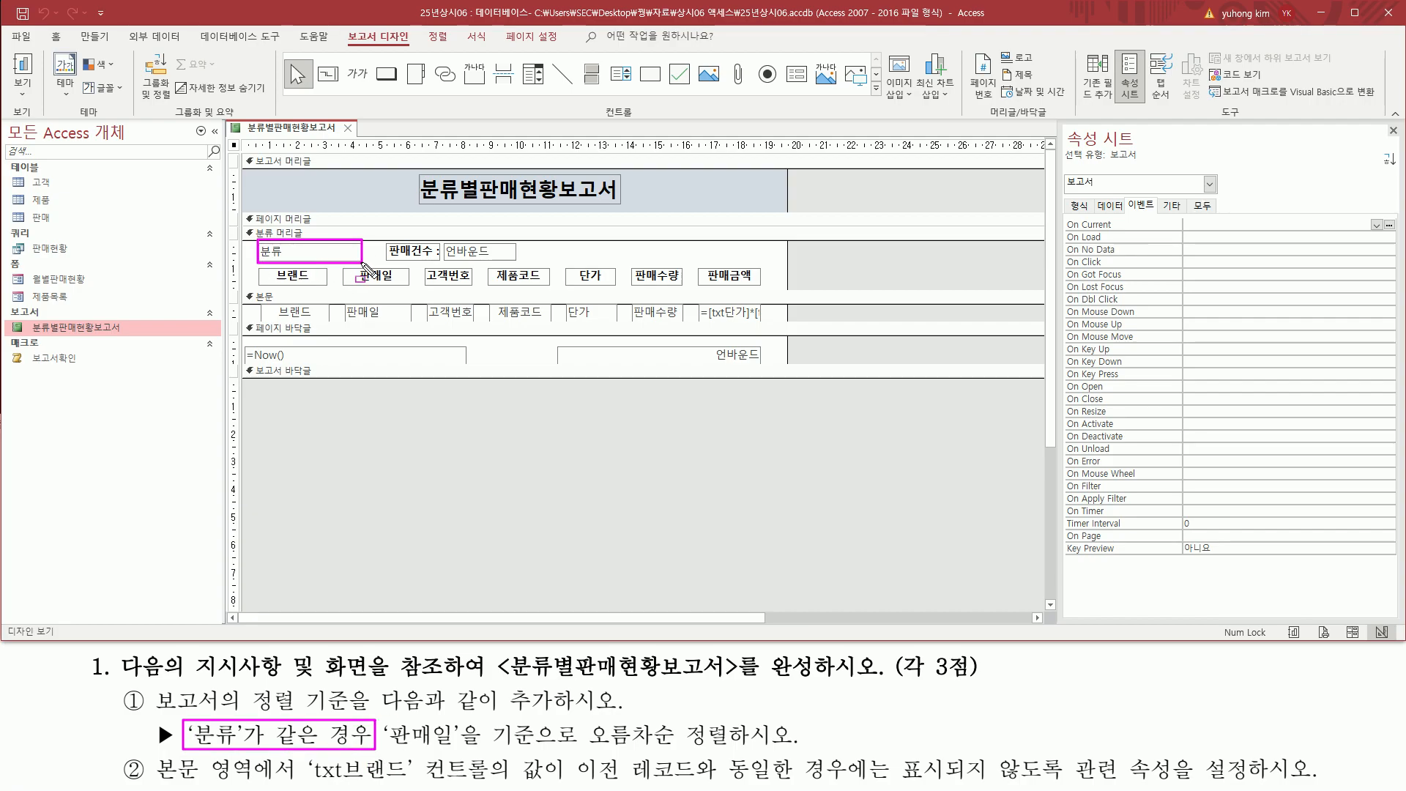
drag(342, 266, 409, 288)
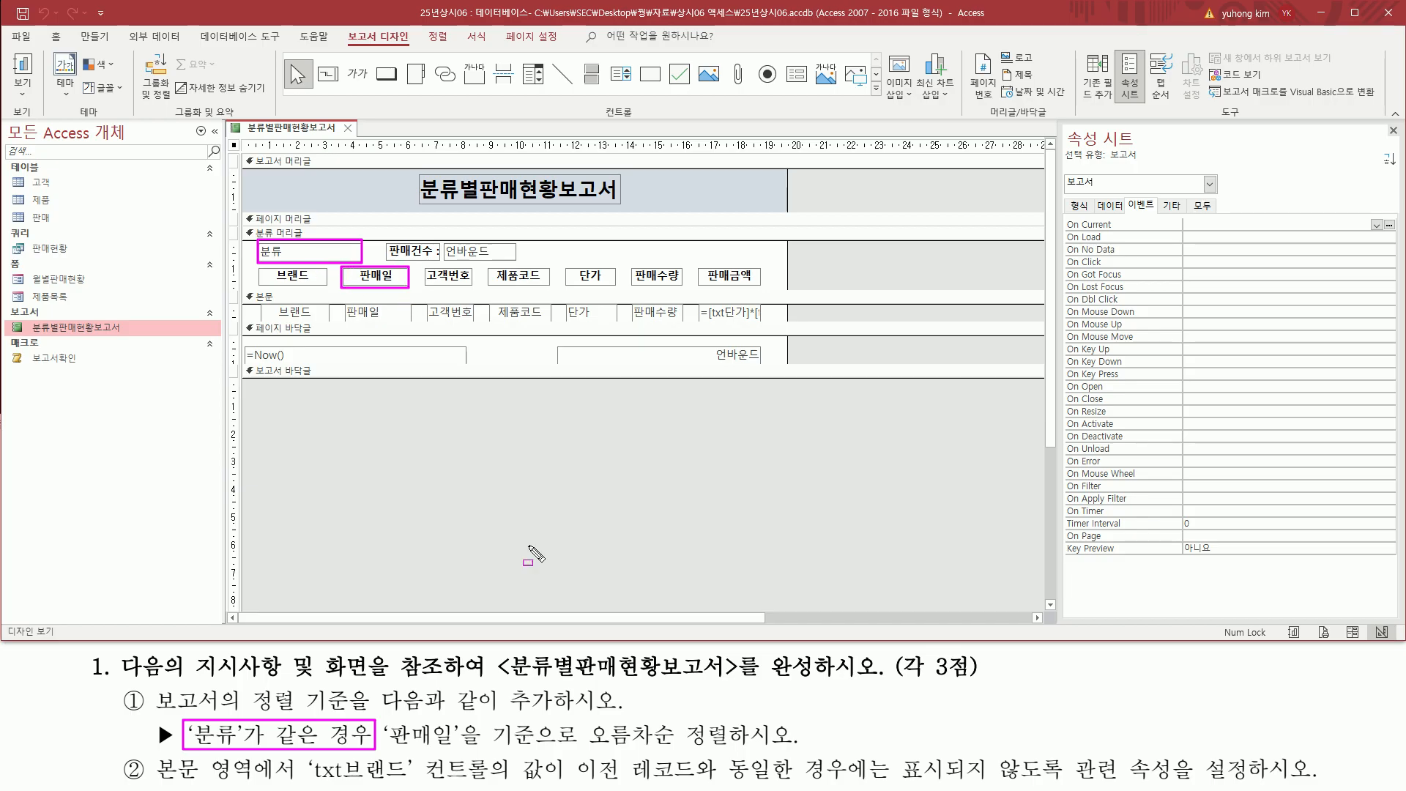
drag(250, 713, 350, 712)
drag(508, 707, 549, 710)
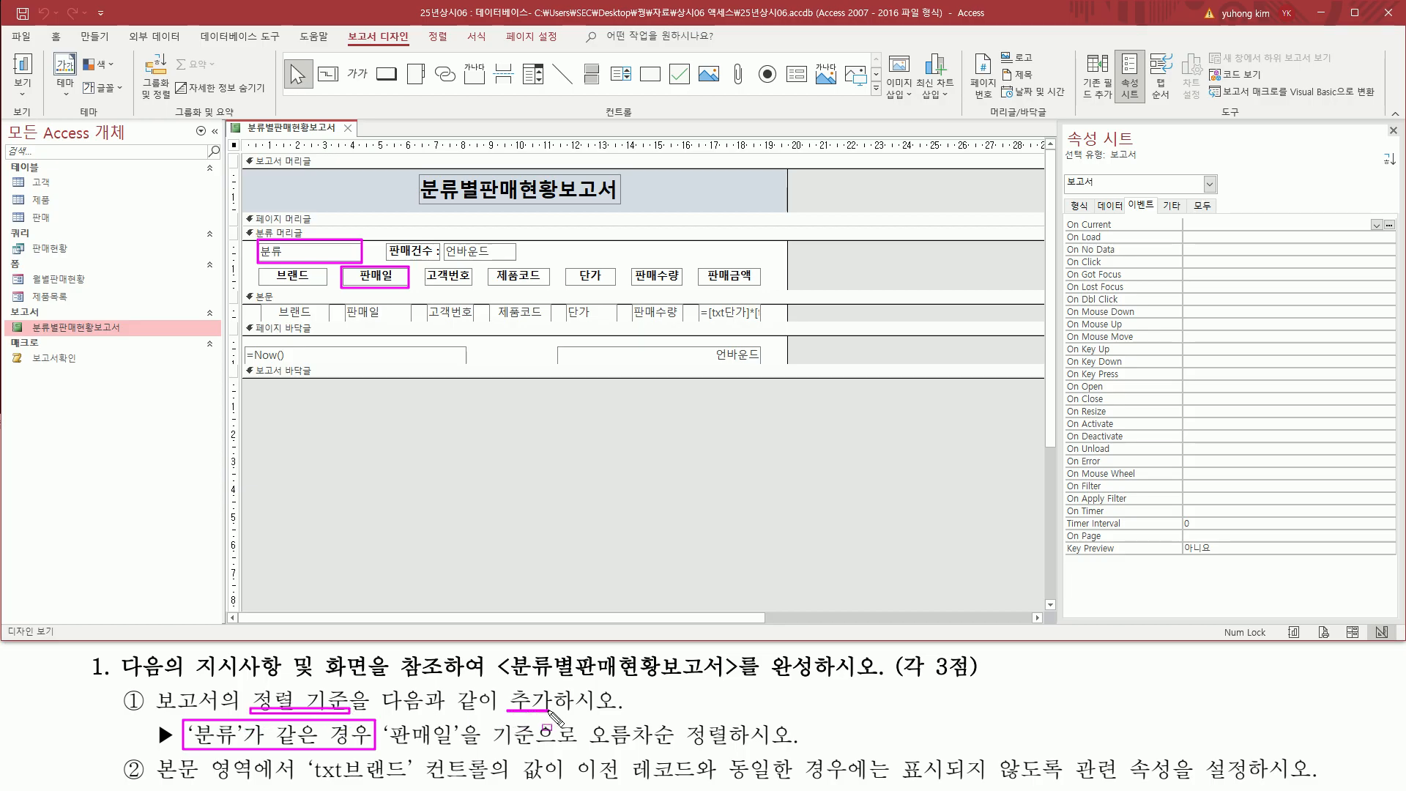
drag(343, 28, 412, 49)
drag(138, 49, 169, 115)
key(Escape)
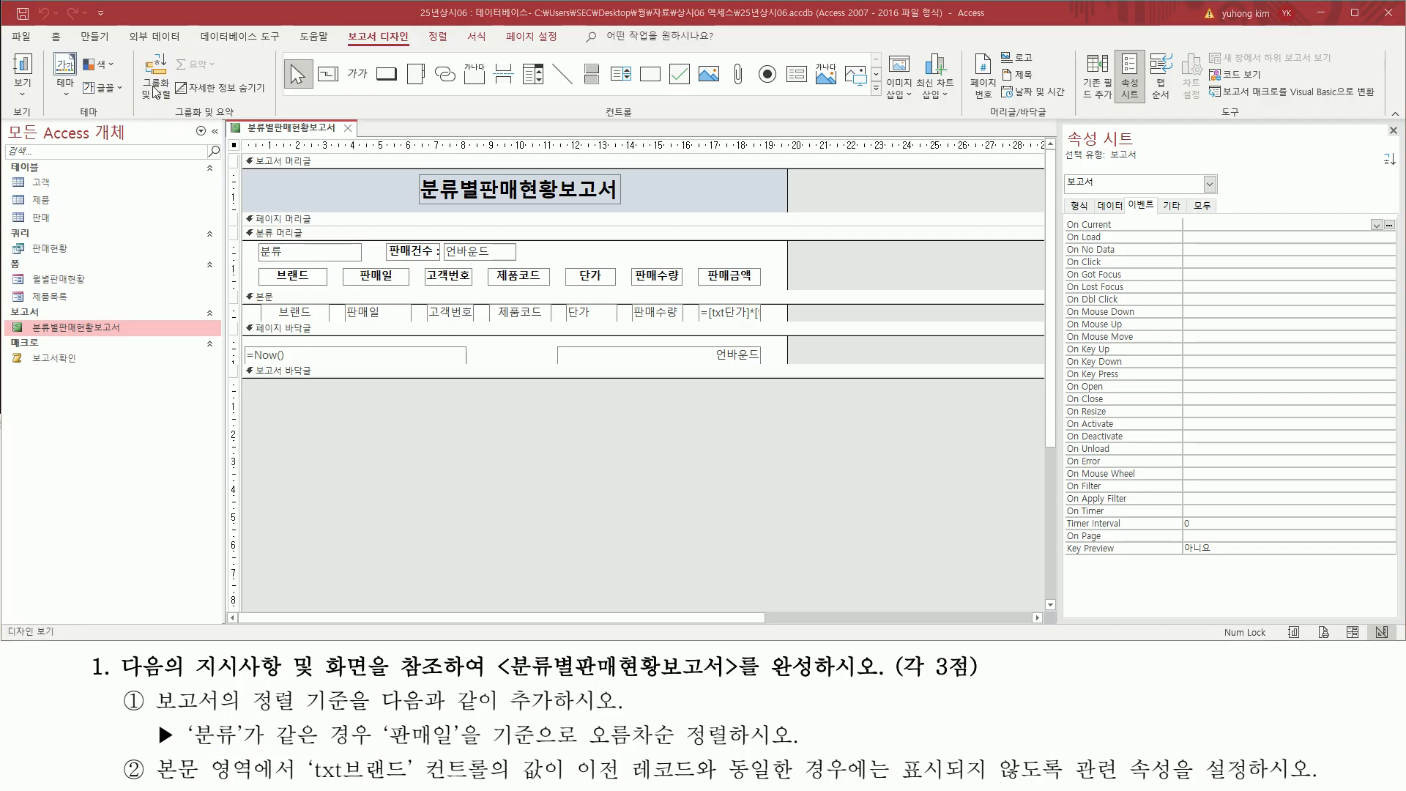
- Add an ascending sort on 판매일 beneath the existing 분류 grouping, and close the grouping and sorting settings
click(158, 82)
mouse_move(223, 516)
mouse_down()
mouse_move(267, 577)
mouse_move(651, 611)
mouse_move(1056, 617)
mouse_up()
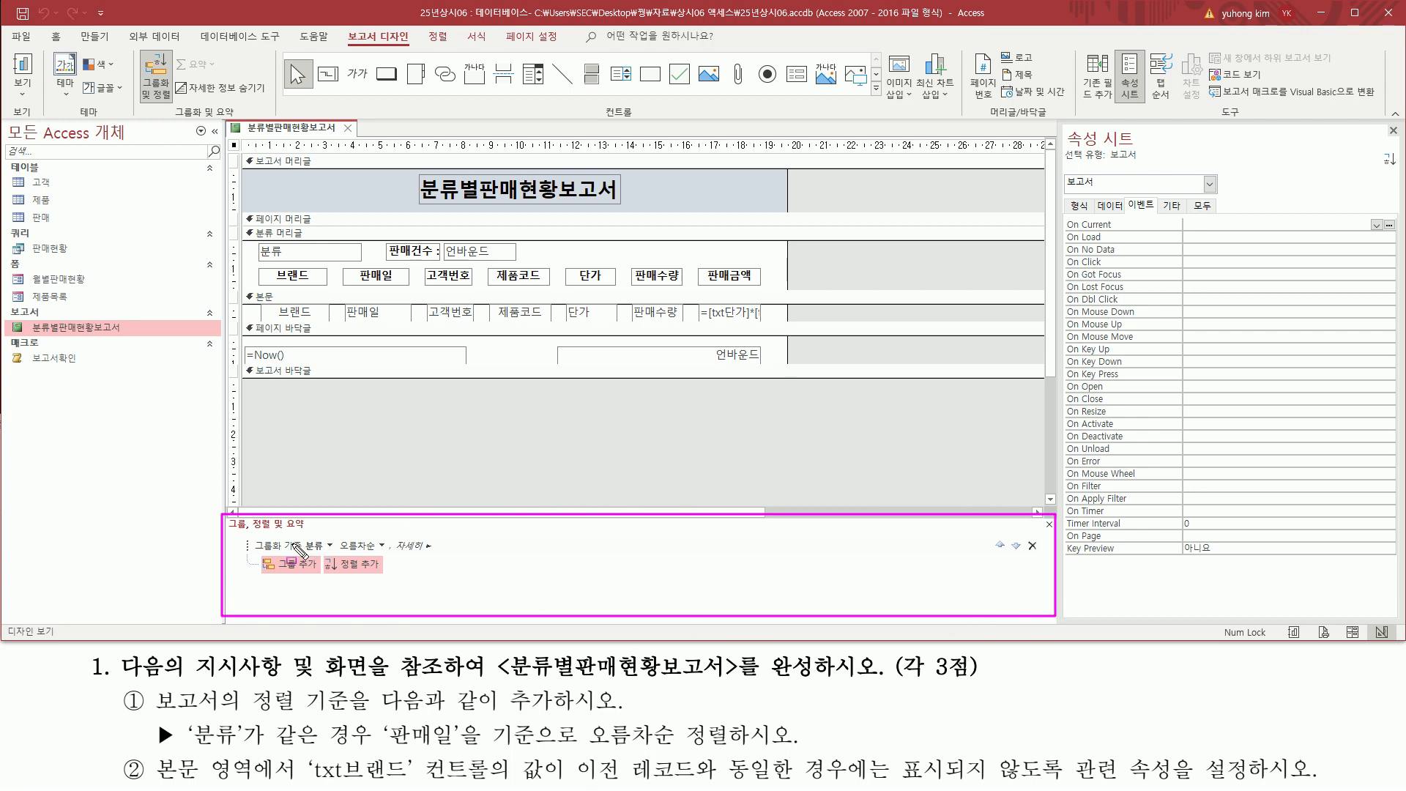
mouse_move(303, 536)
mouse_down()
mouse_move(325, 555)
mouse_move(293, 552)
mouse_move(374, 553)
mouse_up()
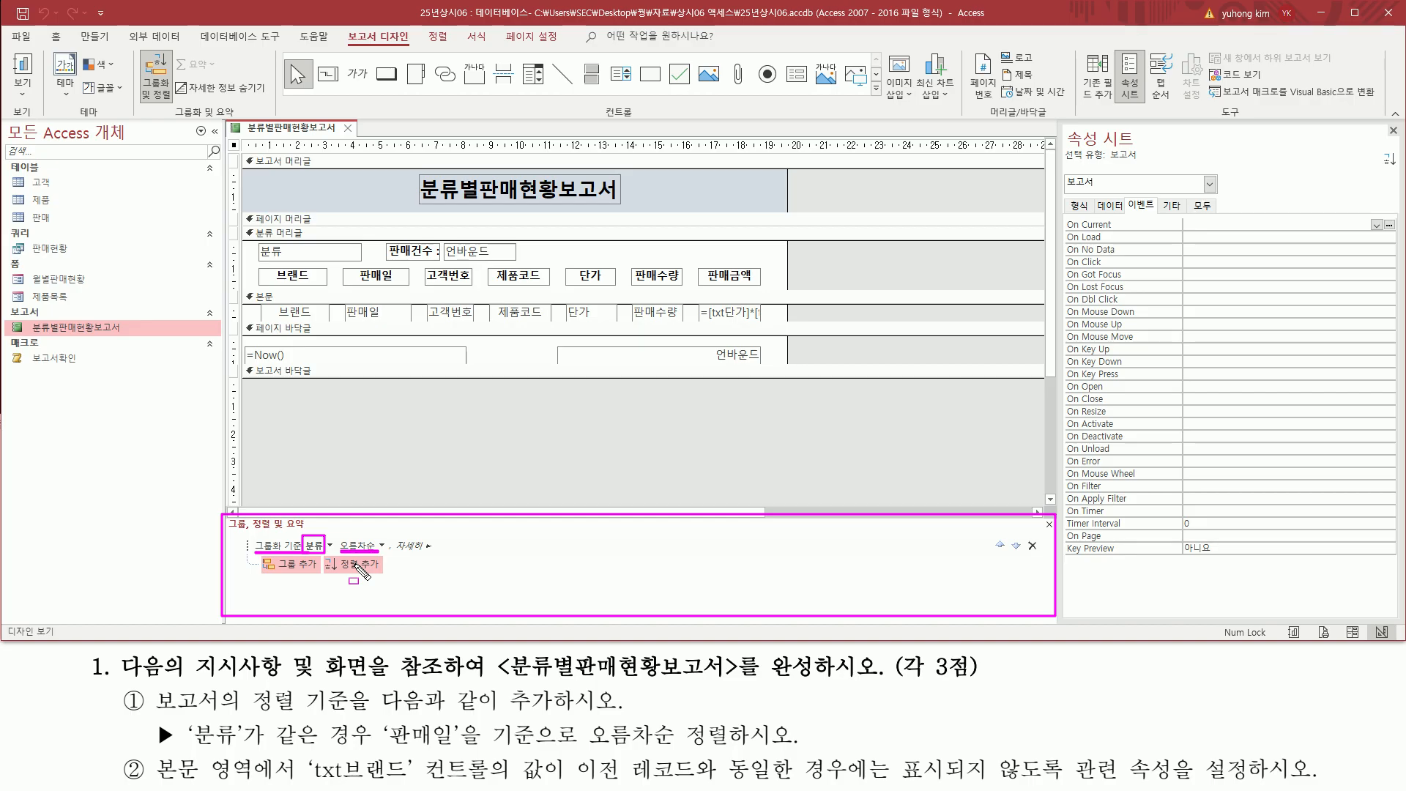
drag(379, 747, 738, 747)
drag(326, 573, 378, 558)
key(Escape)
click(365, 564)
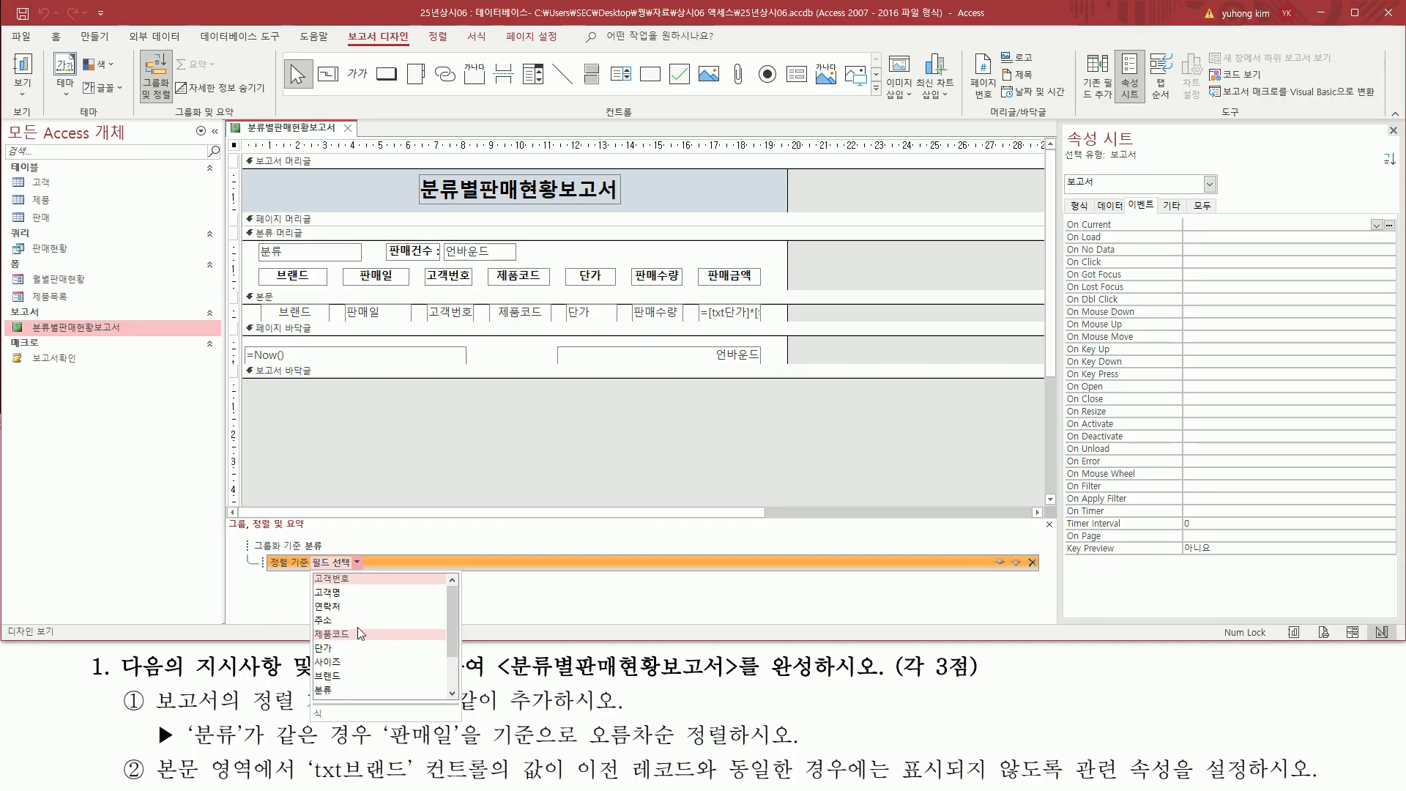
scroll(363, 609, down, 2)
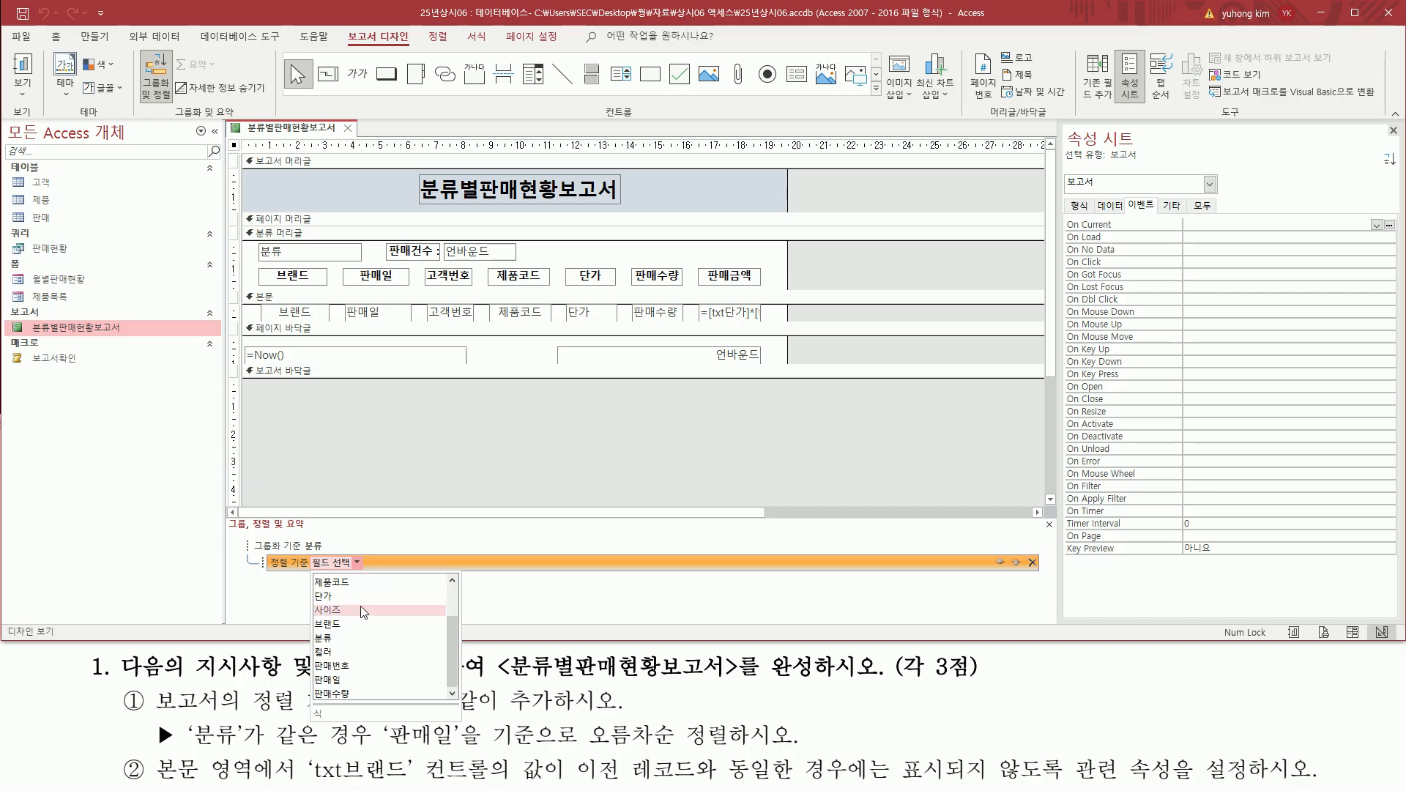
click(358, 687)
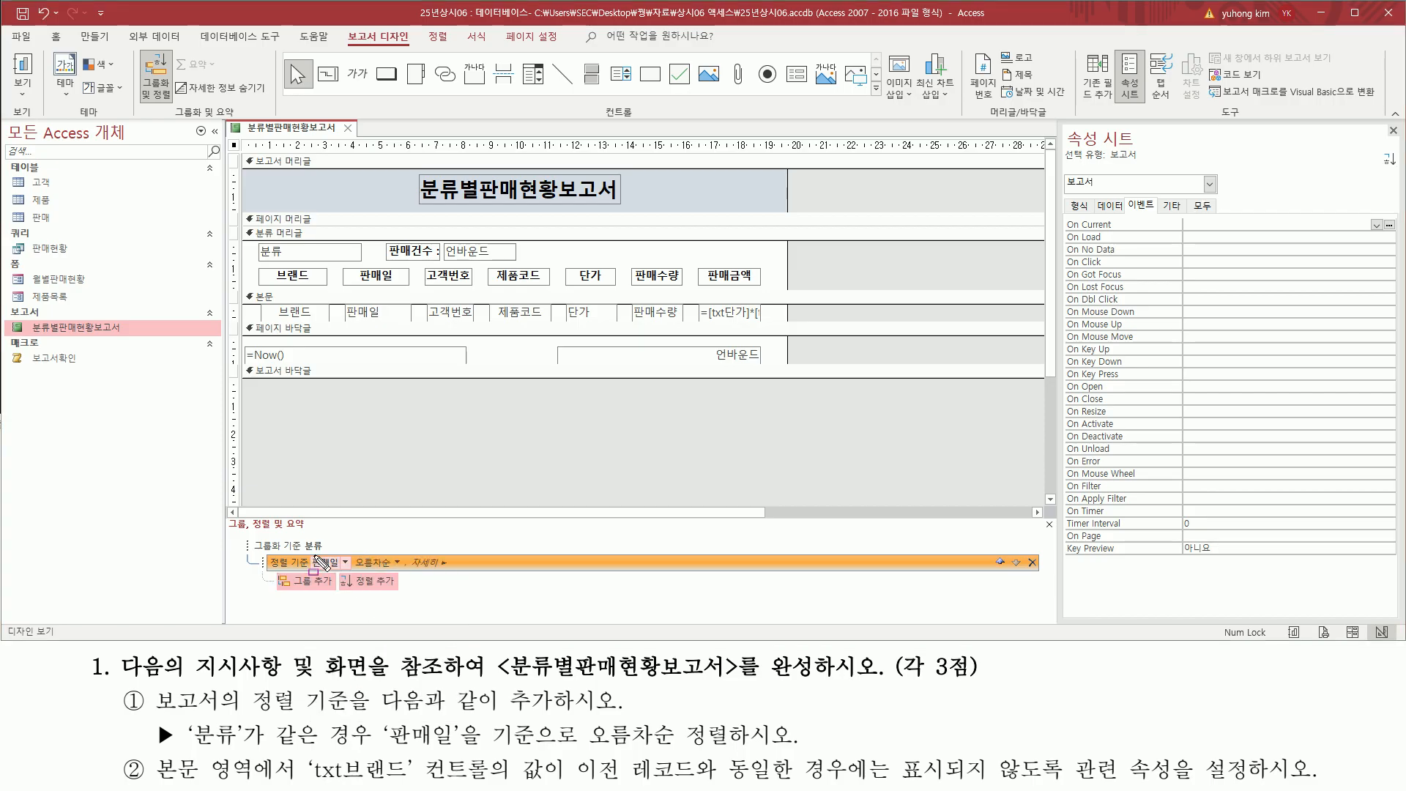
drag(308, 551, 401, 573)
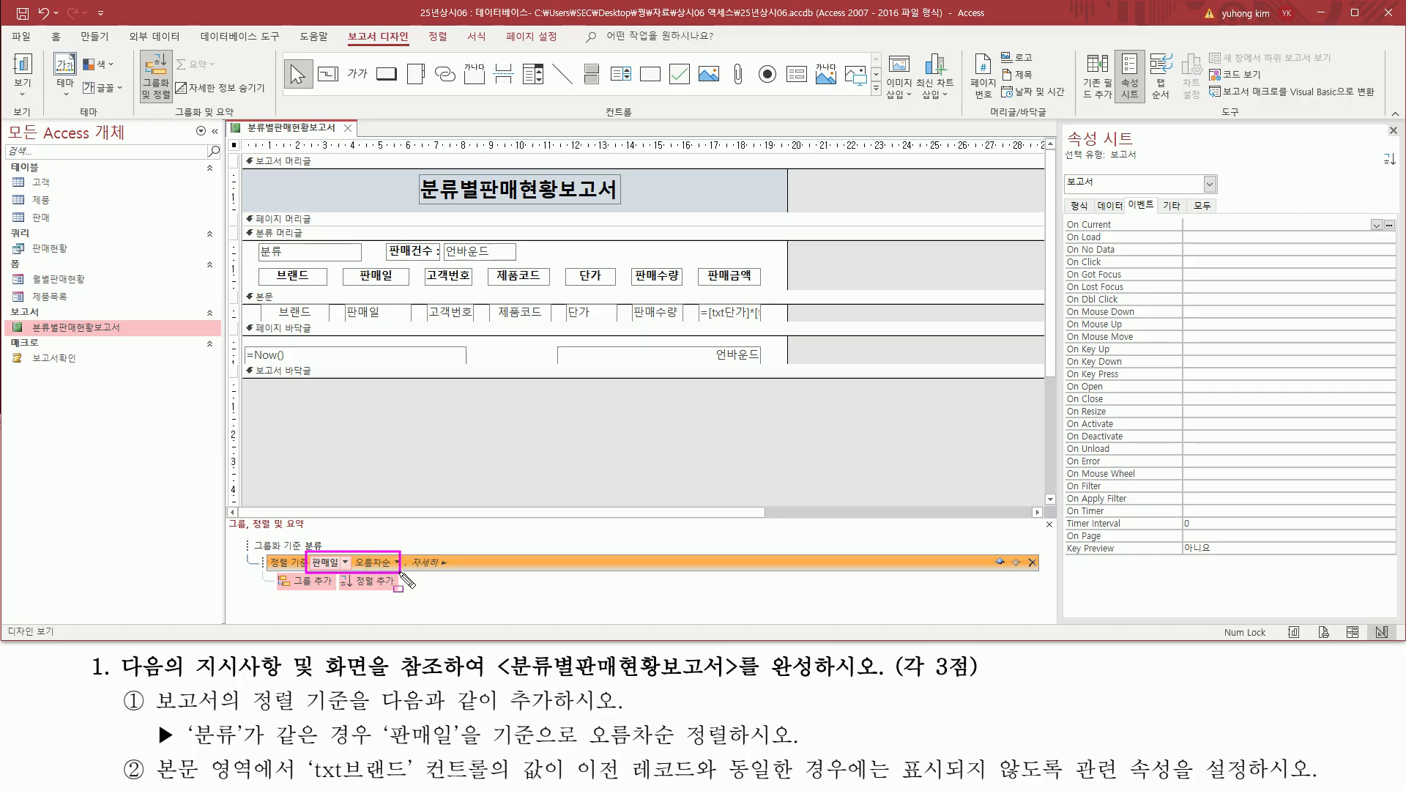
drag(1038, 515, 1058, 537)
click(1049, 524)
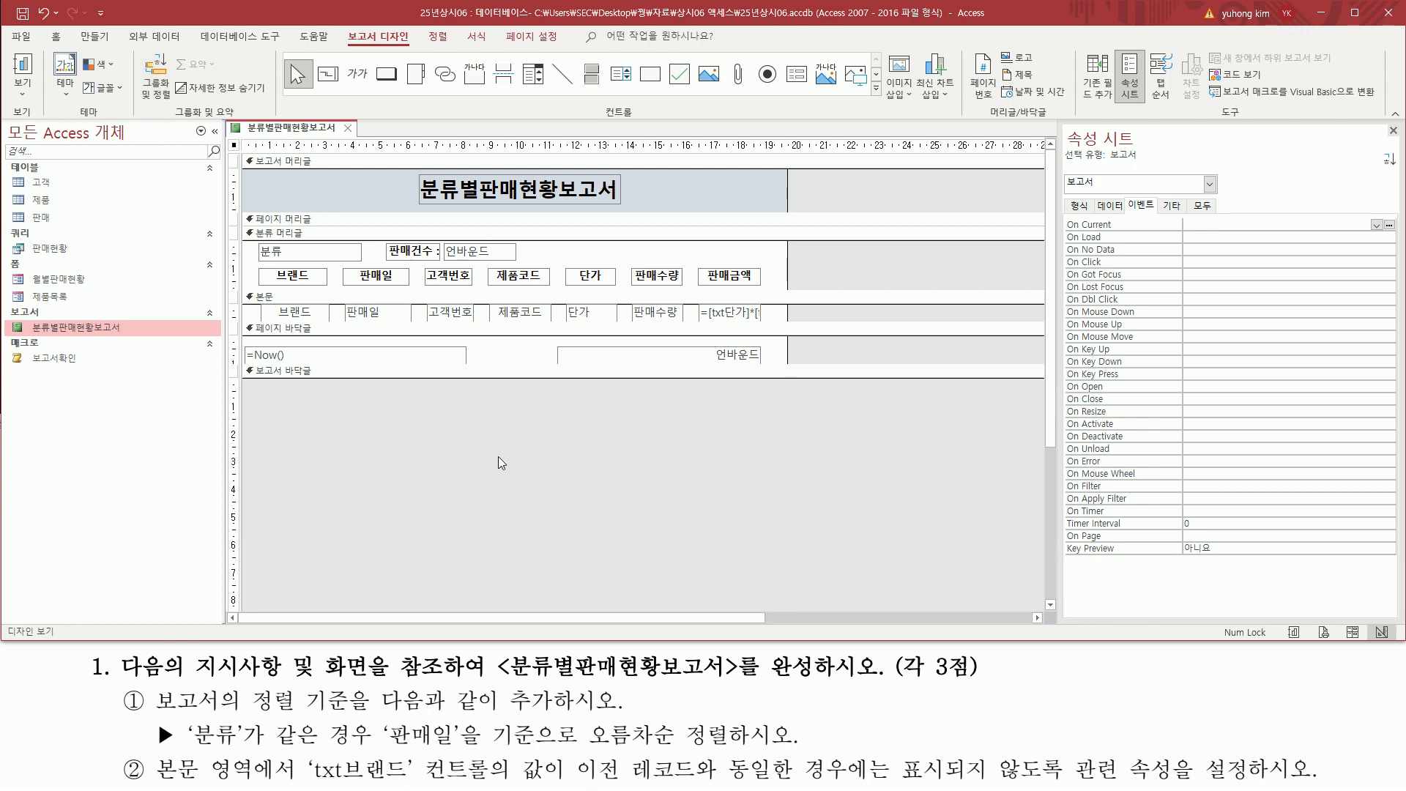
- Show the report in Print Preview and check the 판매일 order within each 분류 on the first two pages
right_click(285, 131)
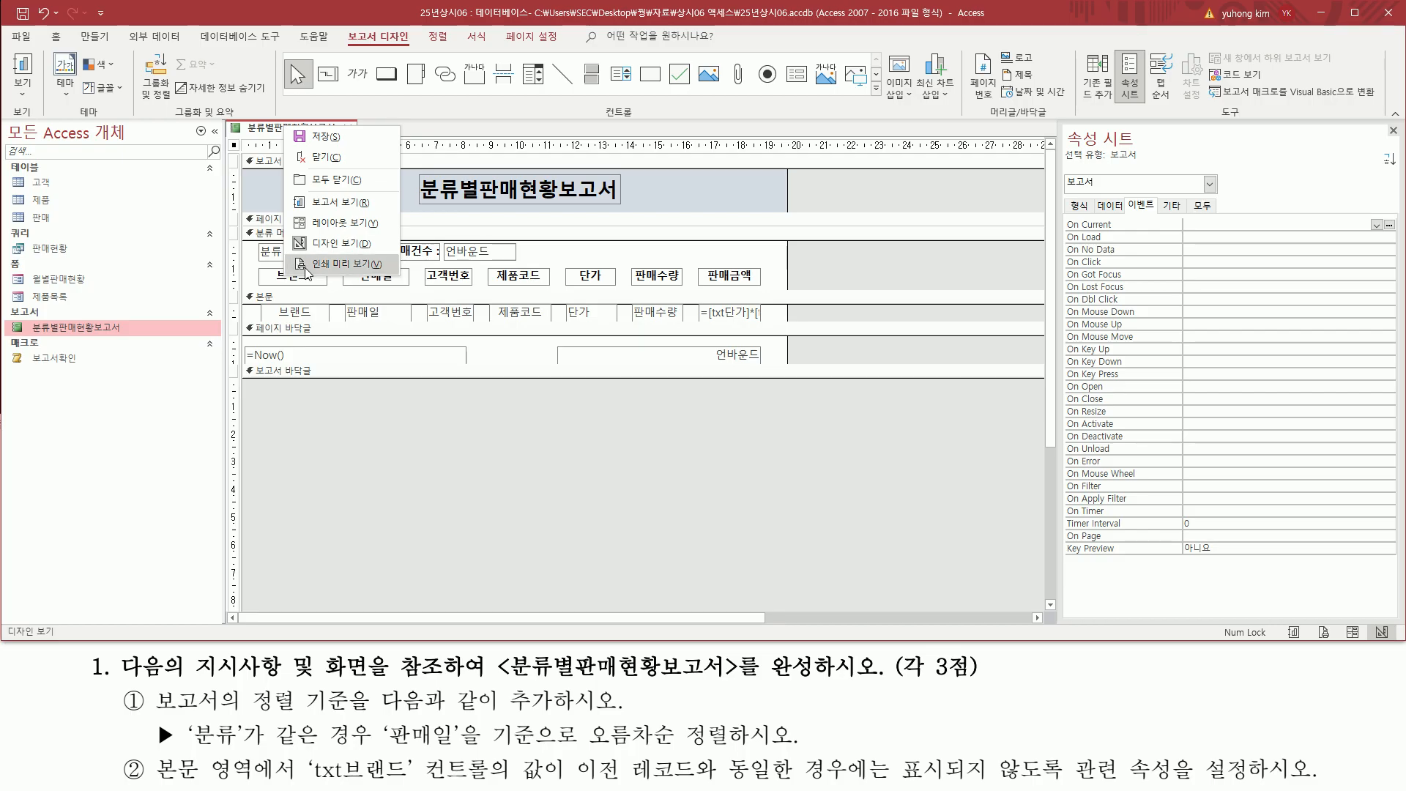
click(307, 264)
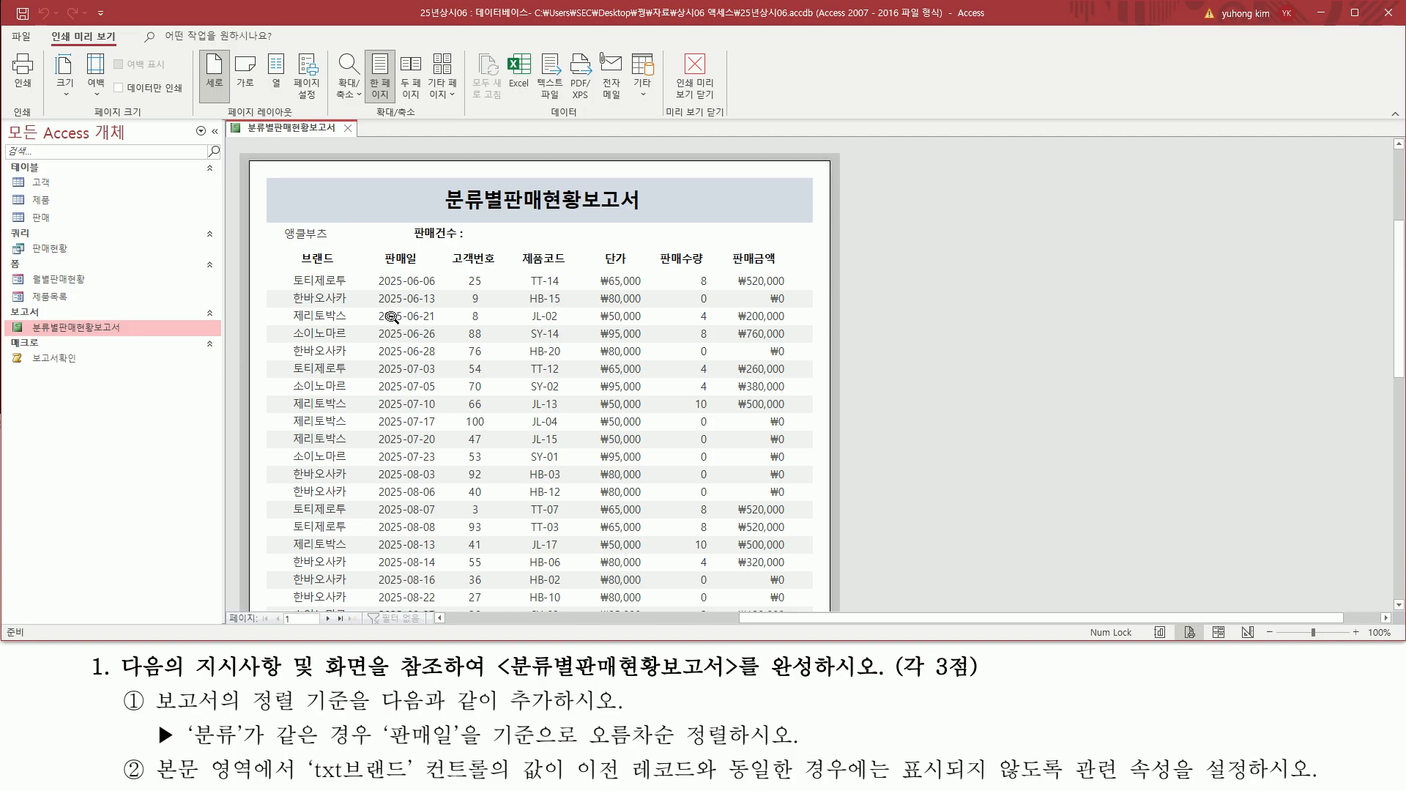
mouse_move(370, 271)
mouse_down()
mouse_move(439, 531)
mouse_move(444, 608)
mouse_up()
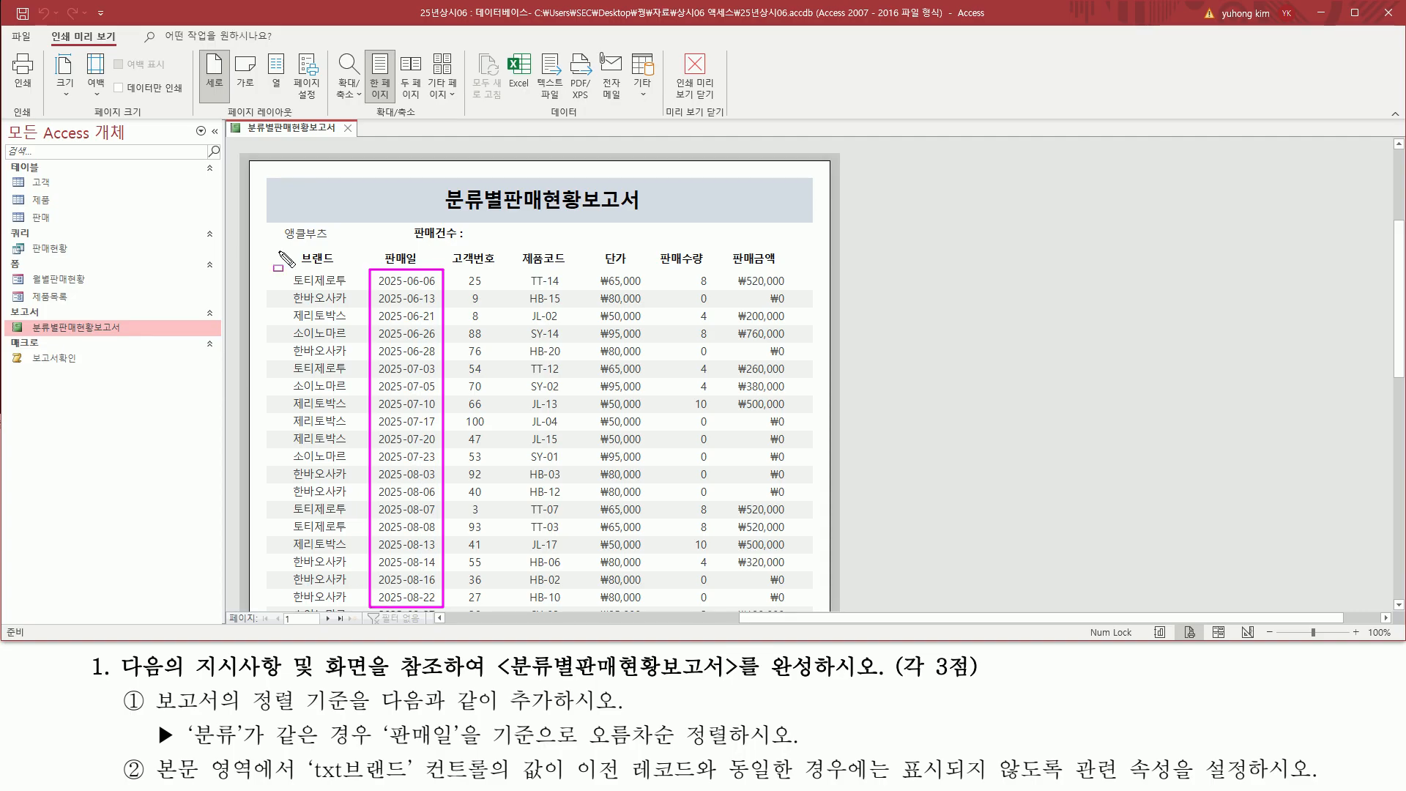
drag(274, 222, 336, 240)
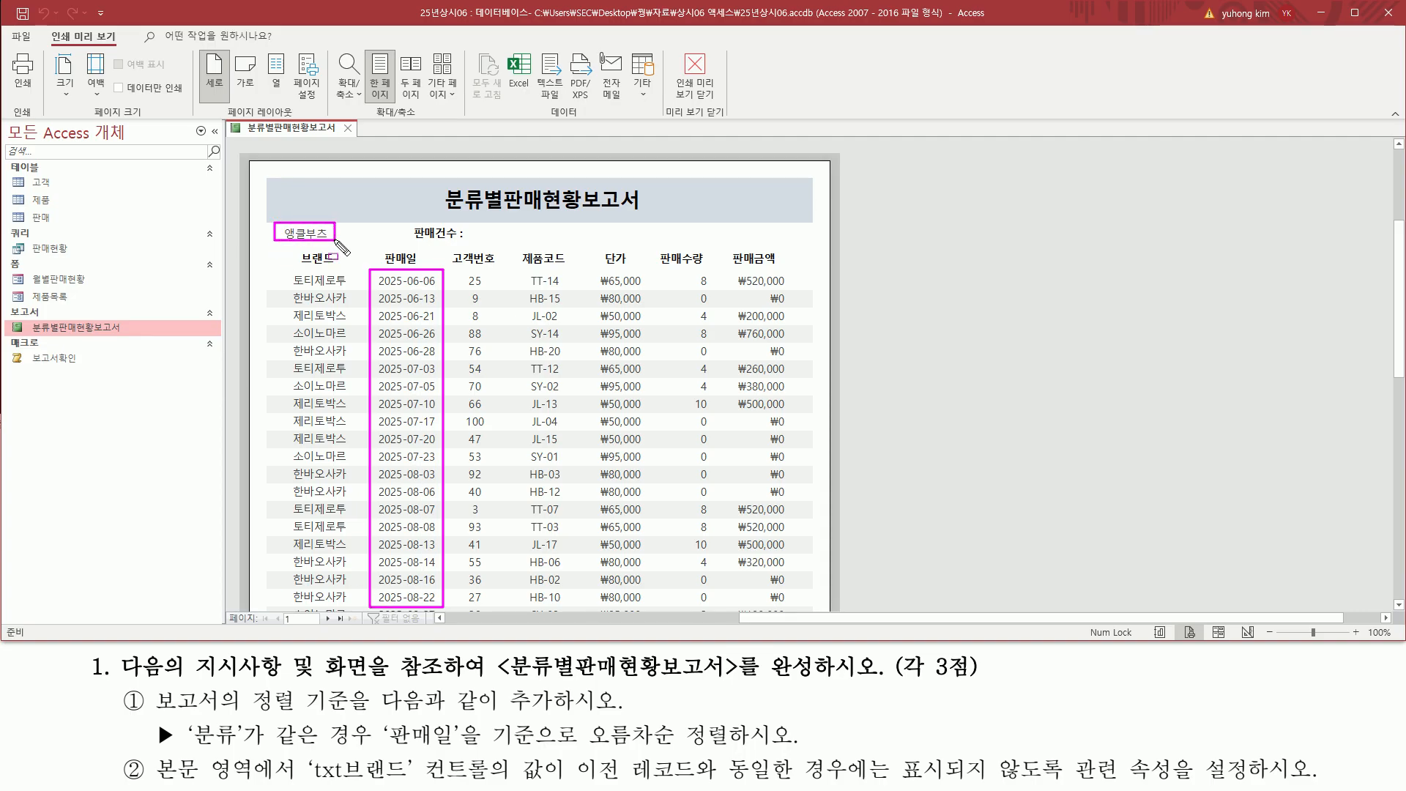
key(Escape)
click(328, 619)
mouse_move(277, 183)
mouse_down()
mouse_move(331, 201)
mouse_move(449, 609)
mouse_up()
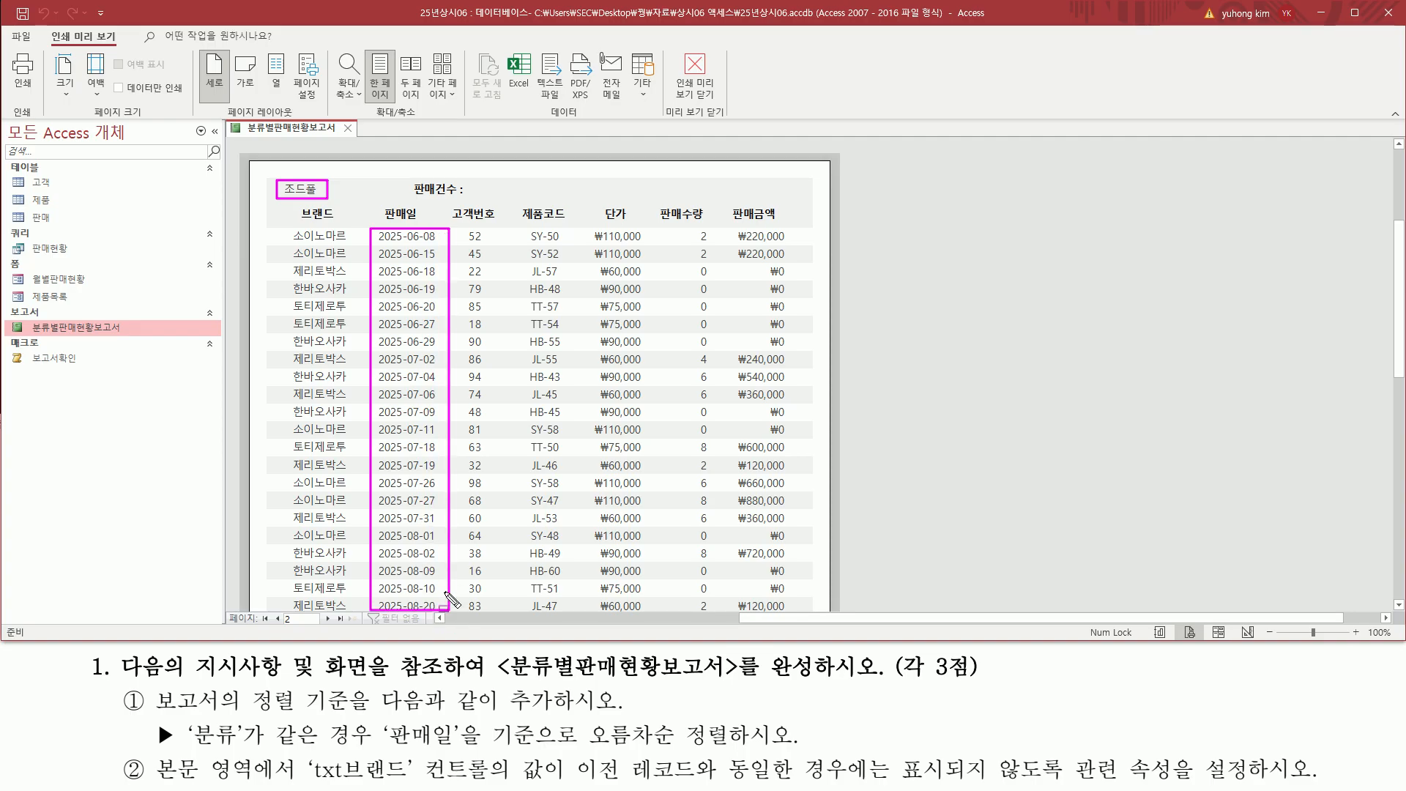
key(Escape)
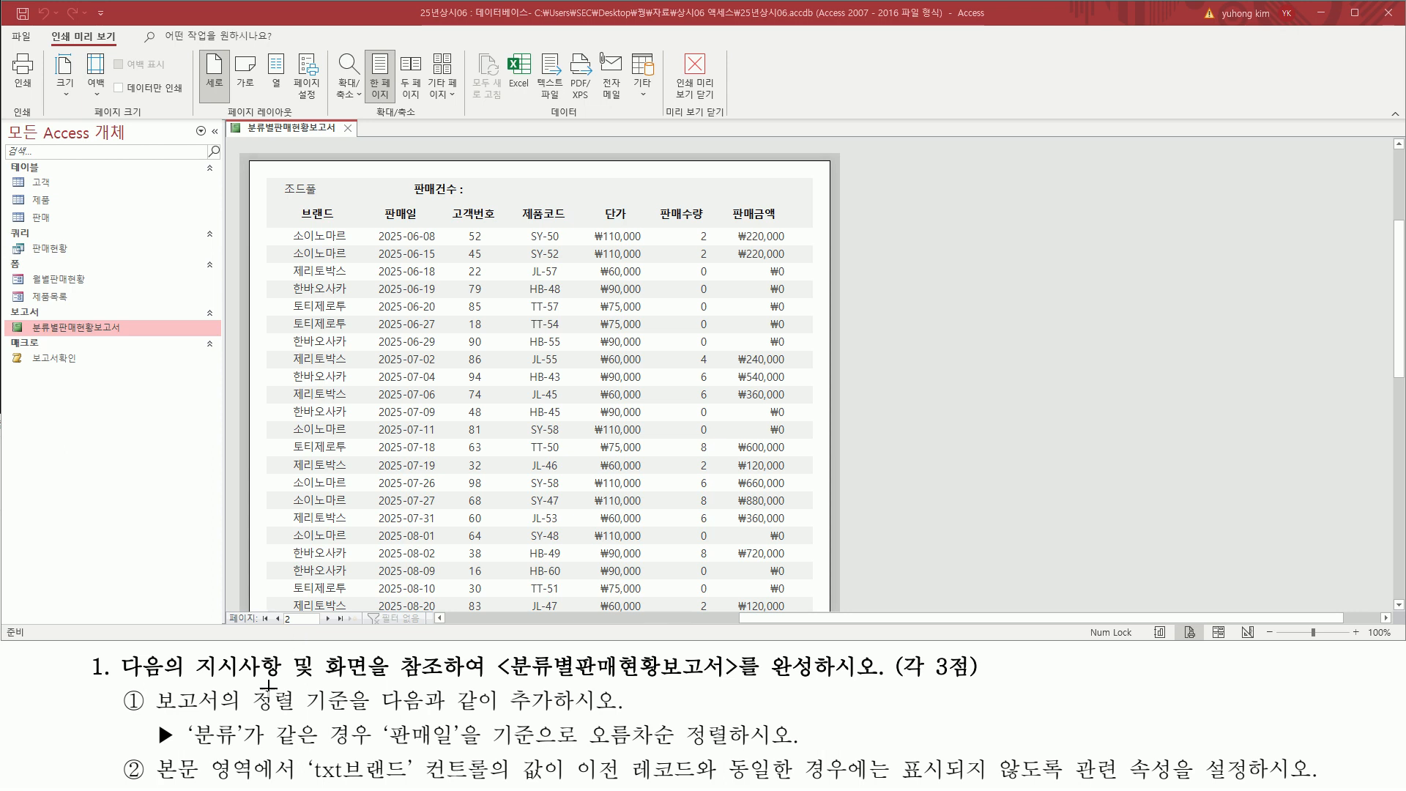
- Go back to the first preview page and examine the 브랜드 column for values repeated in consecutive records
mouse_move(152, 752)
mouse_down()
mouse_move(170, 786)
mouse_move(256, 783)
mouse_up()
mouse_move(284, 228)
mouse_down()
mouse_move(732, 586)
mouse_move(793, 614)
mouse_up()
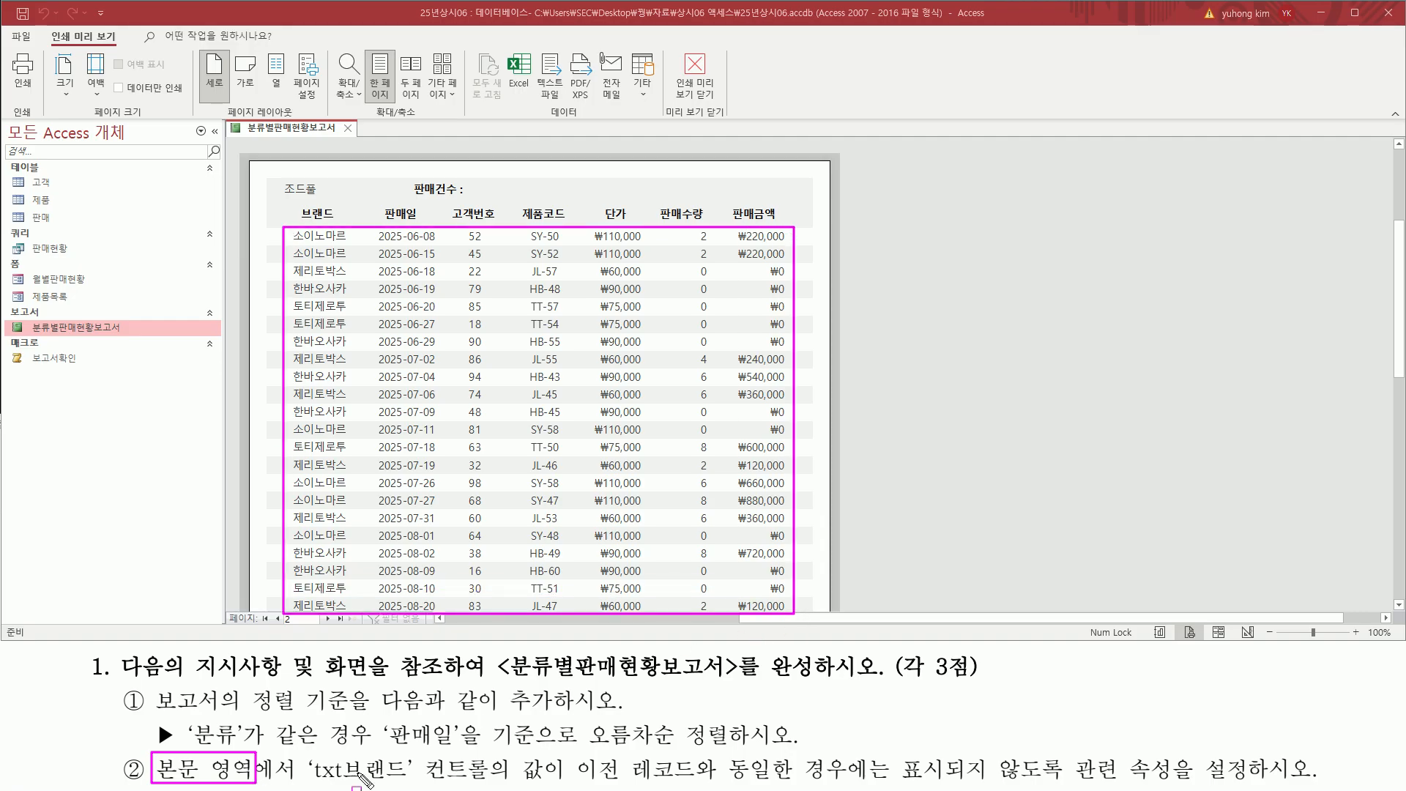
drag(307, 779, 412, 780)
mouse_move(296, 202)
mouse_down()
mouse_move(339, 219)
mouse_move(356, 608)
mouse_up()
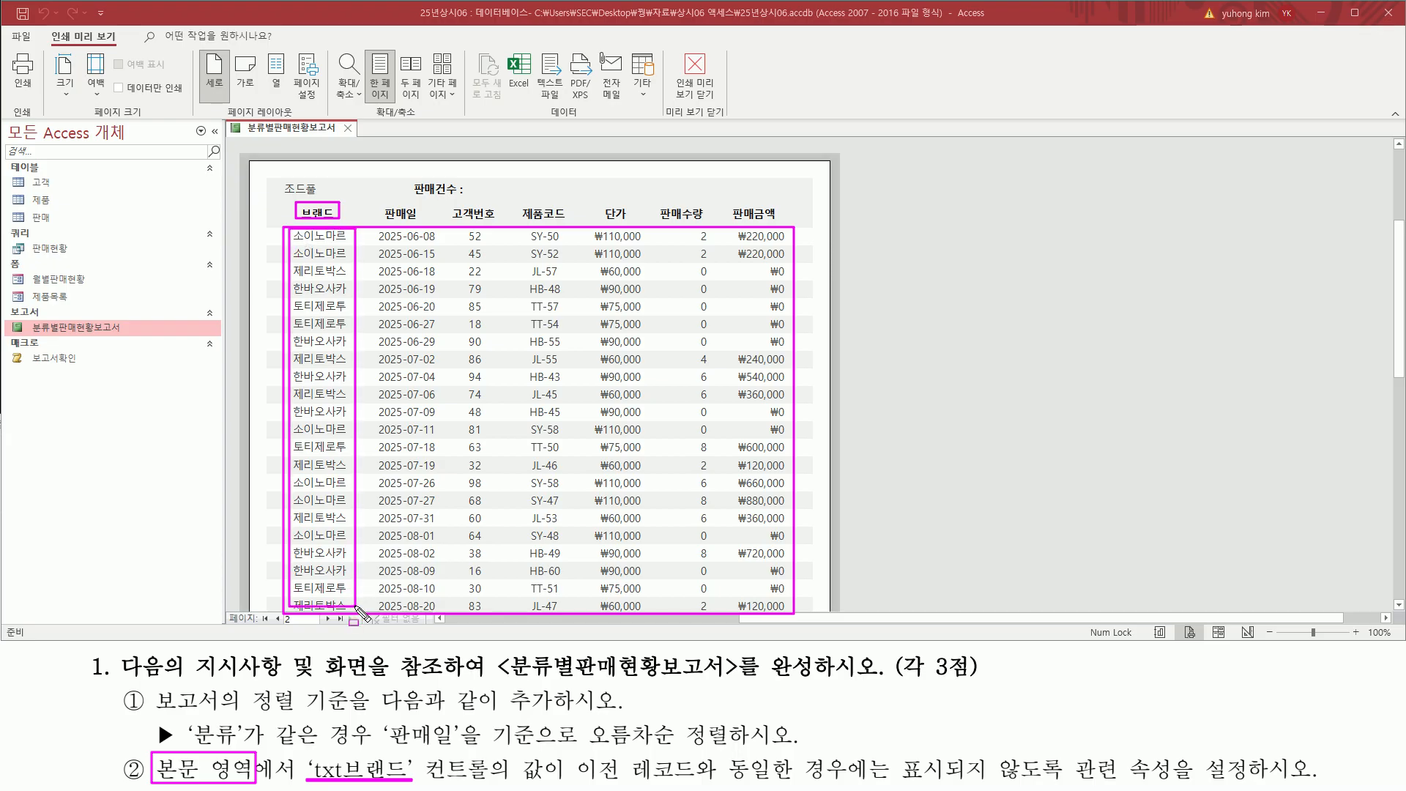
drag(569, 778, 1257, 783)
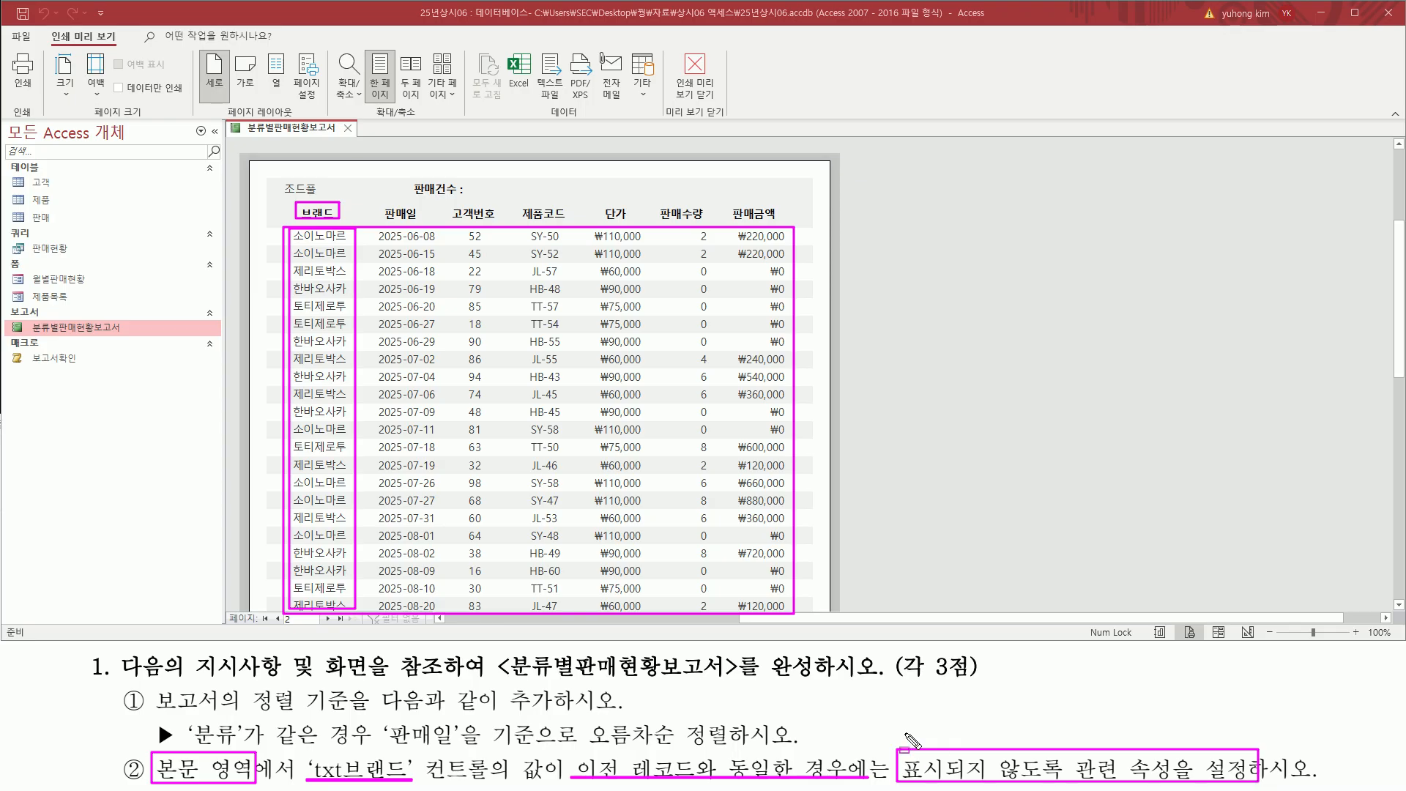
key(Escape)
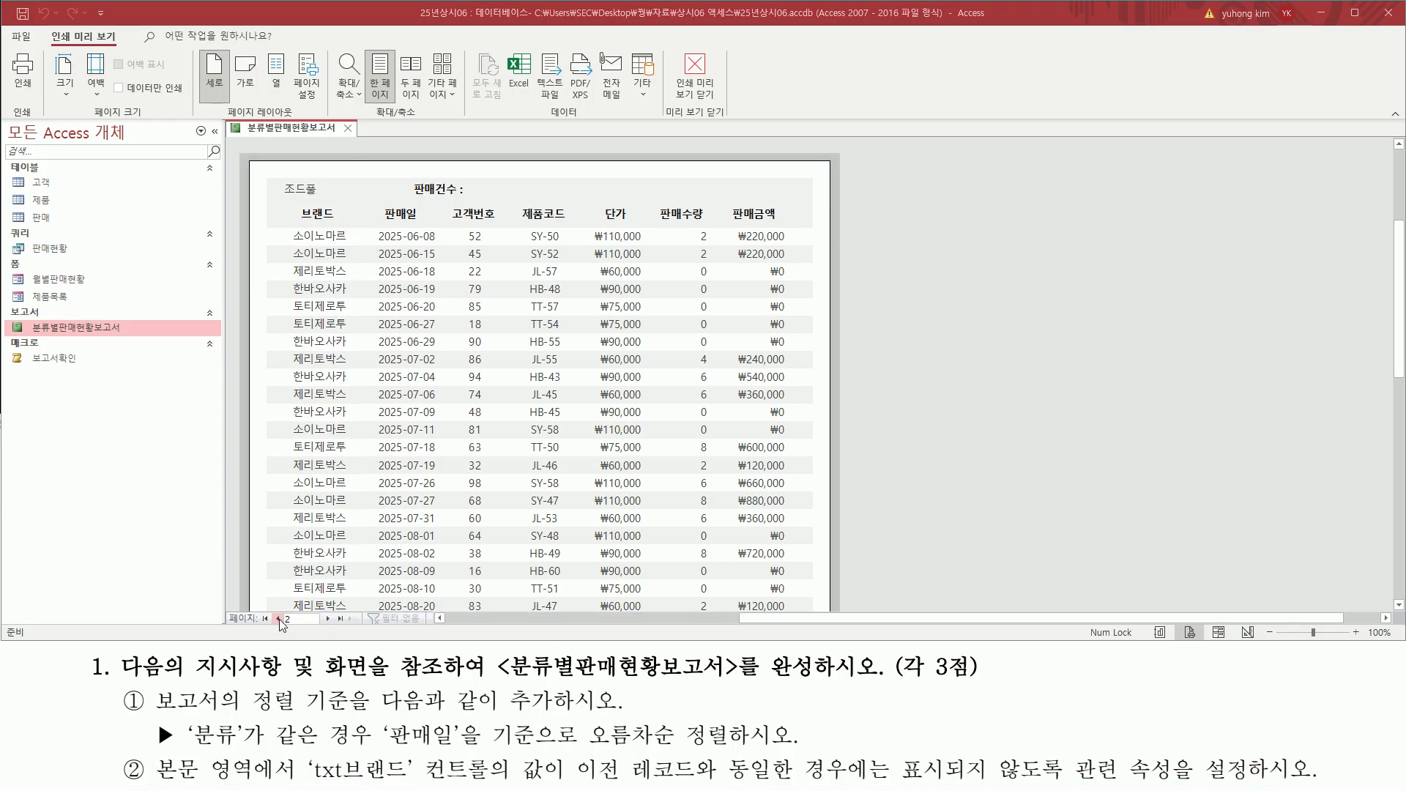
click(279, 618)
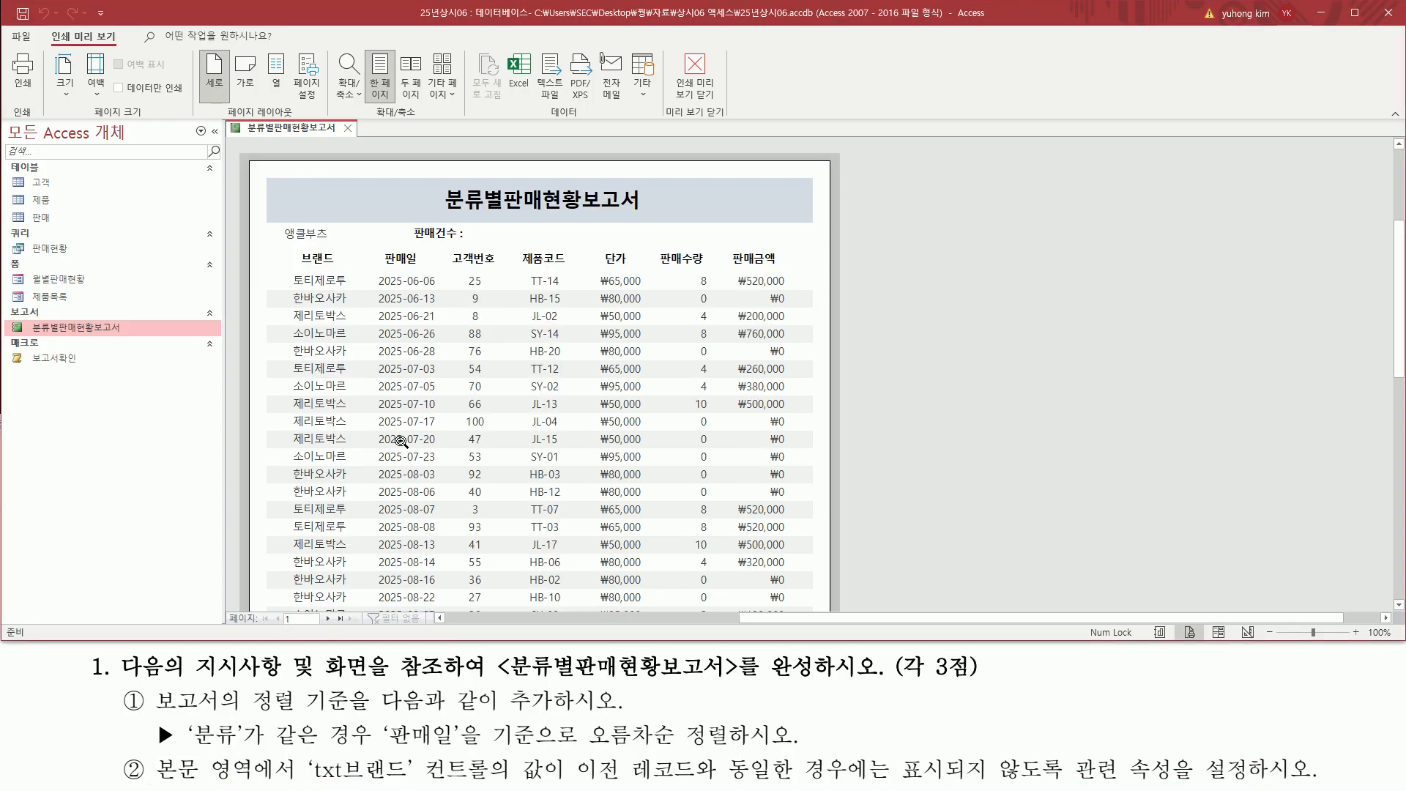
scroll(402, 440, down, 1)
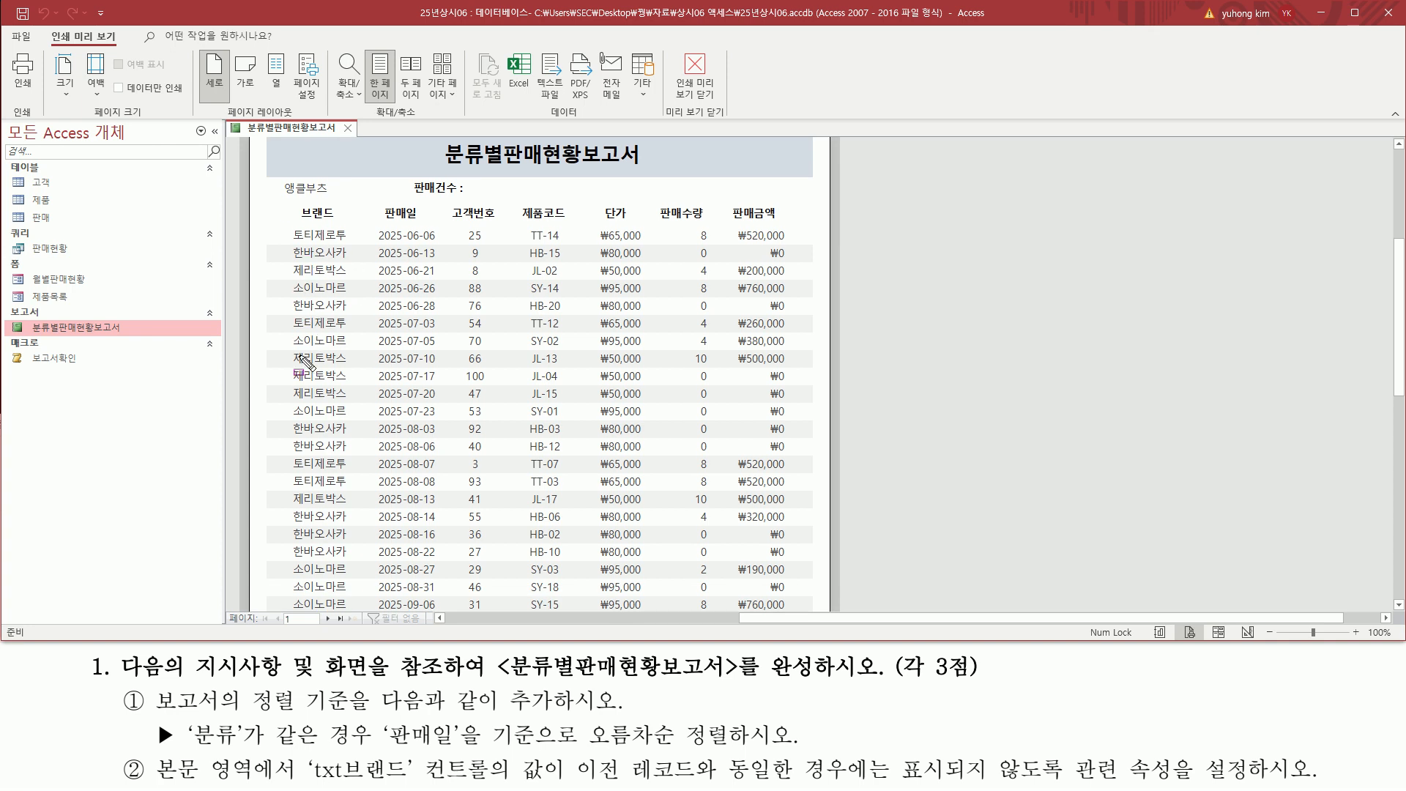
mouse_move(283, 349)
mouse_down()
mouse_move(352, 366)
mouse_move(356, 403)
mouse_move(290, 442)
mouse_move(357, 454)
mouse_move(289, 489)
mouse_move(356, 490)
mouse_move(329, 569)
mouse_move(354, 560)
mouse_move(292, 573)
mouse_move(361, 611)
mouse_up()
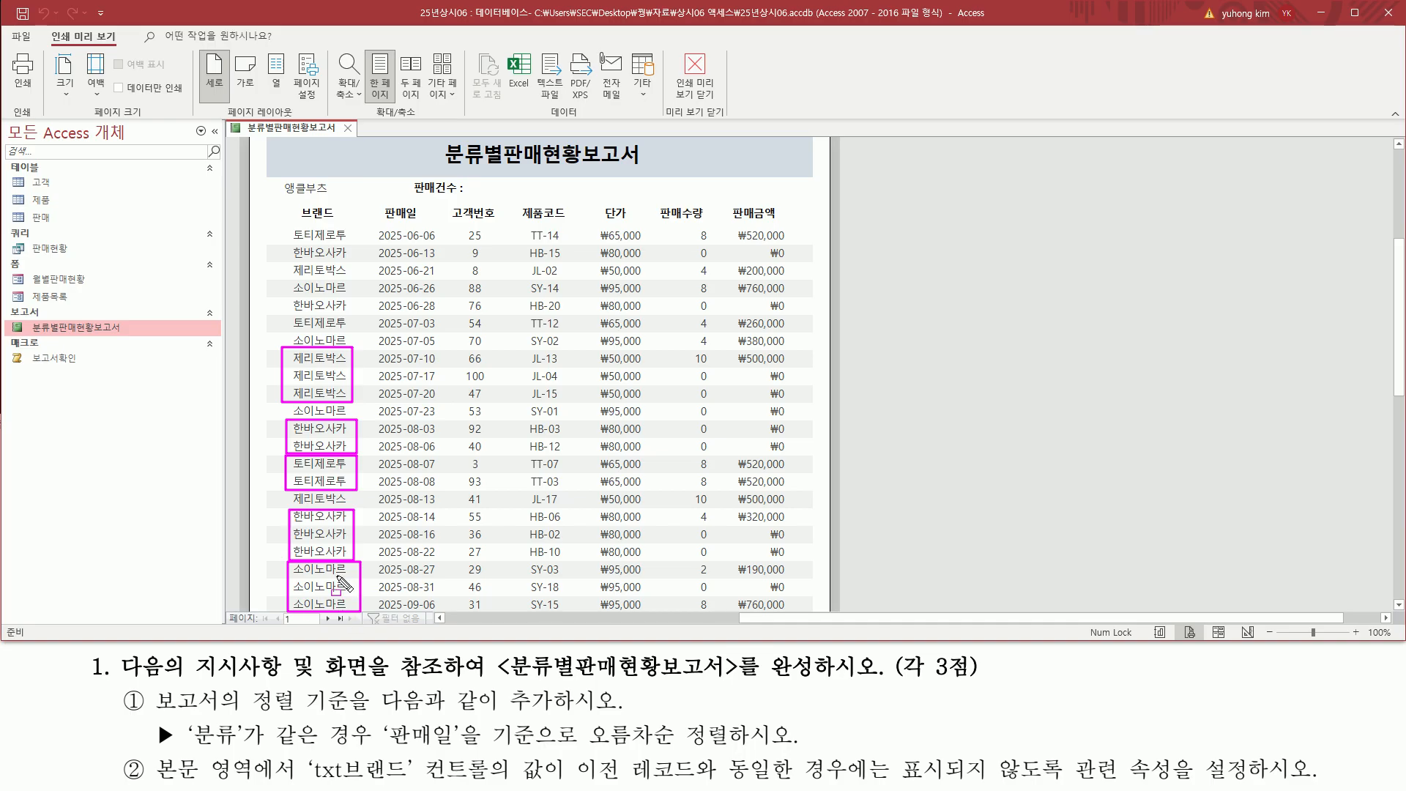
drag(575, 779, 1269, 785)
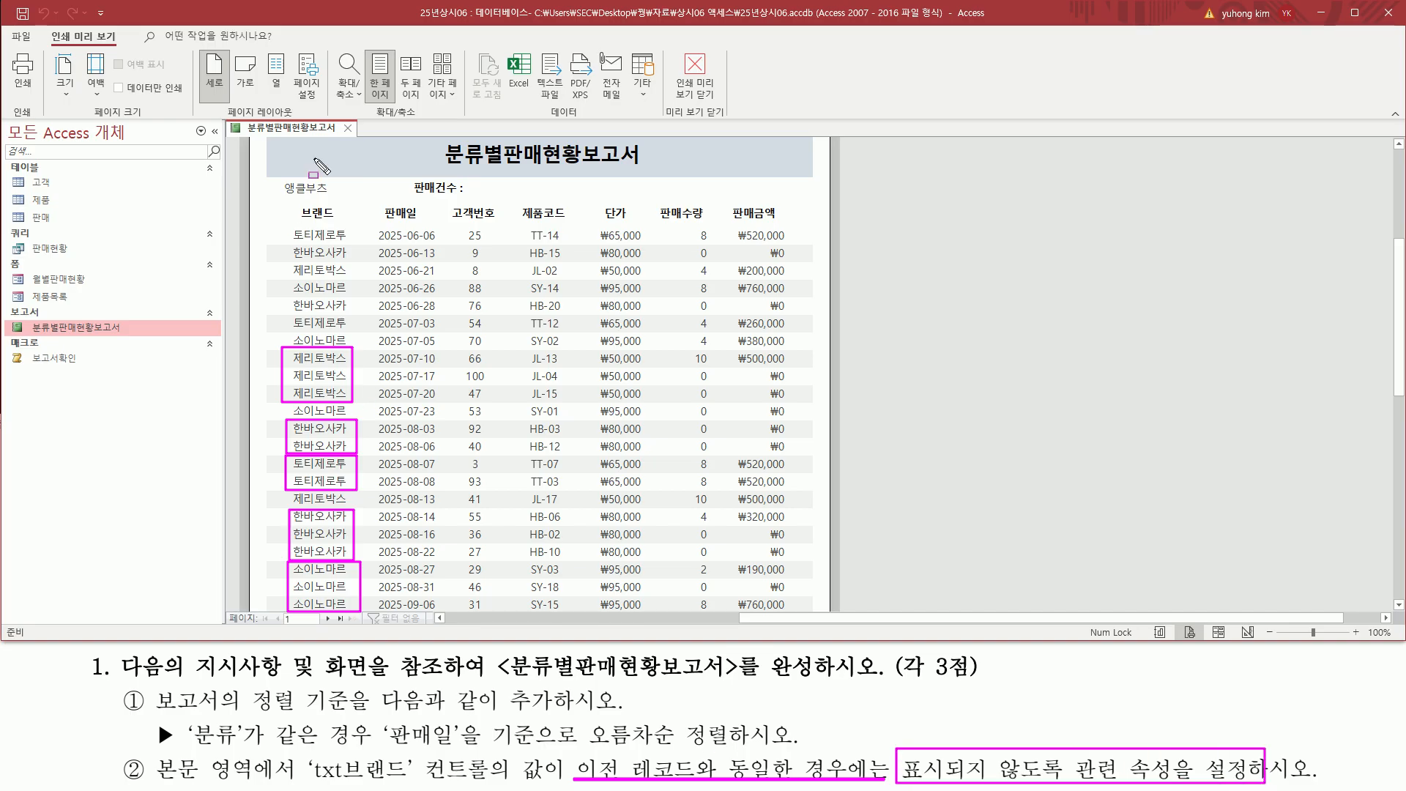
key(Escape)
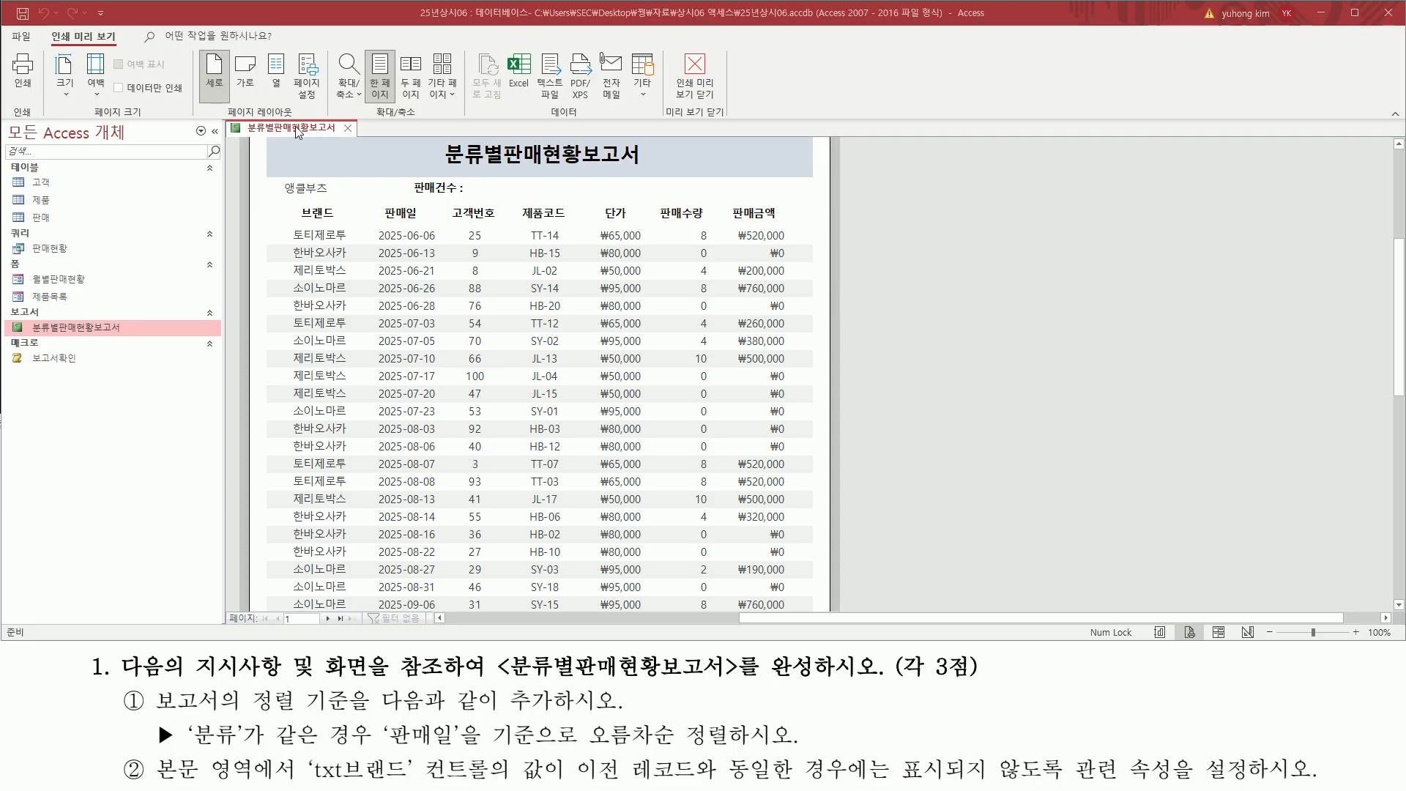
- Return the report to Design view and set 중복 내용 숨기기 to 예 for the txt브랜드 text box in the detail section
right_click(298, 131)
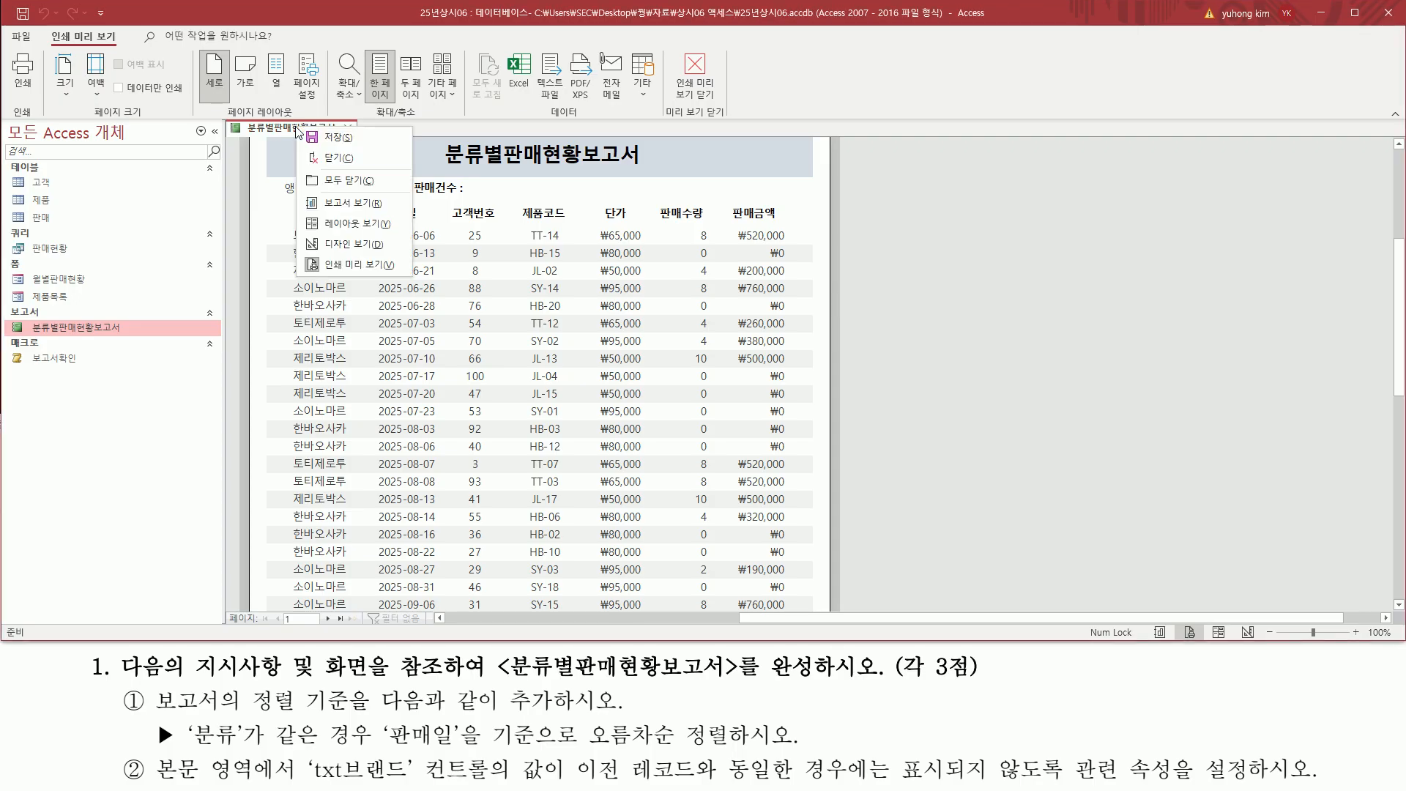
click(337, 245)
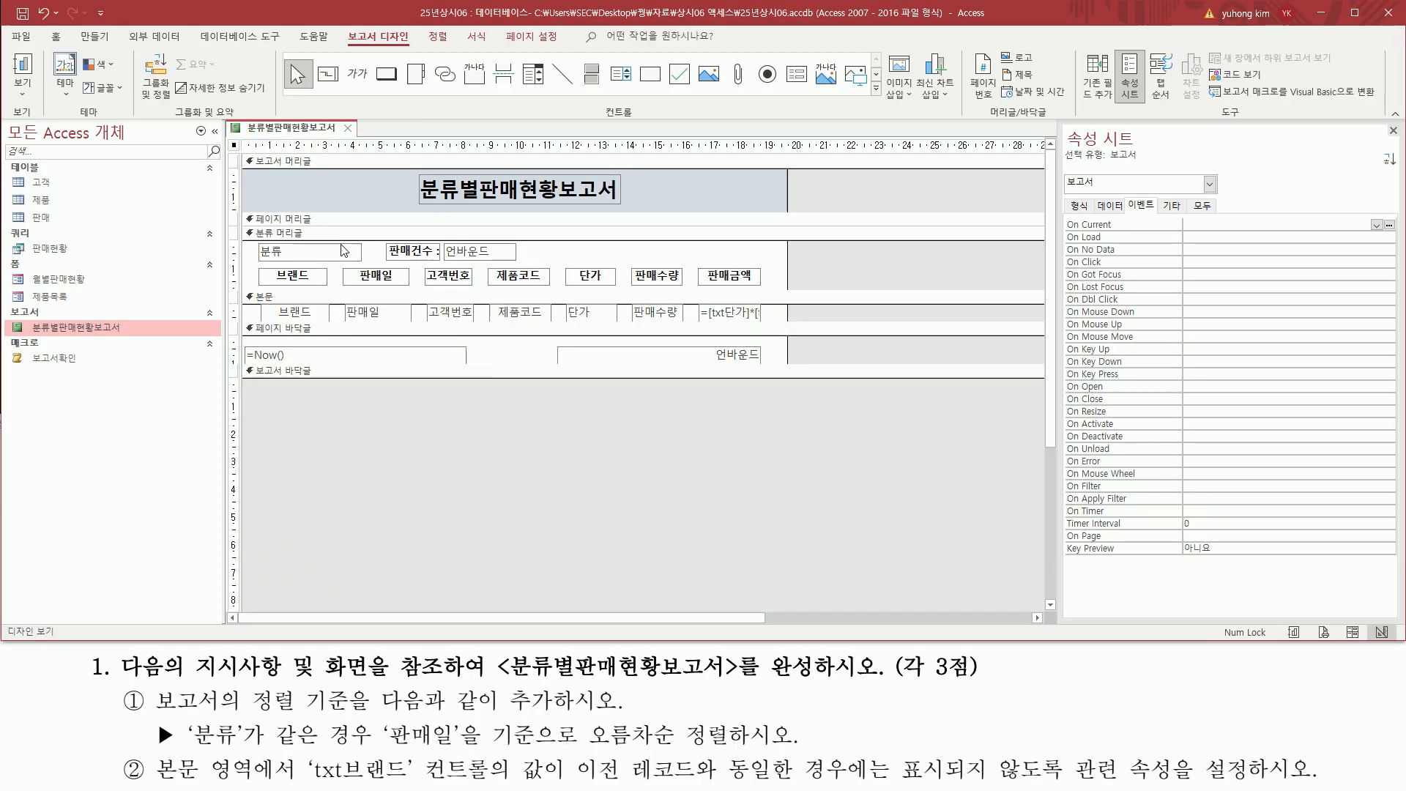
click(313, 316)
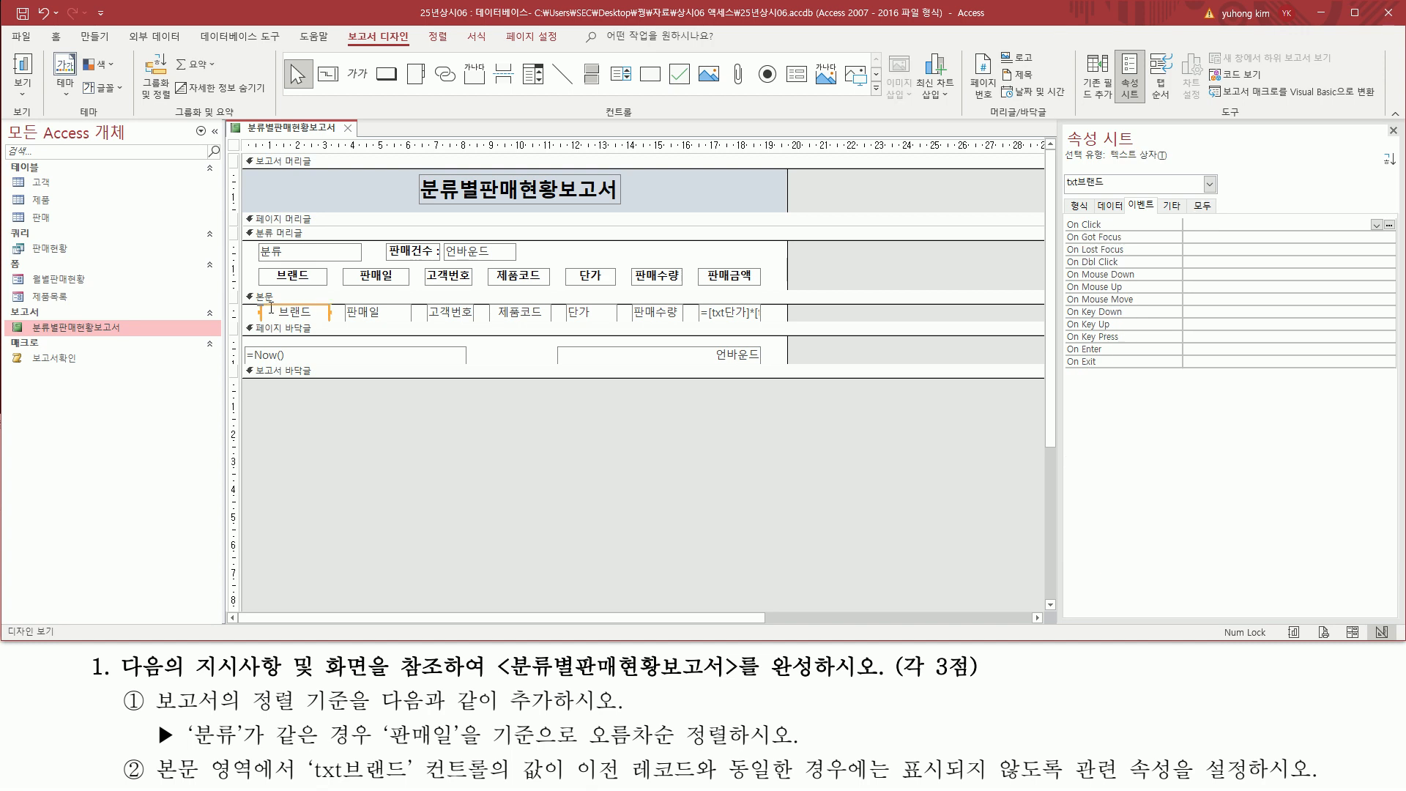
drag(320, 334, 338, 330)
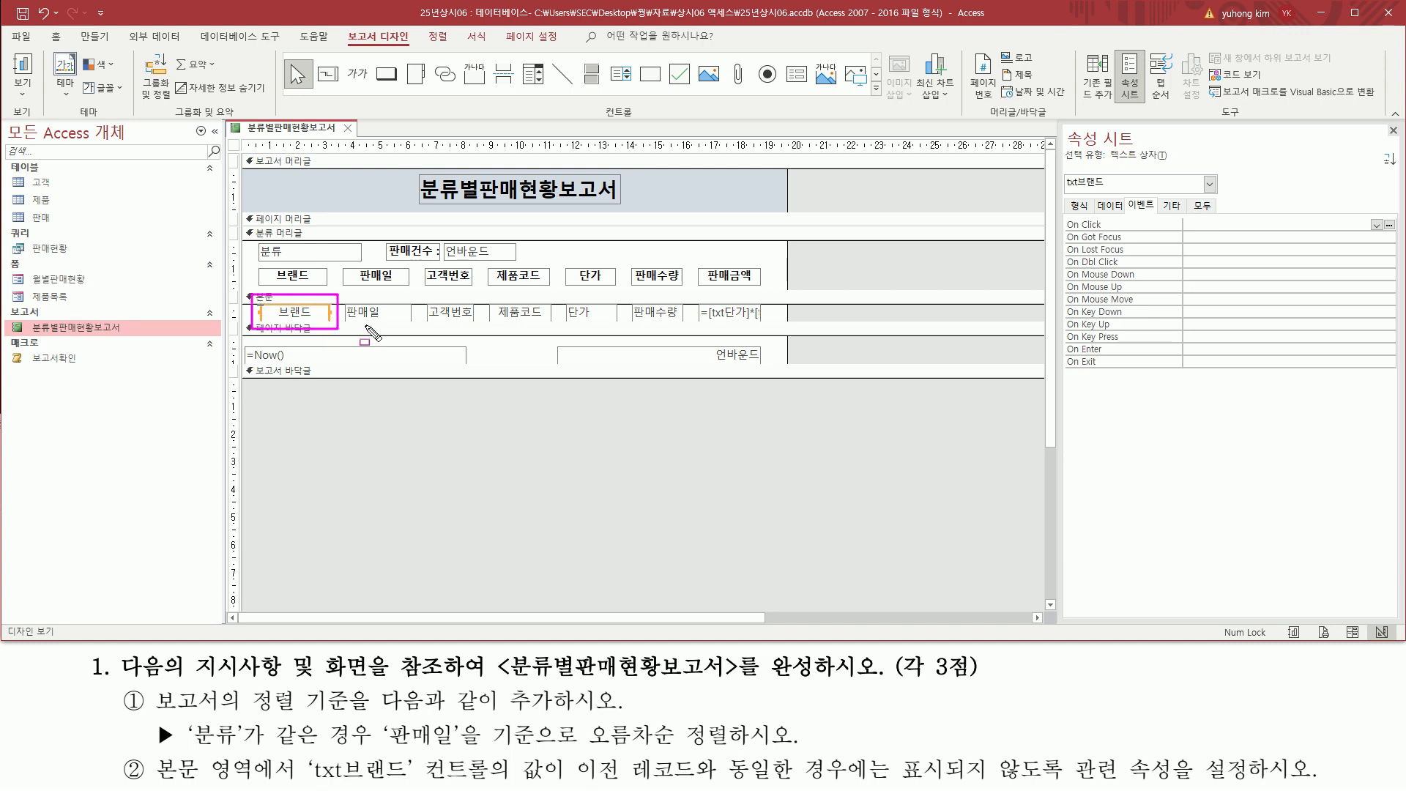
drag(1066, 189, 1120, 189)
drag(360, 780, 414, 780)
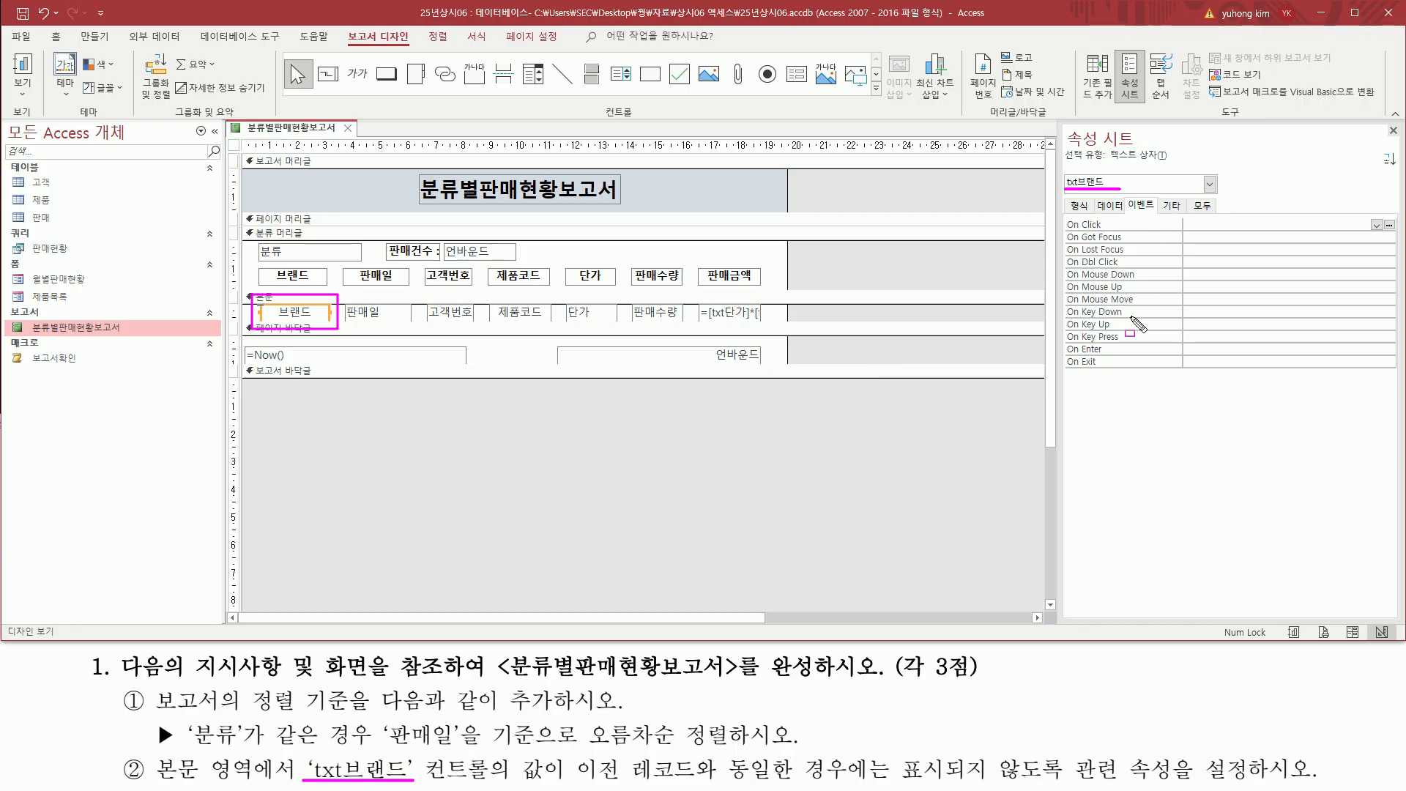
drag(1062, 196, 1097, 217)
key(Escape)
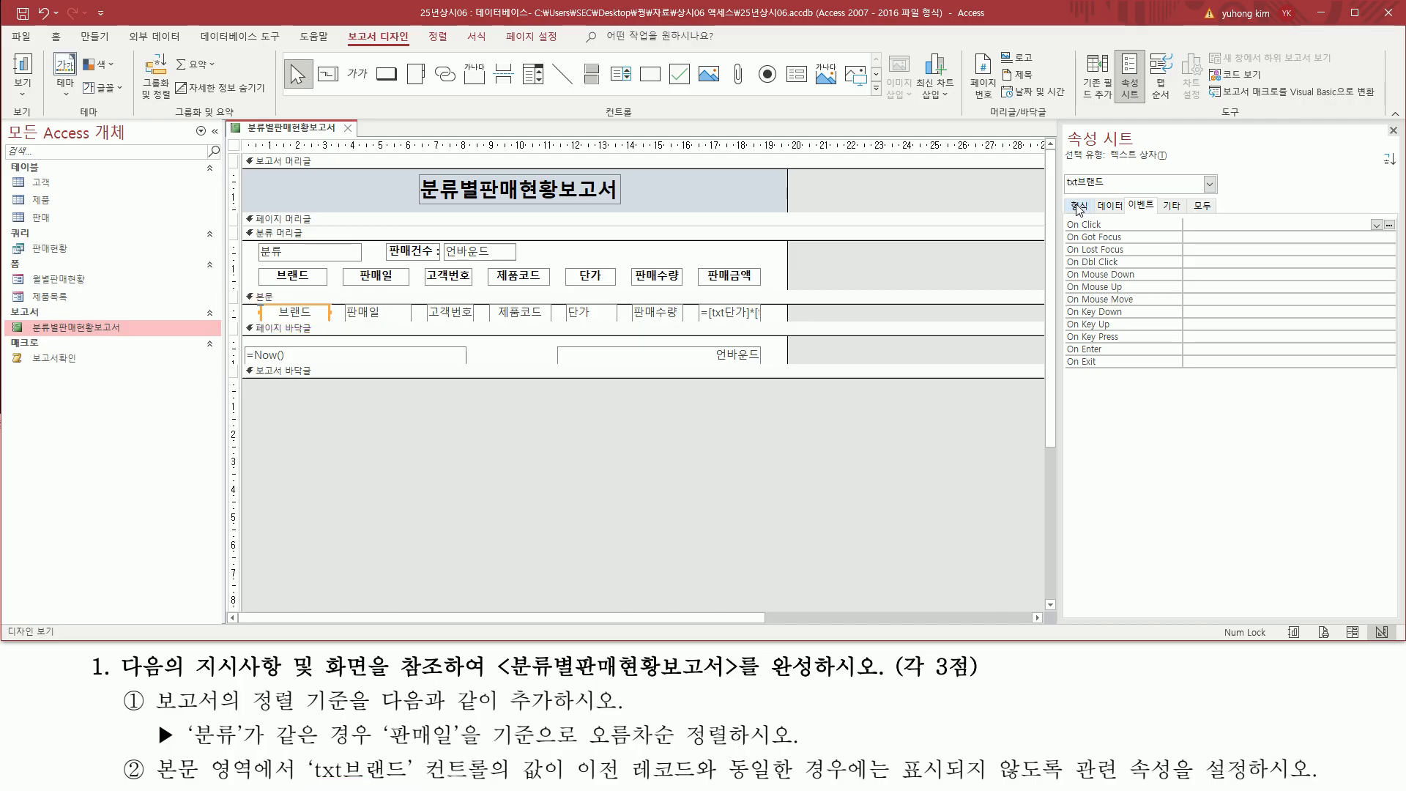
click(1078, 207)
scroll(1153, 444, down, 5)
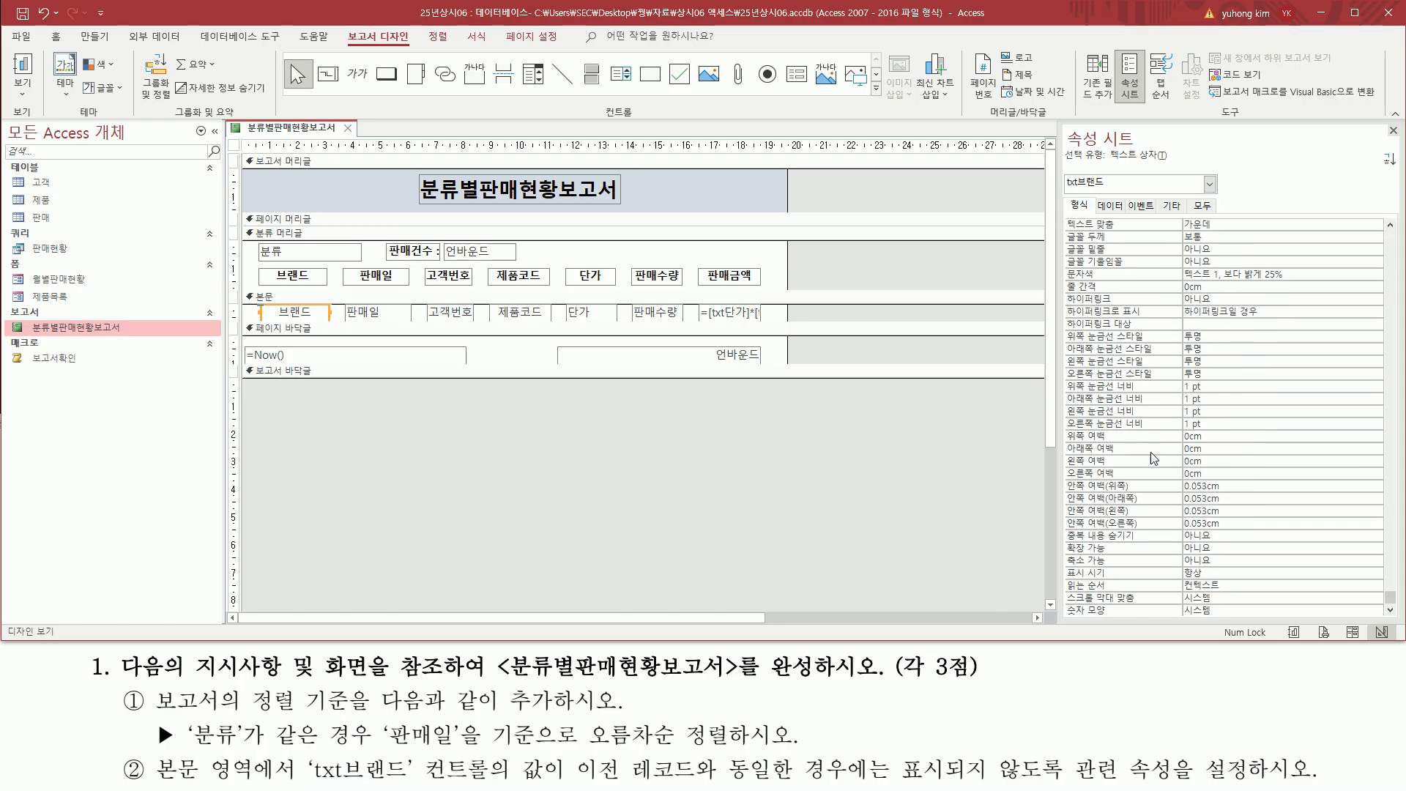
drag(1059, 527, 1256, 545)
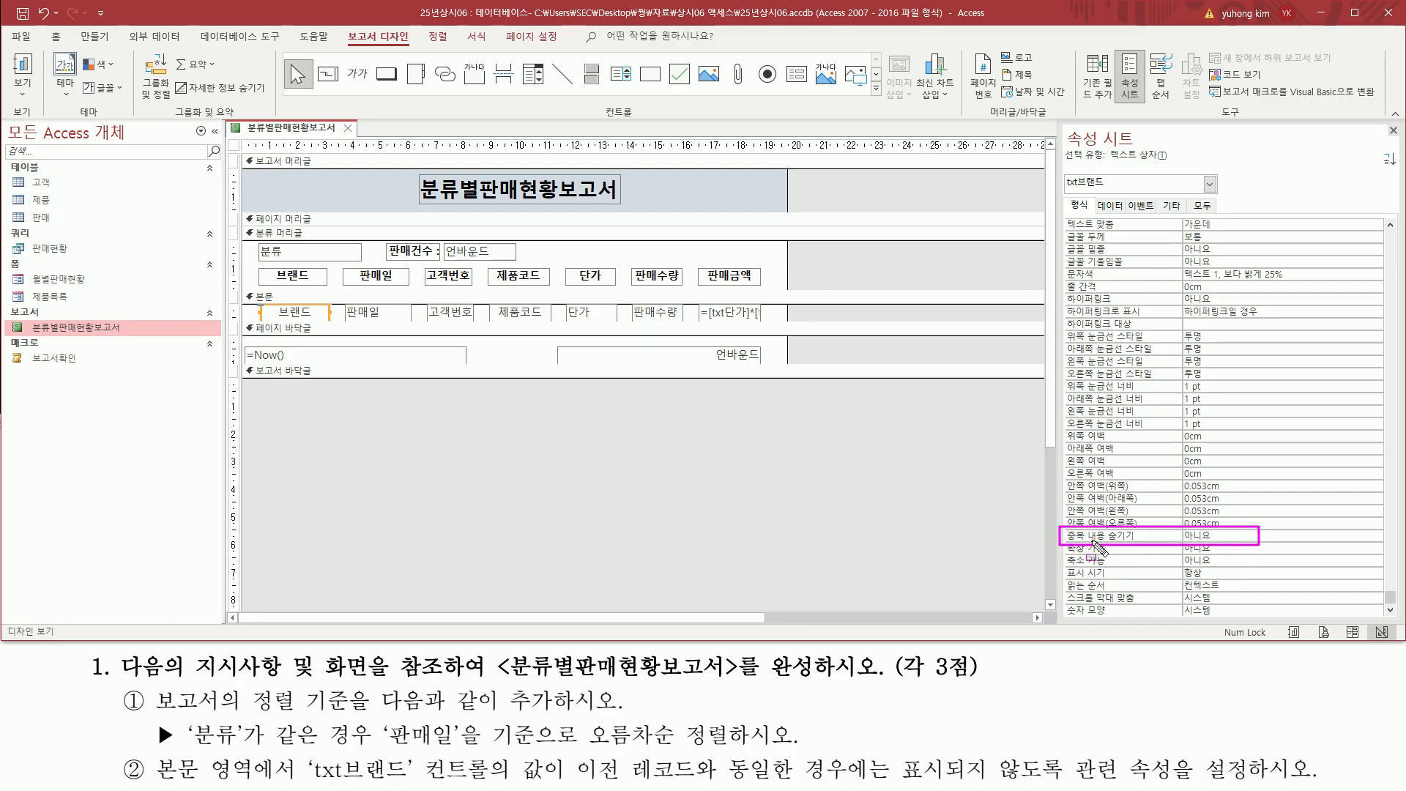
click(1228, 536)
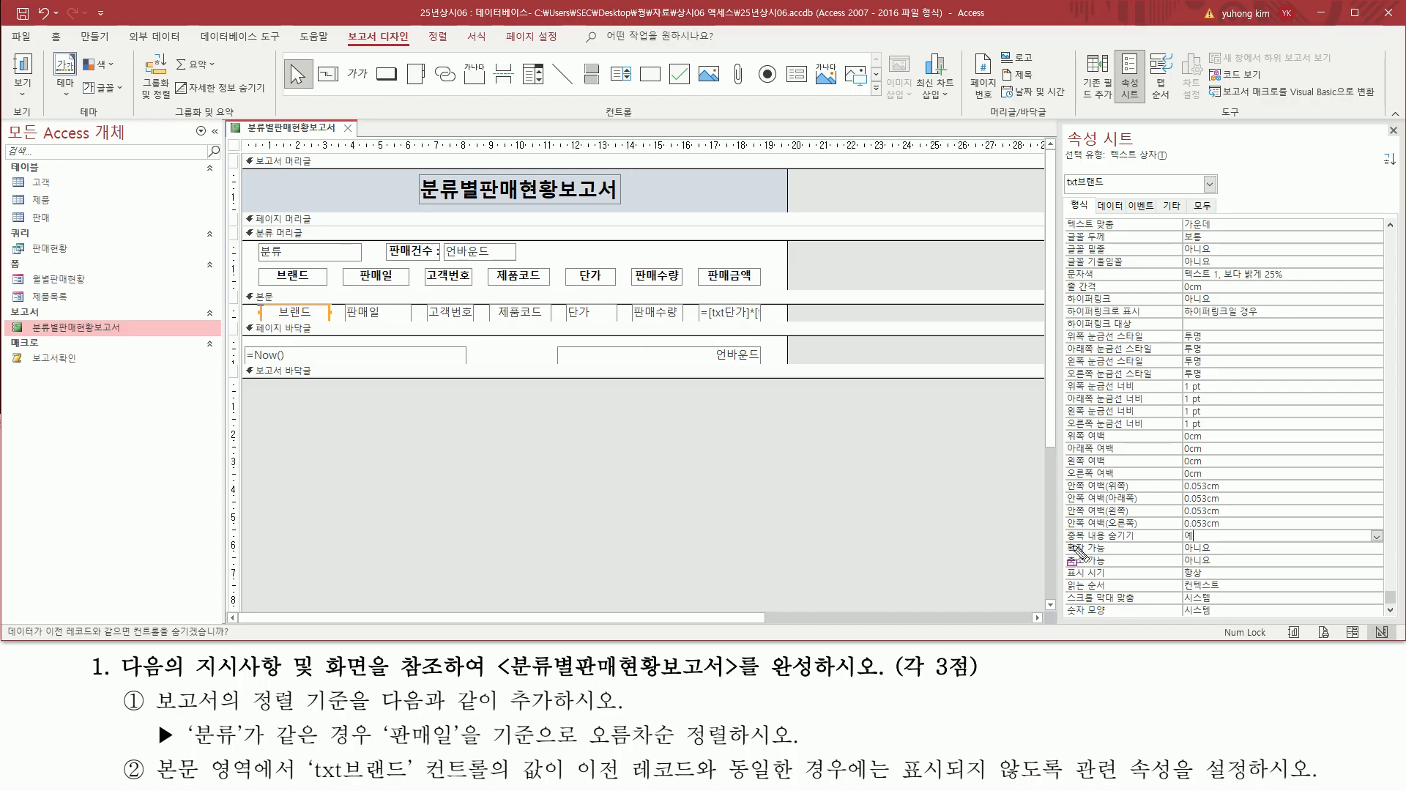
drag(1067, 544, 1198, 546)
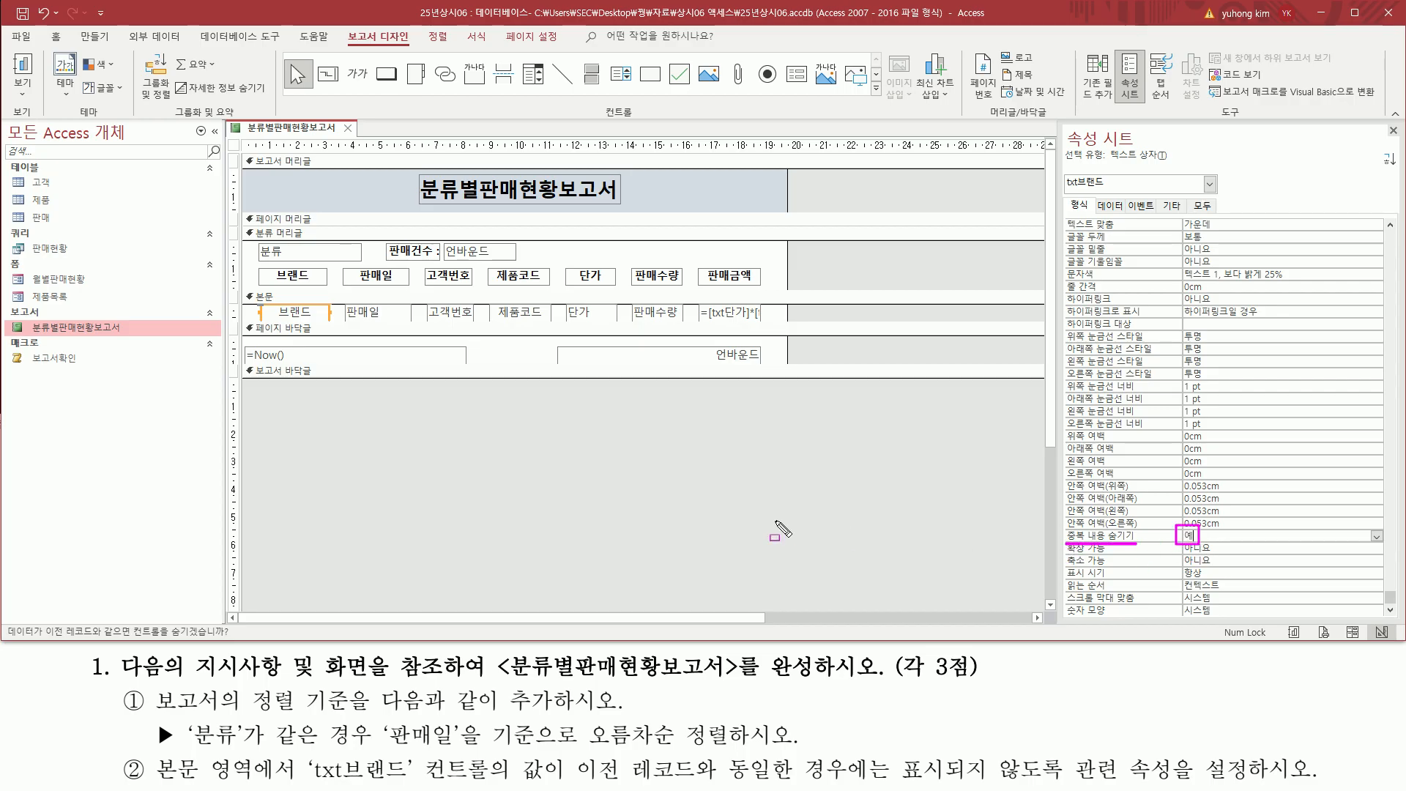
key(Escape)
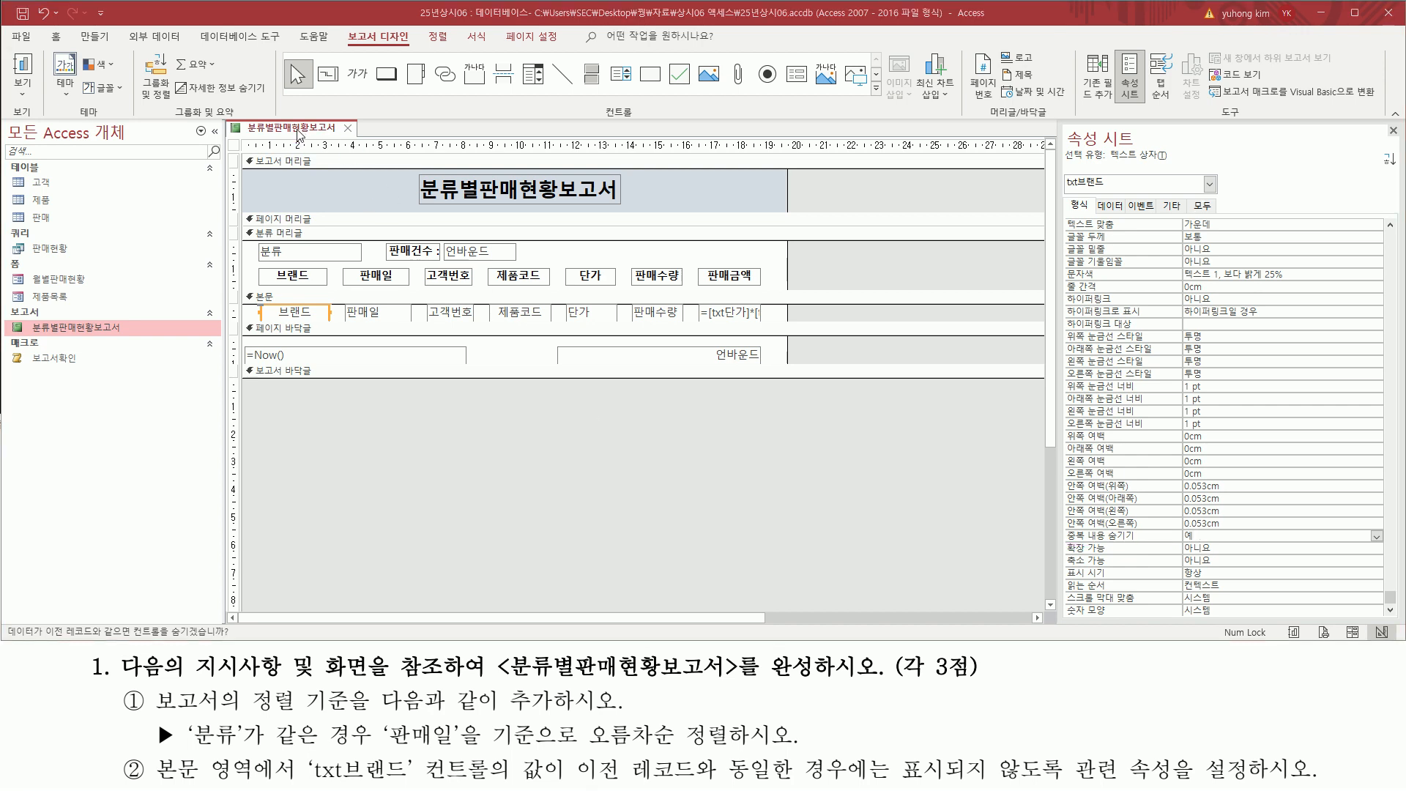
- Show the report in Print Preview and check how the 브랜드 column prints consecutive records of the same brand on the first page
right_click(298, 134)
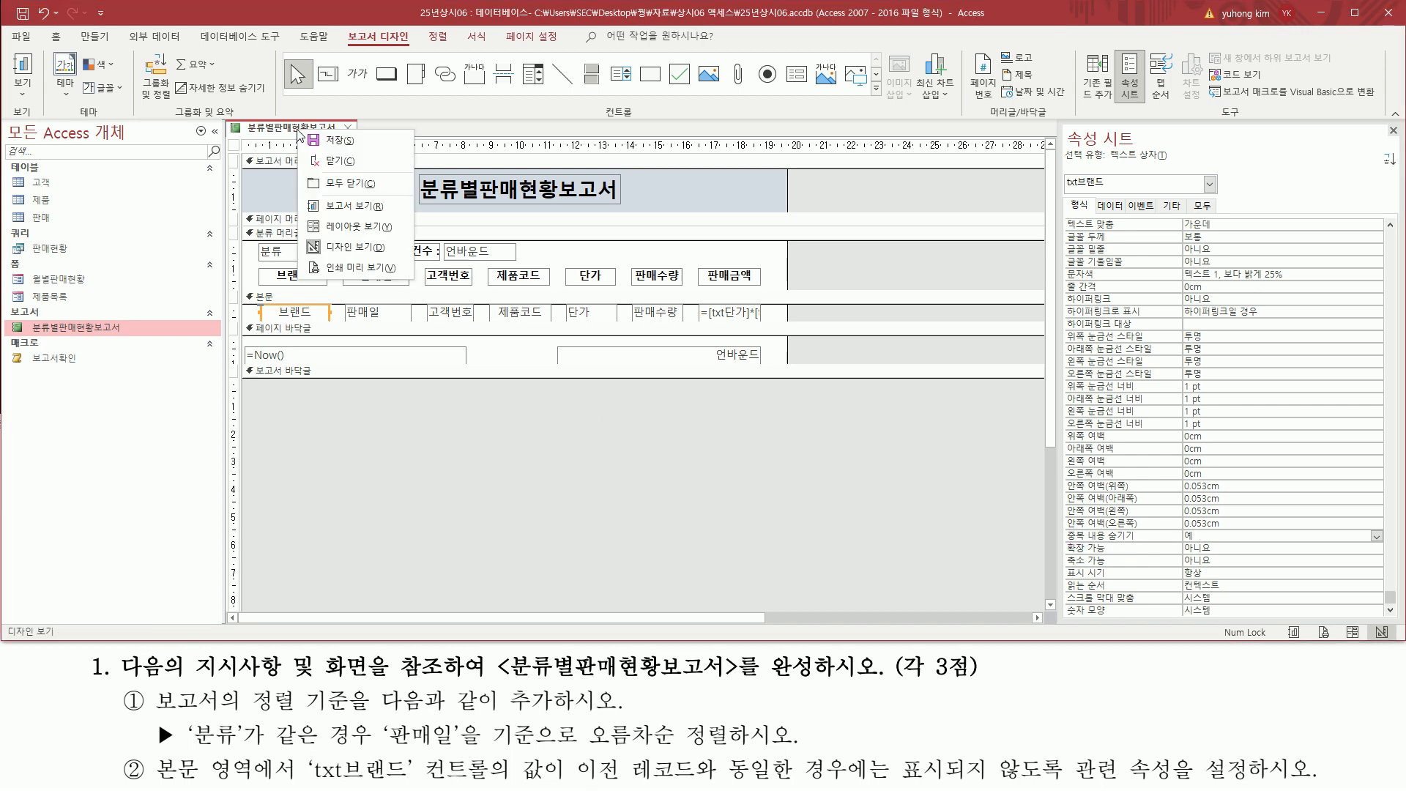
click(339, 268)
scroll(424, 359, down, 5)
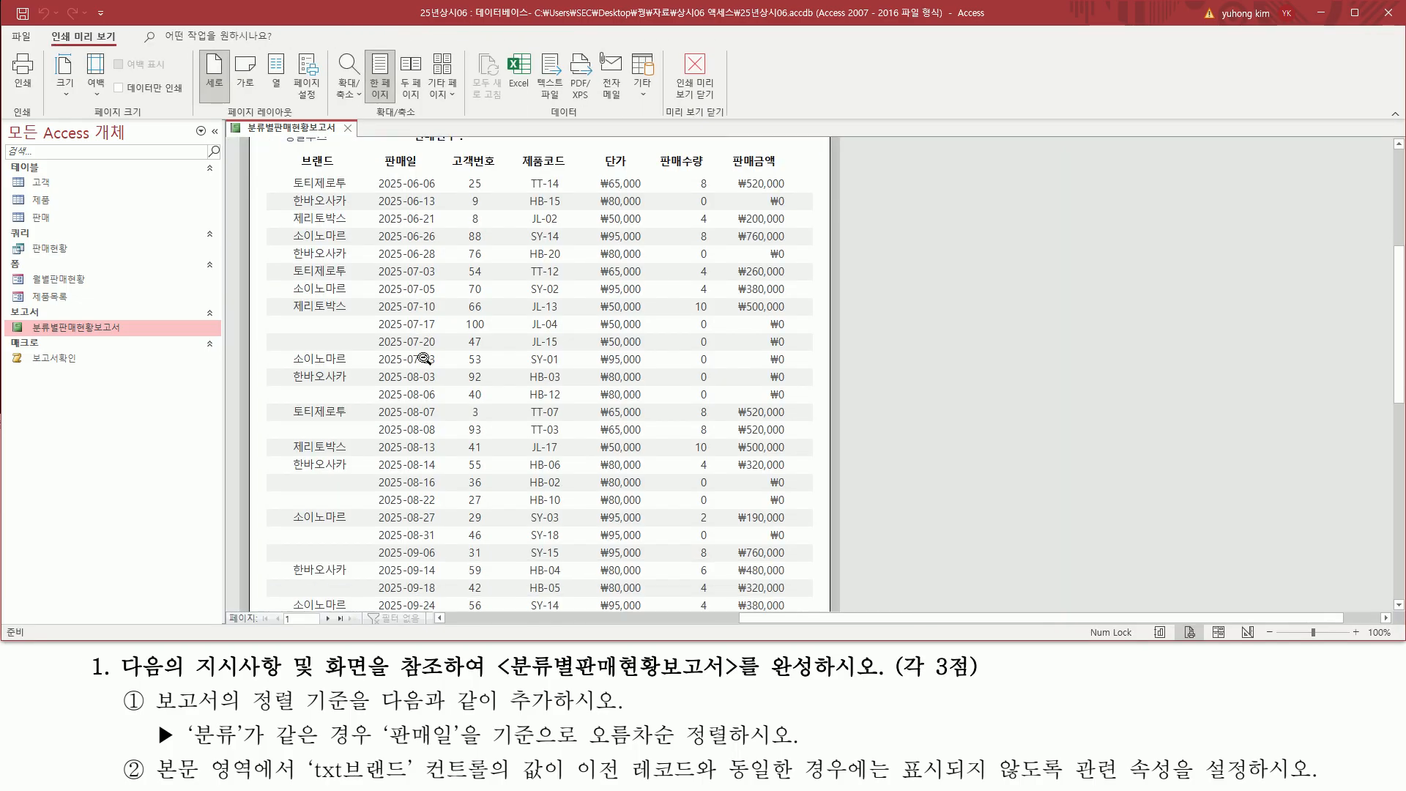
drag(292, 263, 350, 296)
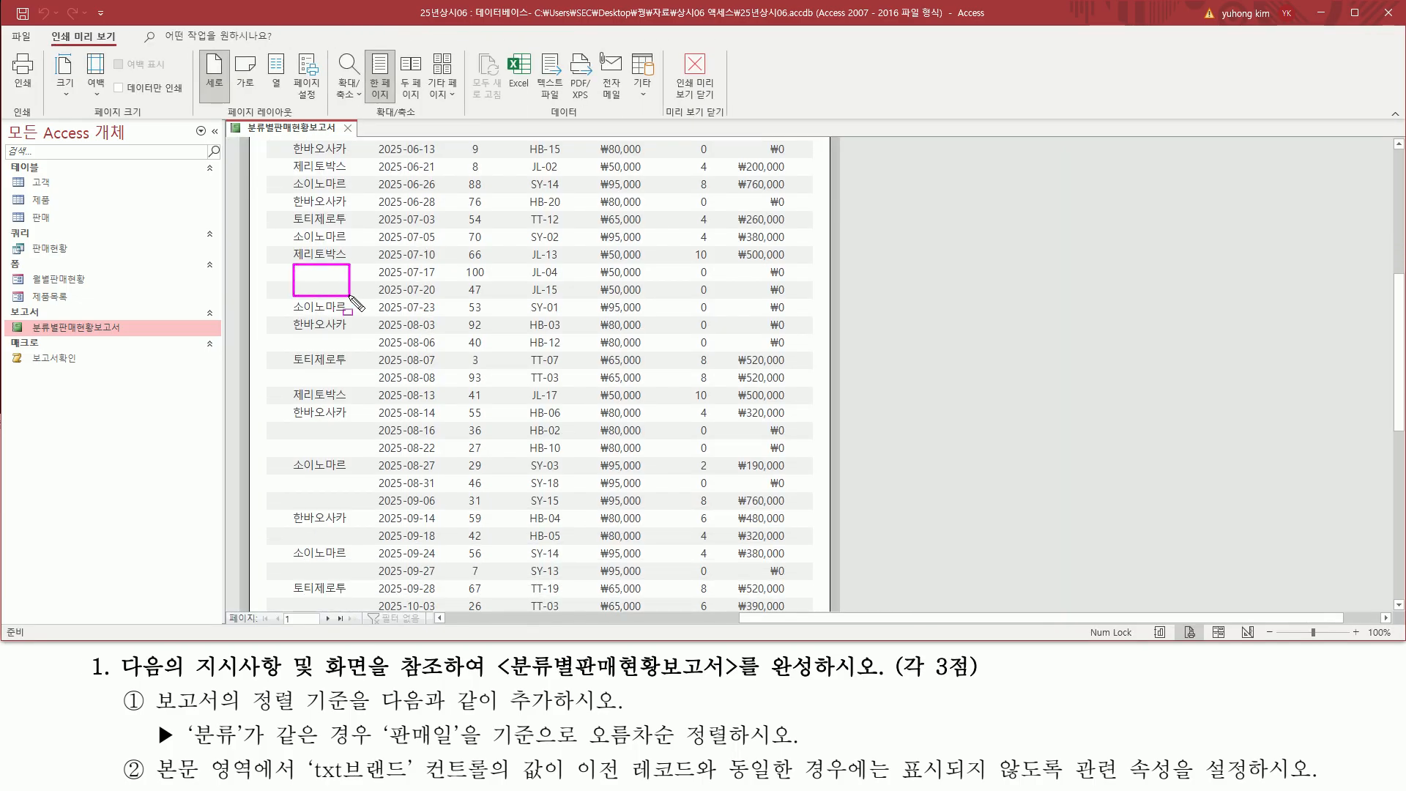
mouse_move(294, 335)
mouse_down()
mouse_move(347, 352)
mouse_move(323, 383)
mouse_move(347, 383)
mouse_up()
mouse_move(292, 422)
mouse_down()
mouse_move(349, 458)
mouse_move(362, 527)
mouse_move(352, 505)
mouse_up()
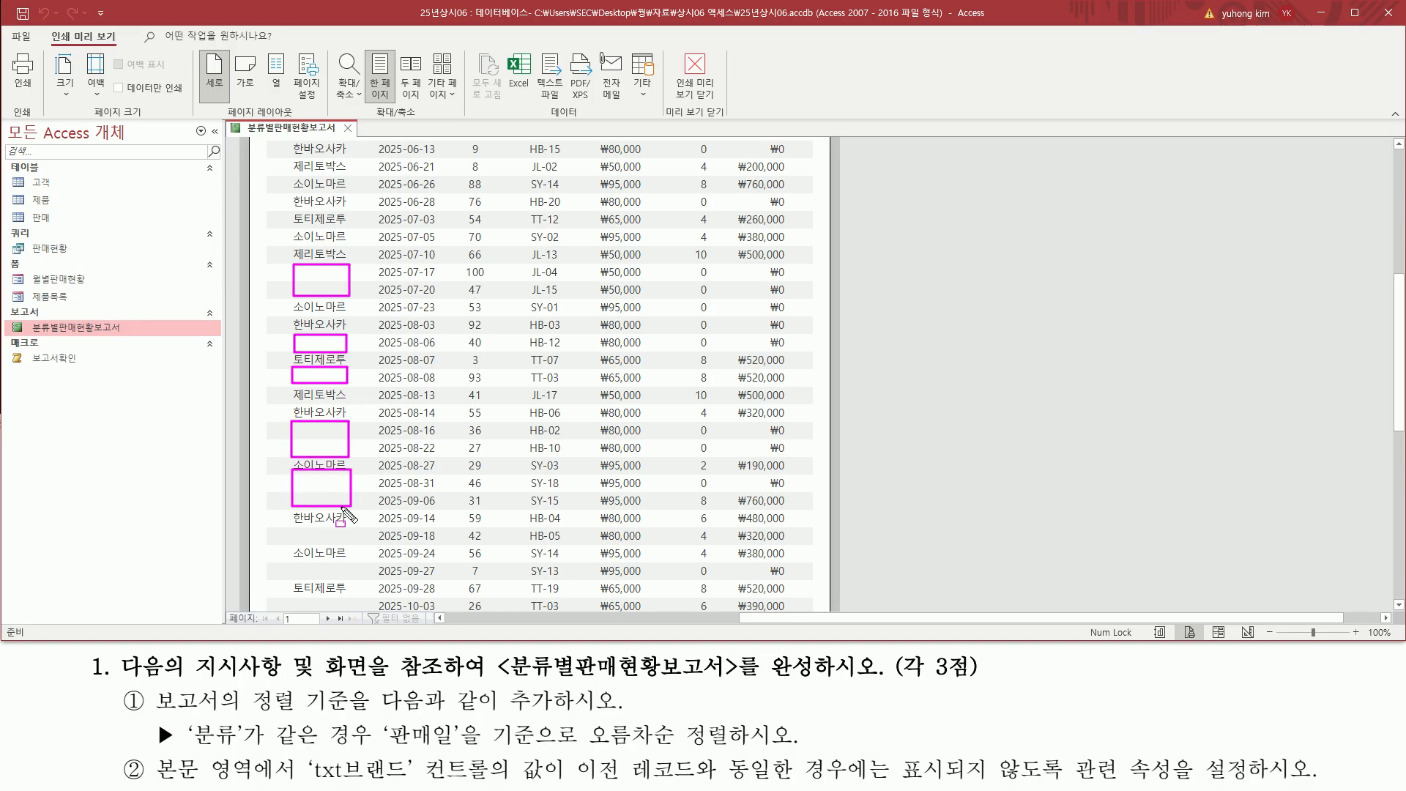
key(Escape)
scroll(414, 332, up, 3)
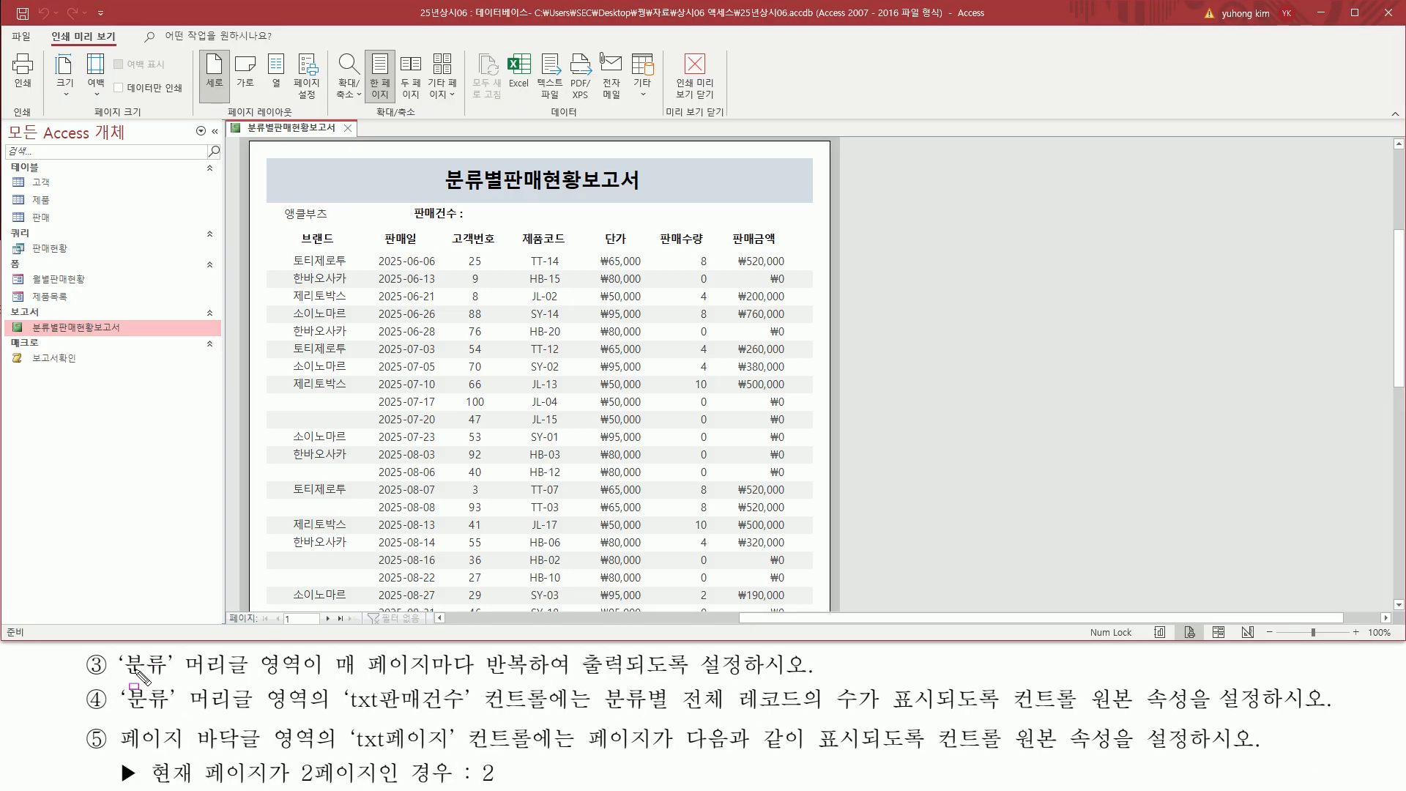
- Read the instruction about repeating the 분류 header on every page, and locate that header section in Design view
mouse_move(112, 647)
mouse_down()
mouse_move(142, 673)
mouse_move(316, 679)
mouse_up()
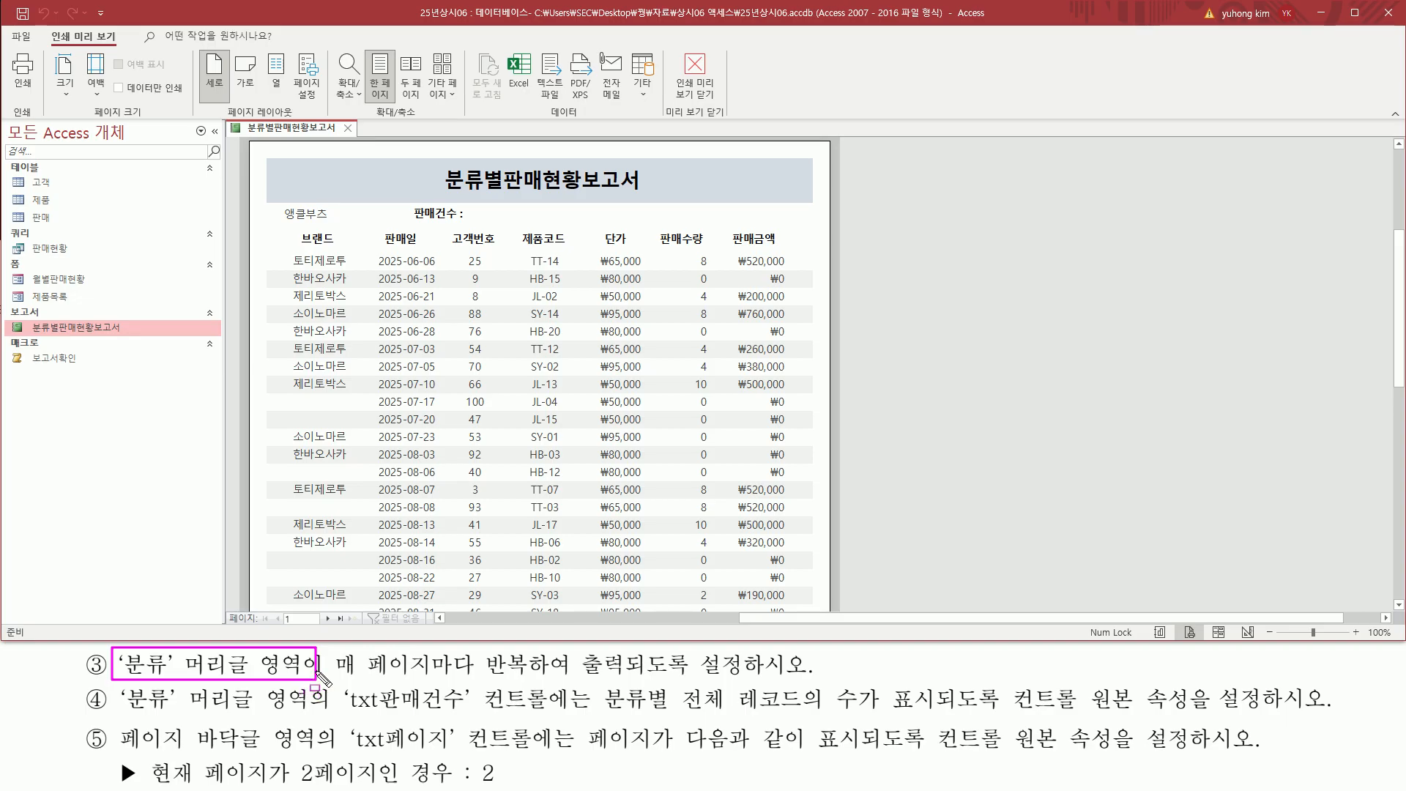
drag(335, 674, 818, 675)
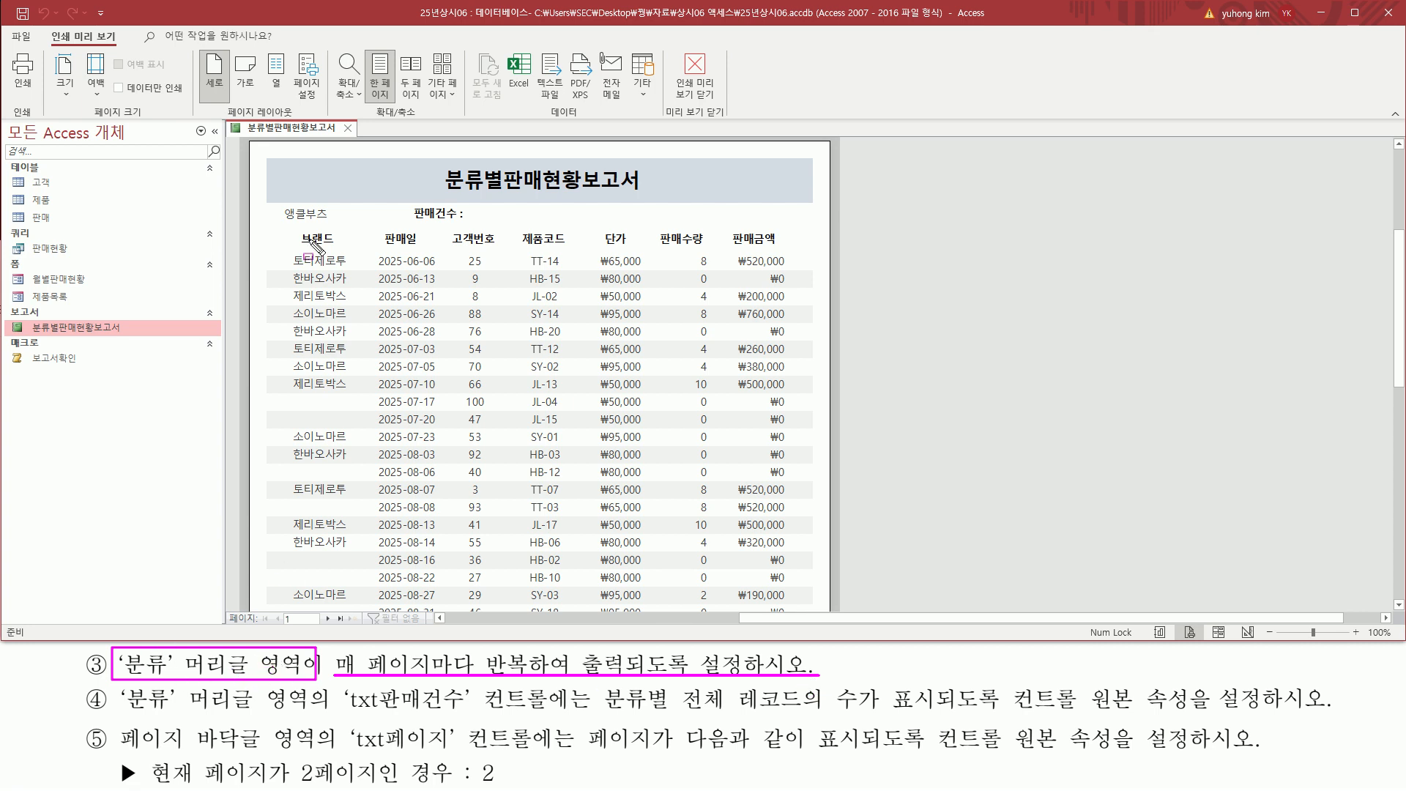
key(Escape)
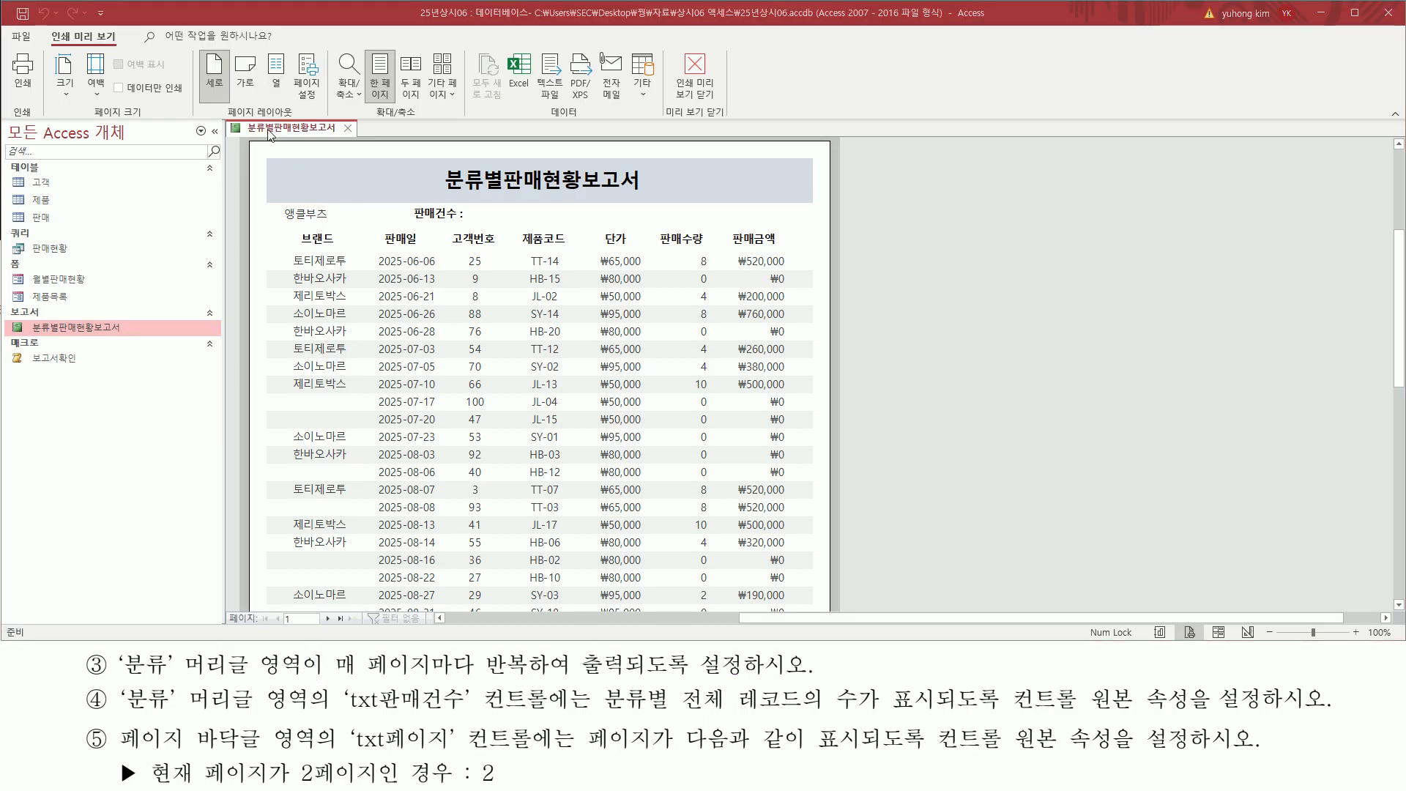
right_click(271, 132)
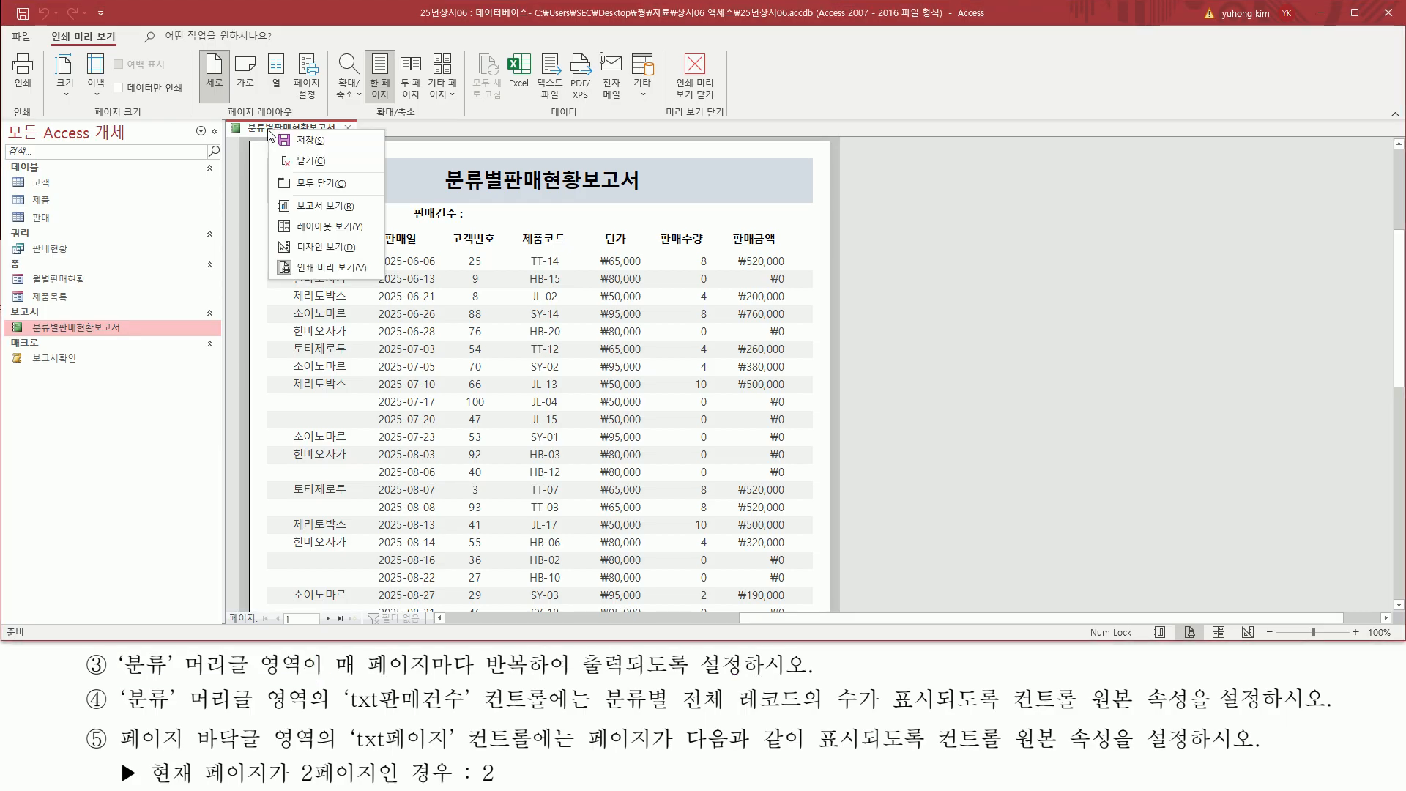
click(317, 248)
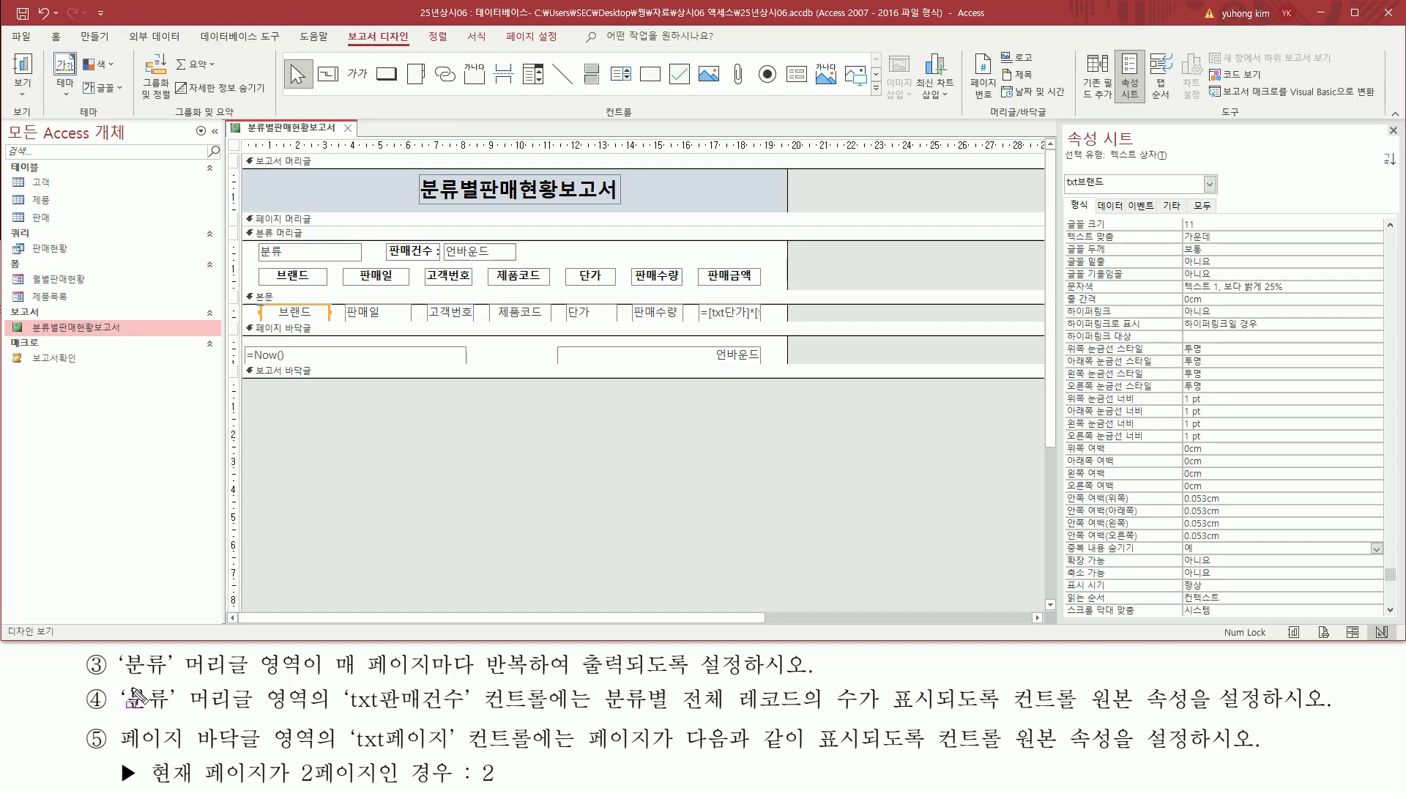
drag(121, 681, 310, 681)
mouse_move(243, 226)
mouse_down()
mouse_move(323, 266)
mouse_move(492, 272)
mouse_move(476, 258)
mouse_move(488, 302)
mouse_move(788, 289)
mouse_up()
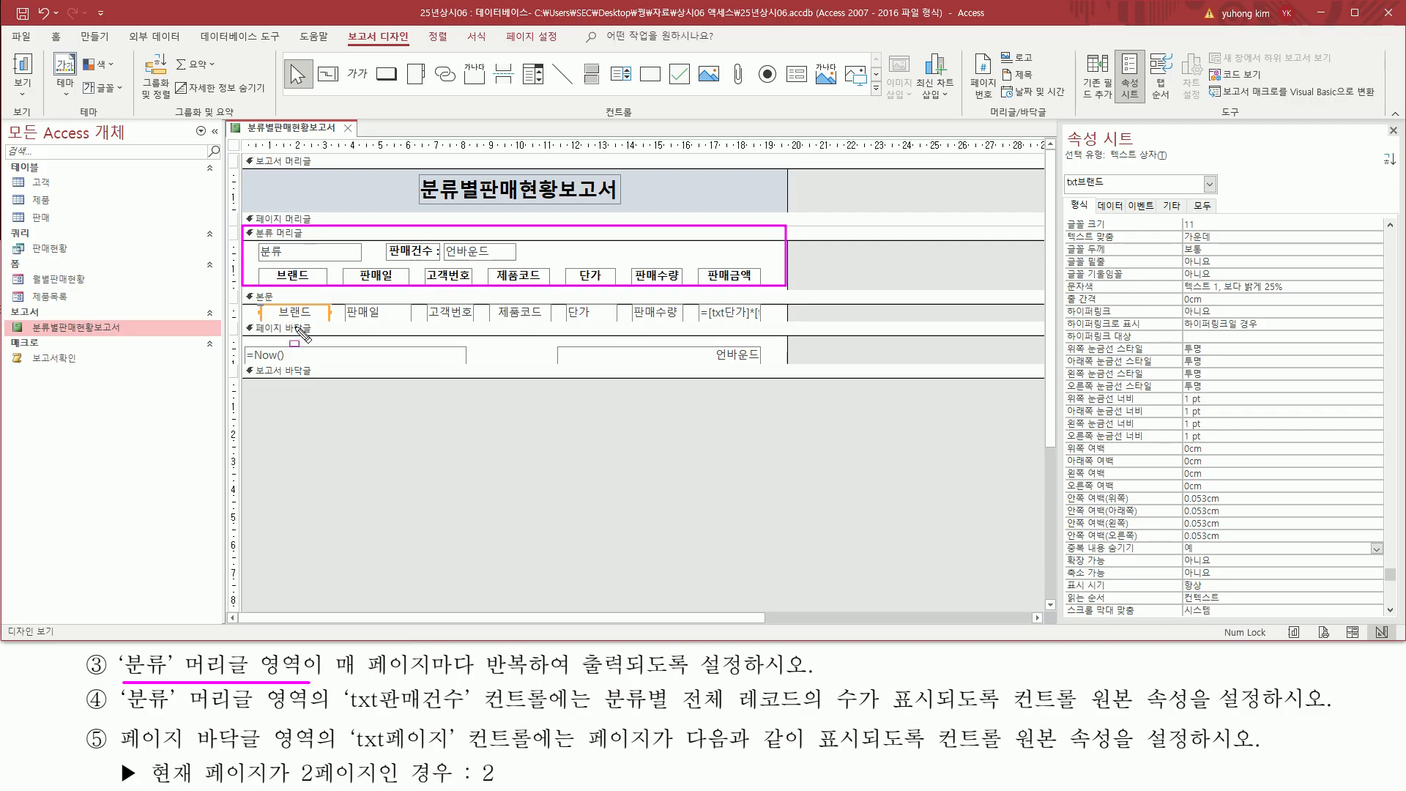
key(Escape)
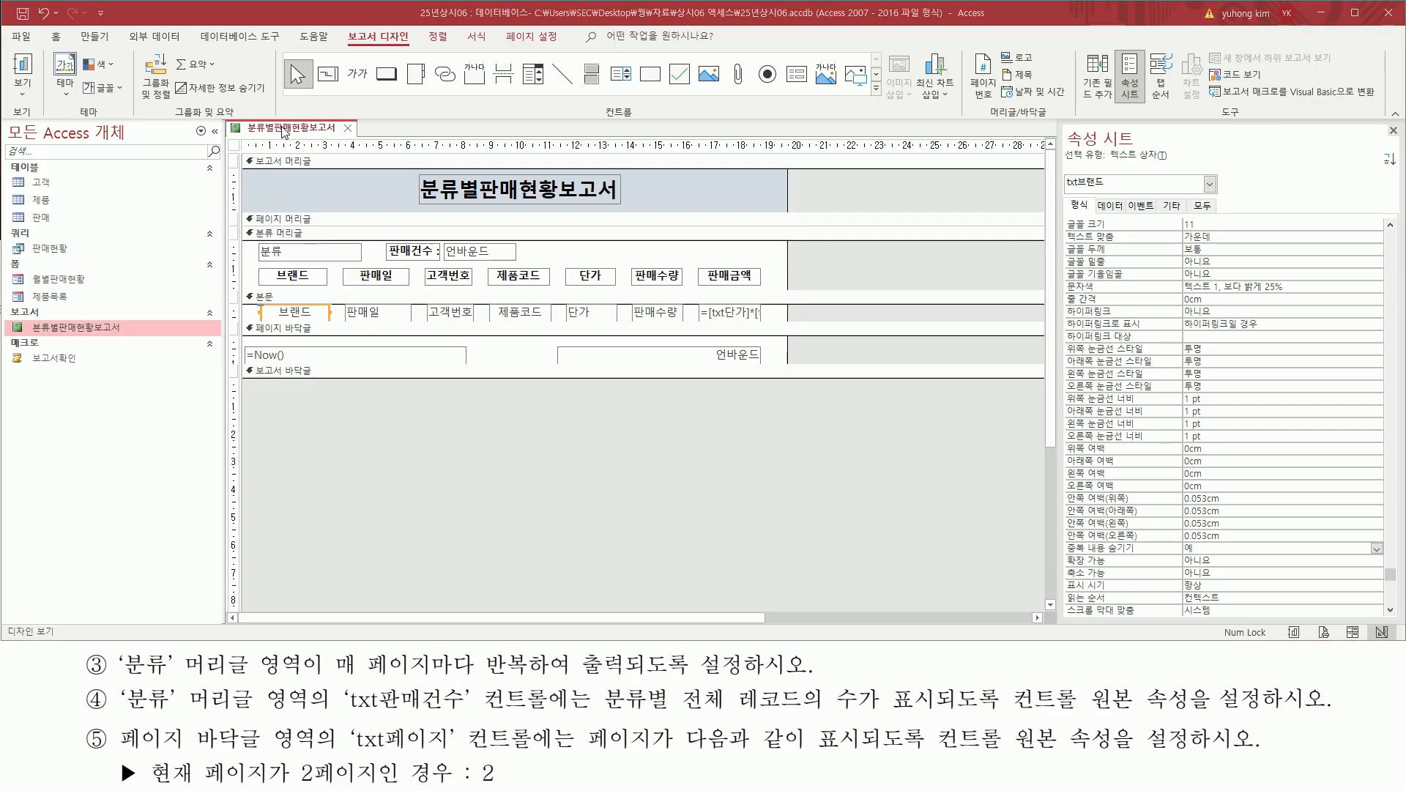
- Preview the report through pages 1 to 3 and check whether the 분류 header prints at the top of each page
right_click(282, 131)
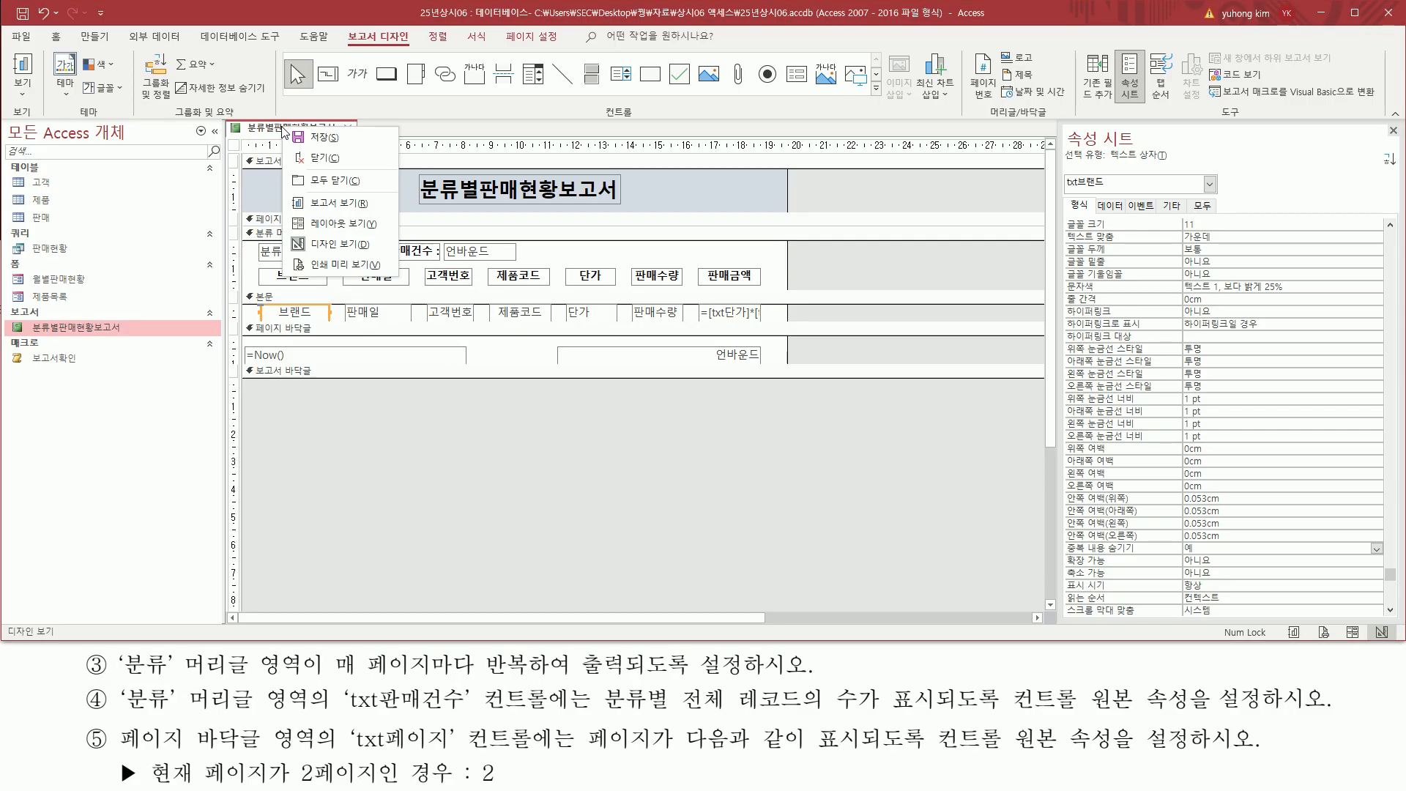
click(322, 265)
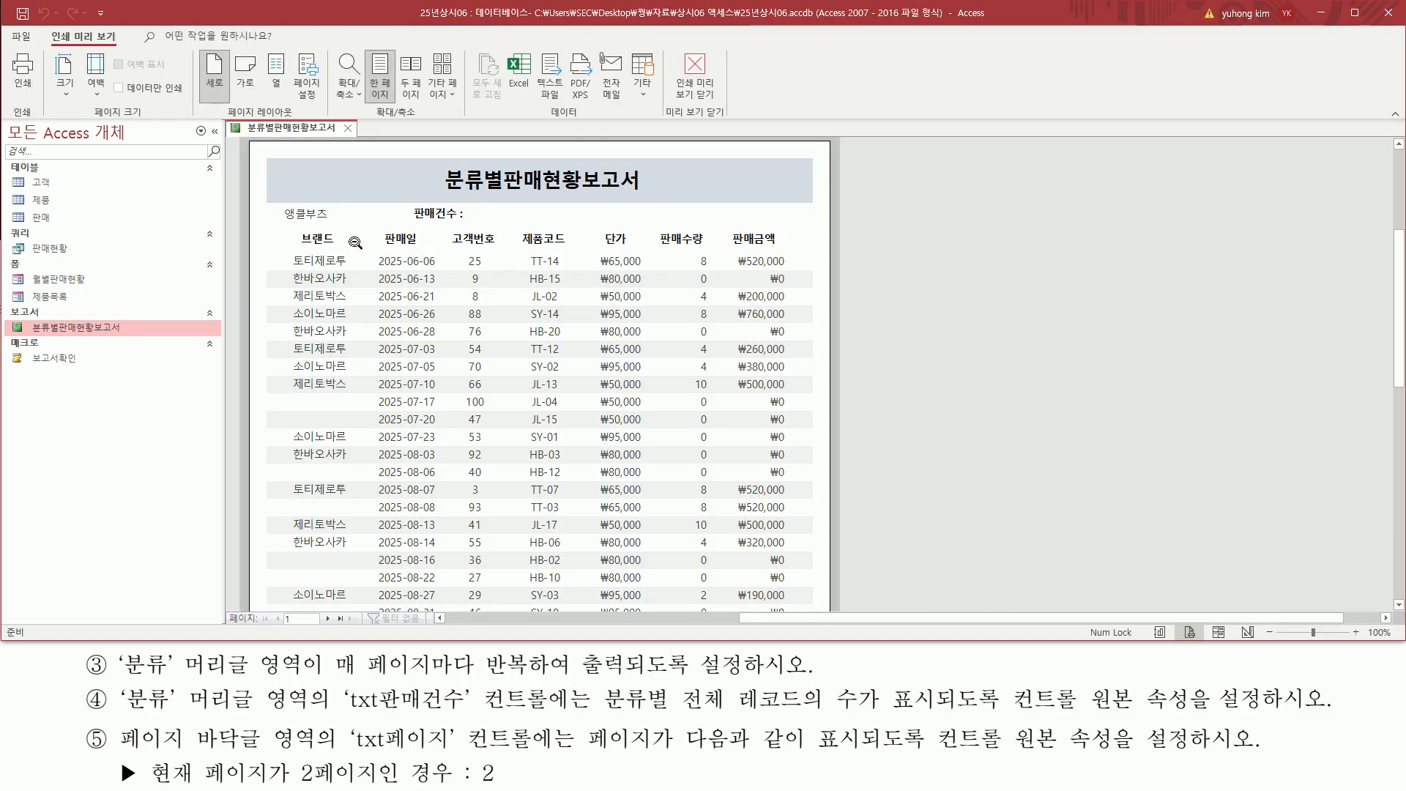
mouse_move(218, 630)
mouse_down()
mouse_move(377, 614)
mouse_move(362, 610)
mouse_up()
mouse_move(279, 202)
mouse_down()
mouse_move(744, 265)
mouse_move(807, 251)
mouse_up()
key(Escape)
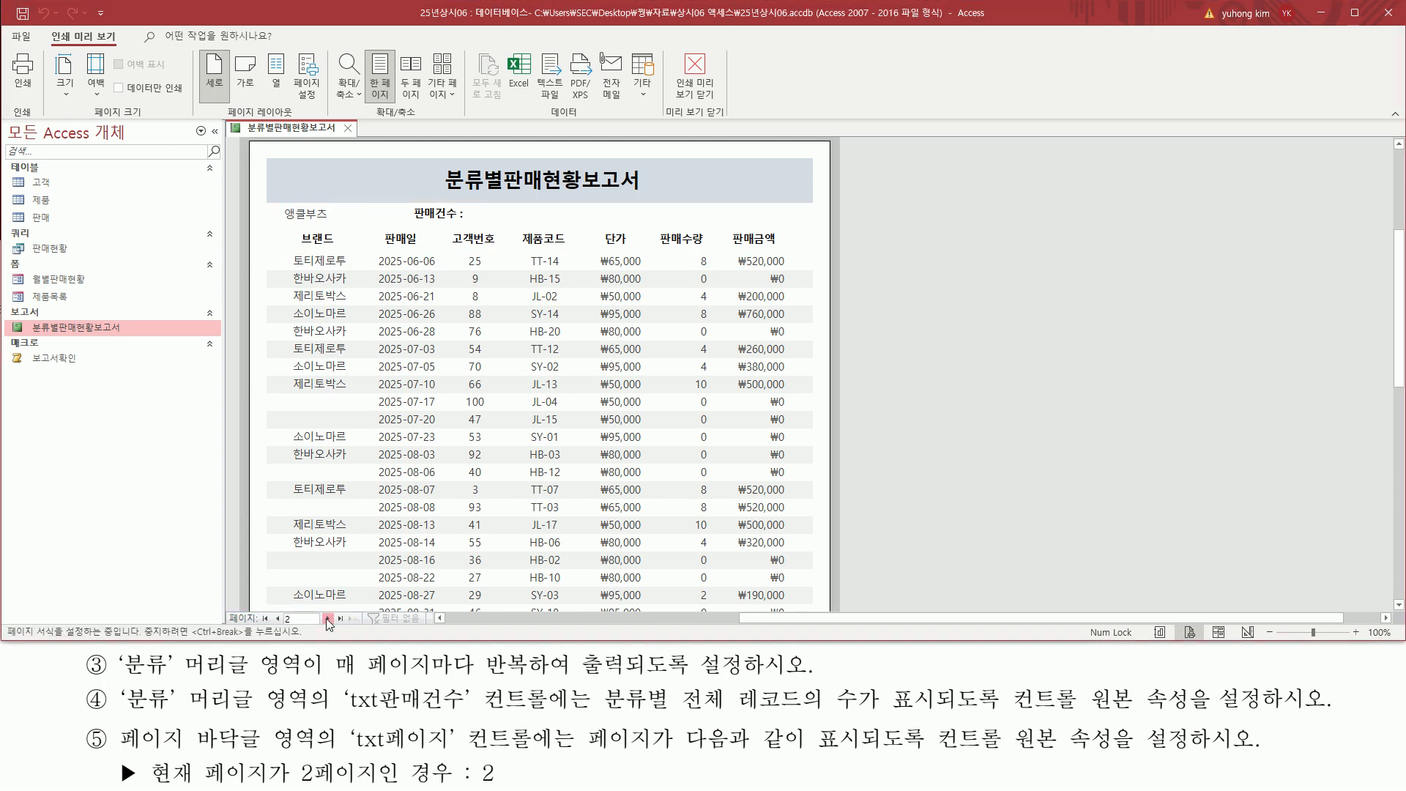
click(327, 618)
mouse_move(277, 177)
mouse_down()
mouse_move(795, 221)
mouse_move(767, 252)
mouse_up()
key(Escape)
click(325, 619)
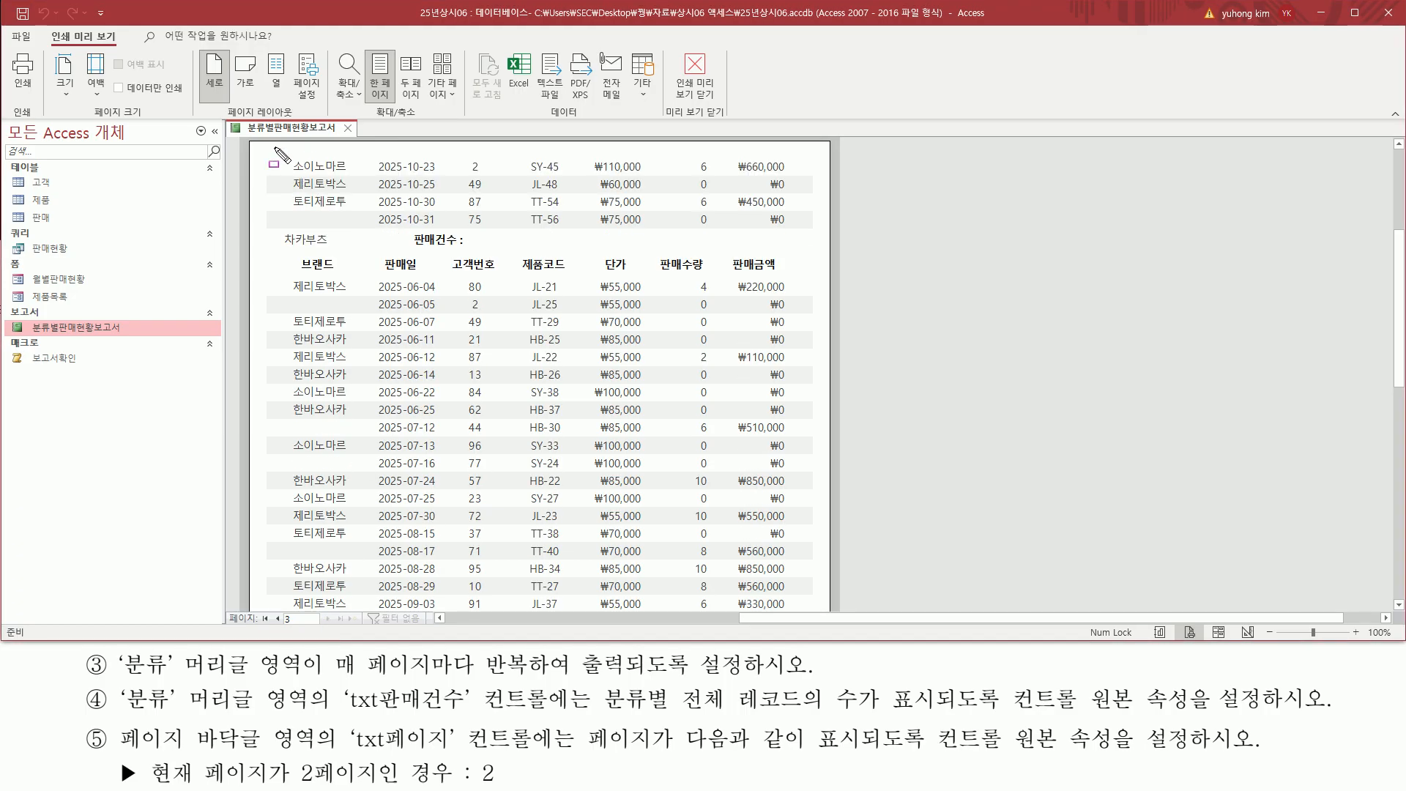
mouse_move(272, 145)
mouse_down()
mouse_move(336, 179)
mouse_move(797, 222)
mouse_up()
key(Escape)
drag(272, 139, 815, 170)
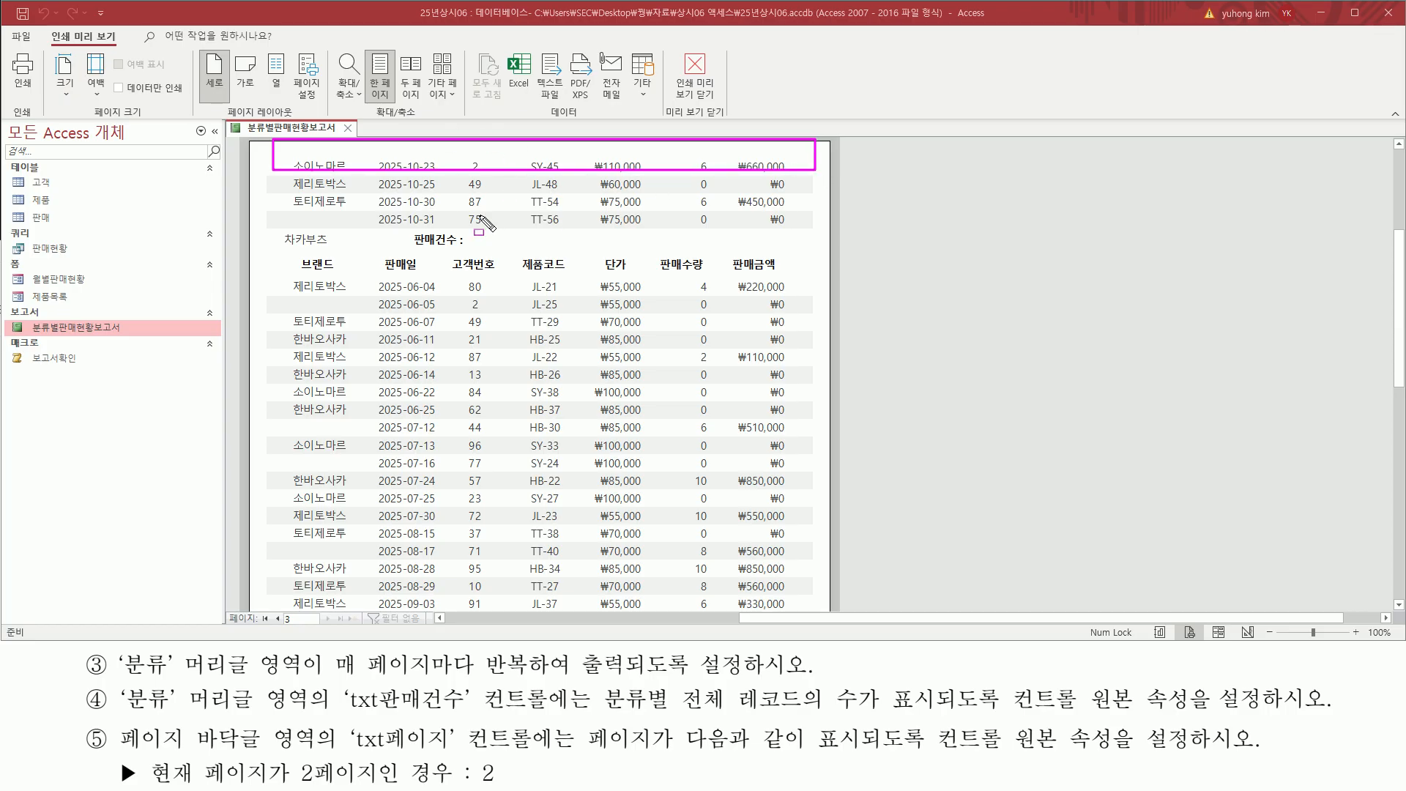
drag(328, 674, 634, 674)
key(Escape)
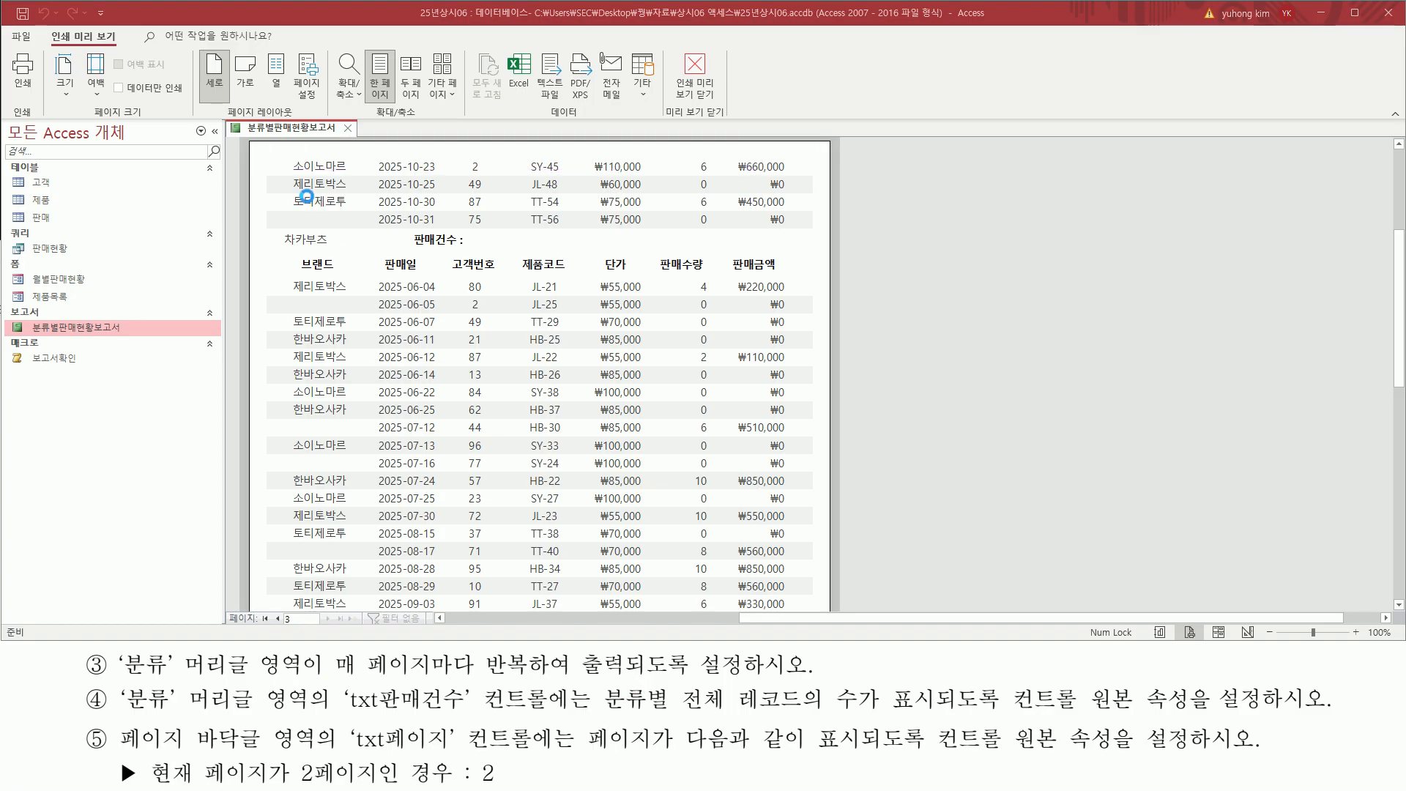
- Return the report to Design view and set 반복 실행 구역 to 예 for the 분류 header section
right_click(298, 136)
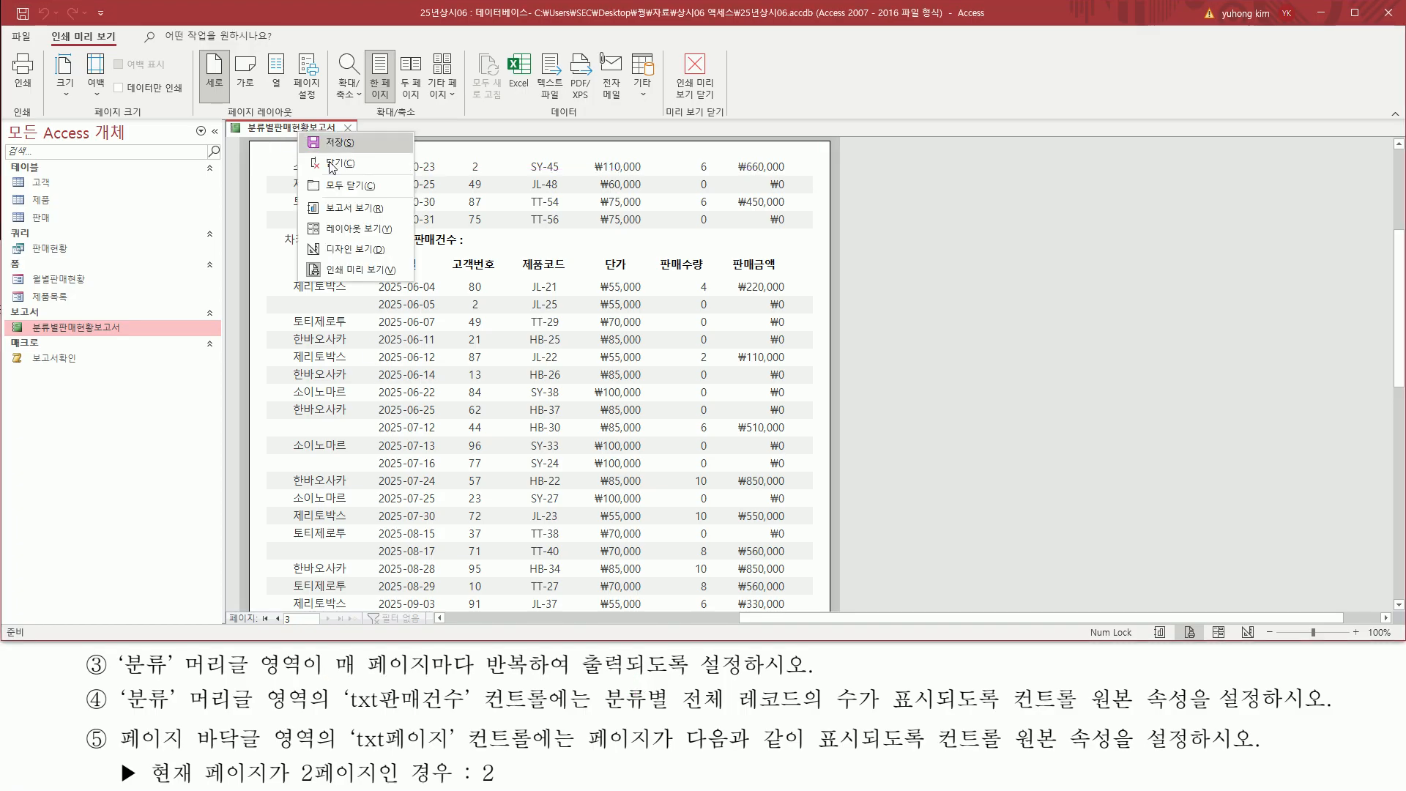
click(348, 251)
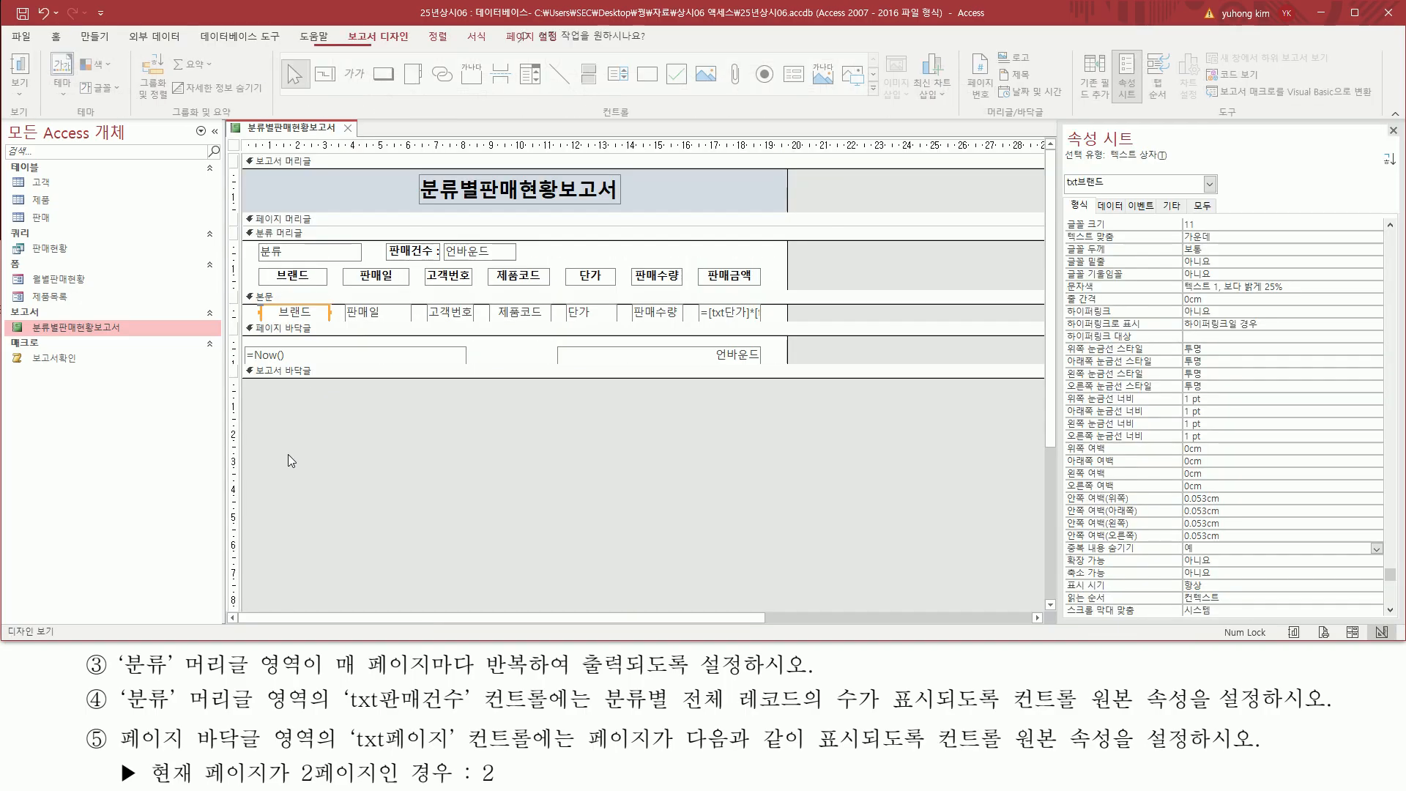
click(278, 233)
drag(242, 222, 797, 293)
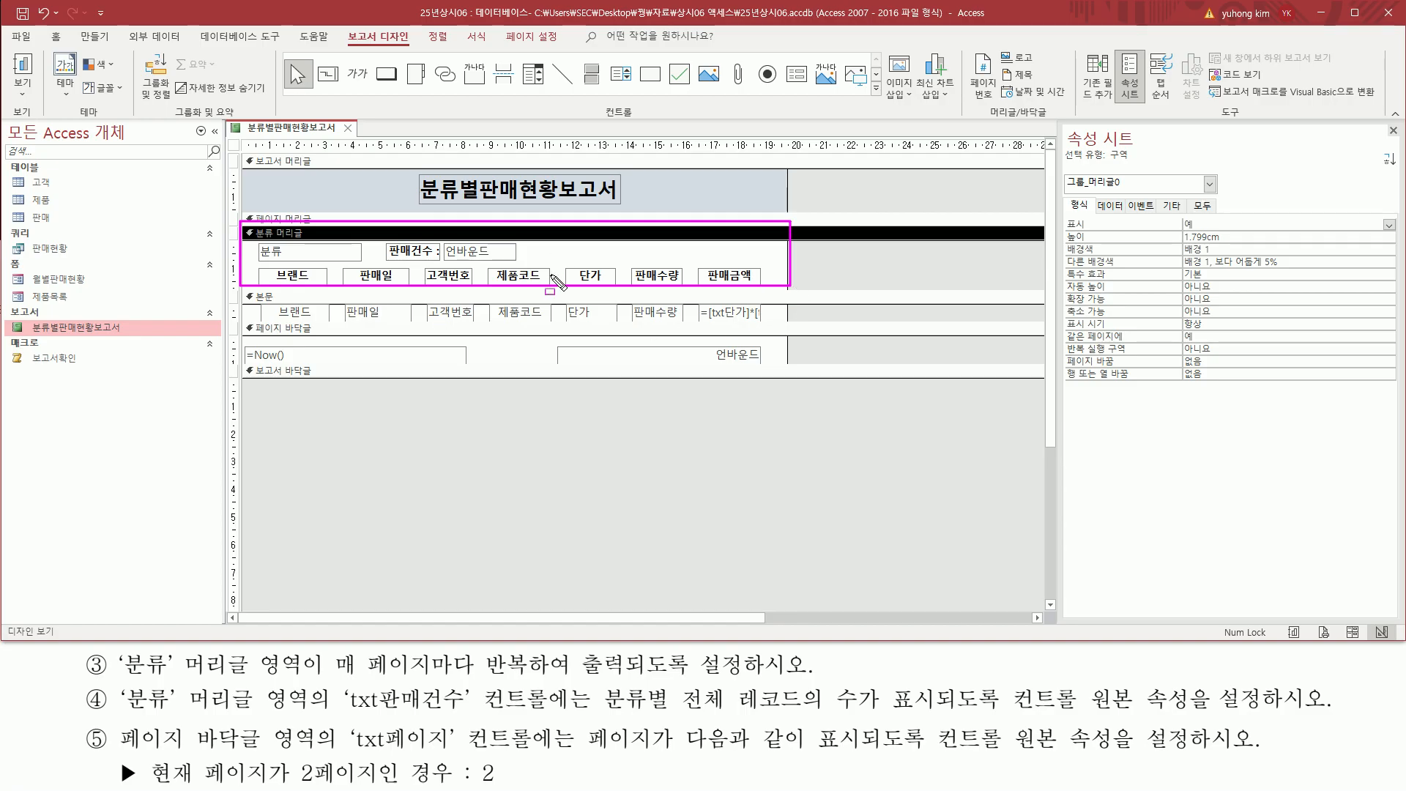
mouse_move(1066, 190)
mouse_down()
mouse_move(1139, 190)
mouse_move(1132, 161)
mouse_up()
drag(329, 686, 630, 675)
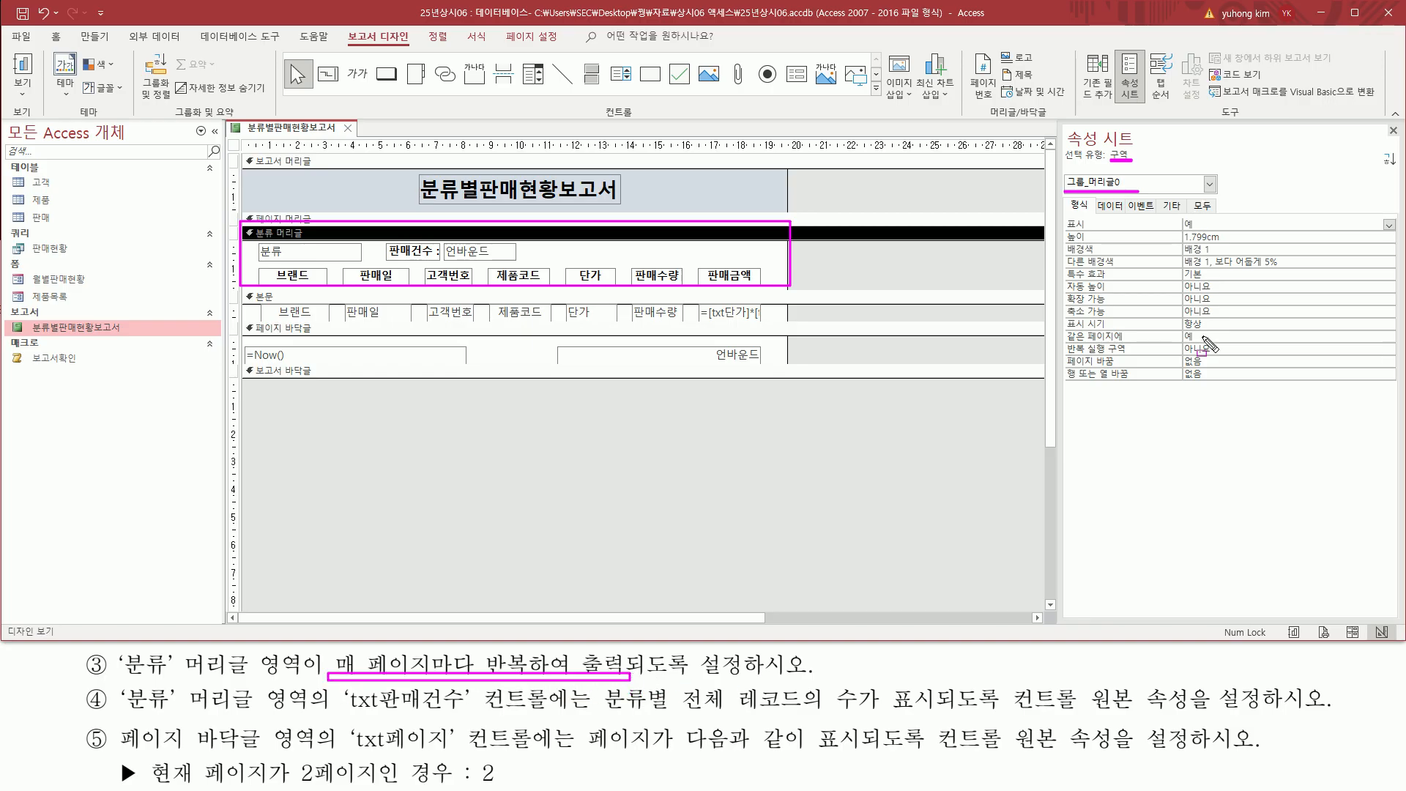
mouse_move(1063, 195)
mouse_down()
mouse_move(1091, 212)
mouse_move(1066, 195)
mouse_up()
drag(1065, 339, 1257, 363)
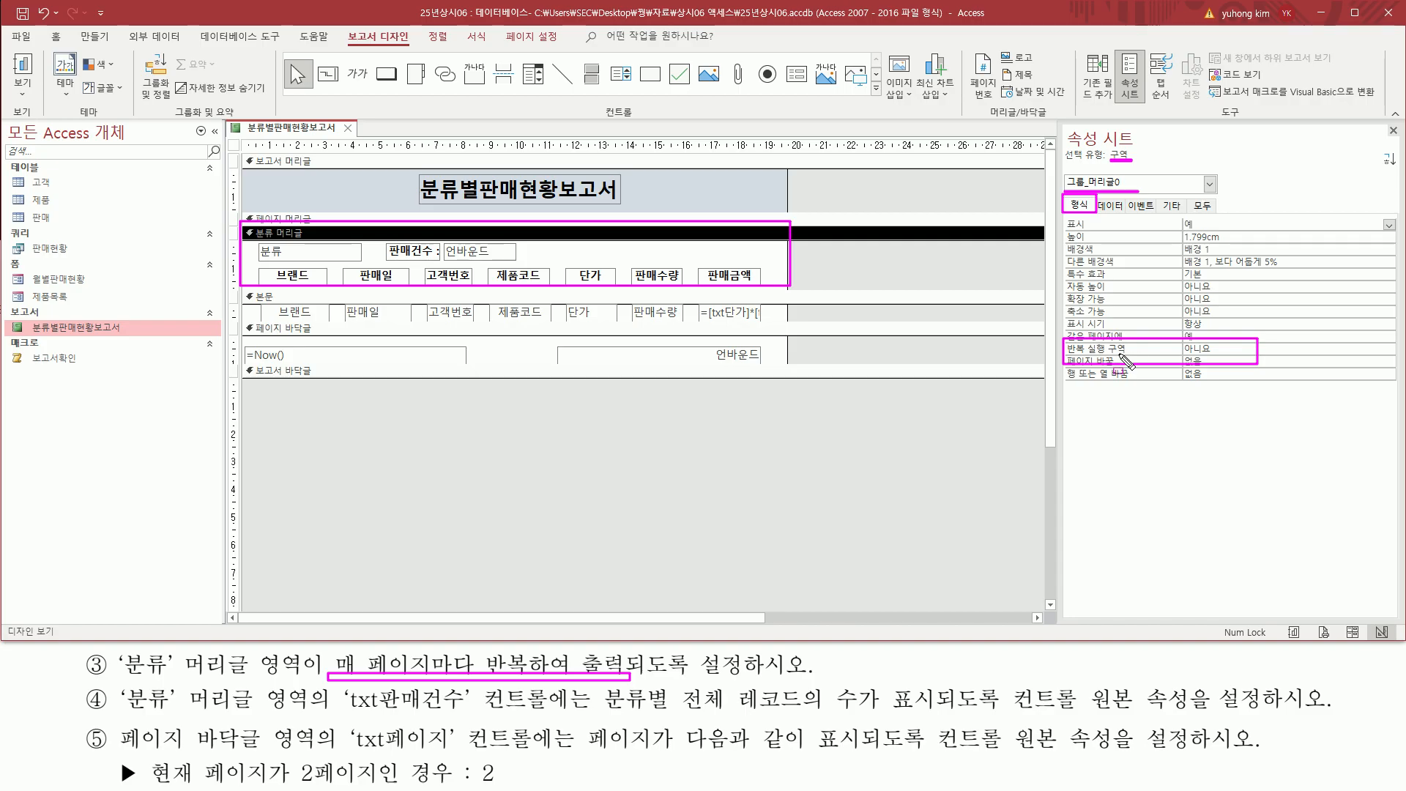
key(Escape)
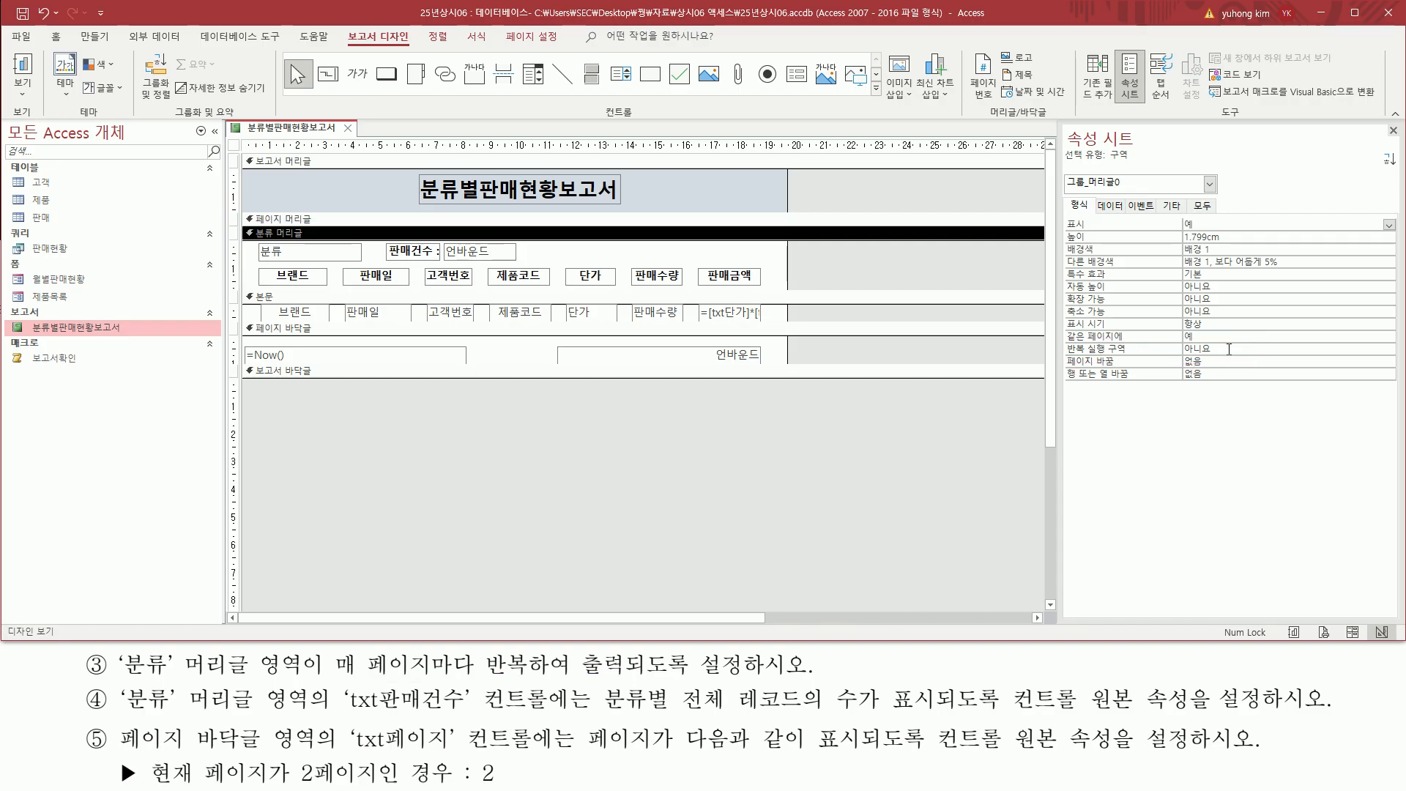
double_click(1229, 348)
mouse_move(1054, 357)
mouse_down()
mouse_move(1207, 351)
mouse_move(1212, 339)
mouse_up()
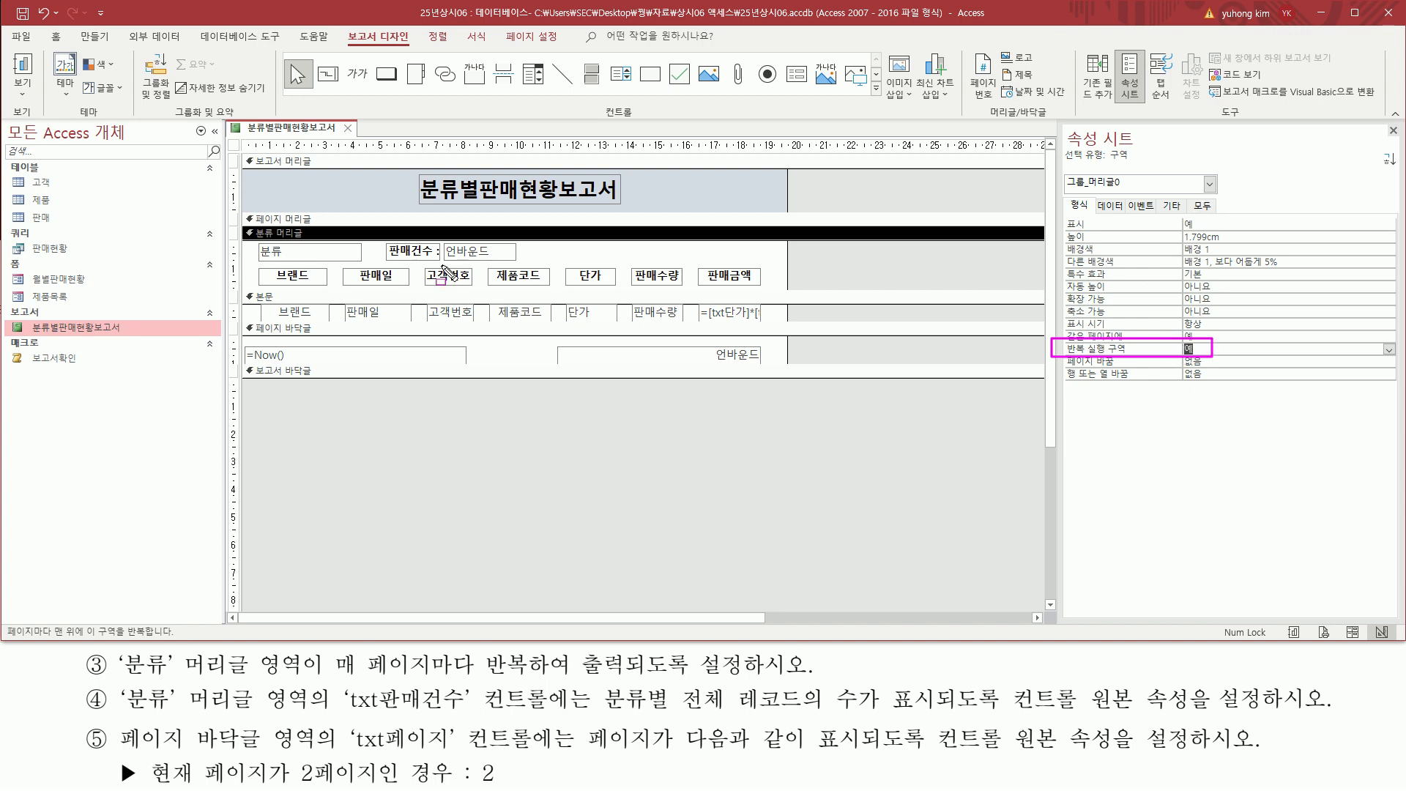
key(Escape)
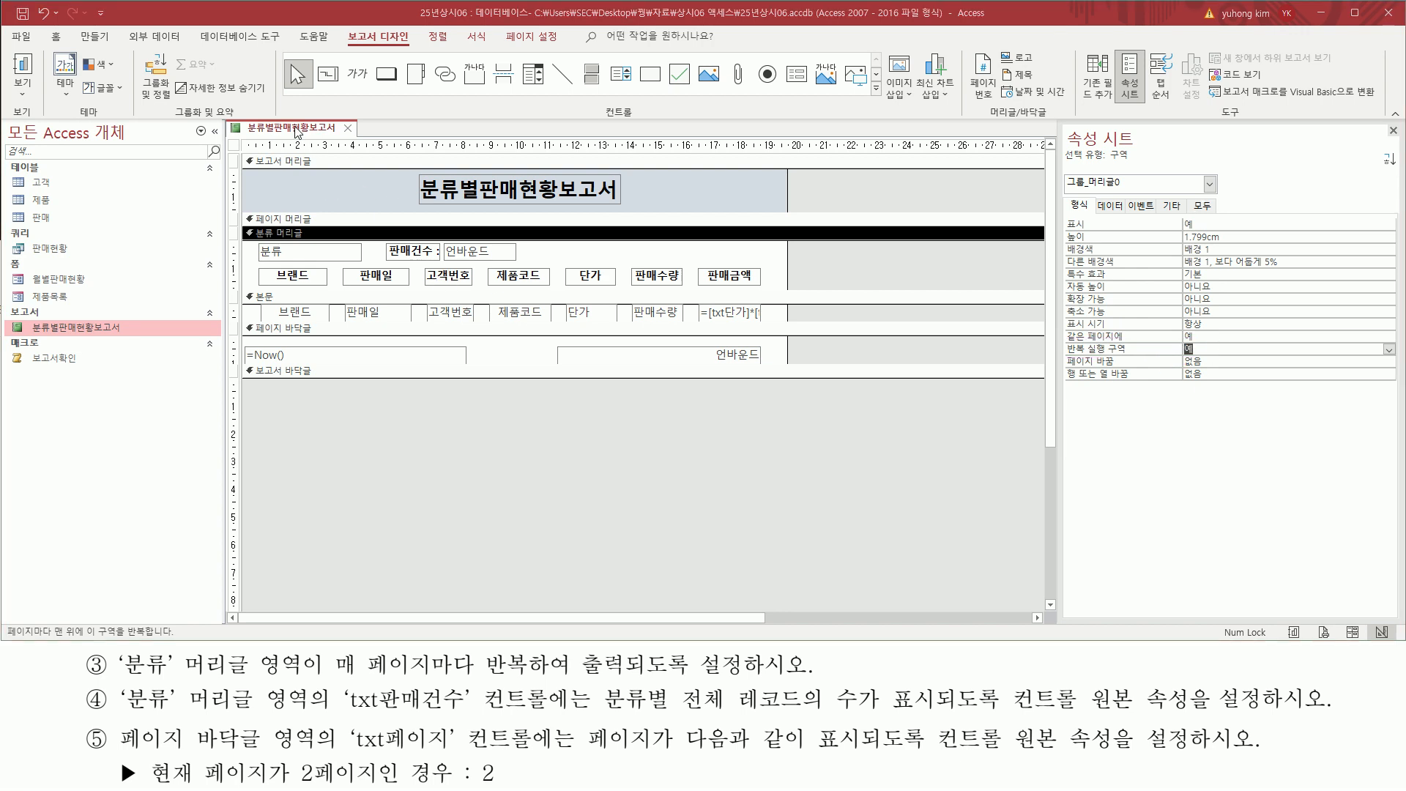
- Show the report in Print Preview and check on pages 1 to 3 whether the 분류 header repeats at the top
right_click(297, 131)
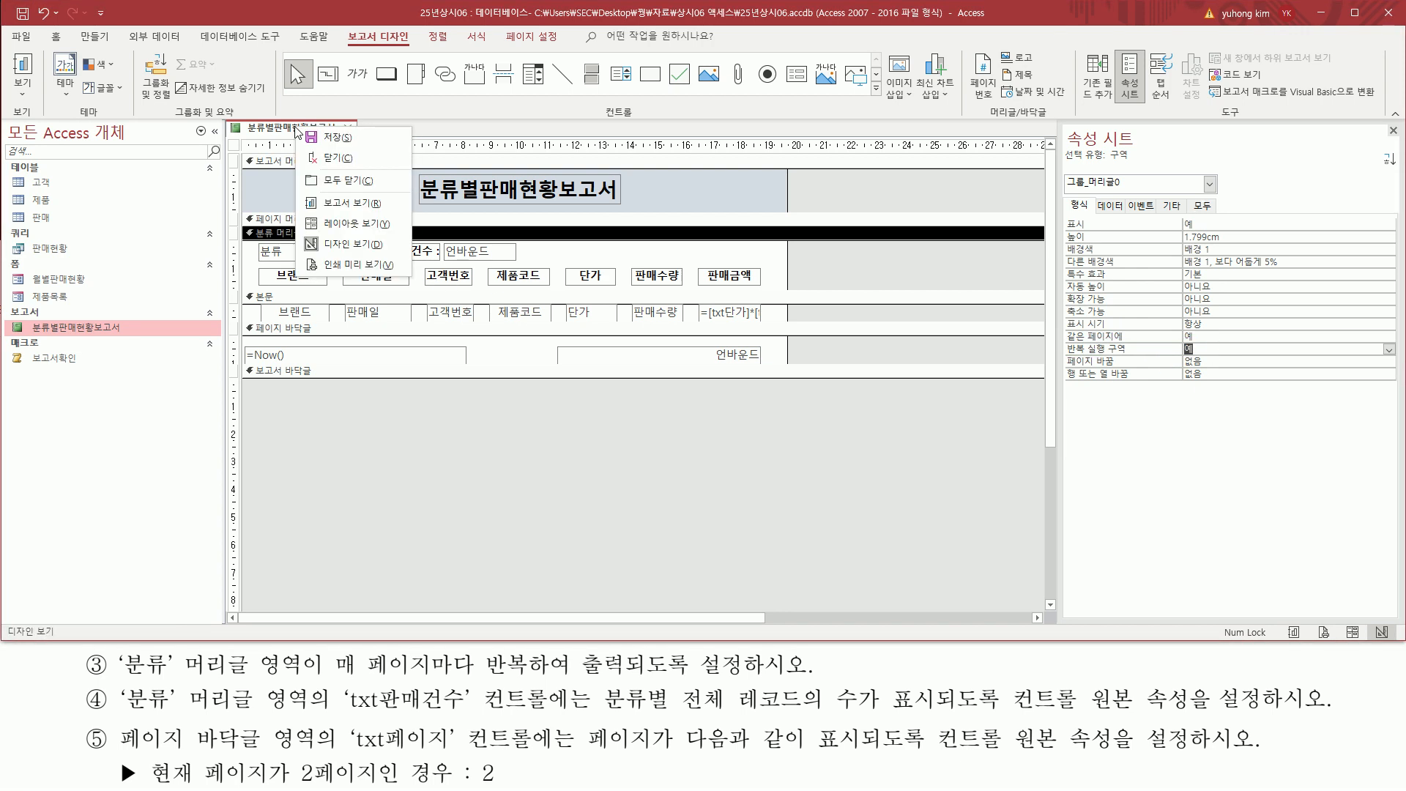
click(345, 265)
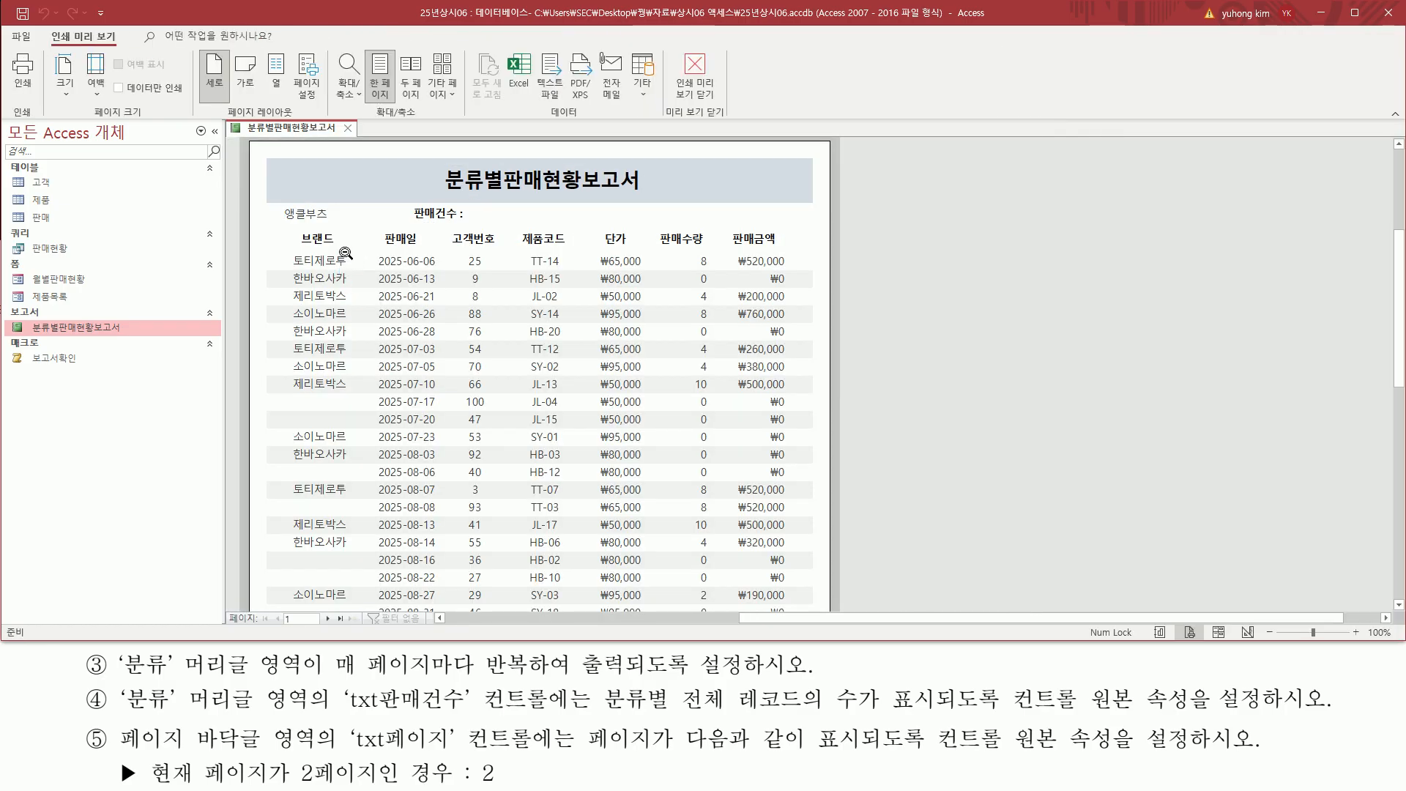
mouse_move(266, 200)
mouse_down()
mouse_move(288, 220)
mouse_move(814, 255)
mouse_up()
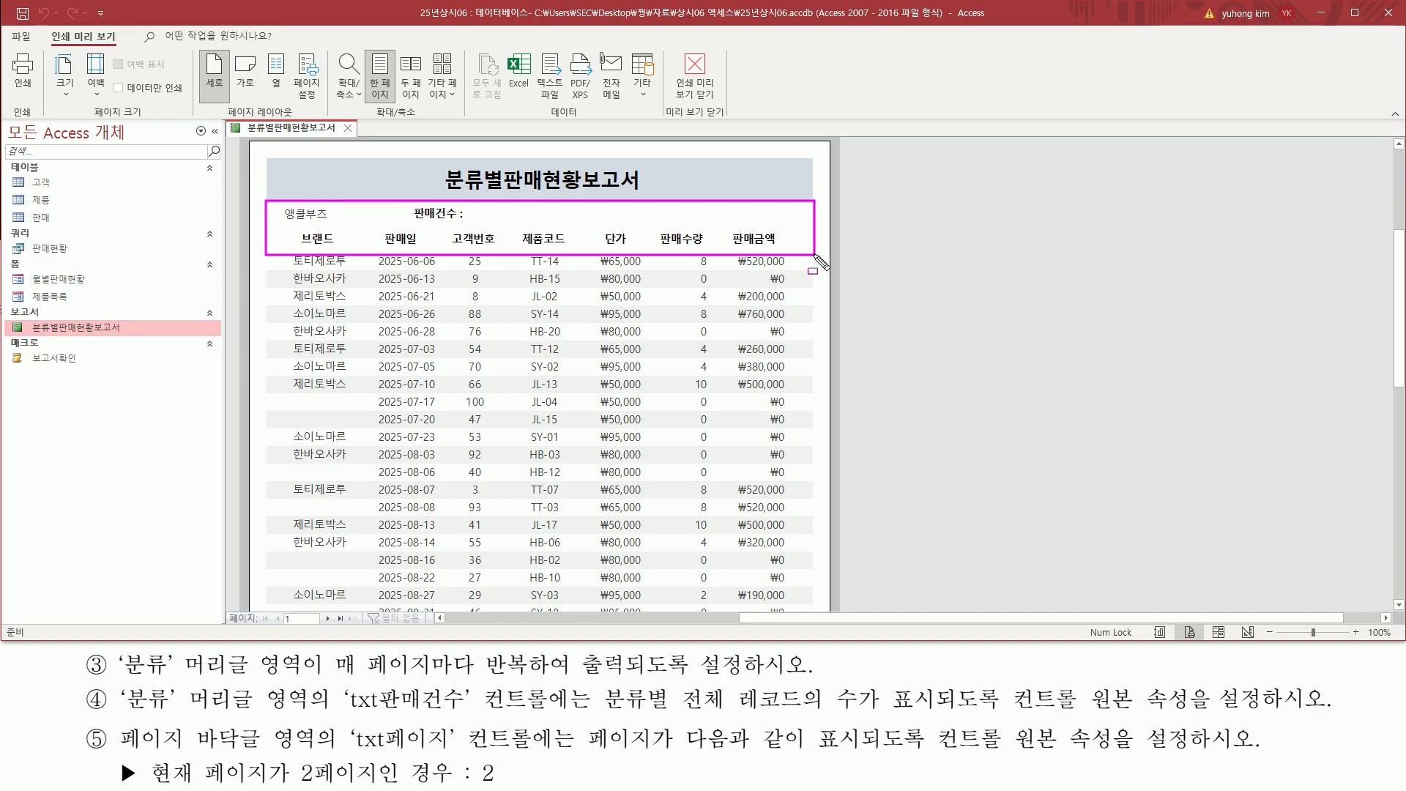
click(327, 619)
mouse_move(272, 153)
mouse_down()
mouse_move(293, 176)
mouse_move(820, 231)
mouse_up()
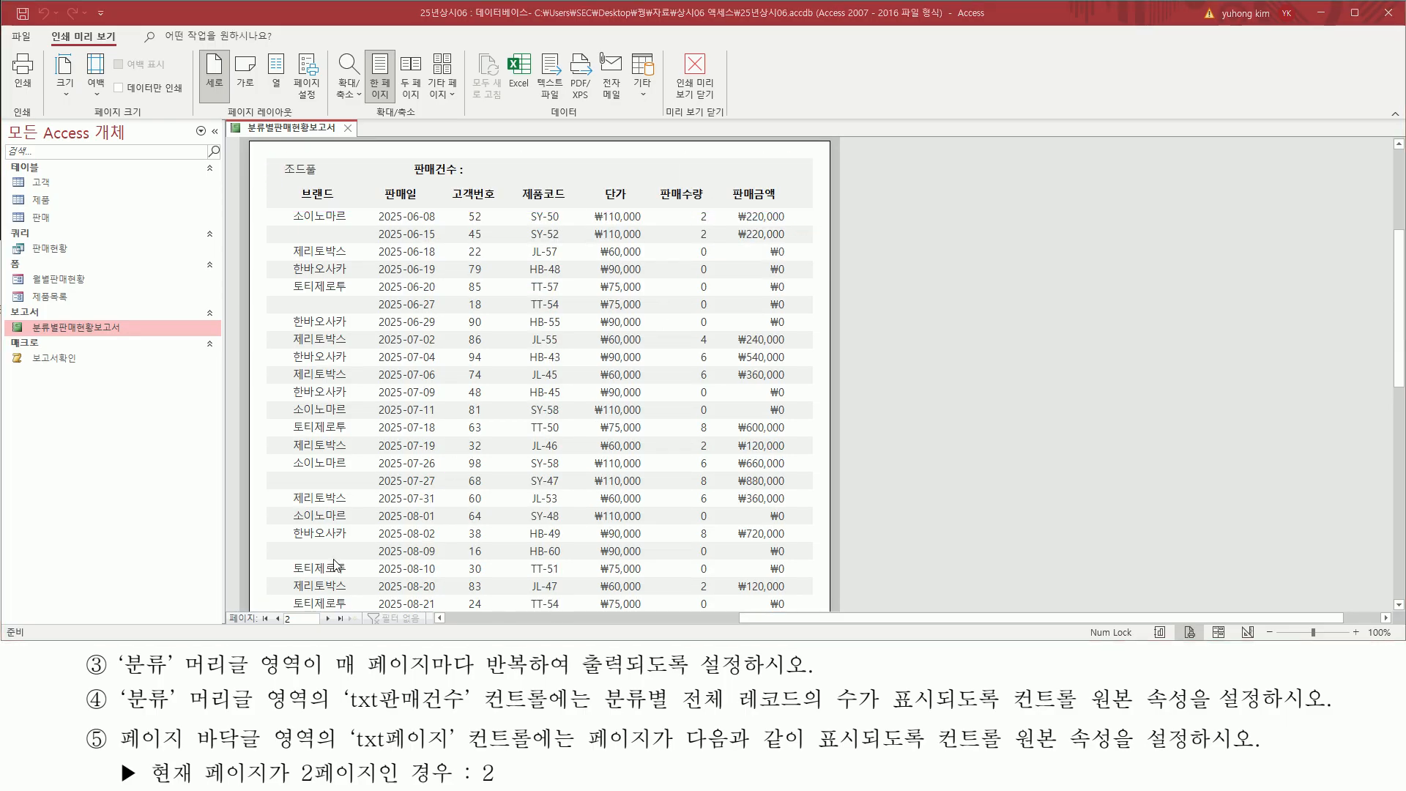
click(327, 618)
drag(267, 157, 816, 206)
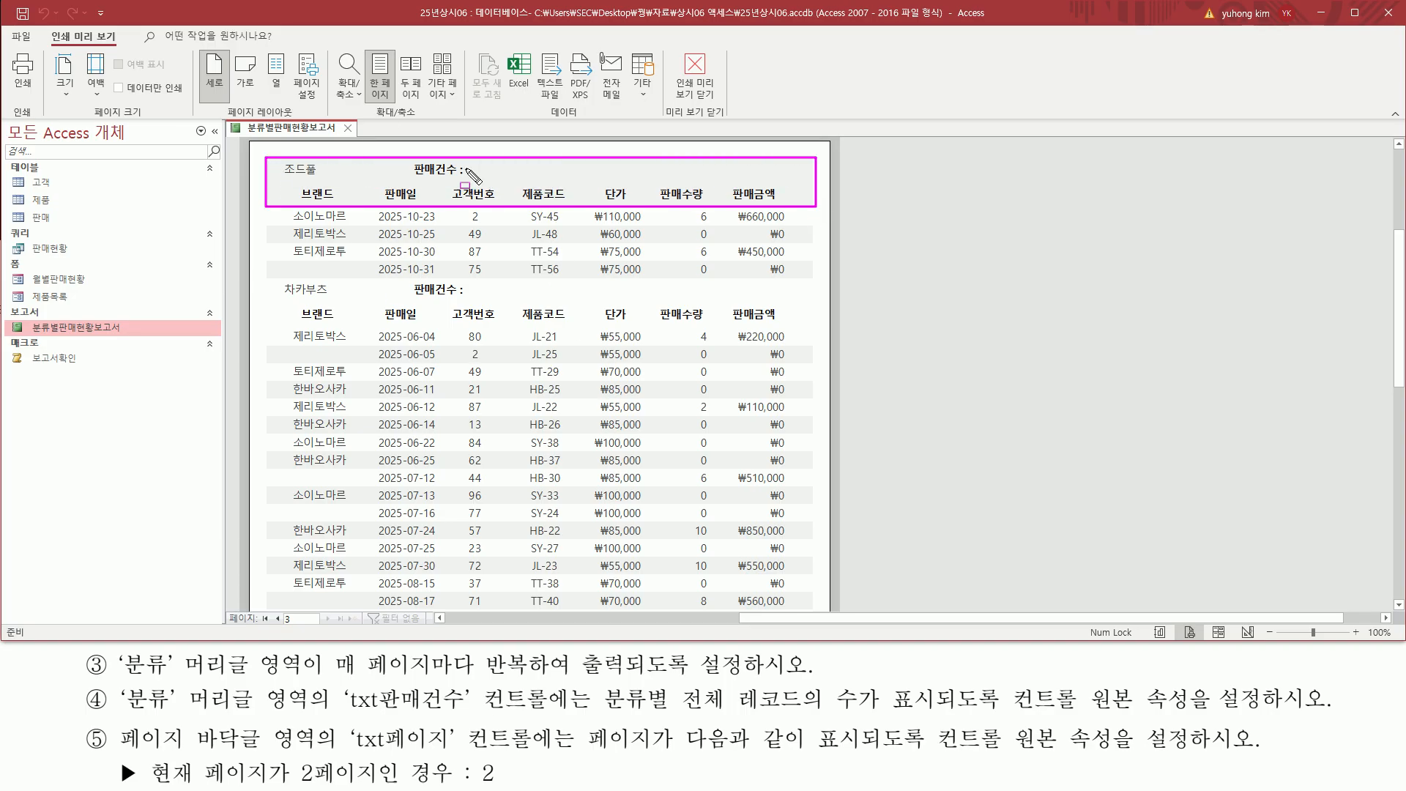
click(382, 231)
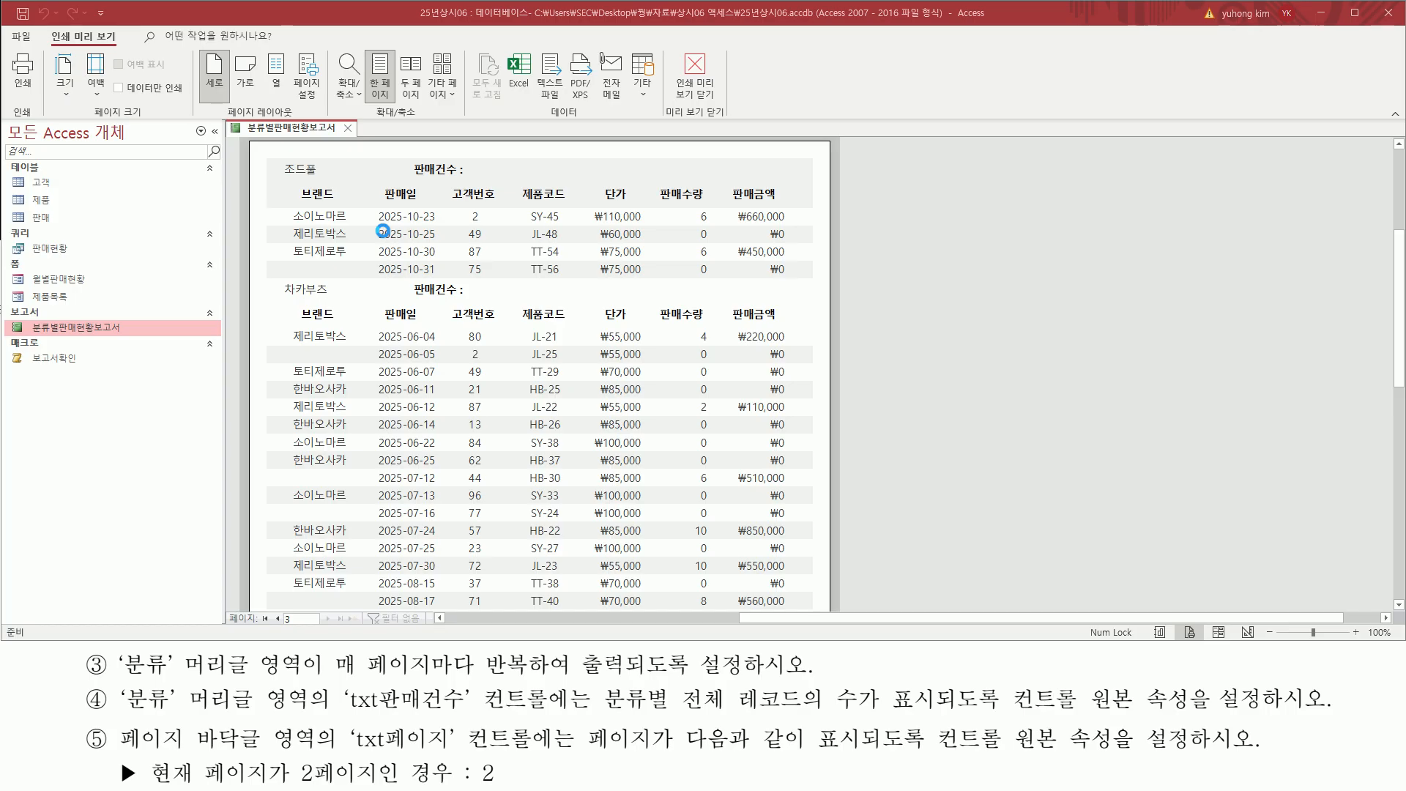
- Read the instruction about the record count per 분류 in txt판매건수, and return the report to Design view
mouse_move(118, 685)
mouse_down()
mouse_move(312, 711)
mouse_move(552, 713)
mouse_up()
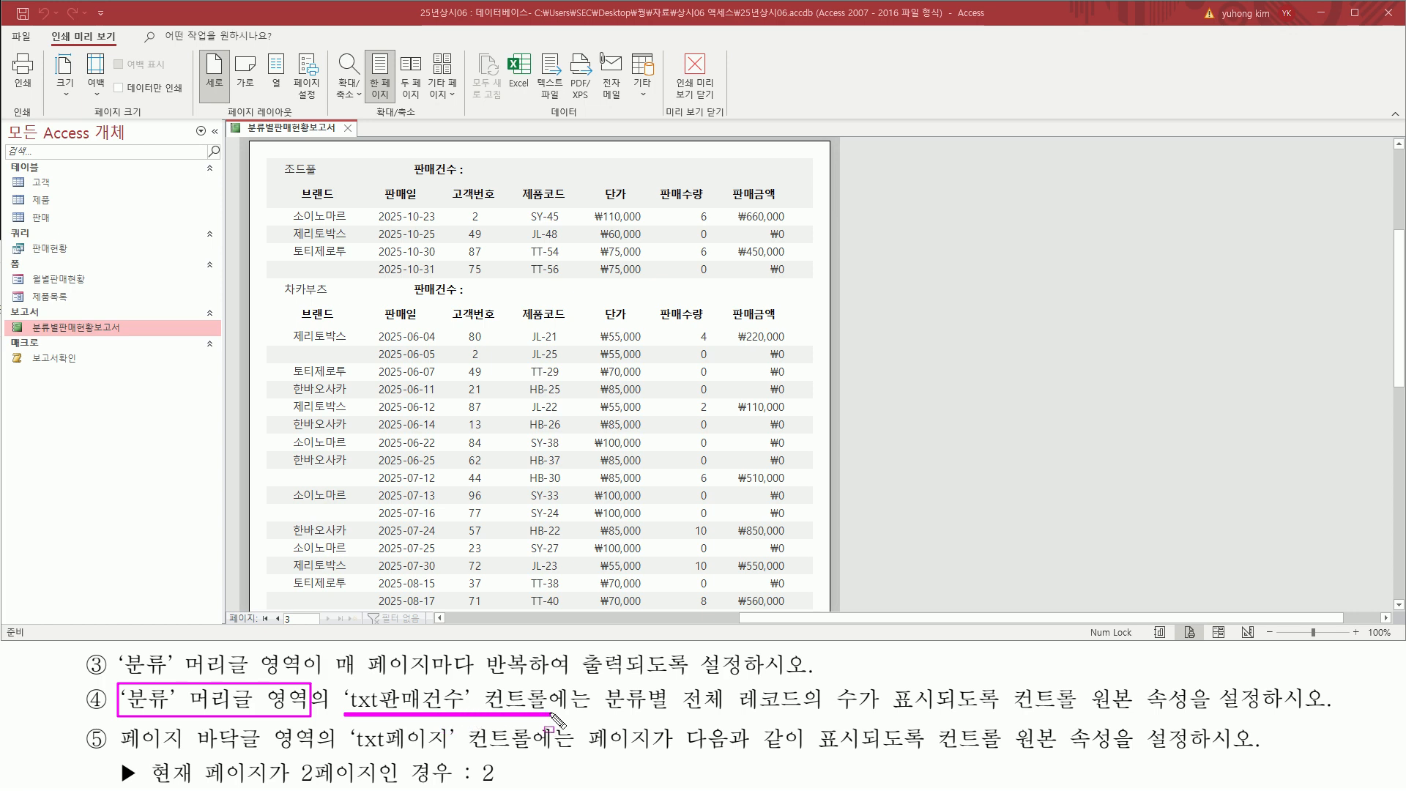
mouse_move(596, 681)
mouse_down()
mouse_move(678, 709)
mouse_move(938, 719)
mouse_up()
mouse_move(1008, 679)
mouse_down()
mouse_move(1138, 719)
mouse_move(1305, 716)
mouse_up()
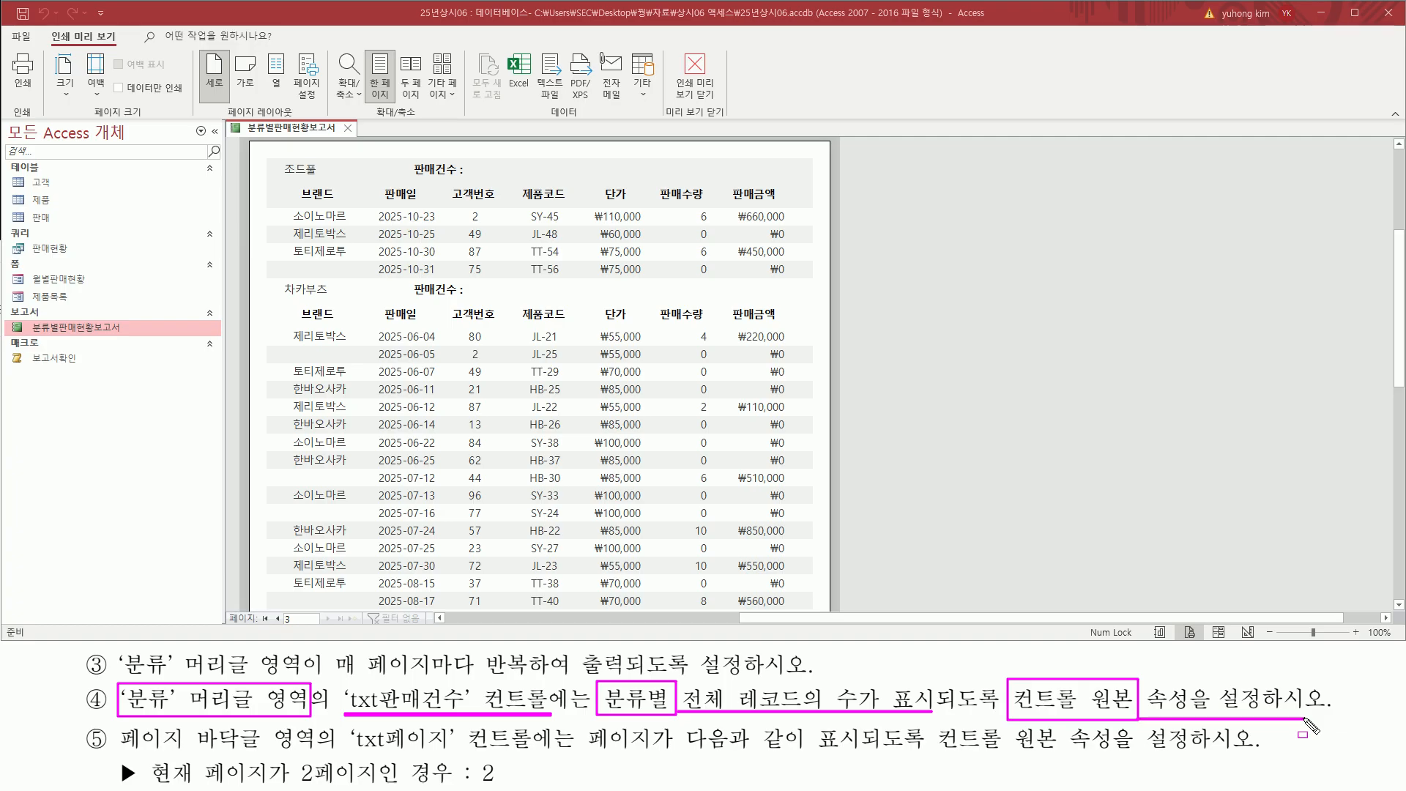
key(Escape)
right_click(299, 133)
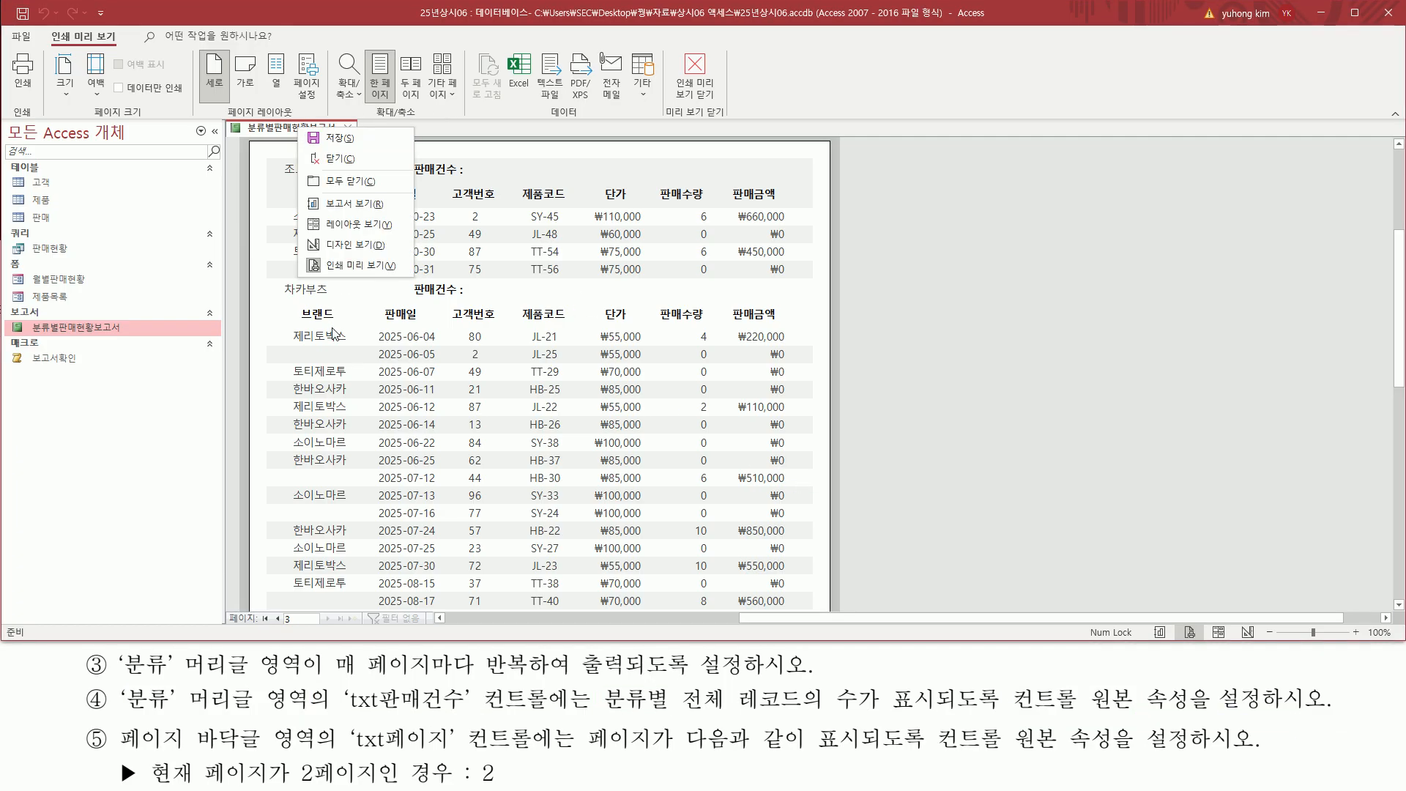
click(355, 246)
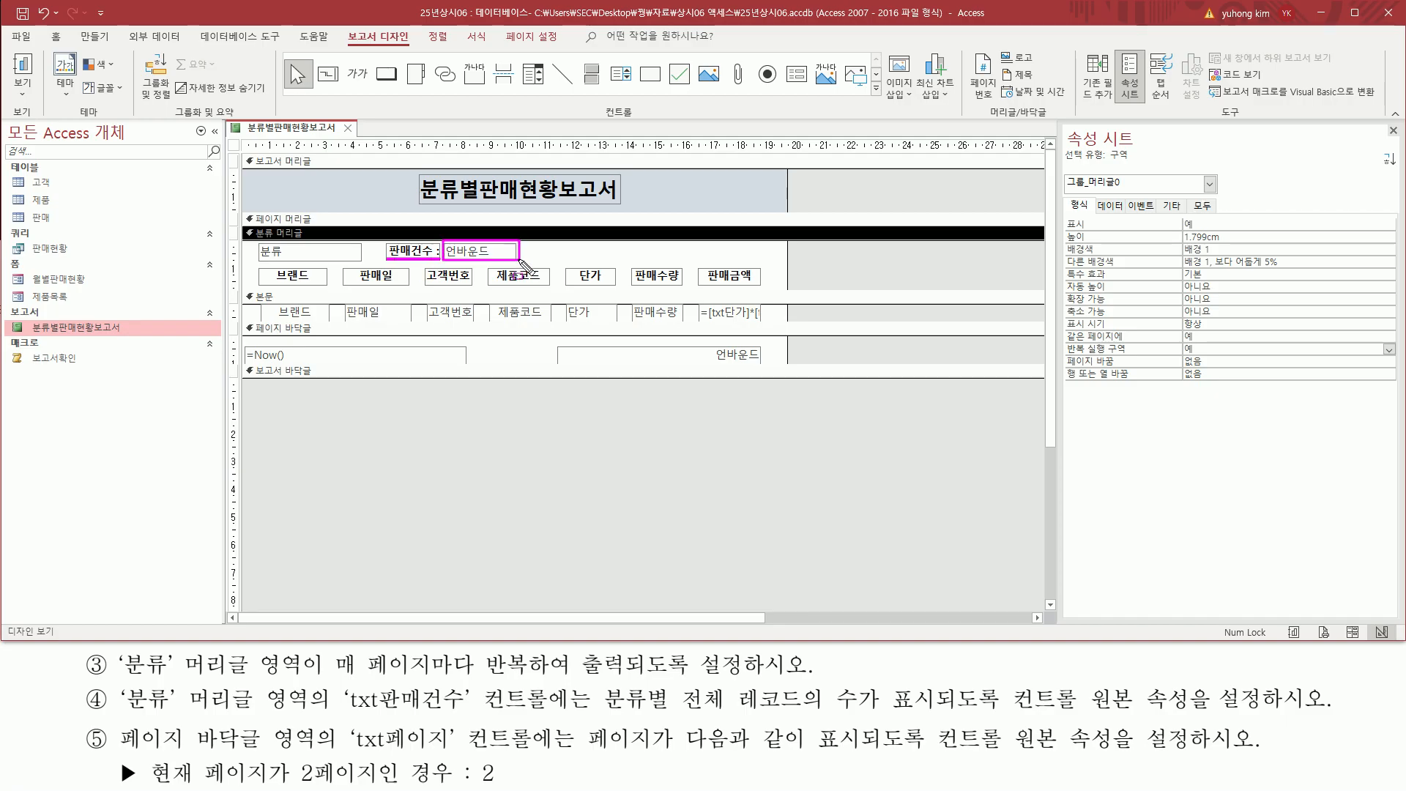
- Select the txt판매건수 text box in the 분류 header and show its data properties, including 컨트롤 원본
key(ctrl+2)
drag(1063, 192, 1114, 192)
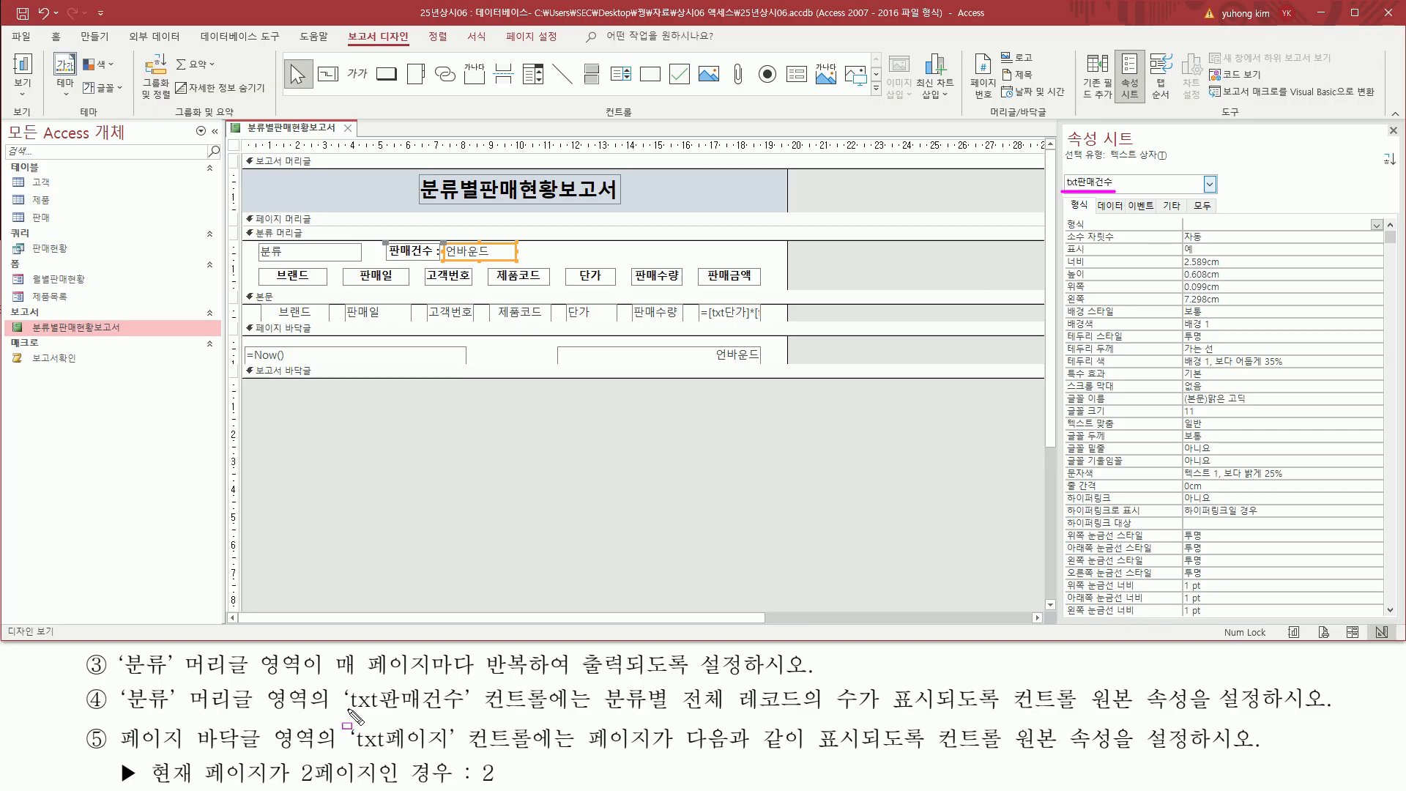
drag(344, 709, 469, 709)
drag(674, 714, 871, 715)
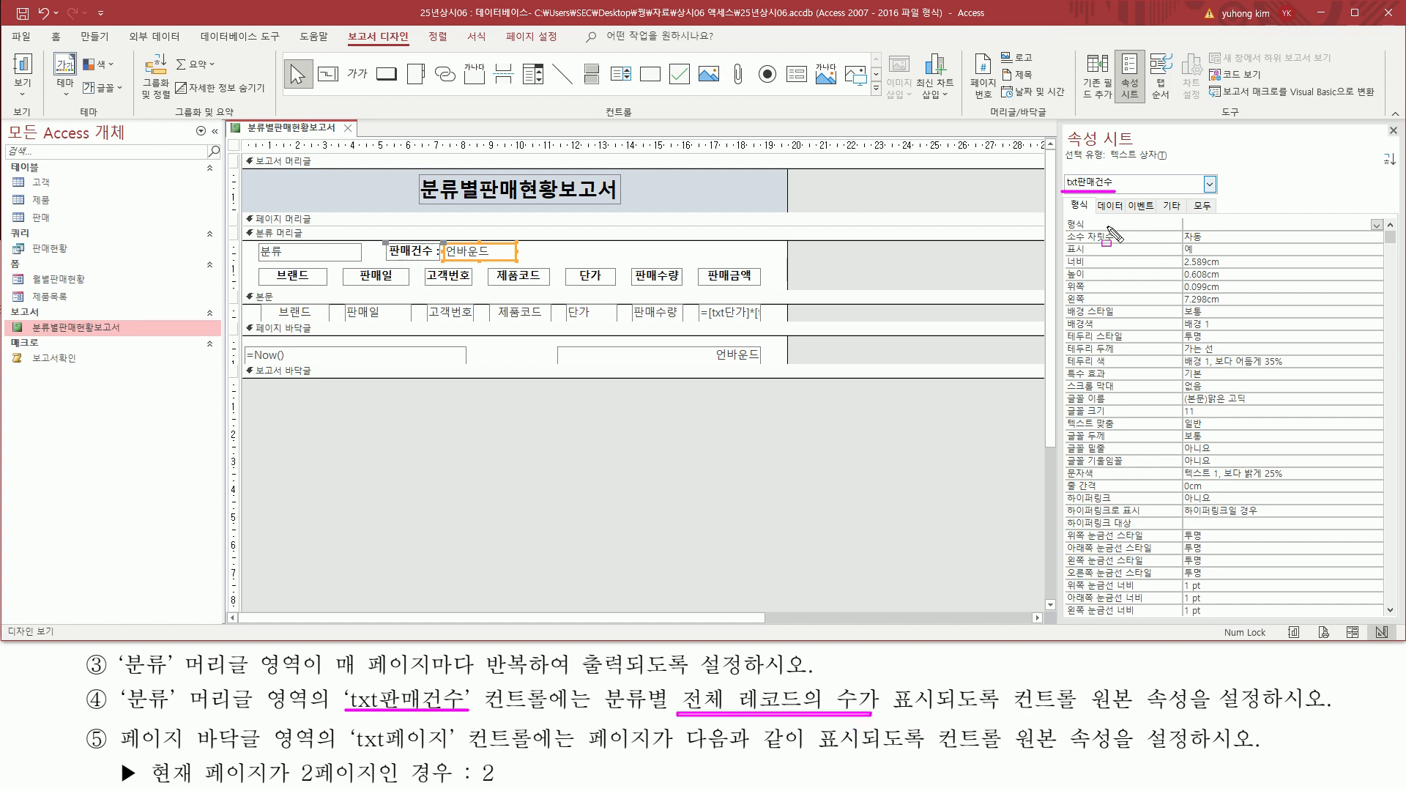
drag(1010, 712, 1135, 713)
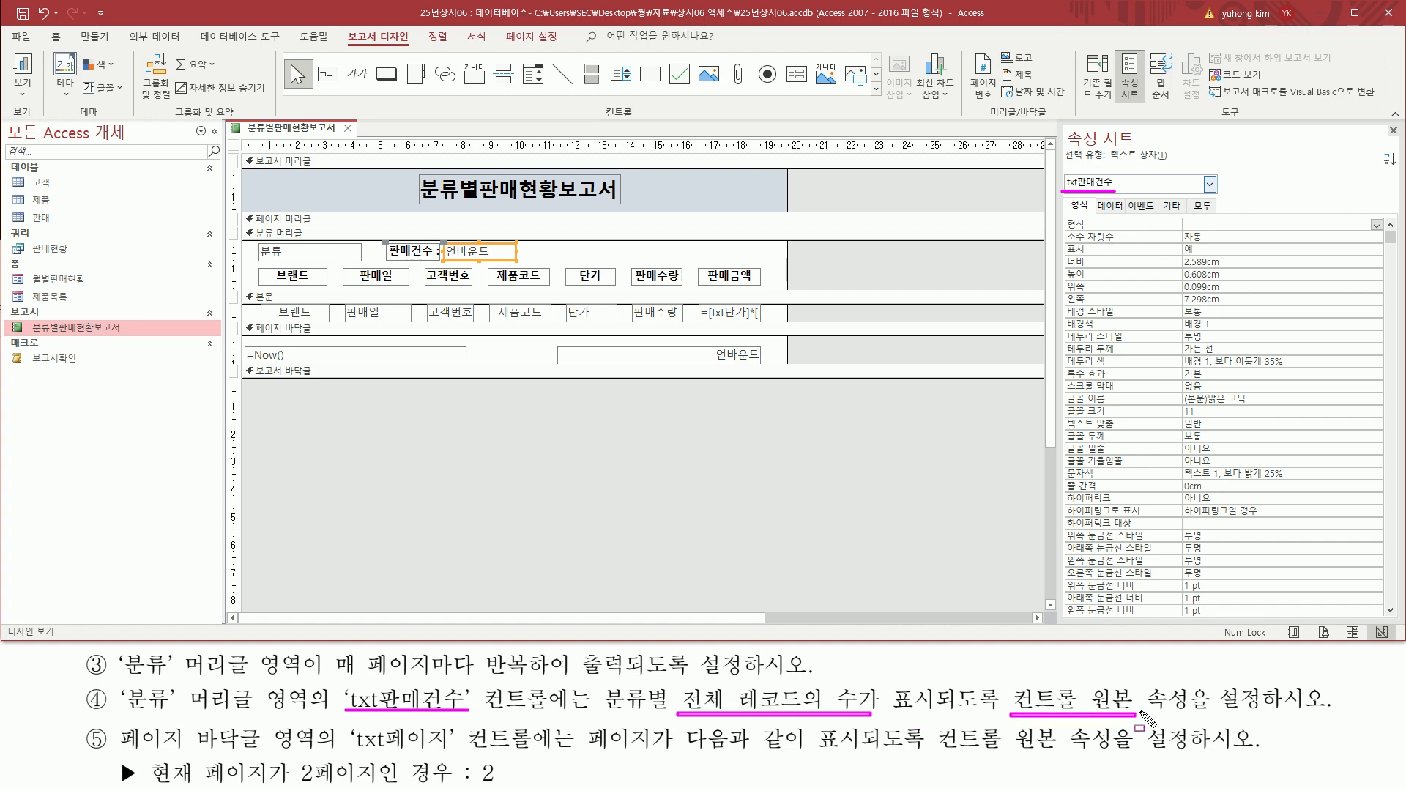
mouse_move(1094, 198)
mouse_down()
mouse_move(1164, 231)
mouse_move(1251, 231)
mouse_up()
key(Escape)
click(1110, 206)
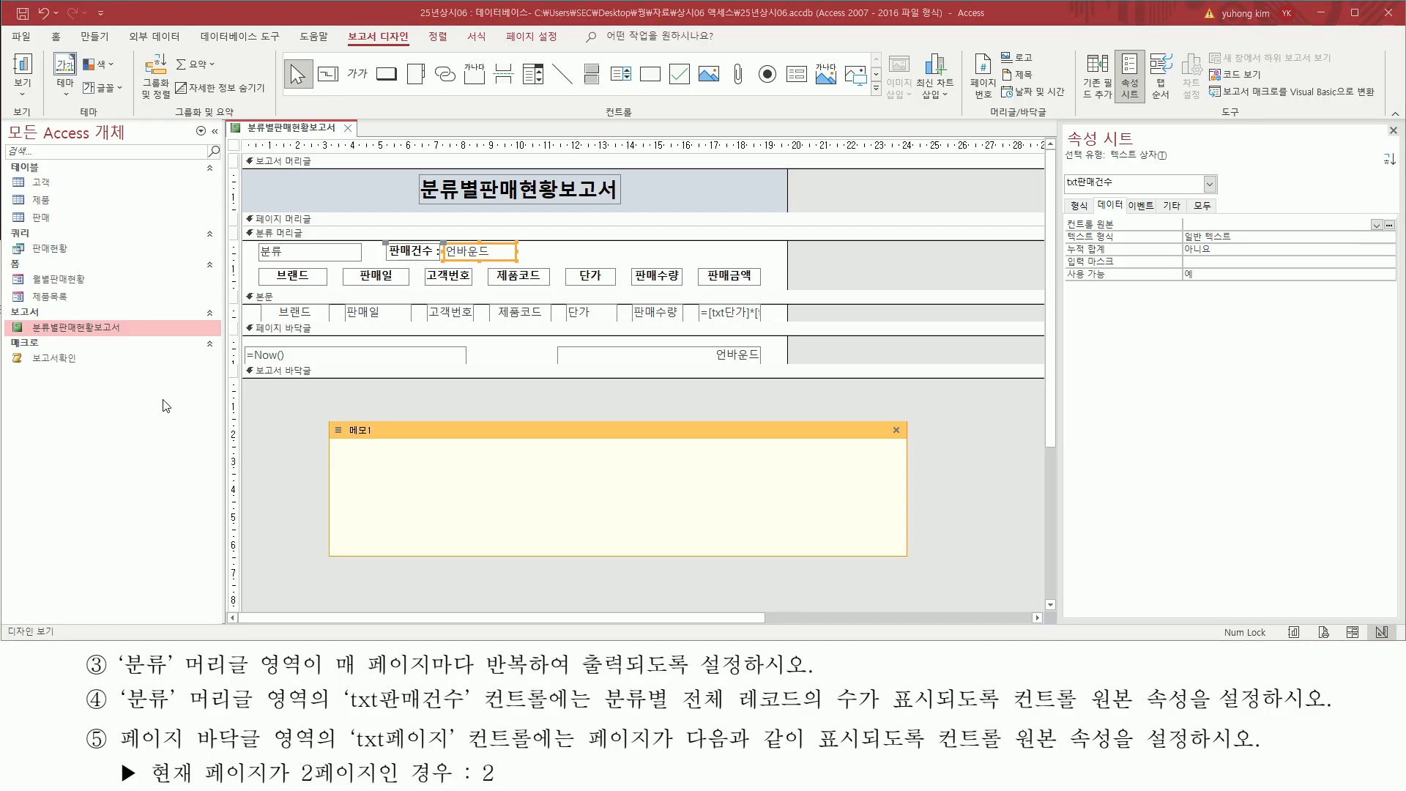
- Write the expression =count(*) in the floating memo 메모1
text(=count(*))
key(Return)
double_click(411, 455)
click(1274, 224)
double_click(408, 464)
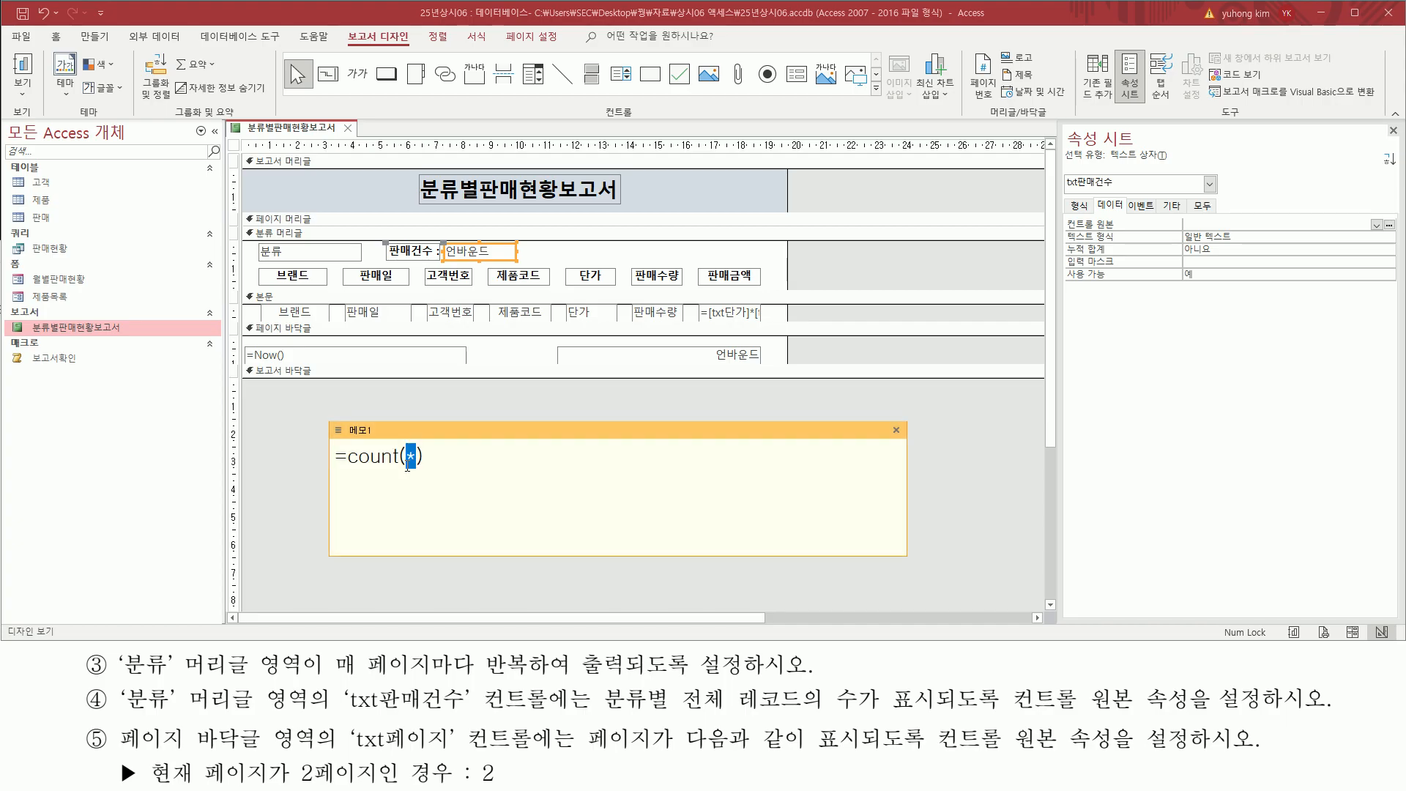
- Add the alternative expression =count([필드명]) on the memo's second line and compare its argument with the asterisk form
click(463, 481)
text(=count(*))
key(Delete)
text([필드)
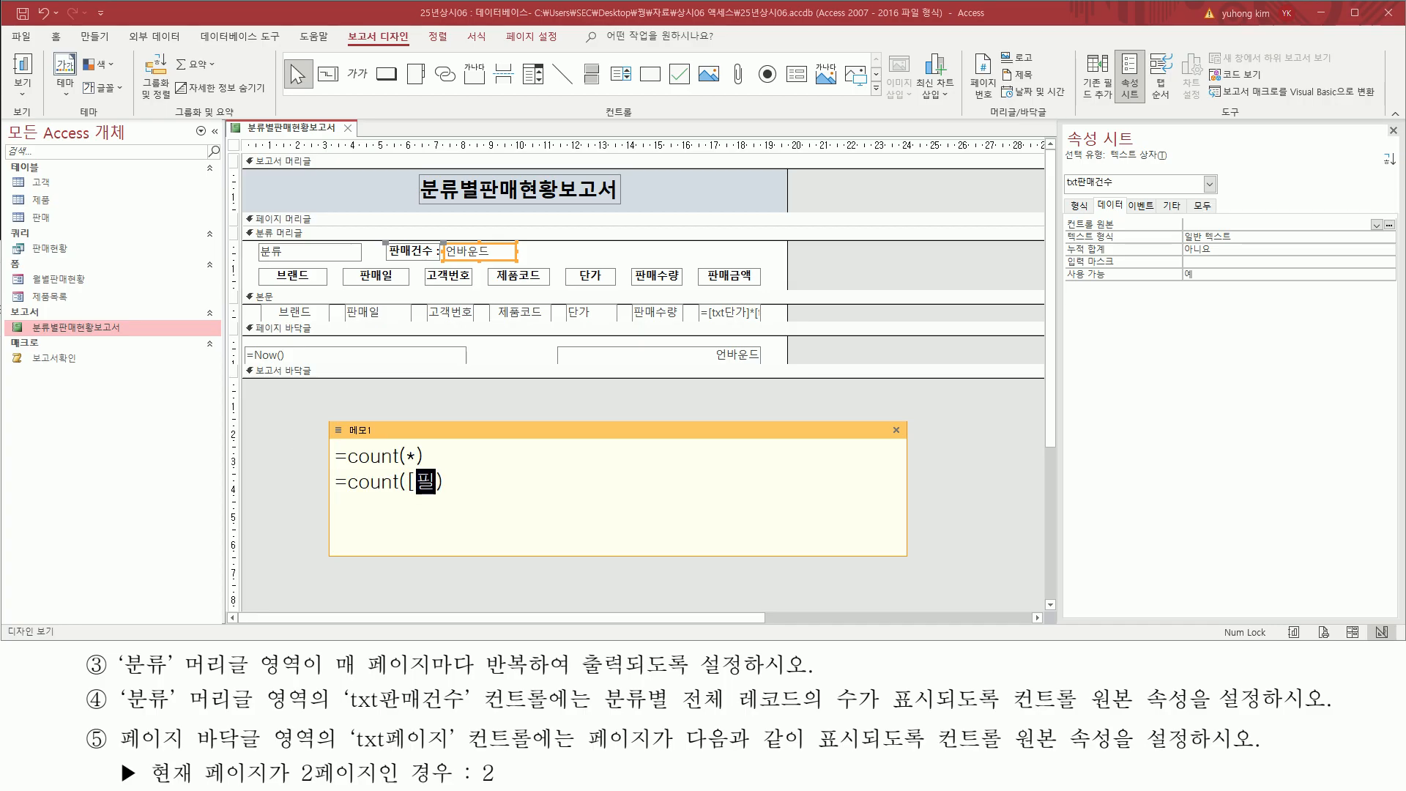
text(명])
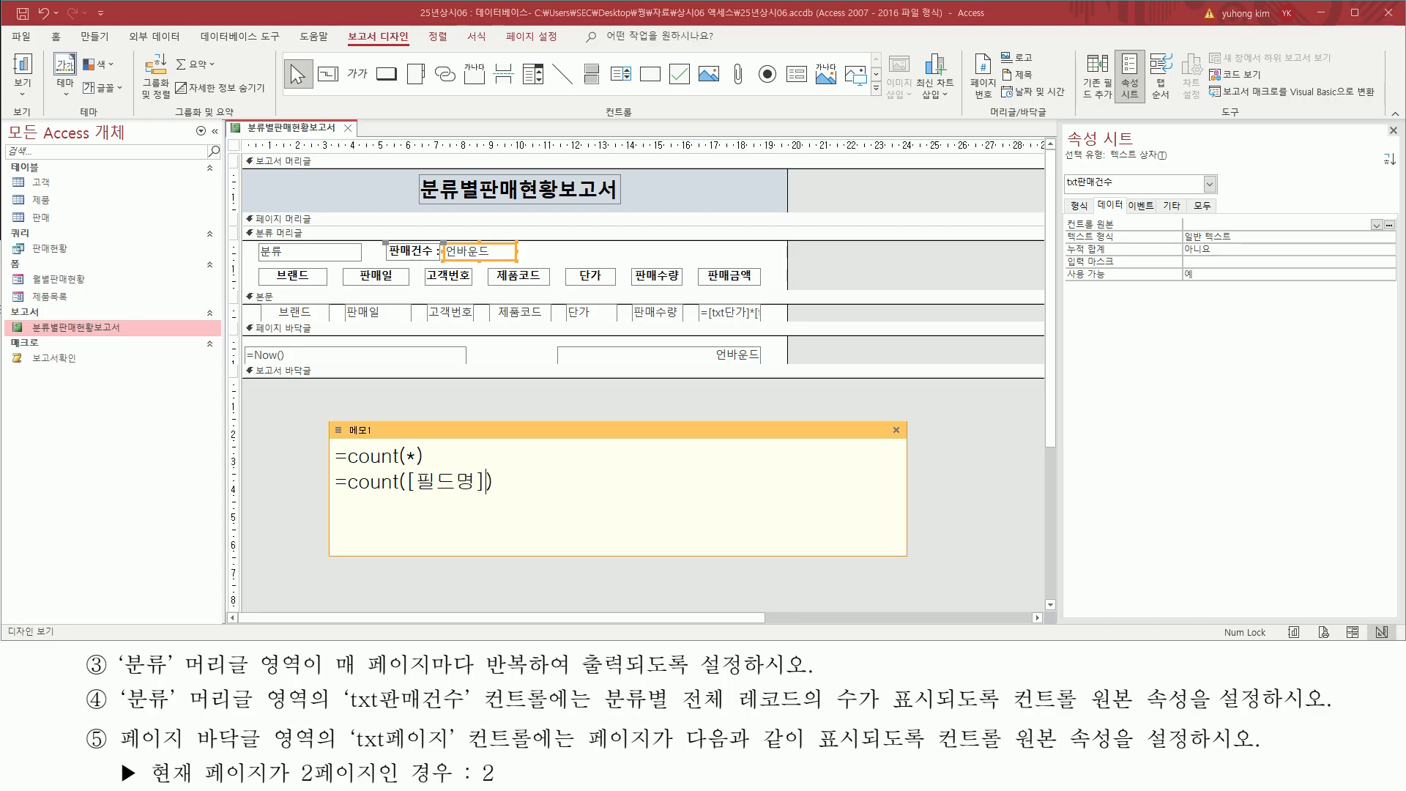
key(End)
key(shift+Home)
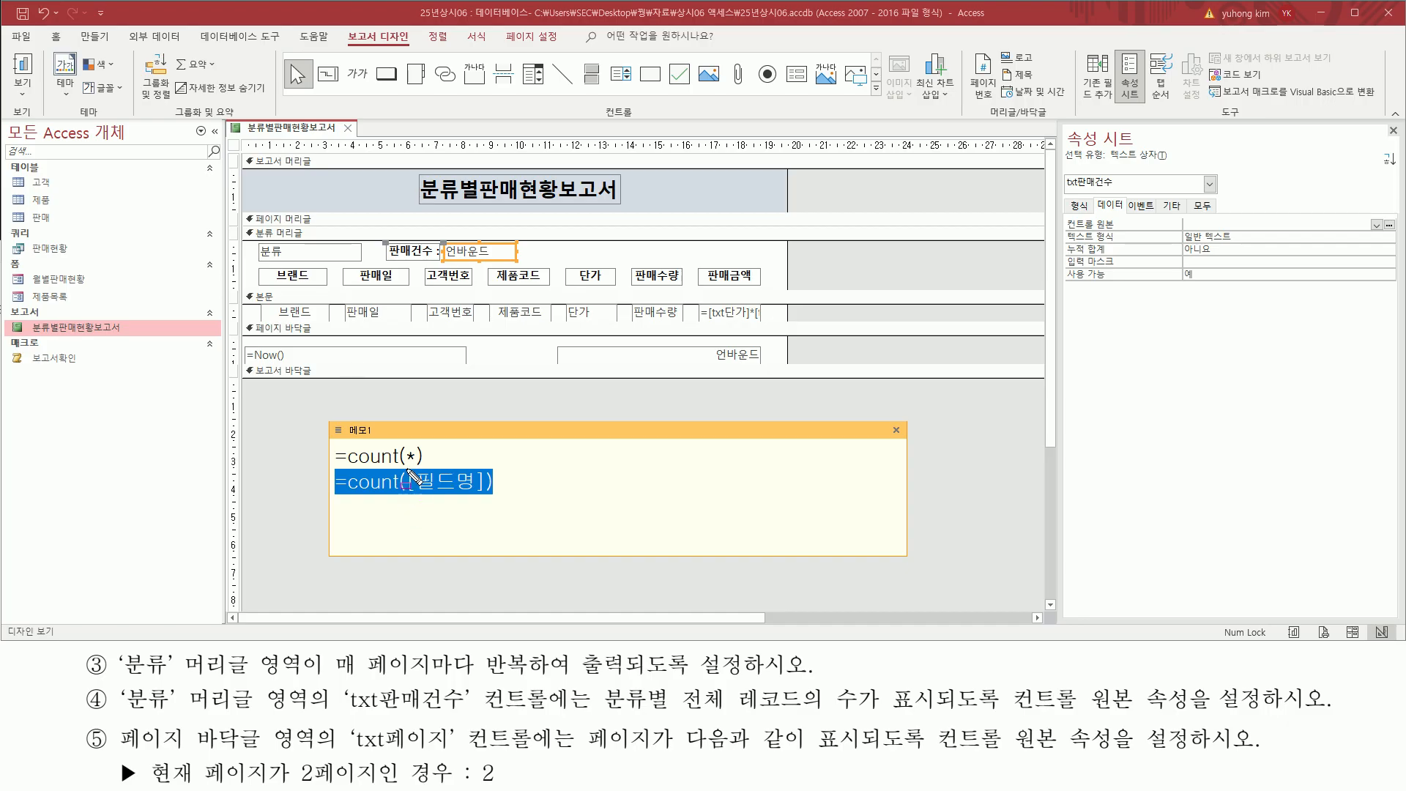
drag(409, 467, 486, 493)
click(455, 445)
click(455, 448)
- Copy =count(*) from the memo and enter it as the 컨트롤 원본 of the txt판매건수 text box
drag(457, 456, 251, 461)
key(ctrl+c)
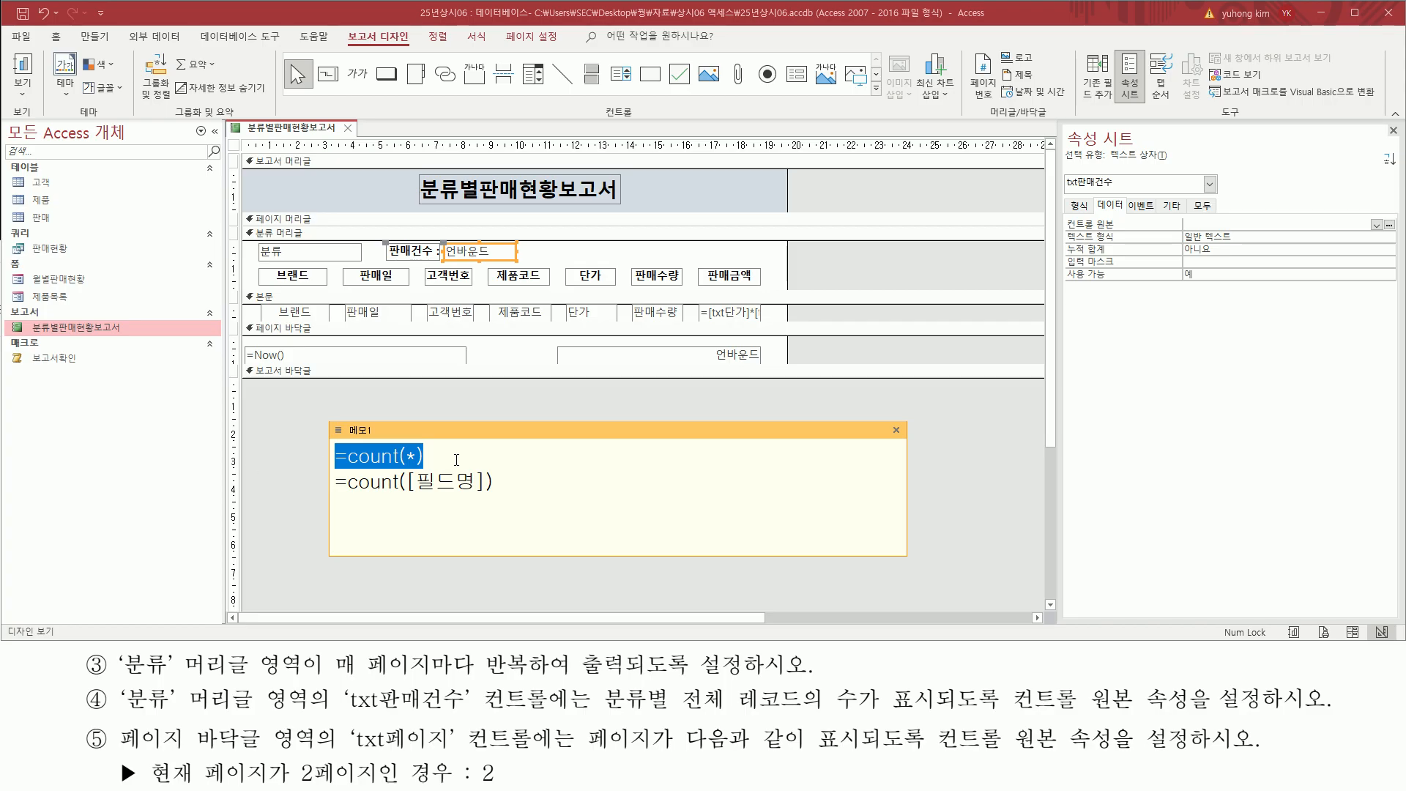
click(407, 456)
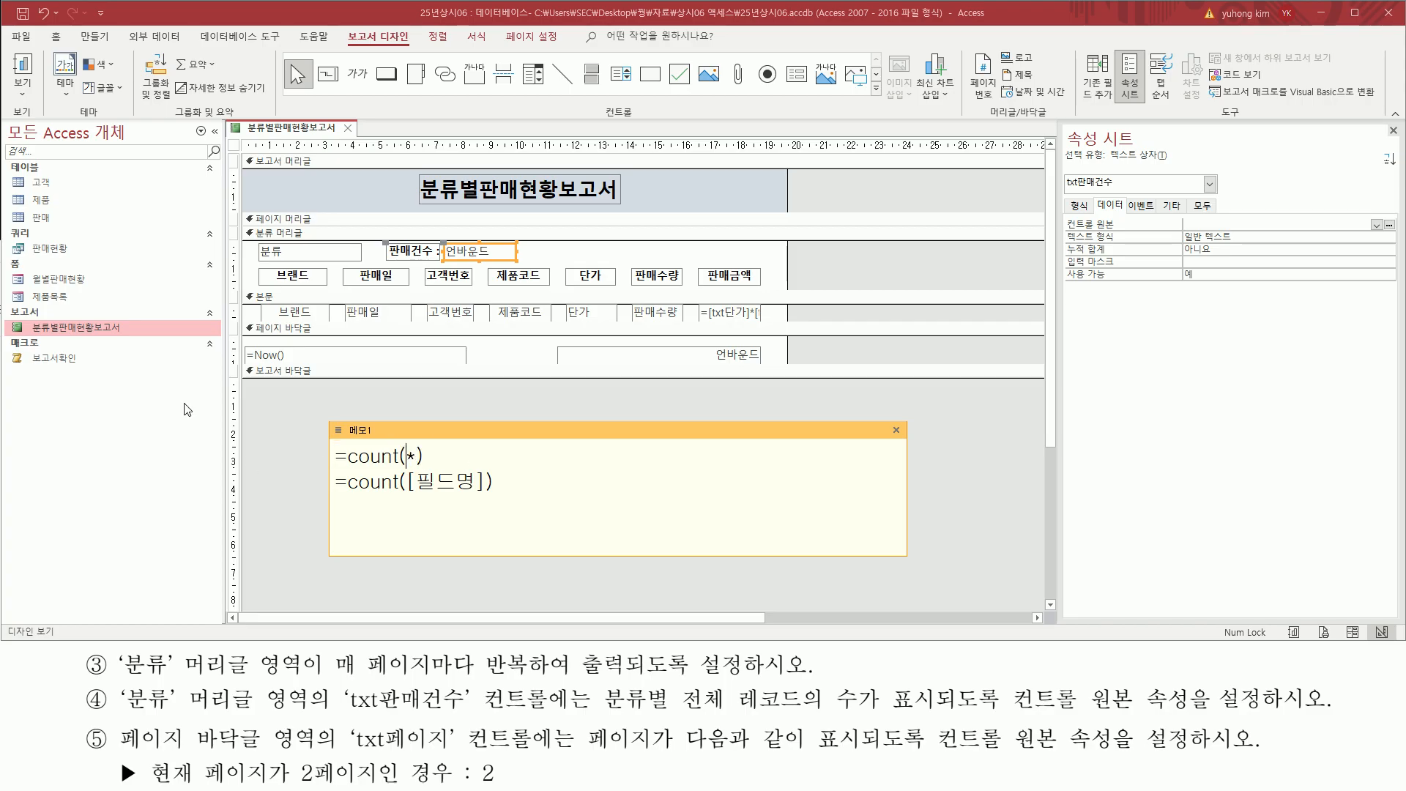
click(1200, 225)
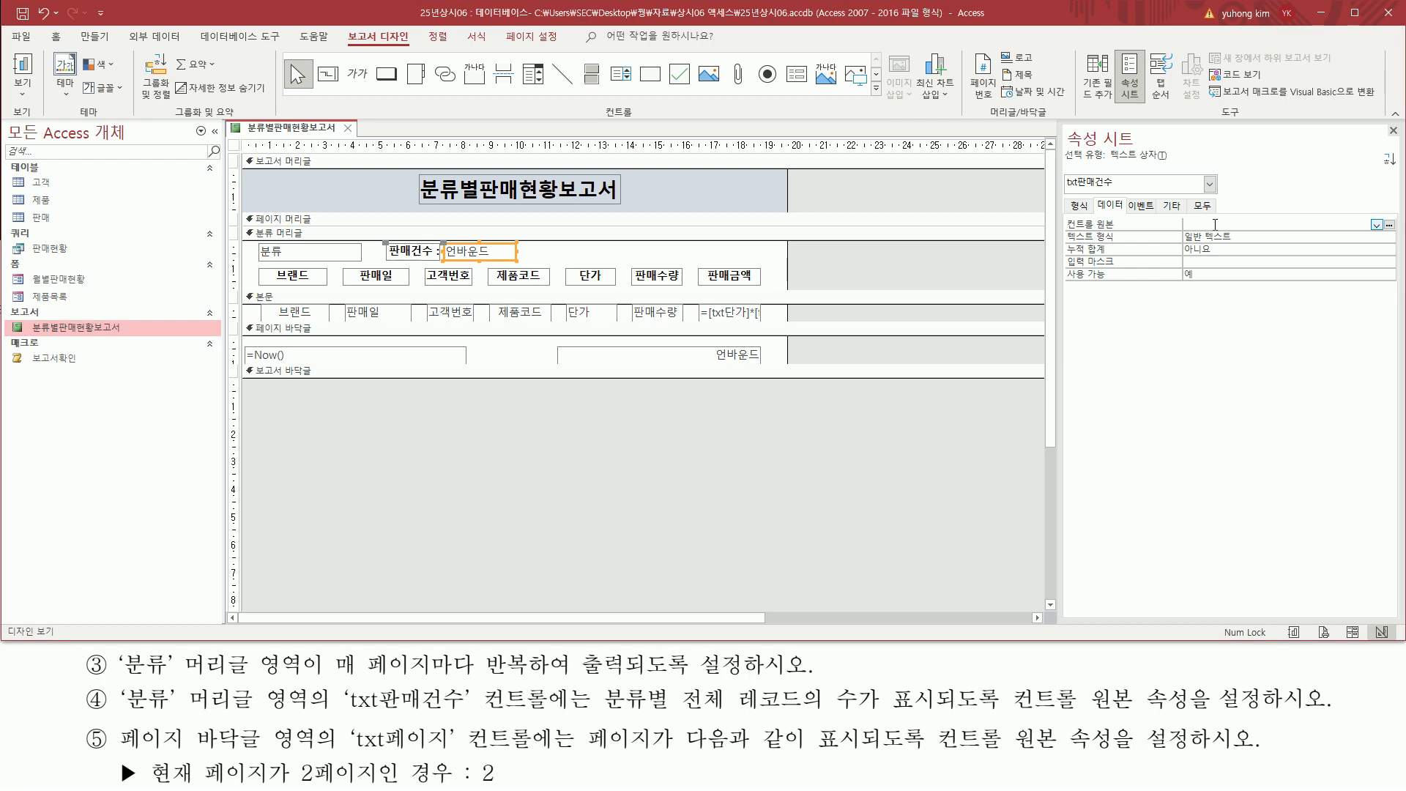
key(ctrl+v)
key(ctrl+2)
mouse_move(1060, 232)
mouse_down()
mouse_move(1239, 232)
mouse_move(1237, 213)
mouse_up()
key(Escape)
click(767, 472)
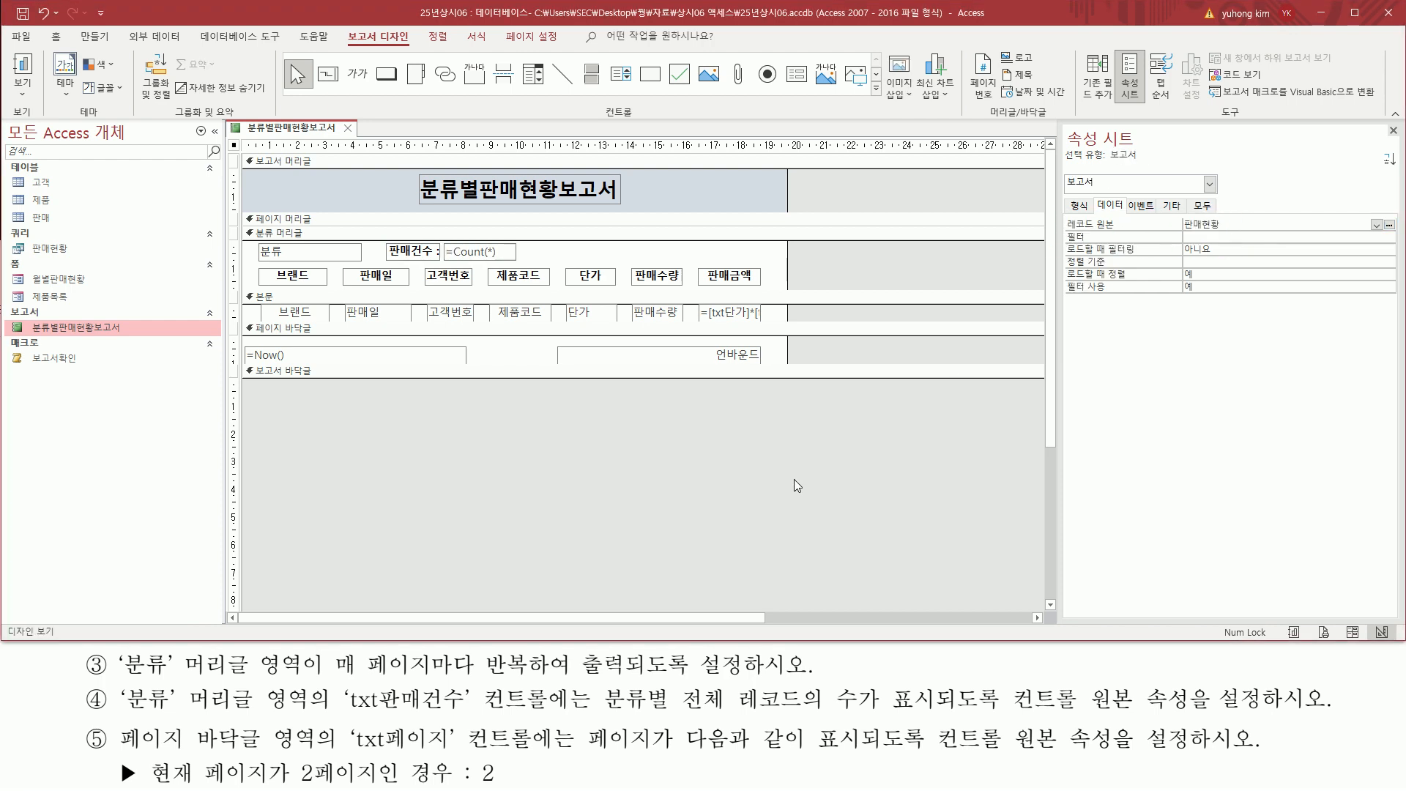
- Show the report in Print Preview and check the 판매건수 value in the 분류 header on pages 1 and 2
right_click(255, 134)
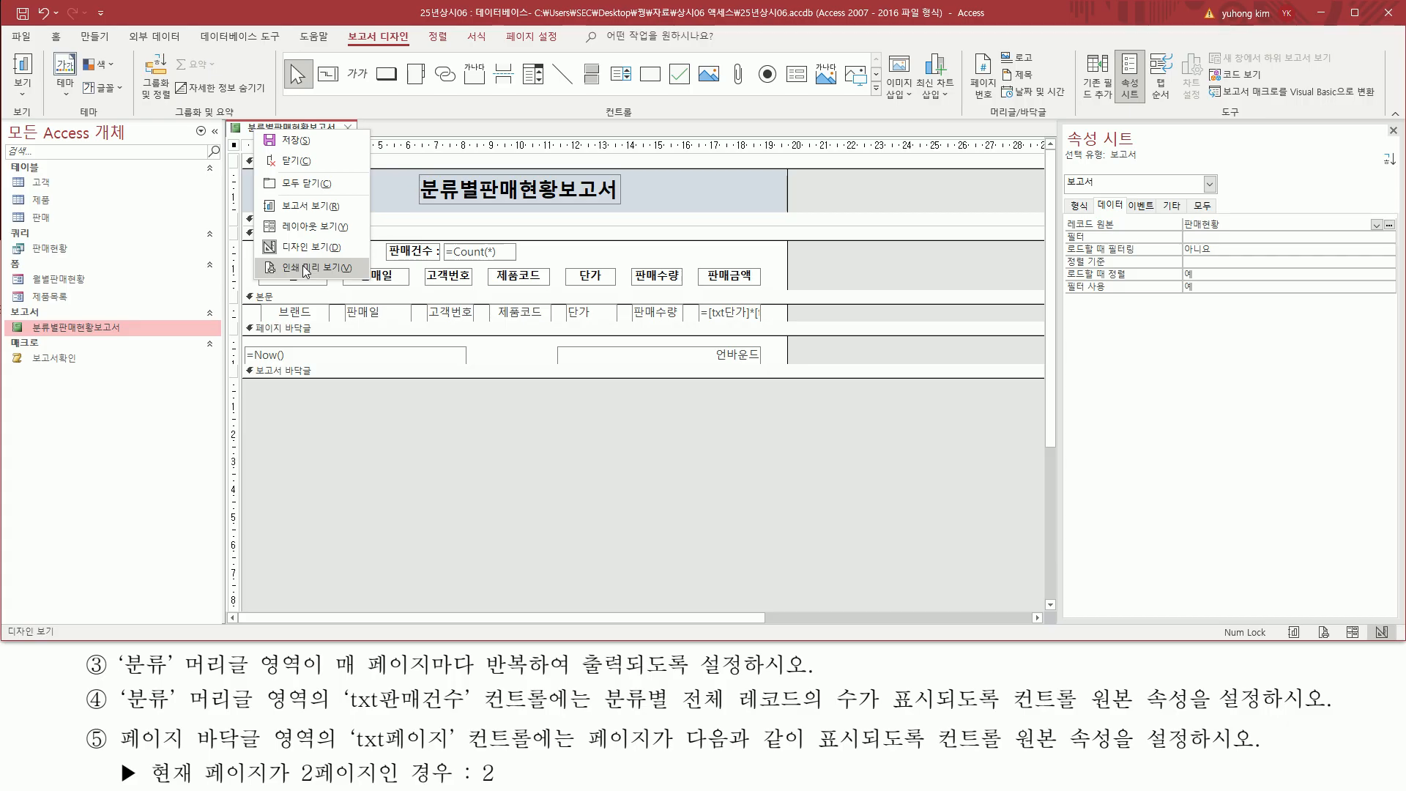
click(306, 268)
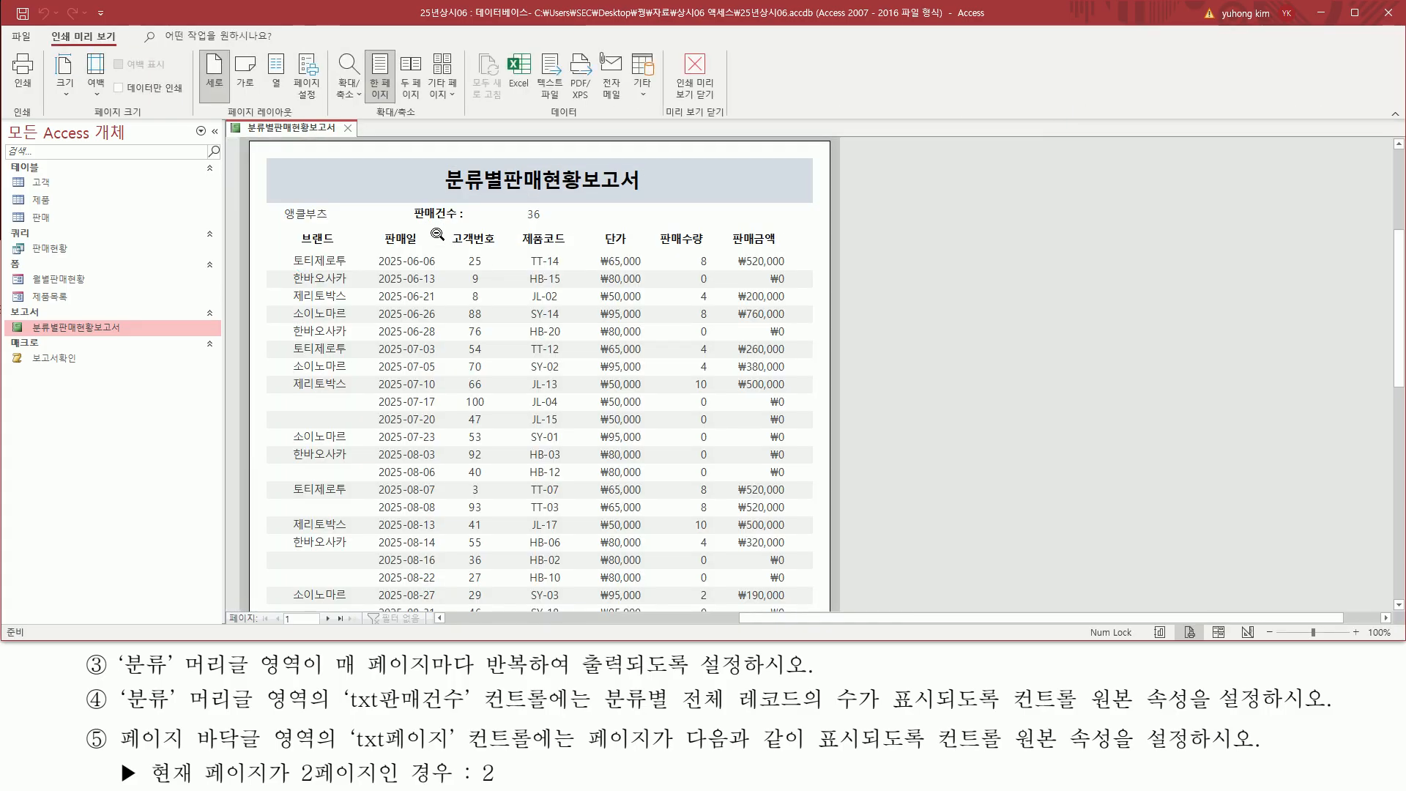
drag(411, 224, 544, 222)
key(Escape)
click(328, 618)
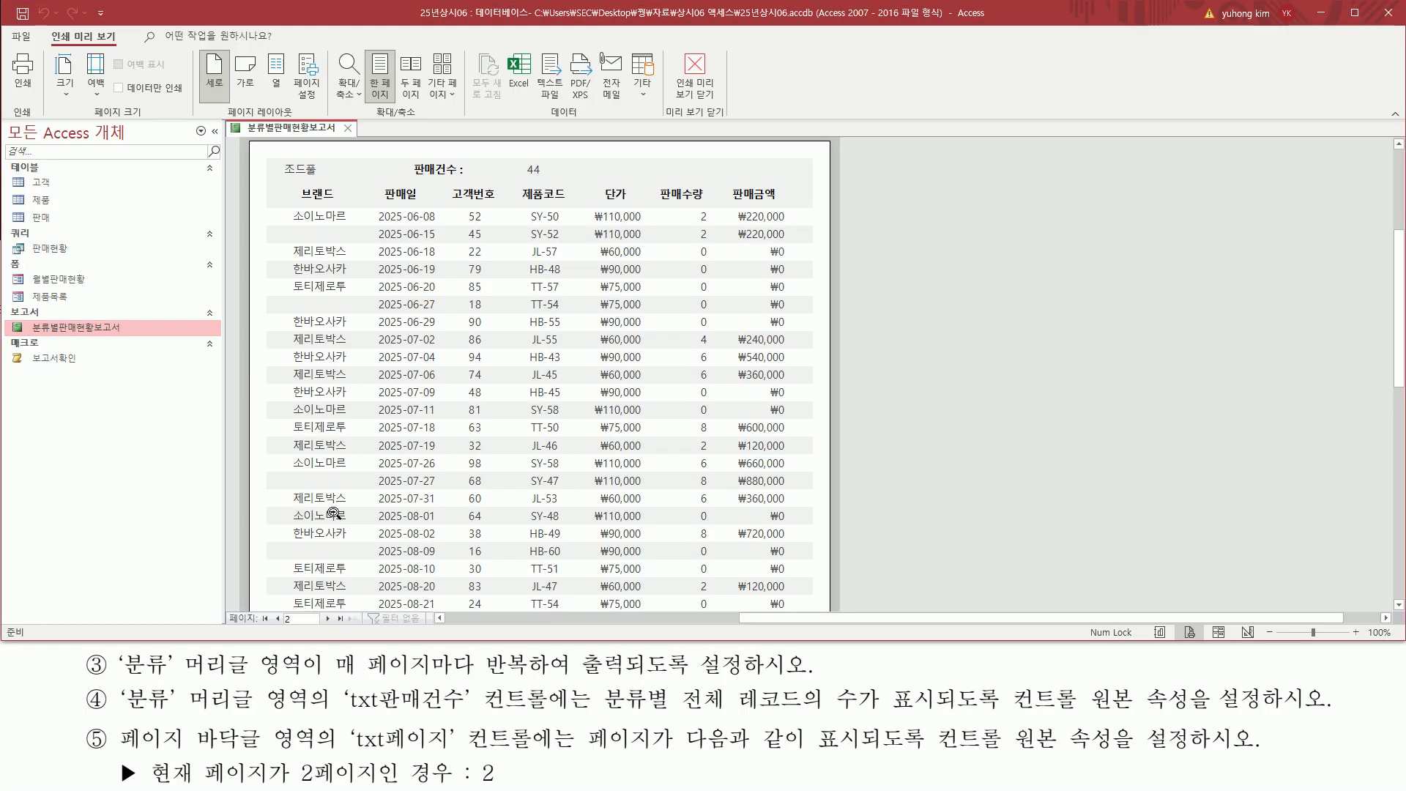
drag(412, 159, 548, 178)
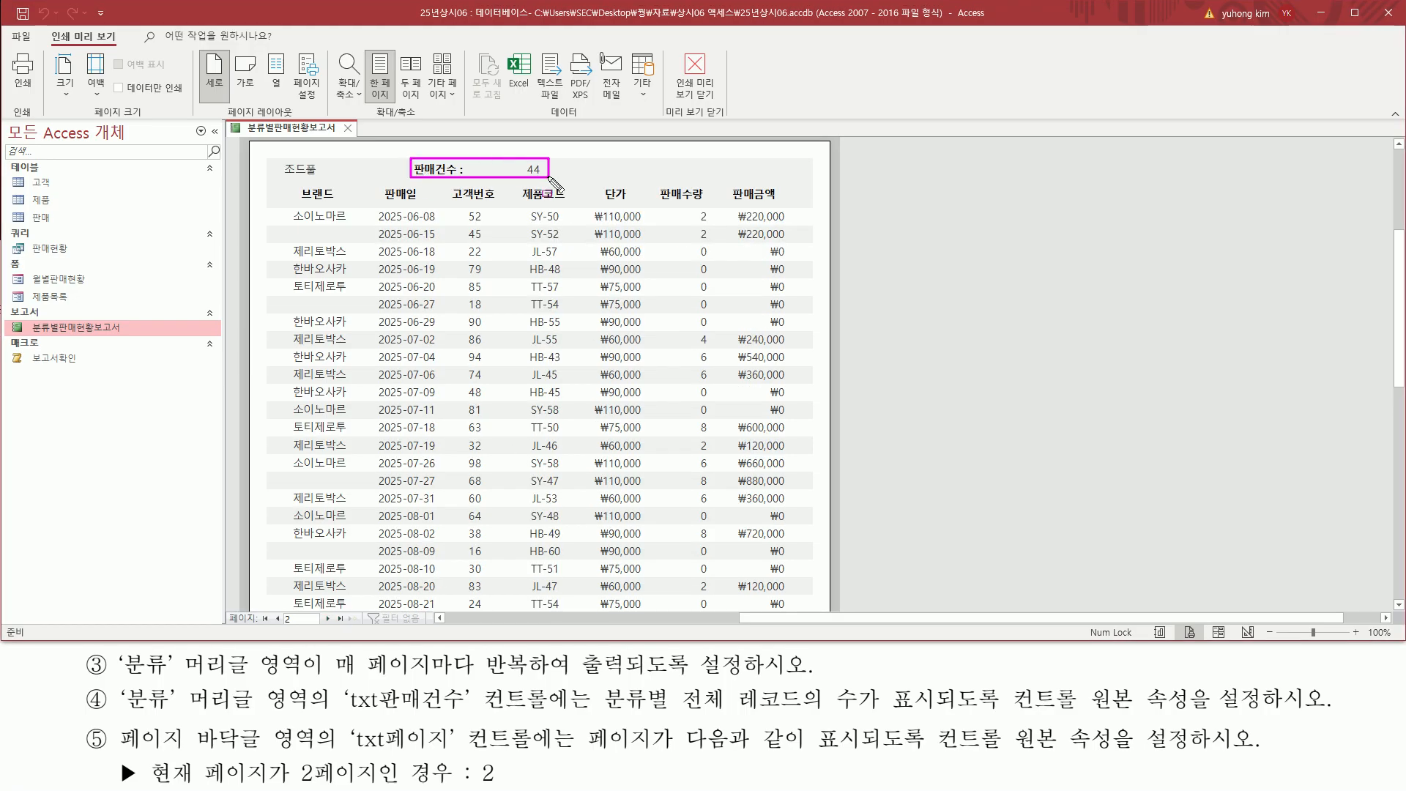
key(Escape)
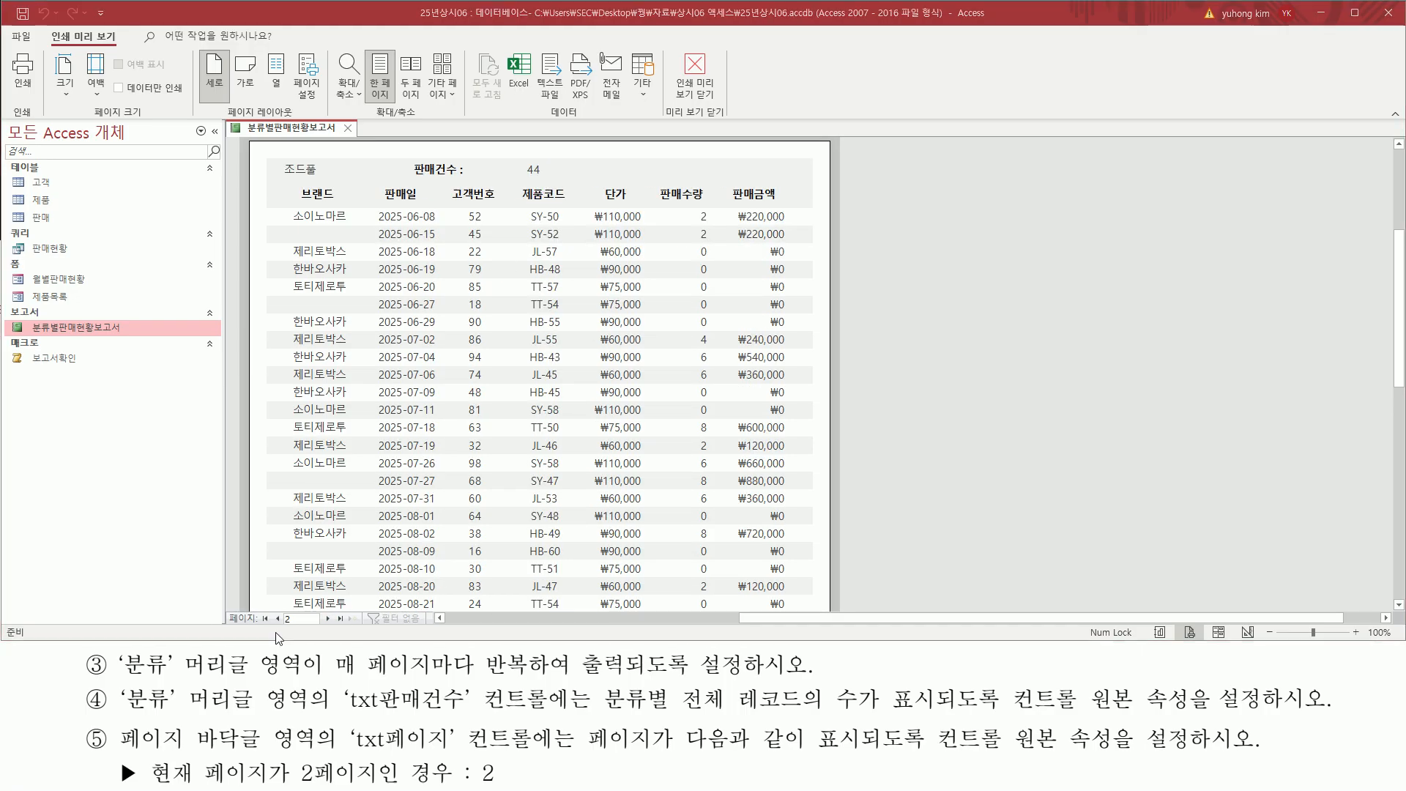
- Return the preview to page 1 and read requirement ⑤ on the txt페이지 control's page number format
click(277, 619)
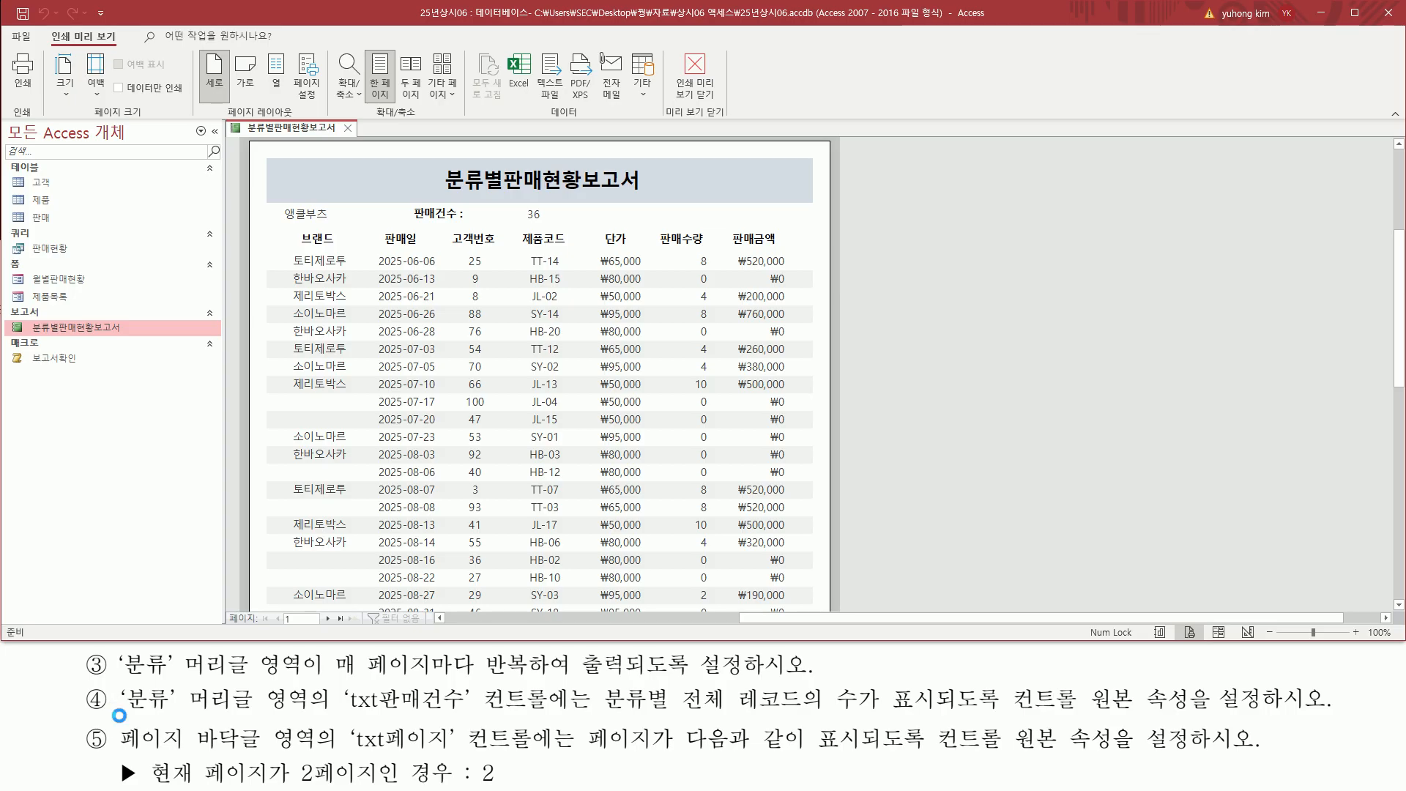
mouse_move(111, 720)
mouse_down()
mouse_move(265, 751)
mouse_move(538, 755)
mouse_up()
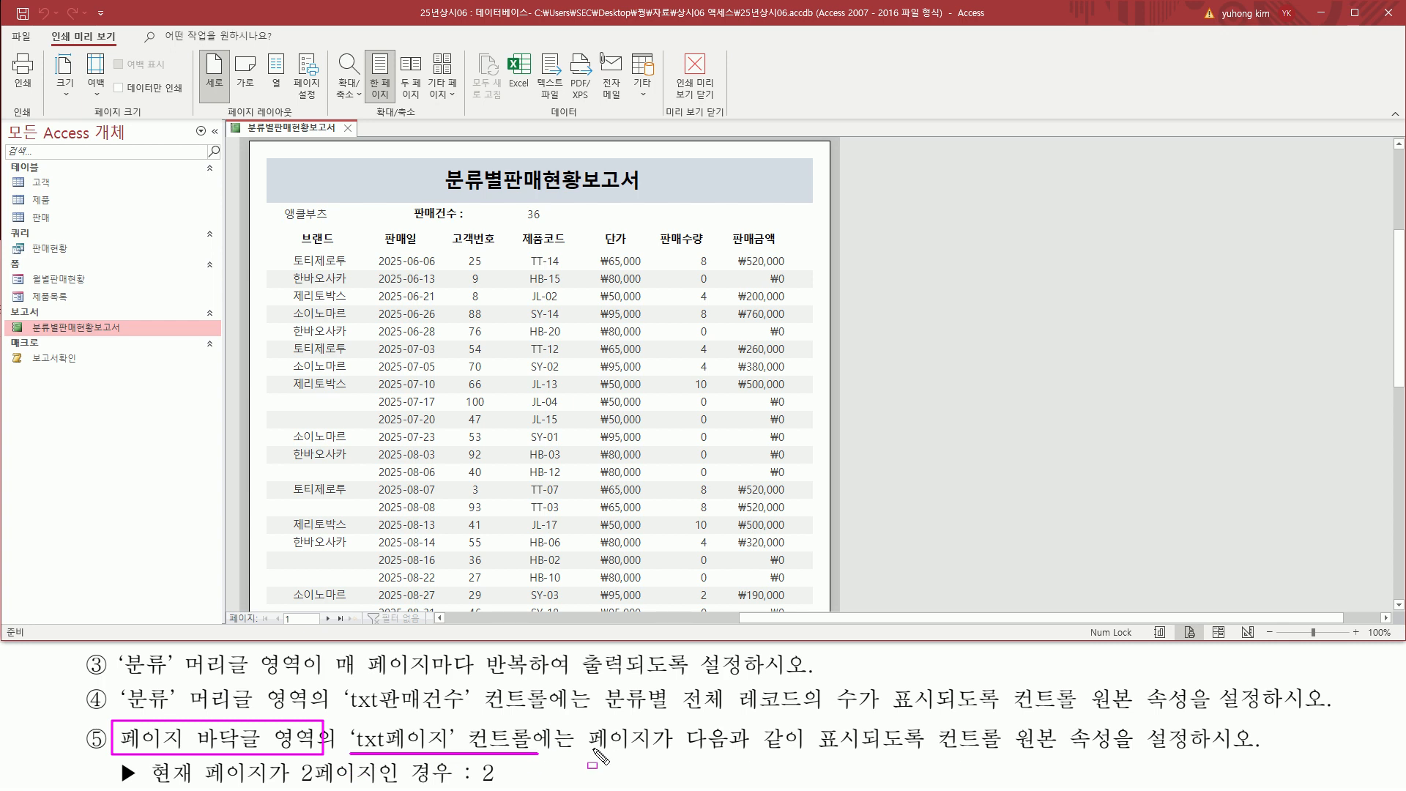
drag(937, 751, 1063, 752)
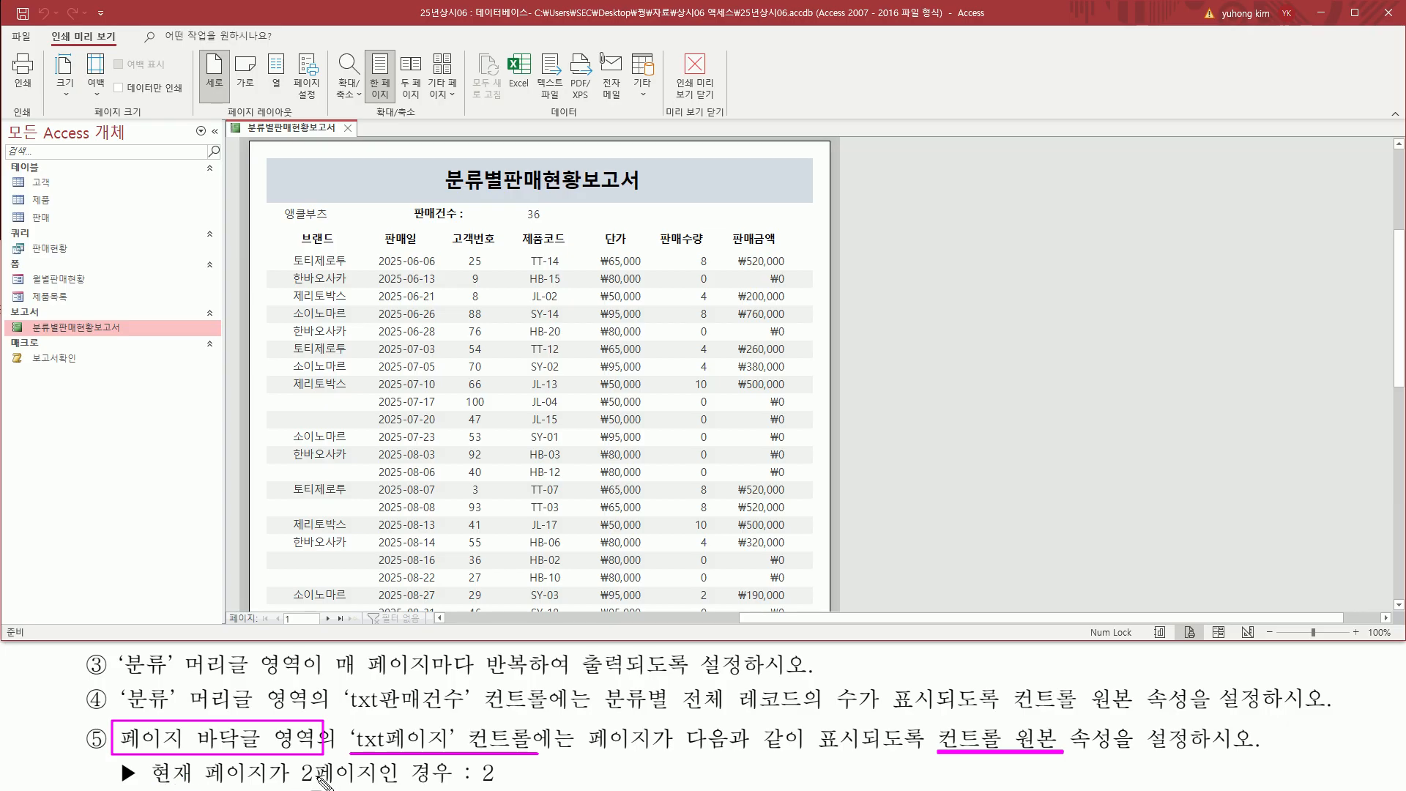
drag(478, 759, 500, 786)
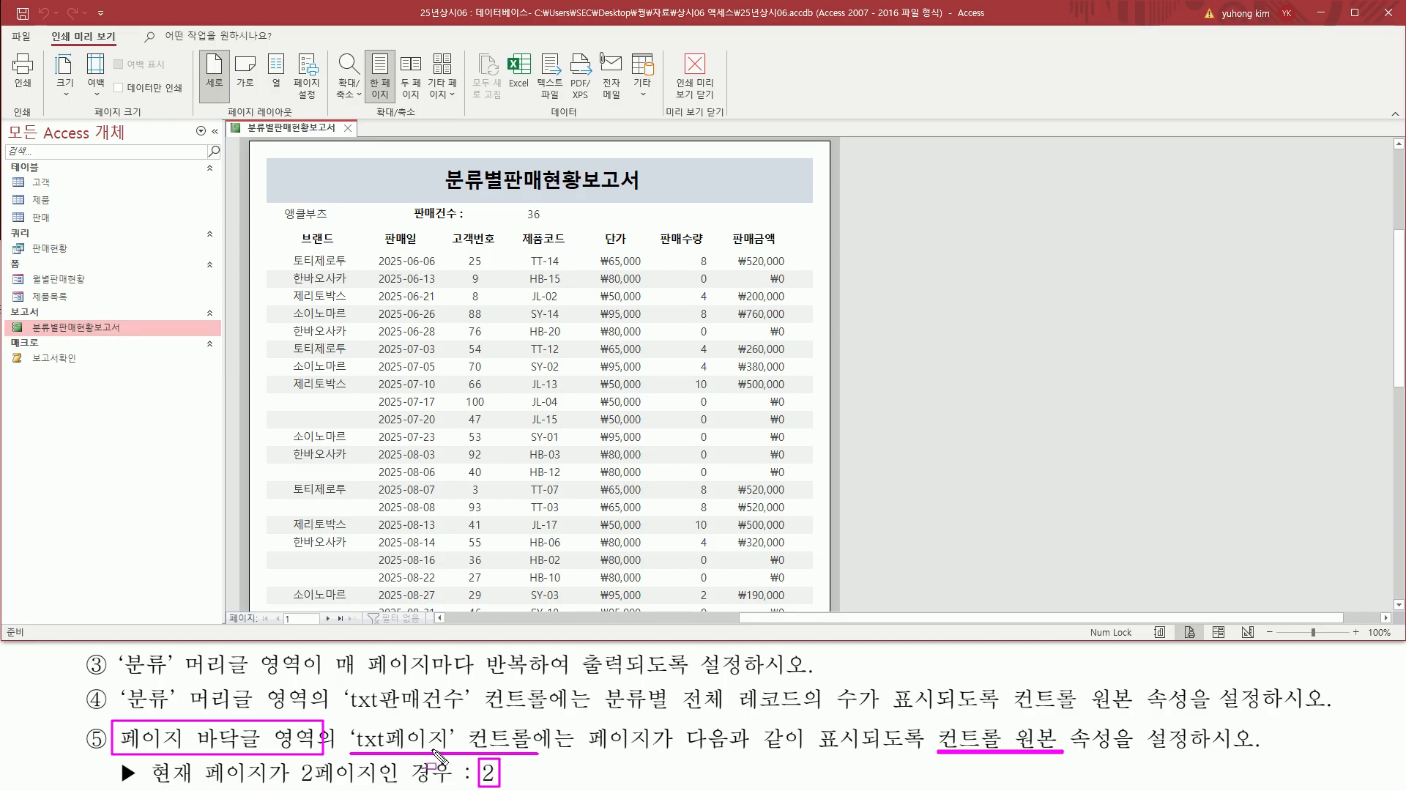
key(Escape)
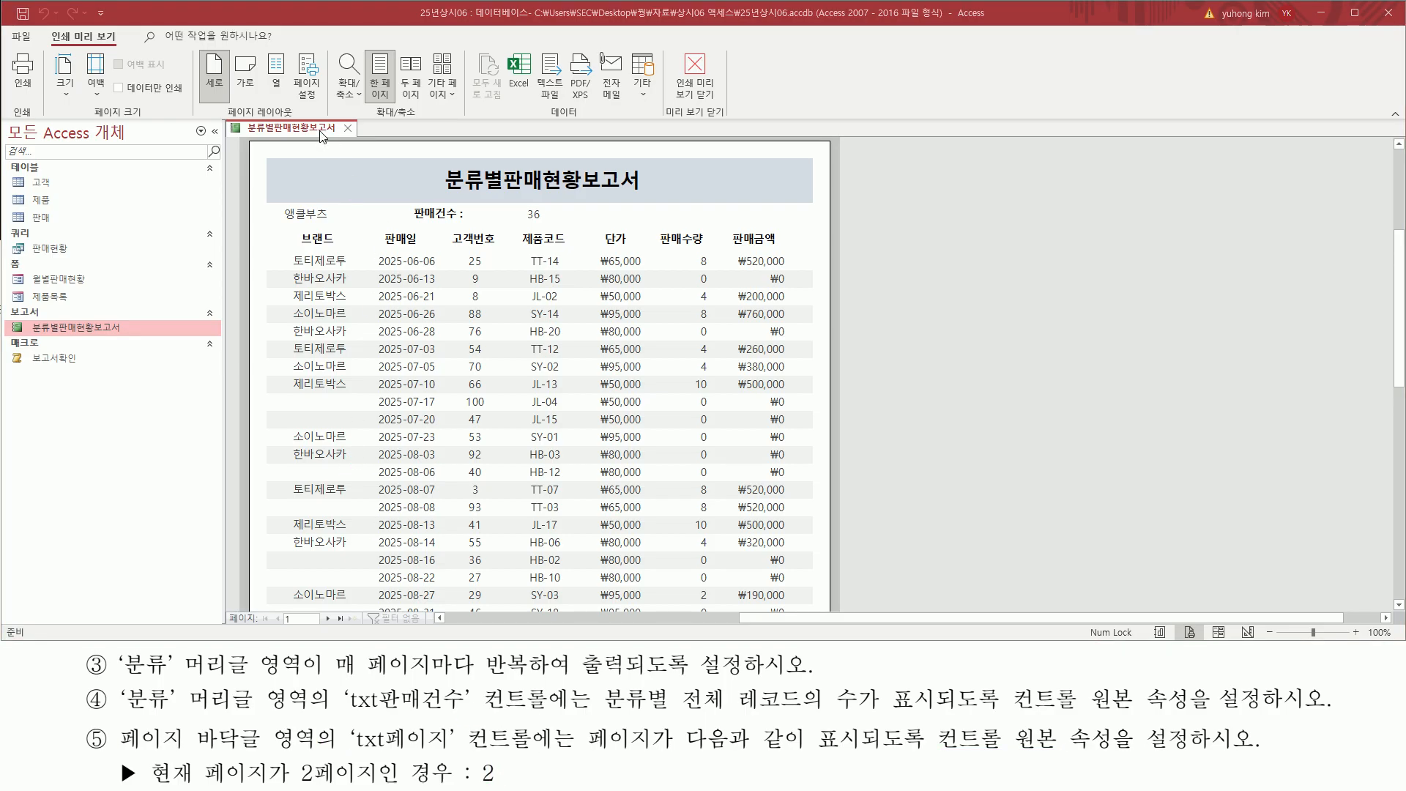
- Switch the report to Design View and select the txt페이지 text box in the 페이지 바닥글 section
right_click(320, 132)
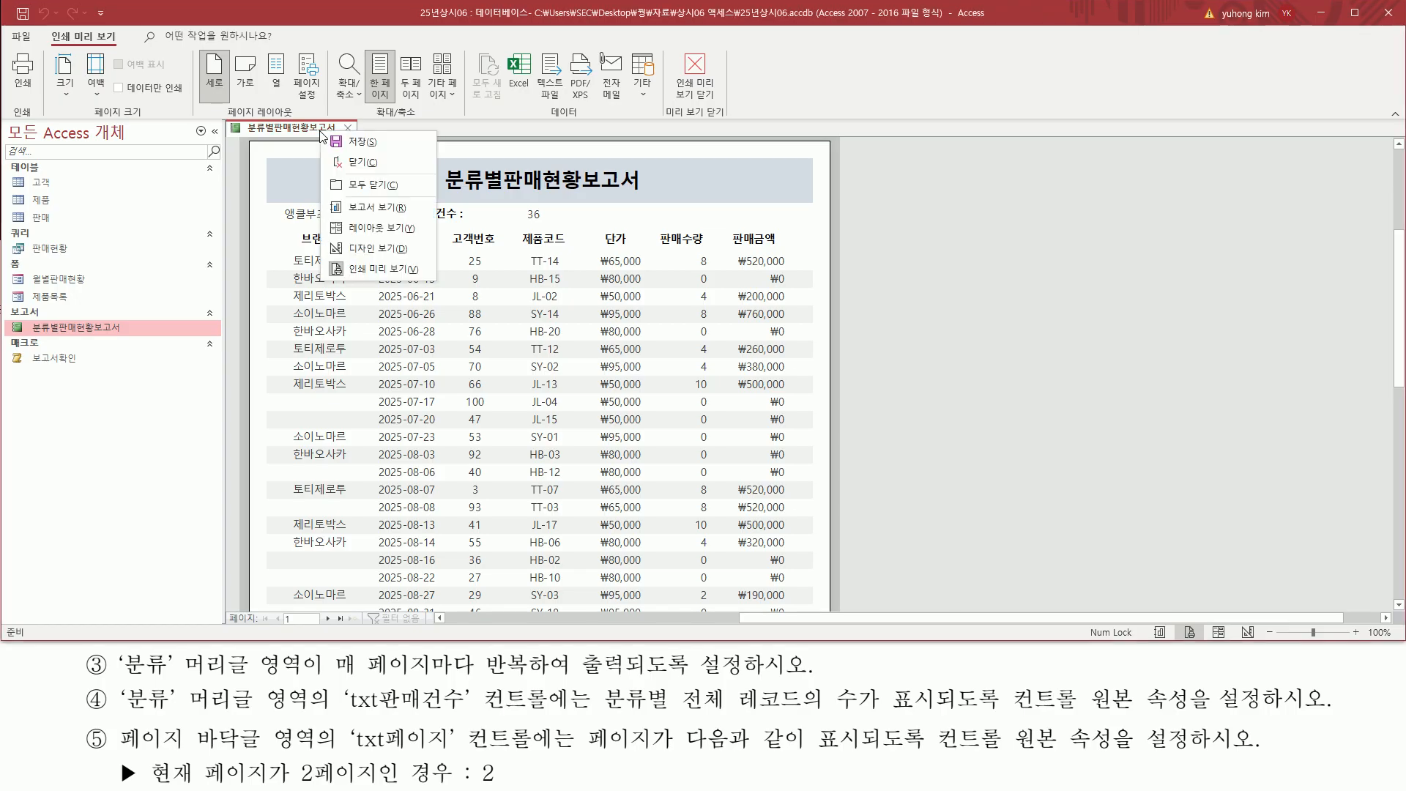
click(368, 251)
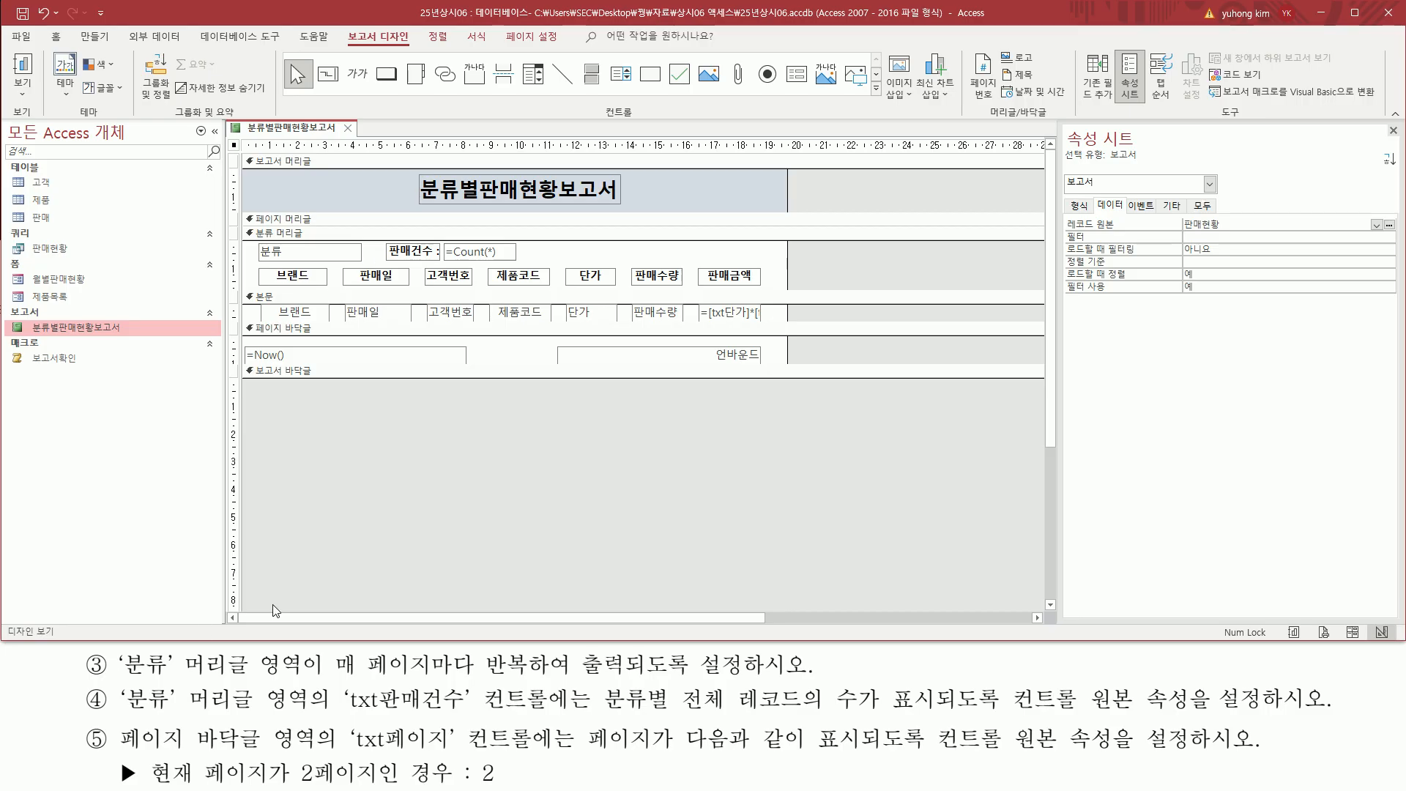
mouse_move(112, 721)
mouse_down()
mouse_move(242, 753)
mouse_move(323, 754)
mouse_up()
mouse_move(244, 320)
mouse_down()
mouse_move(351, 363)
mouse_move(794, 367)
mouse_up()
drag(560, 345, 761, 366)
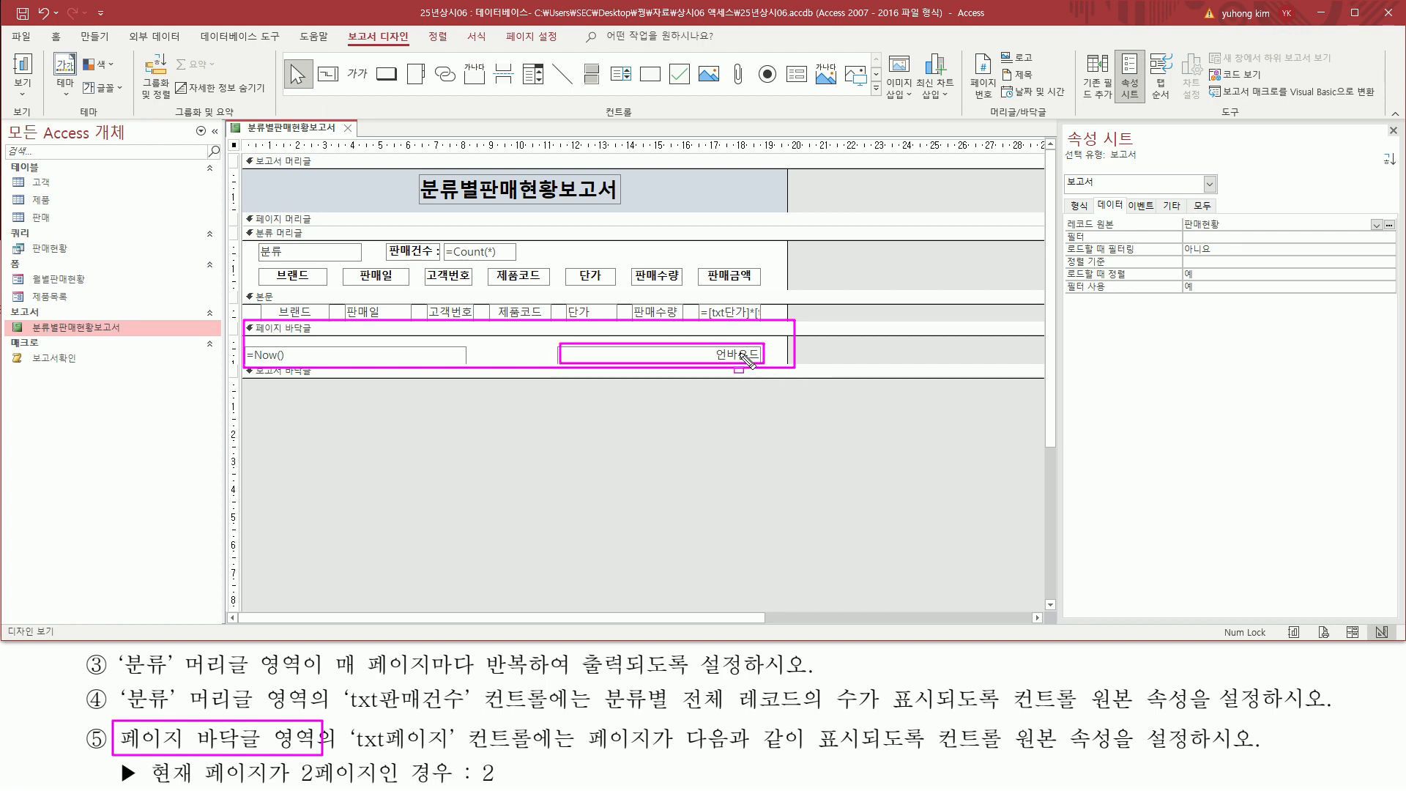
click(742, 358)
drag(1065, 190, 1113, 190)
drag(350, 748, 527, 748)
mouse_move(1092, 196)
mouse_down()
mouse_move(1151, 229)
mouse_move(1238, 228)
mouse_up()
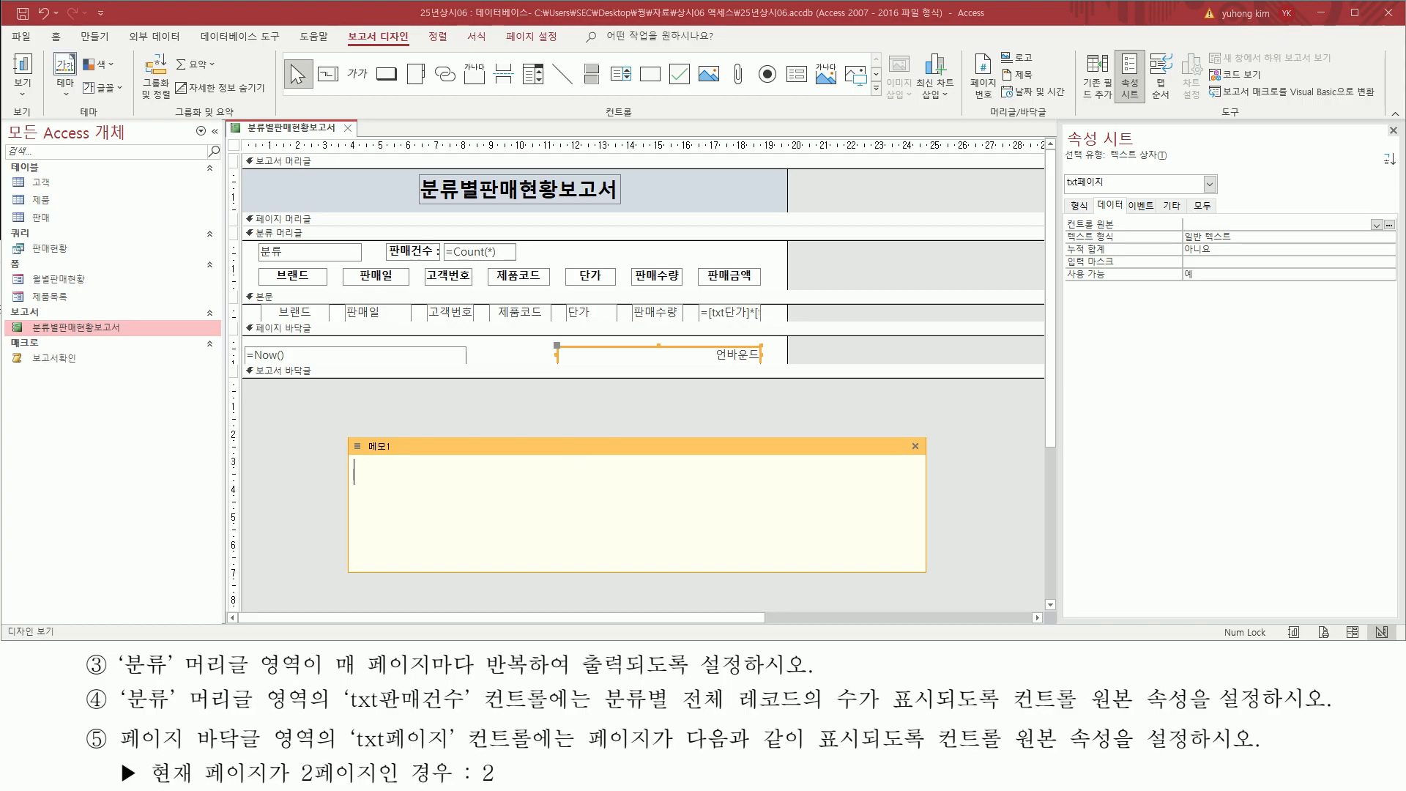
- Note "[page] - 현재페이지" and "[pages] - 전체페이지" on two lines of the floating memo 메모1
text([page])
key(Return)
text([pages)
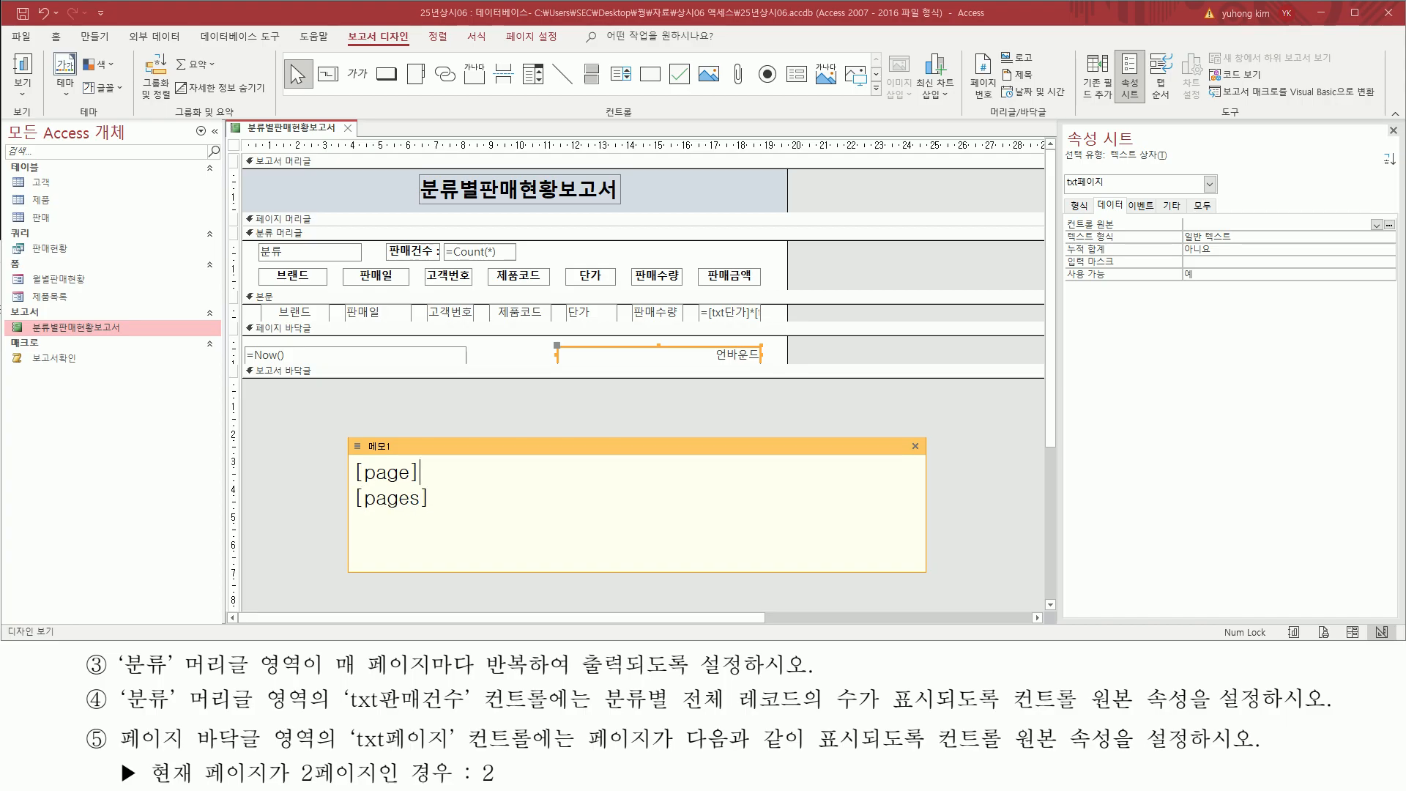
text(- 현재페이지)
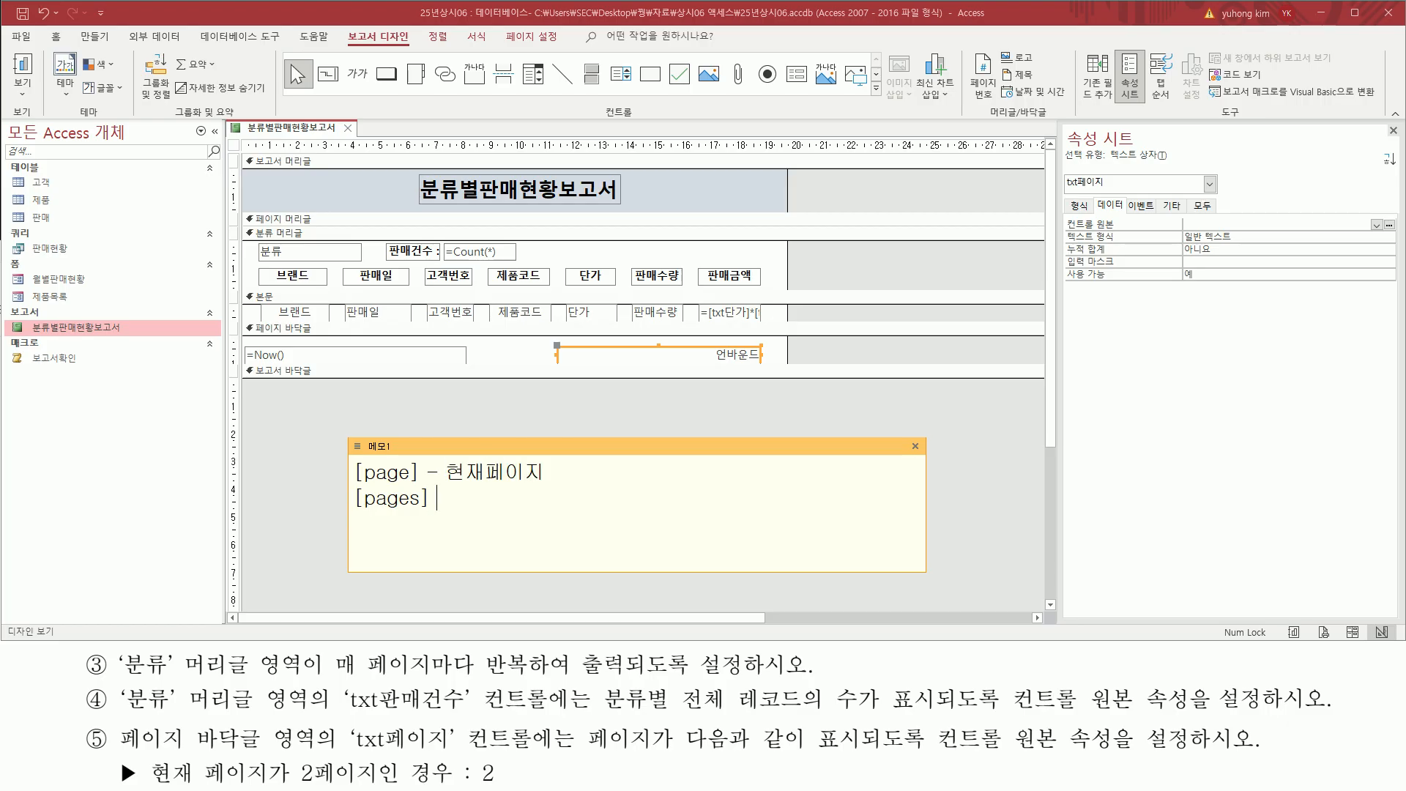
text(전체페입)
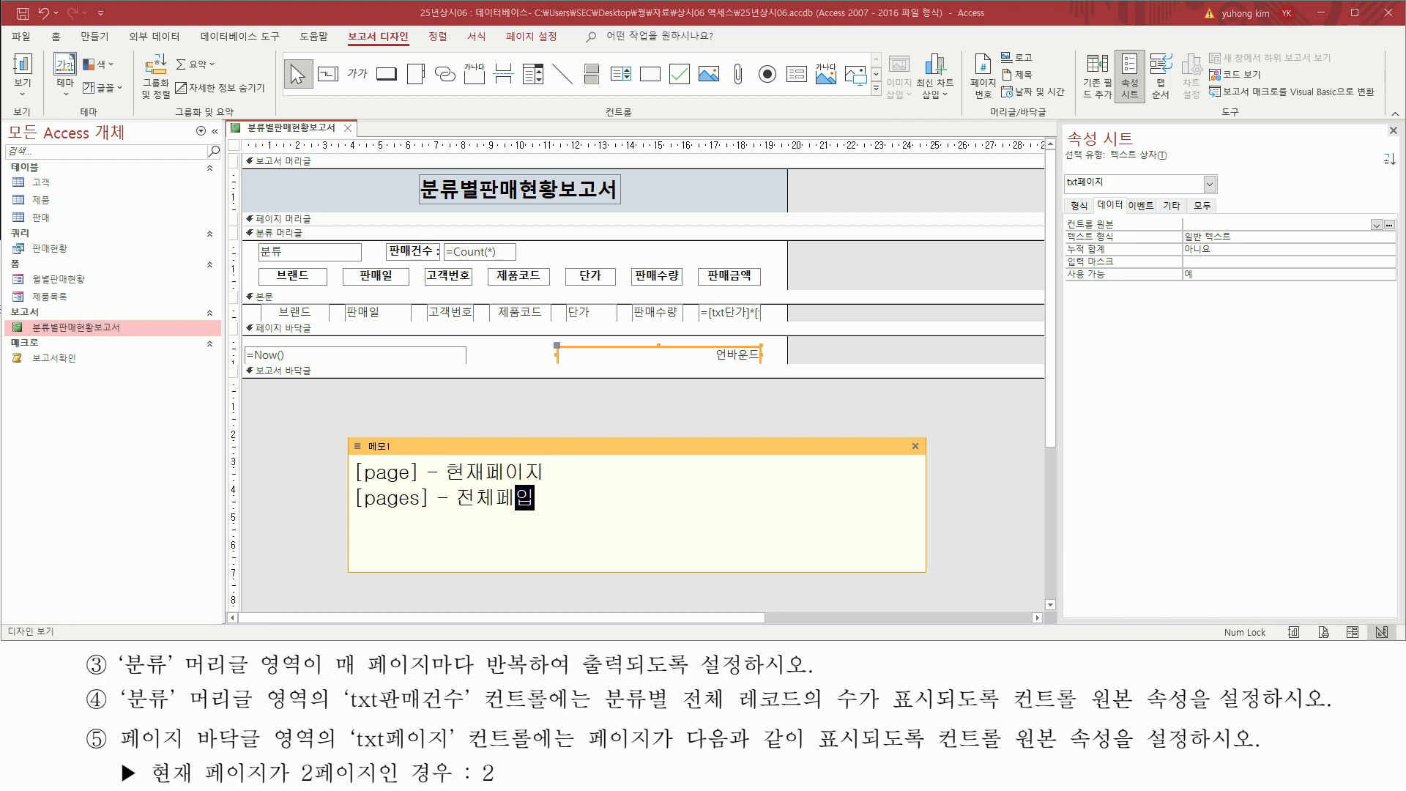
text(ㅓㄴ)
key(BackSpace)
key(BackSpace)
text(ㅈ)
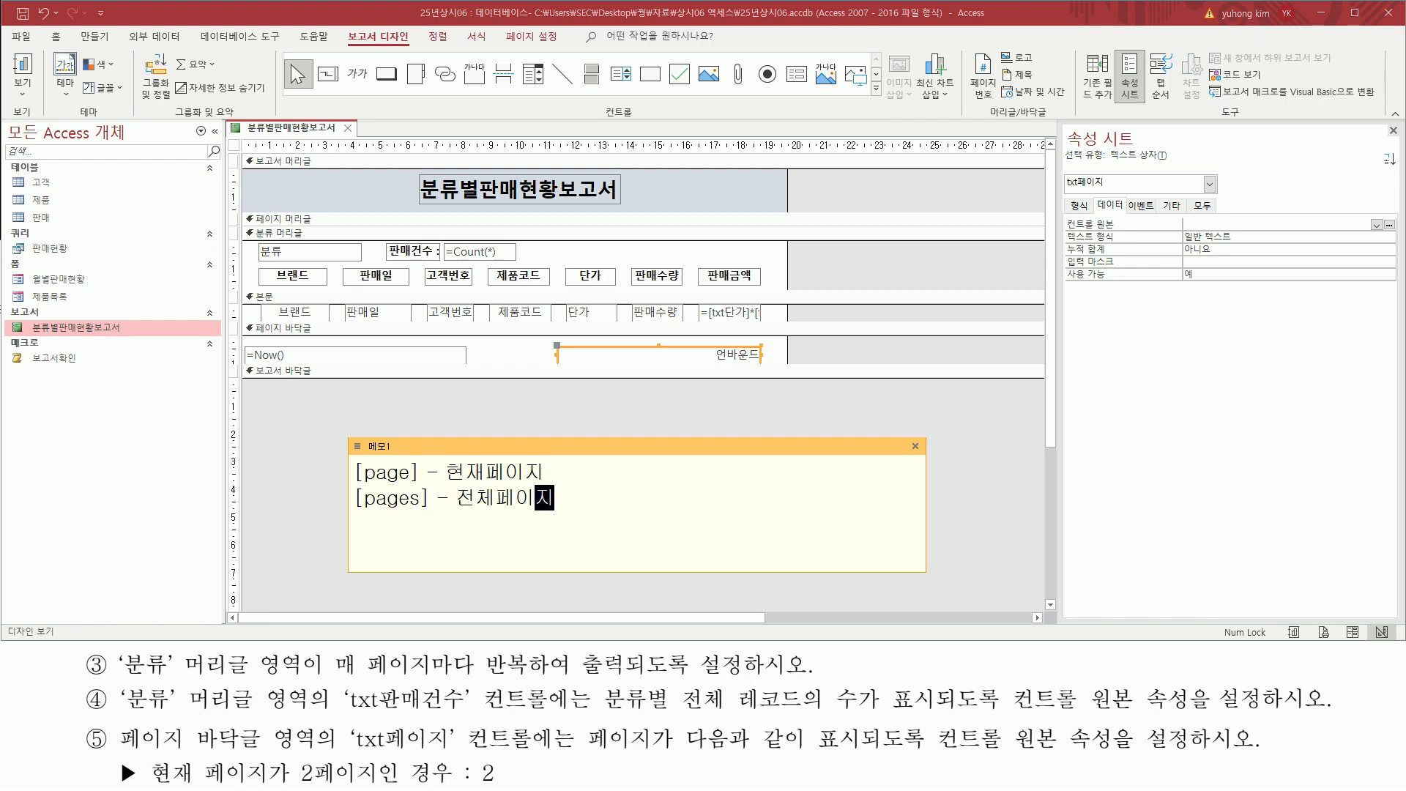
- Write =[page] in the memo and enter it as the 컨트롤 원본 of the txt페이지 text box
drag(144, 787, 499, 784)
key(Escape)
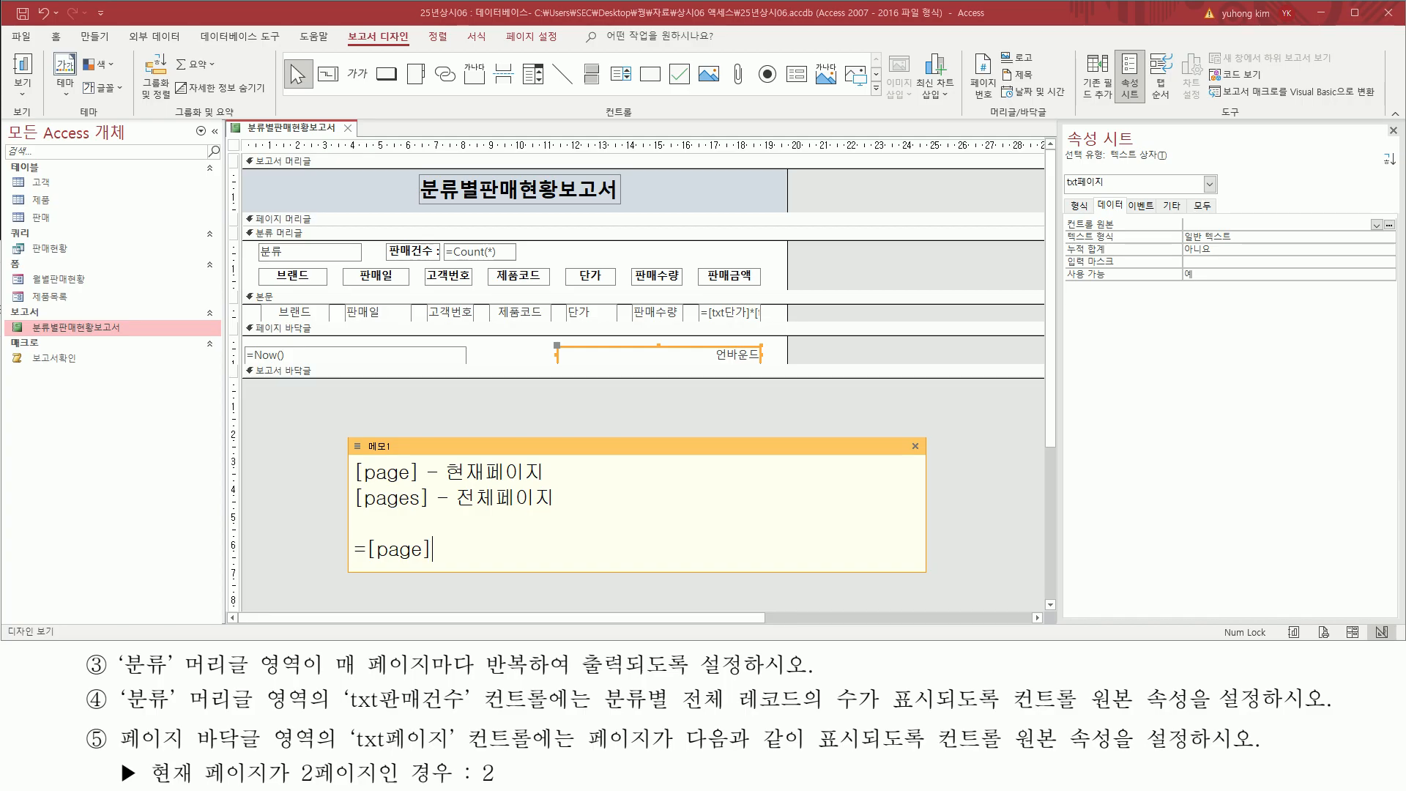
key(shift+Home)
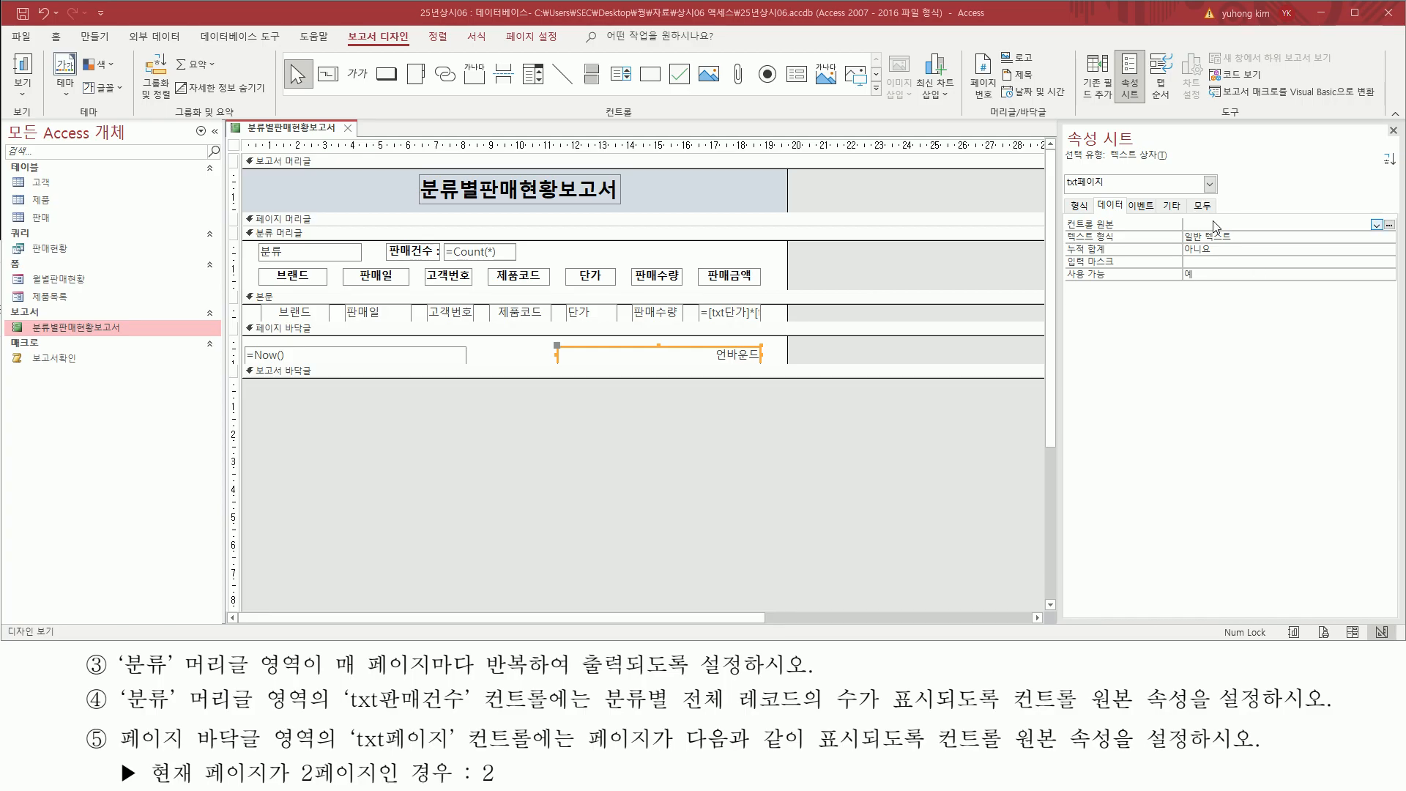
click(1217, 224)
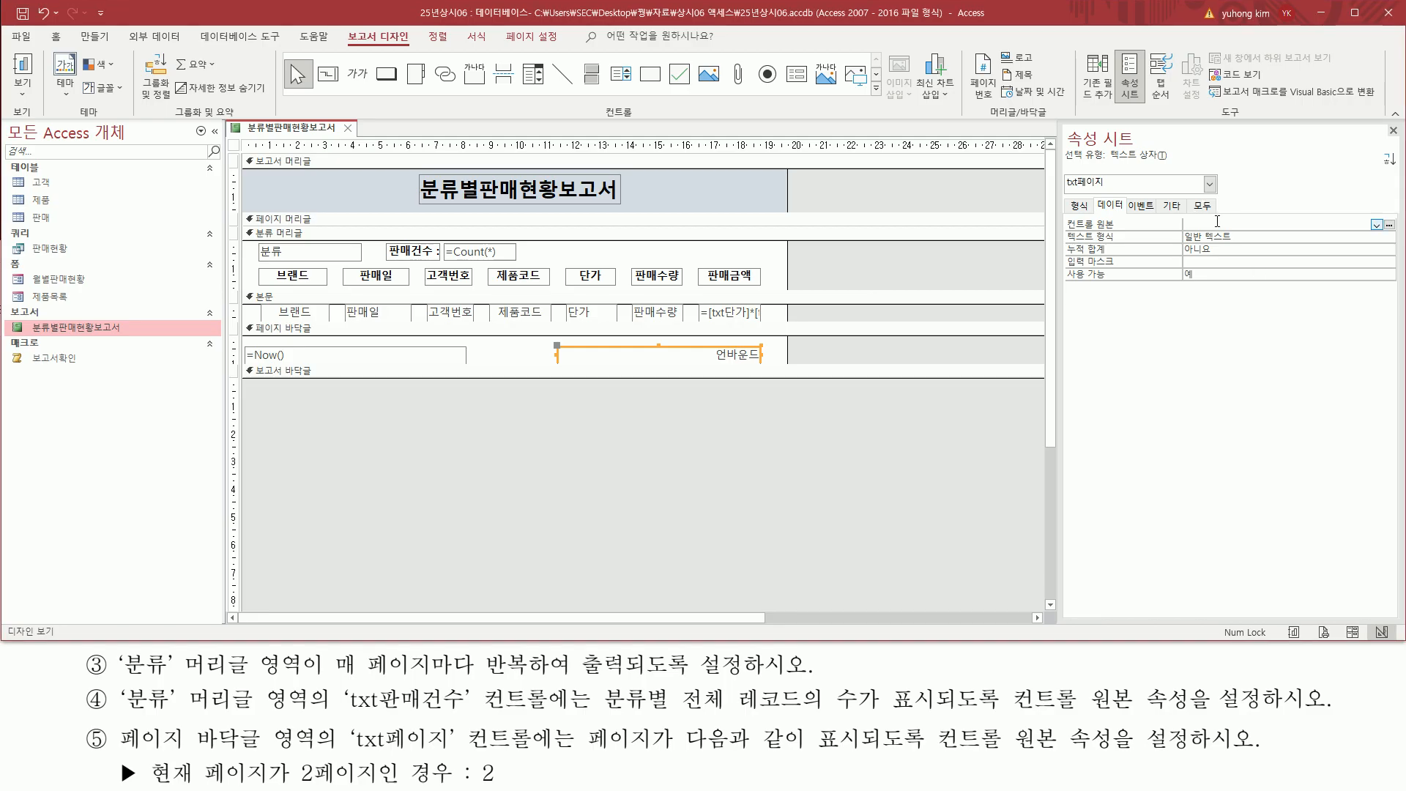
mouse_move(1062, 230)
mouse_down()
mouse_move(1214, 231)
mouse_move(1227, 215)
mouse_up()
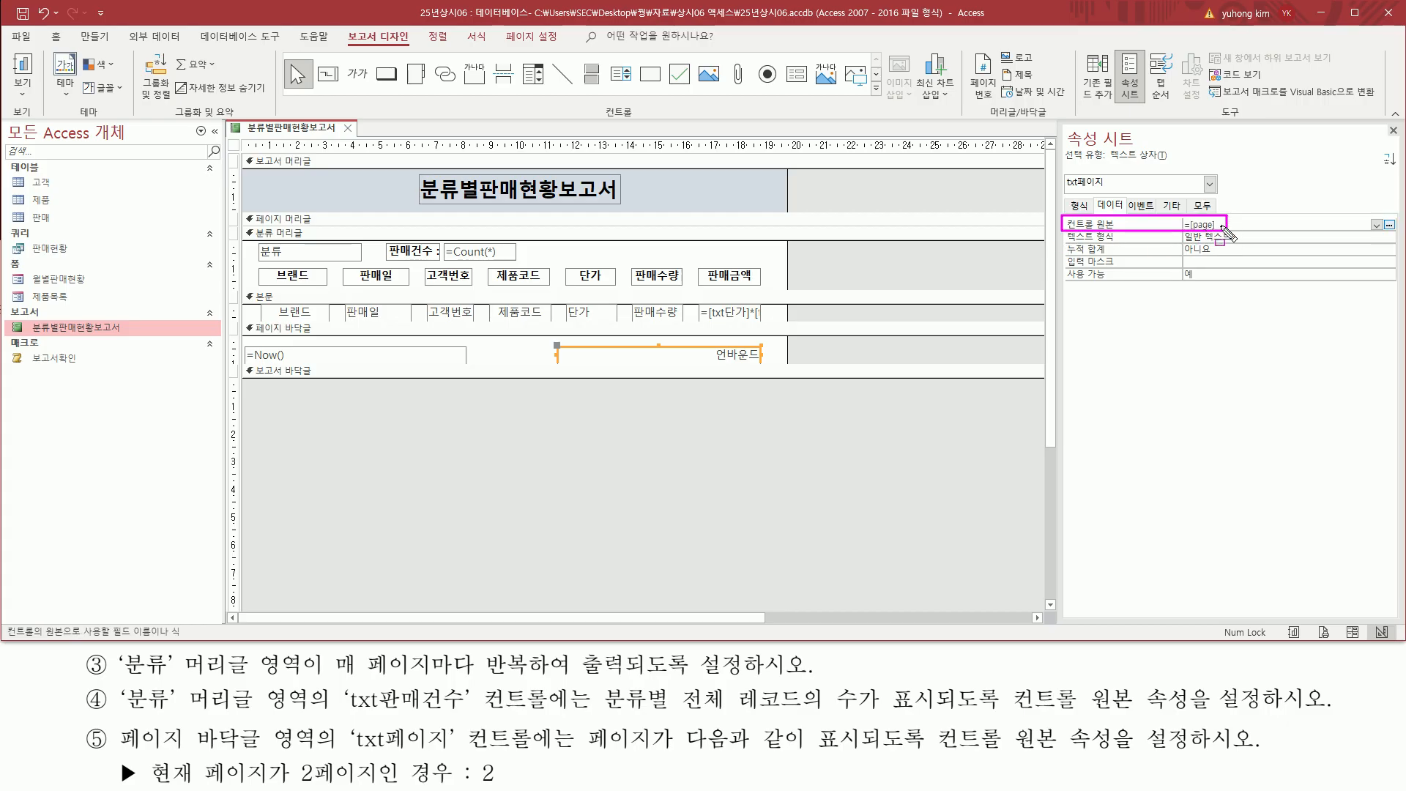
click(717, 495)
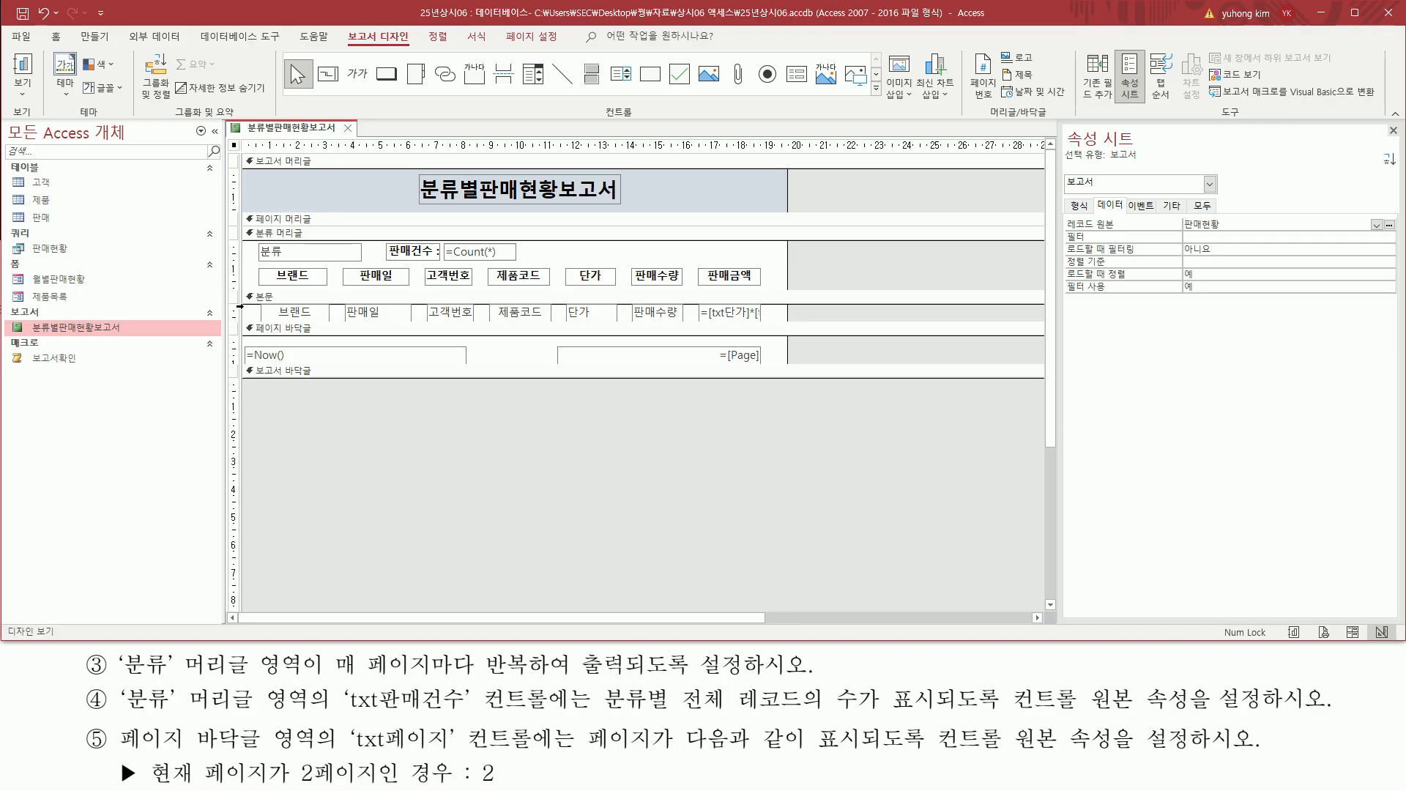
- Show the report in Print Preview and check the page number in the footer on pages 1, 2 and 3
right_click(279, 134)
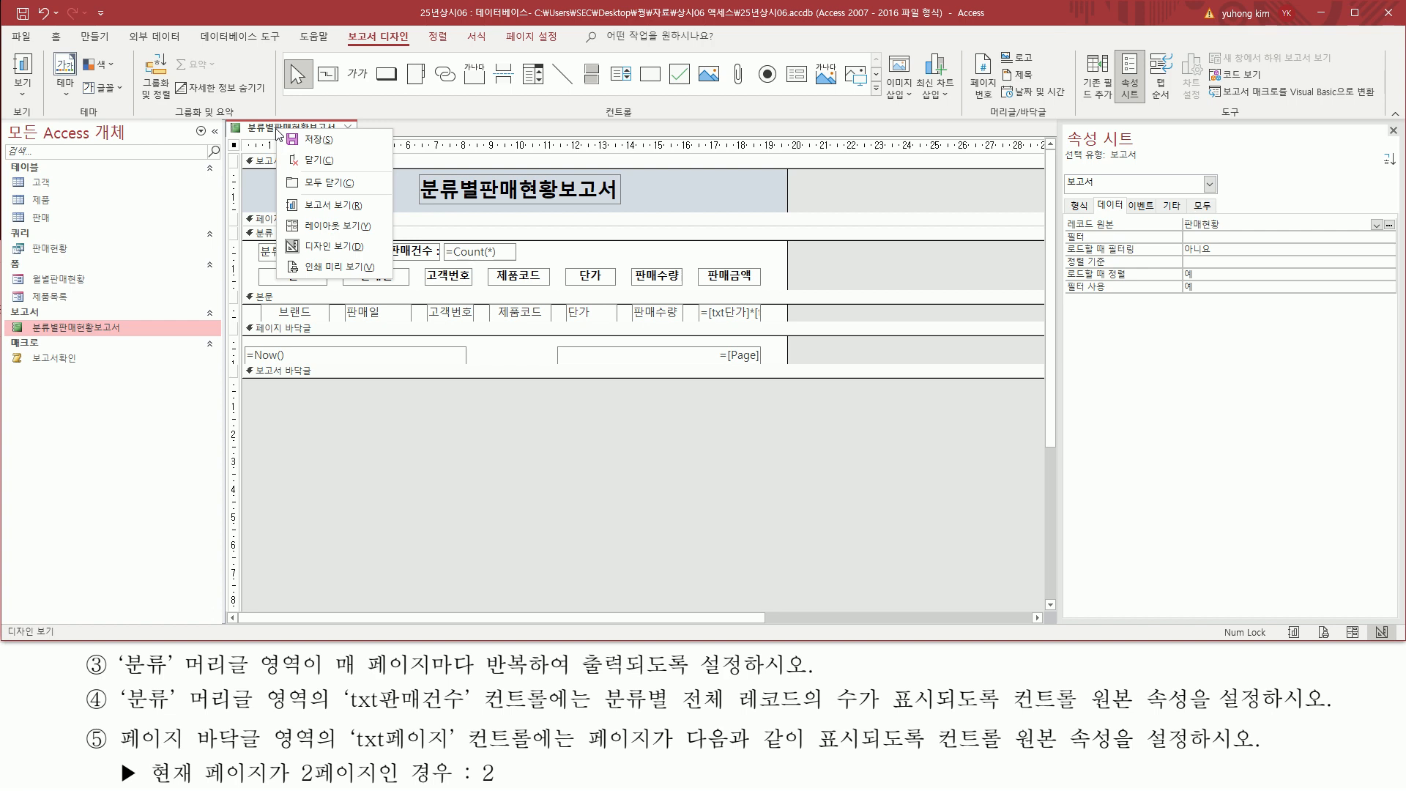
click(330, 268)
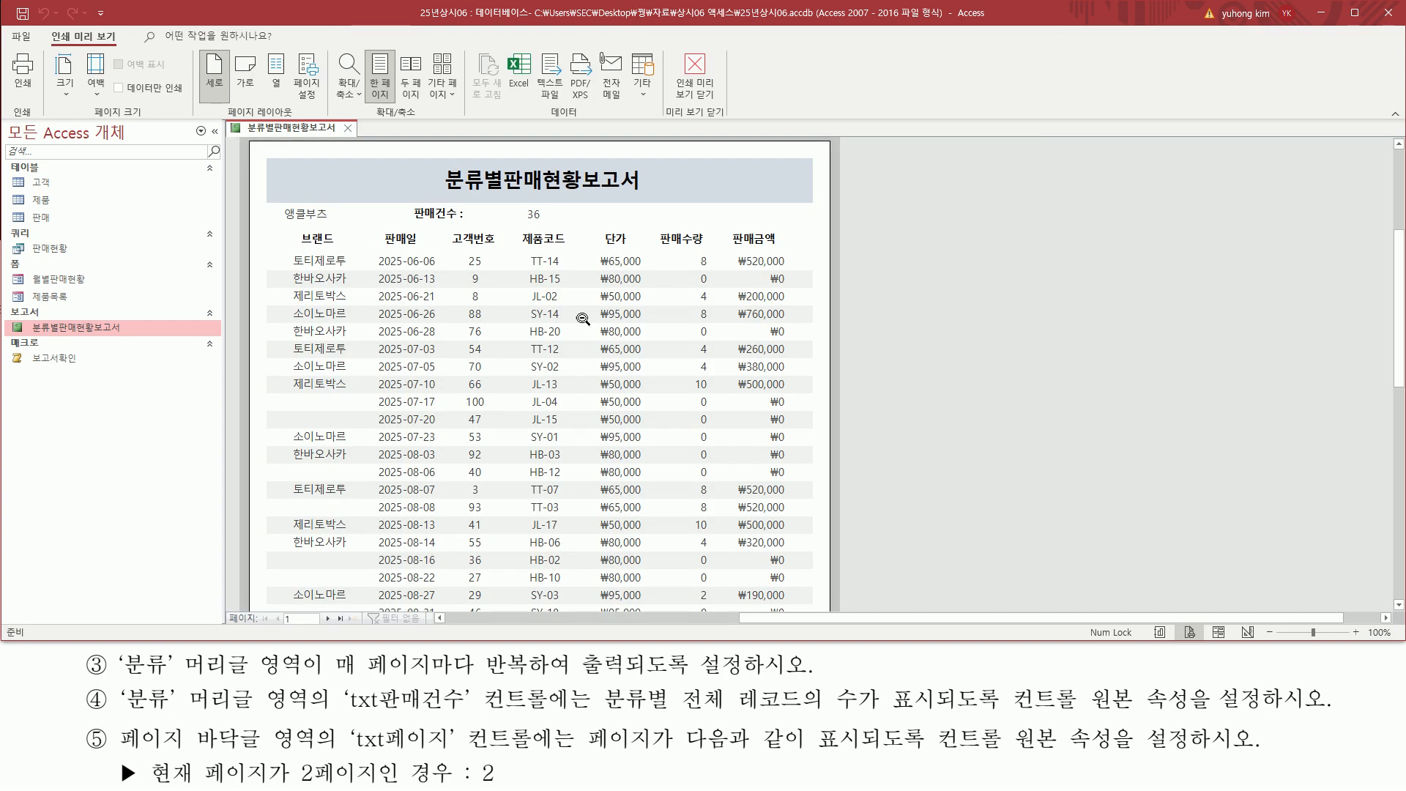
scroll(526, 437, down, 5)
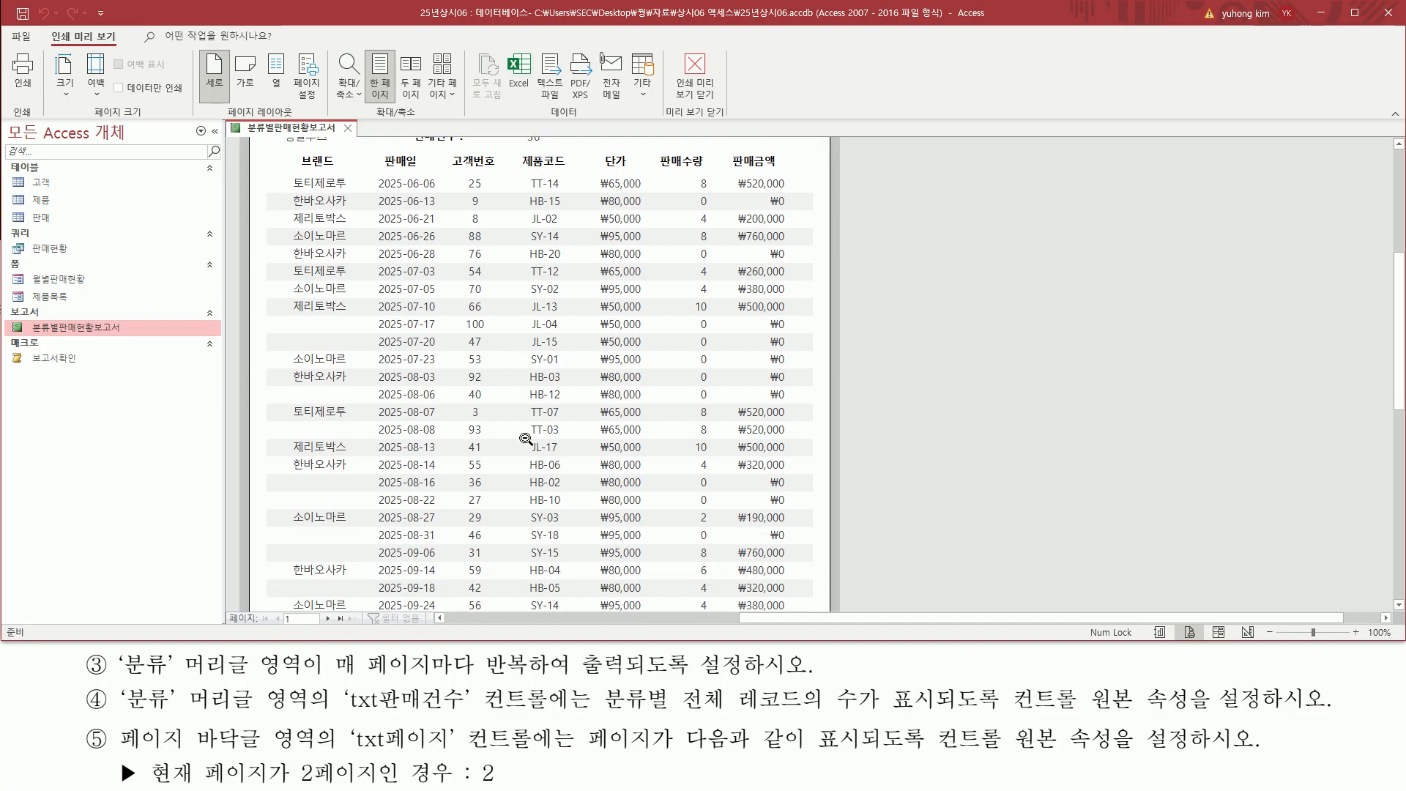
scroll(525, 438, down, 2)
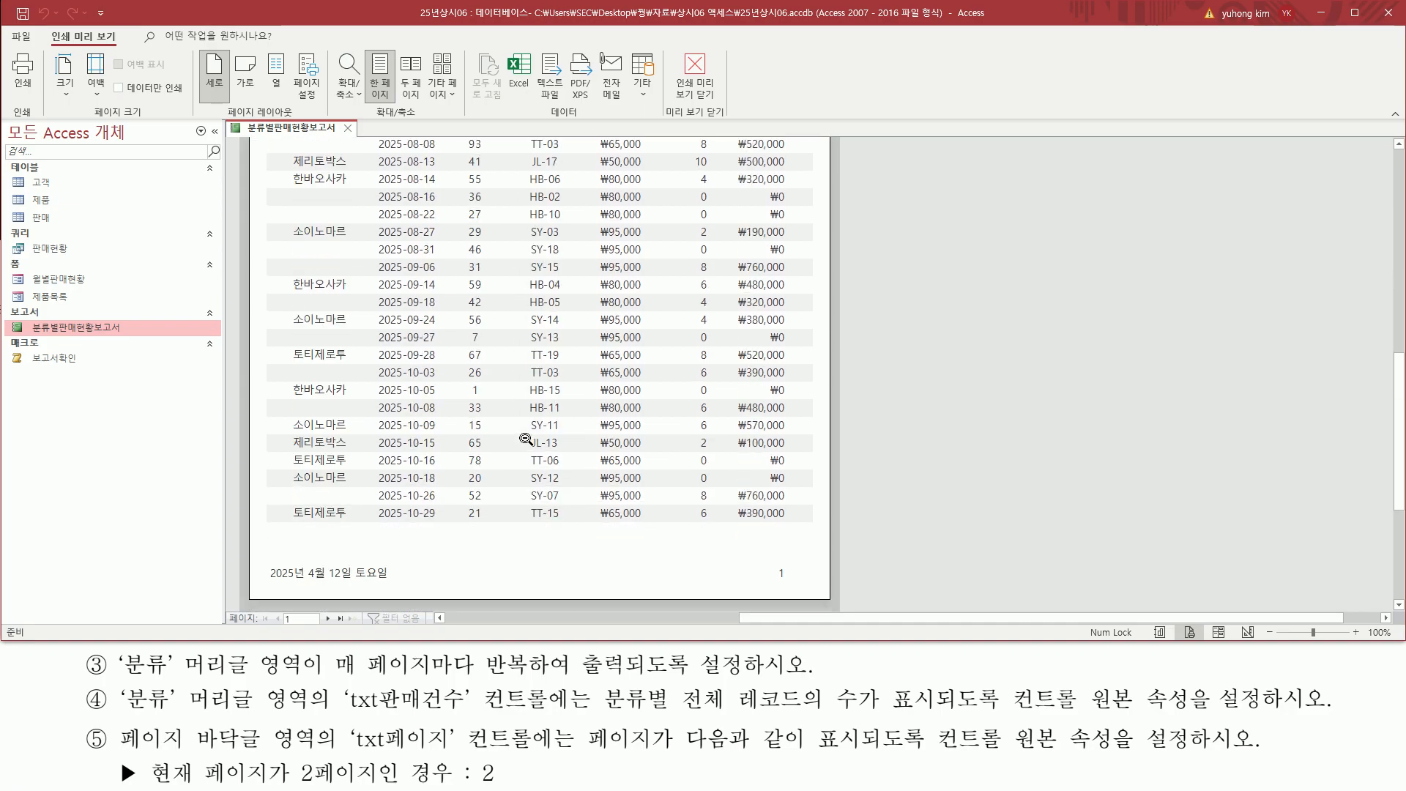
scroll(526, 438, down, 1)
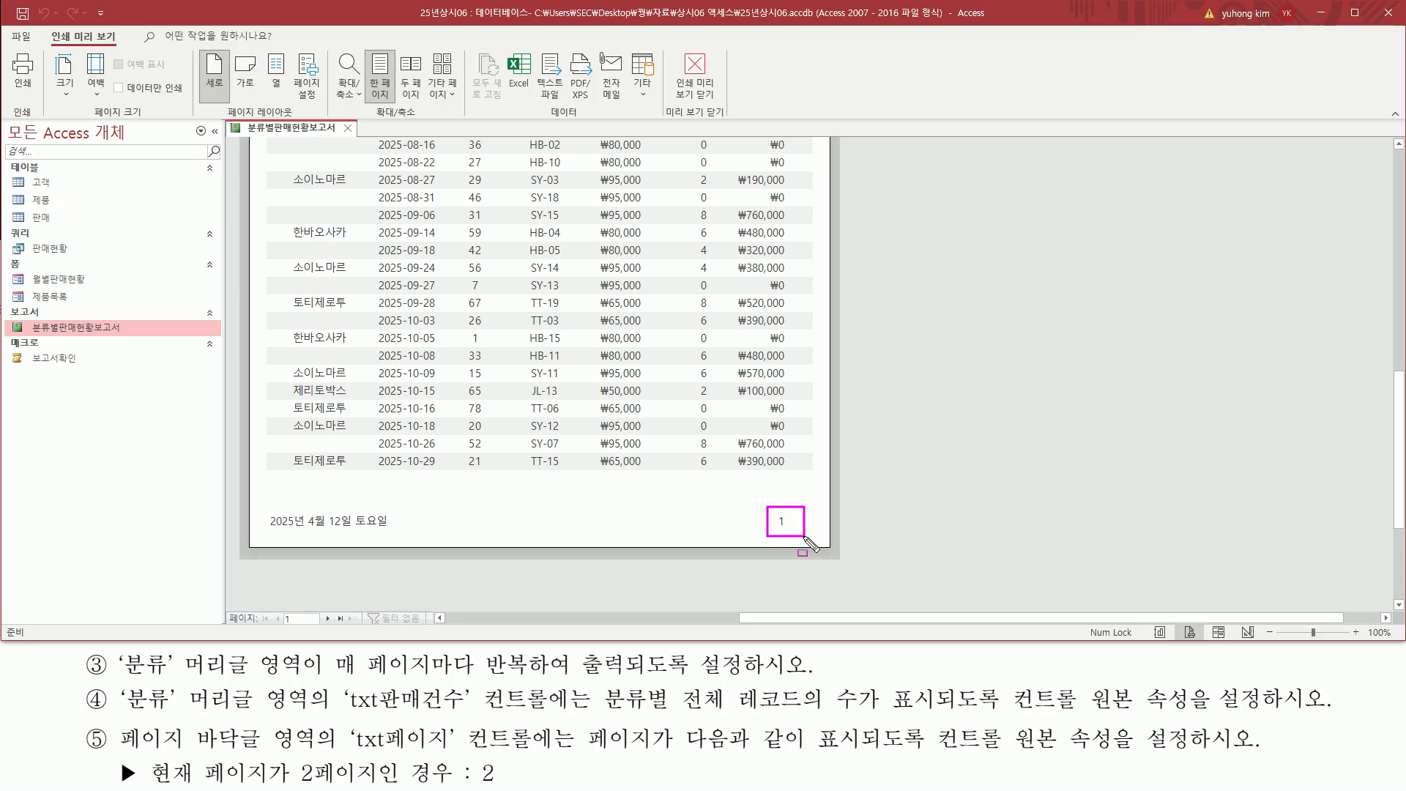
click(328, 619)
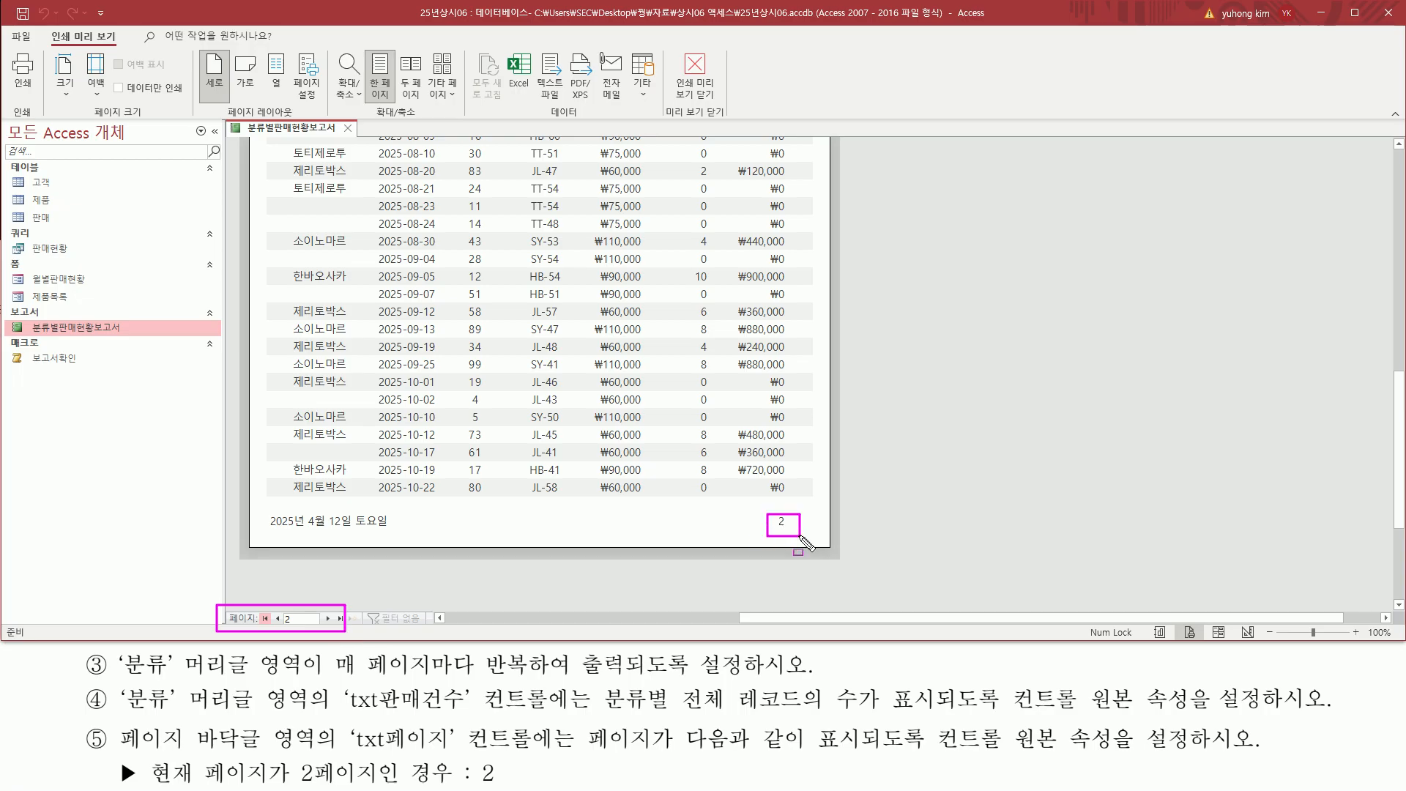
click(325, 618)
drag(765, 506, 798, 530)
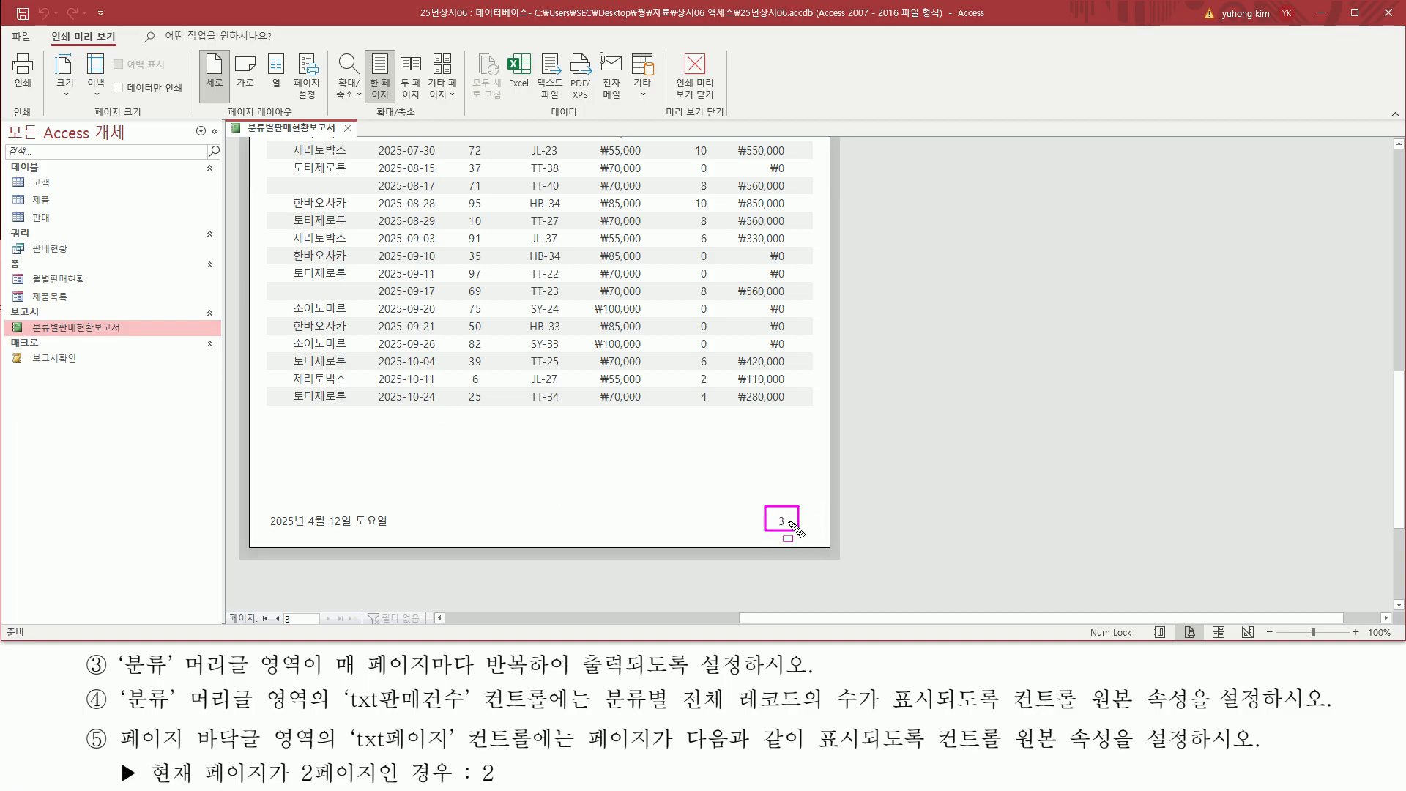
key(Escape)
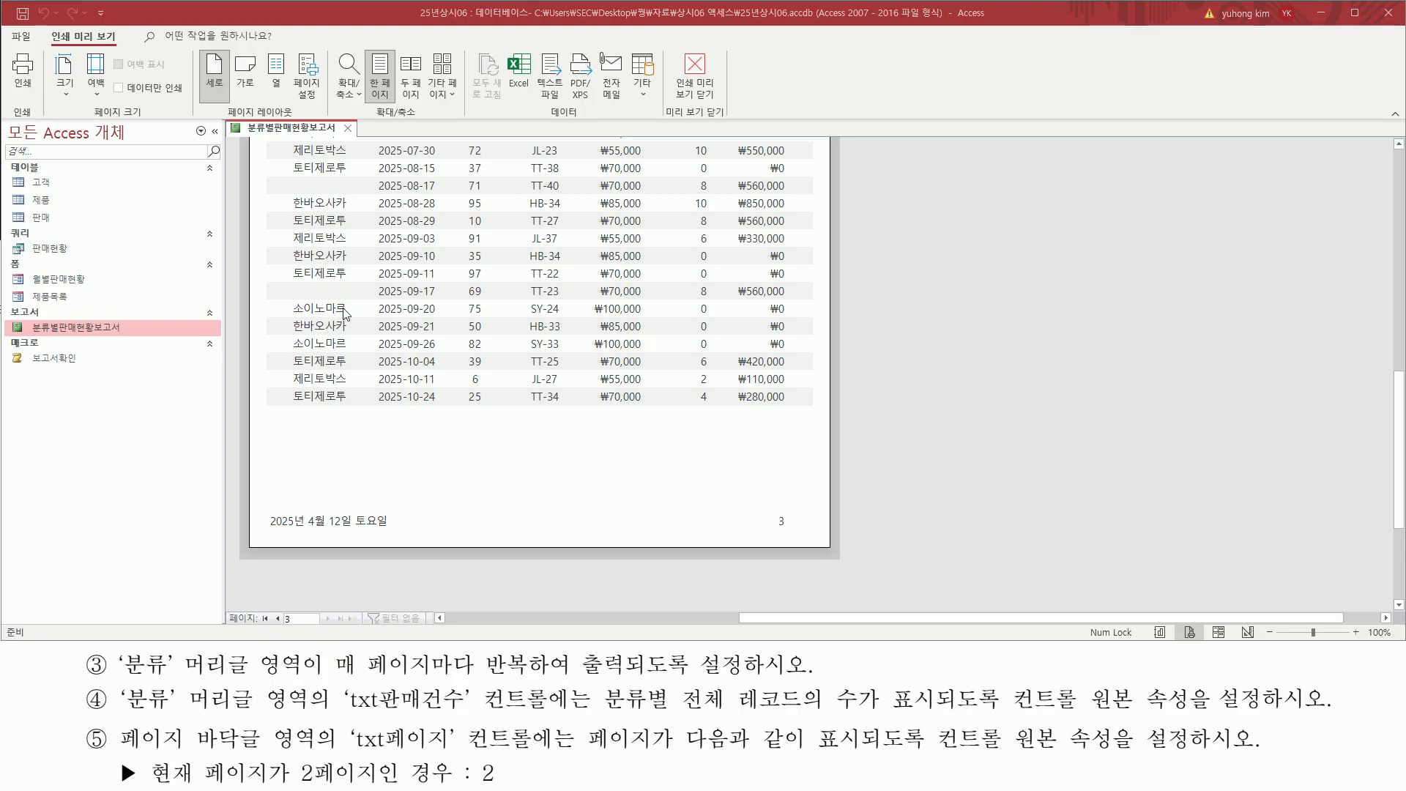
- Close the 분류별판매현황보고서 report and save its design changes
key(ctrl+2)
drag(338, 120, 360, 137)
key(Escape)
click(348, 128)
key(ctrl+2)
drag(805, 422, 884, 422)
drag(597, 445, 661, 459)
key(Escape)
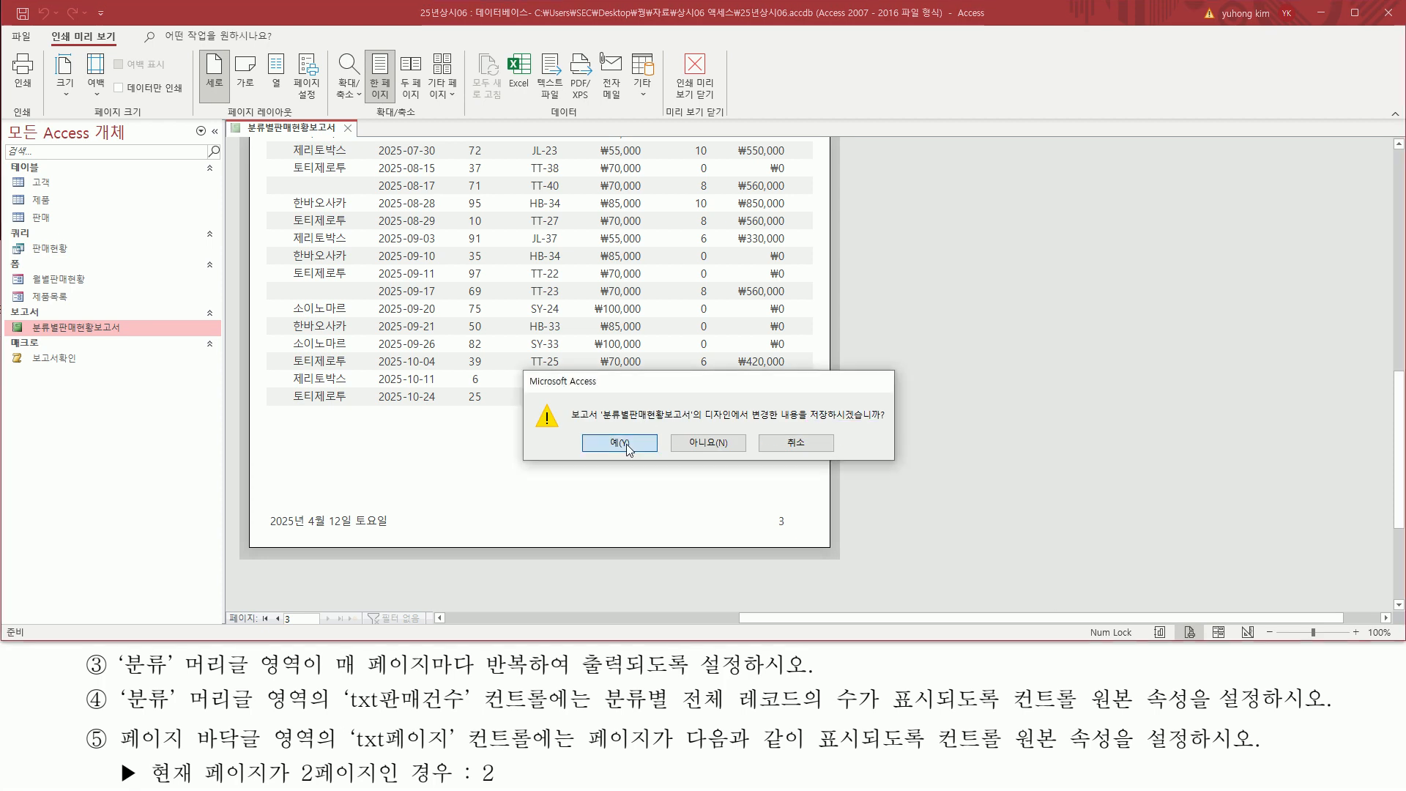
click(619, 443)
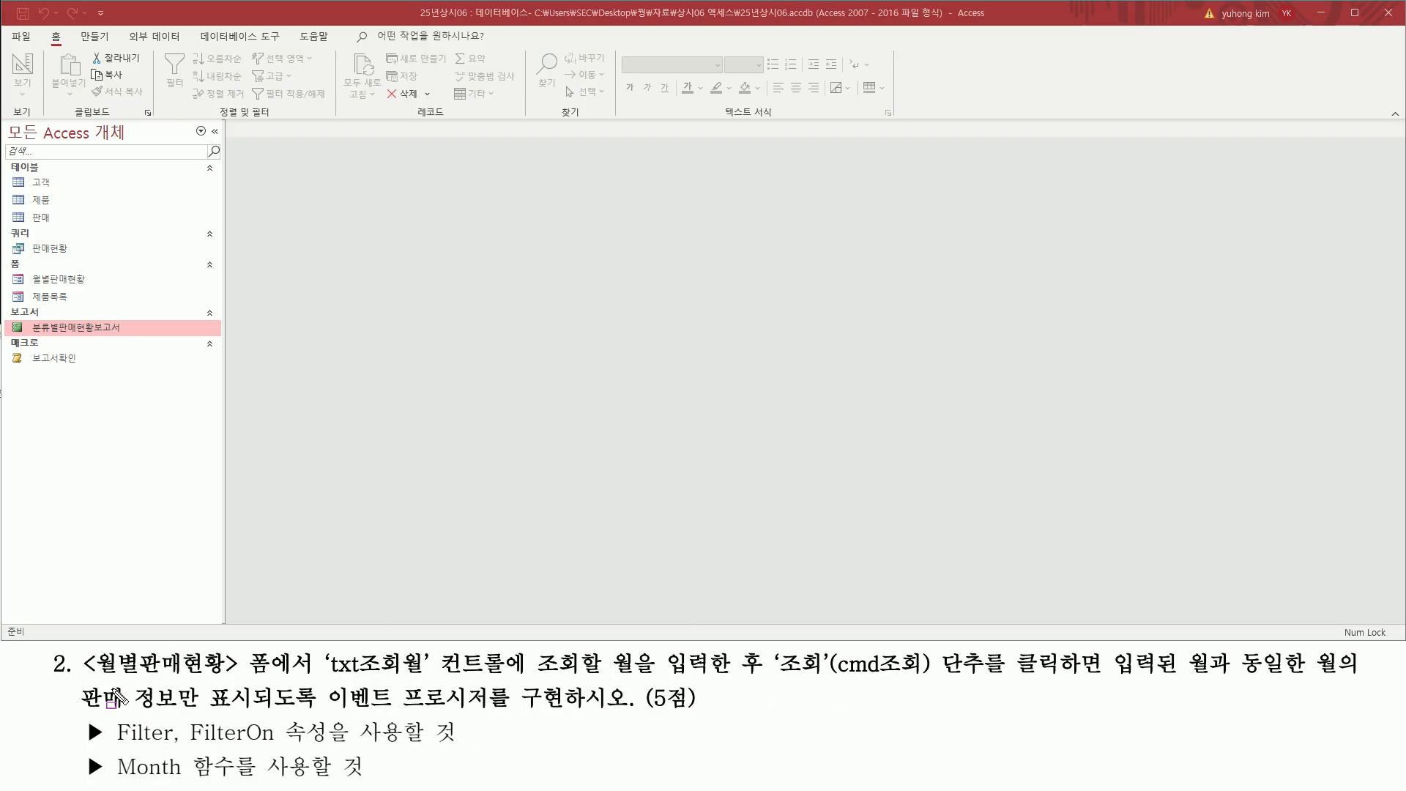
- Open the 월별판매현황 form named in task 2
drag(85, 676, 288, 677)
drag(24, 270, 102, 290)
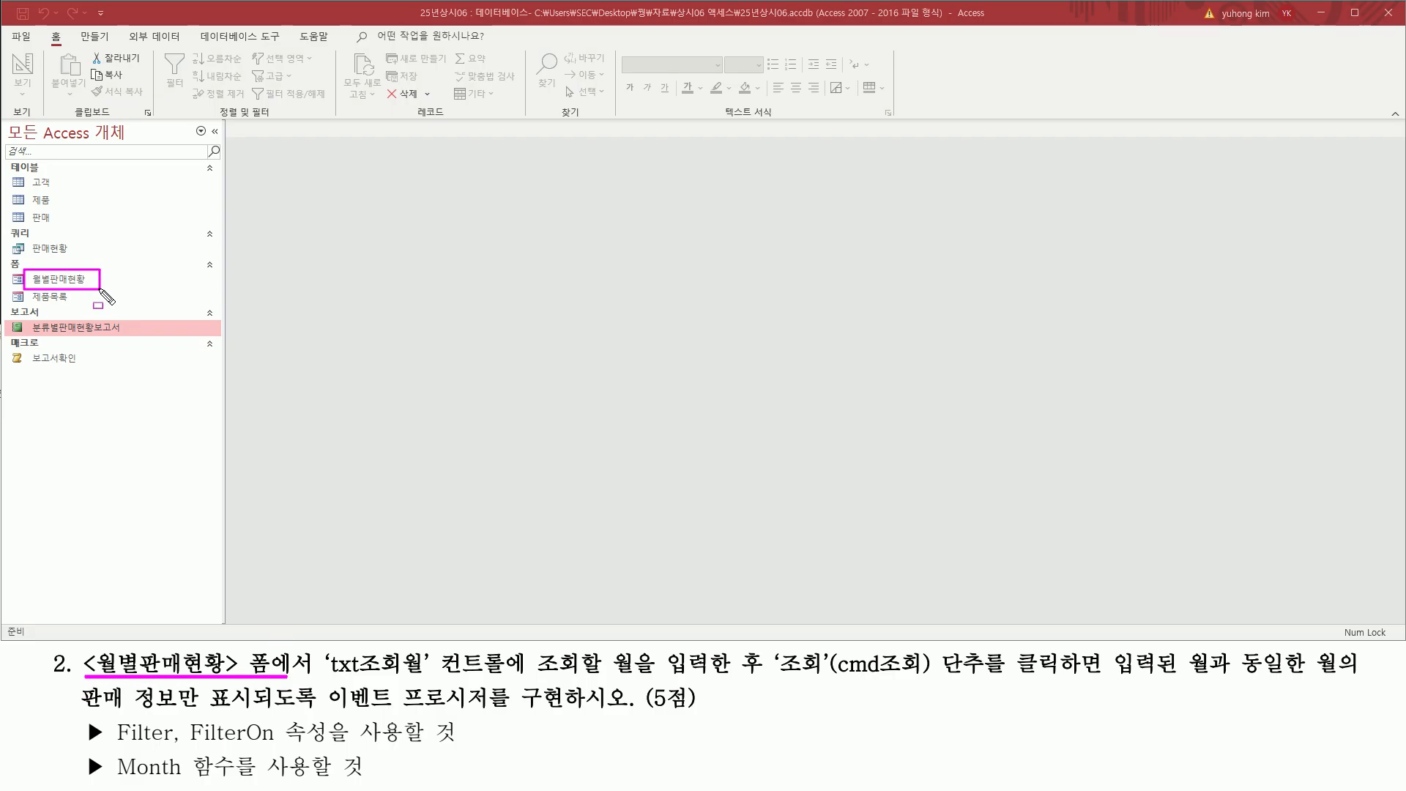
key(Escape)
click(72, 280)
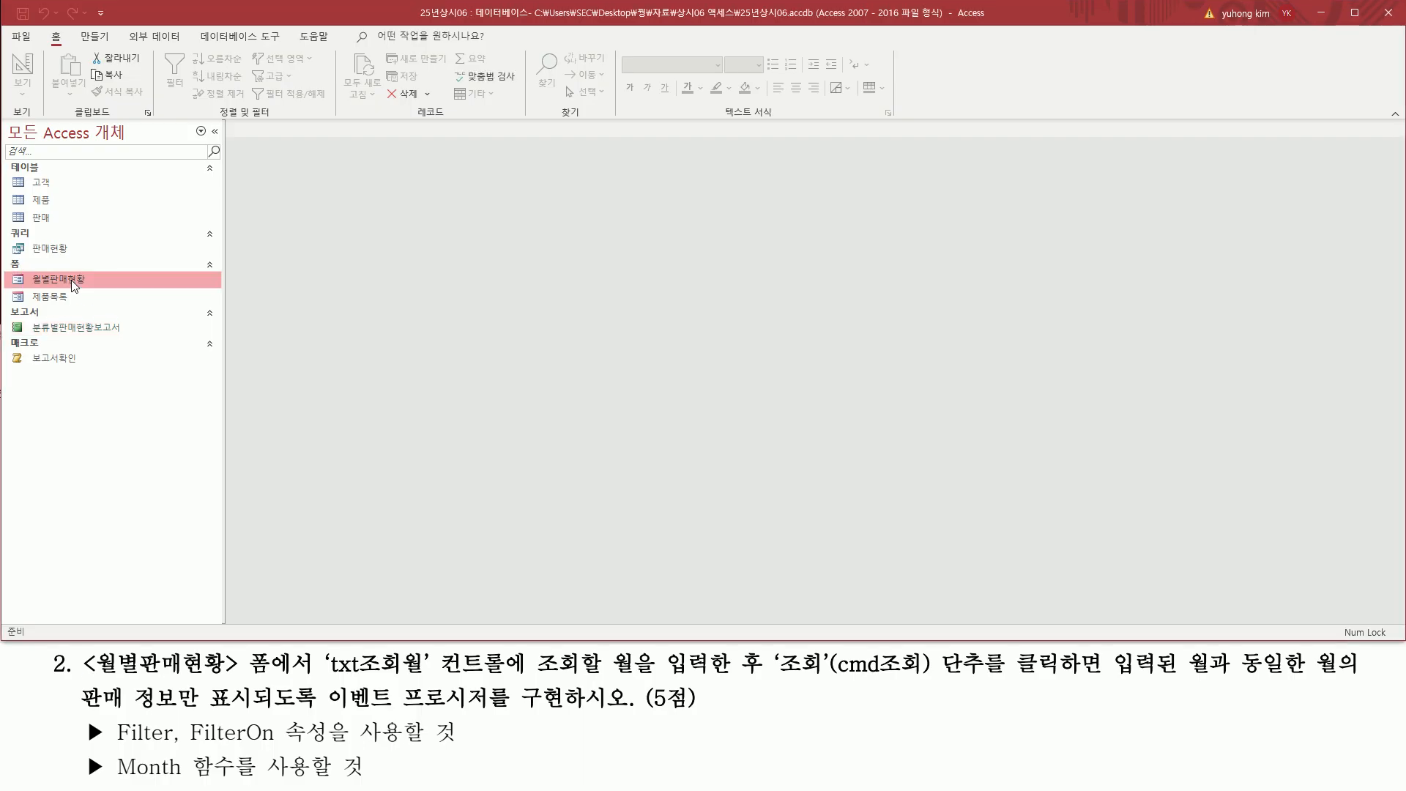
double_click(72, 280)
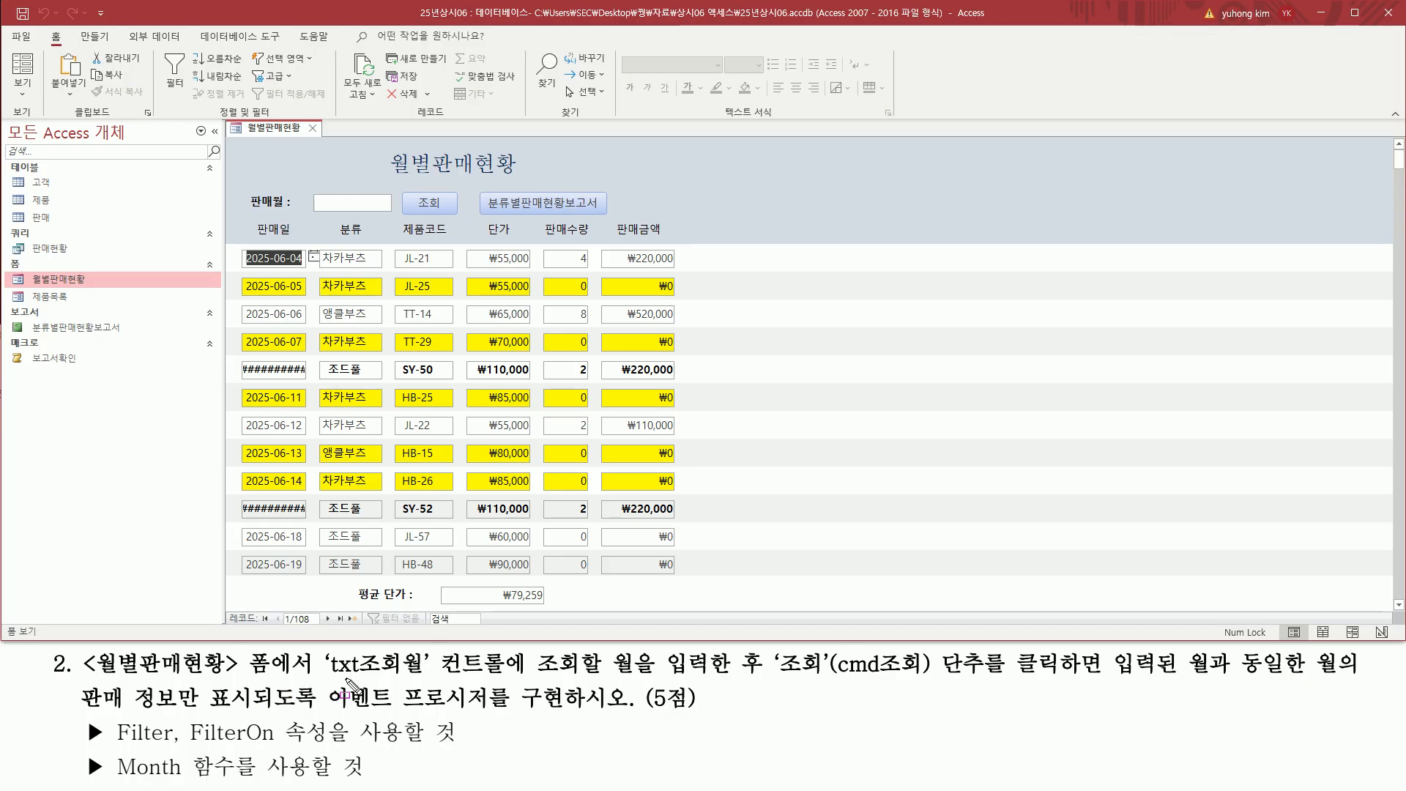
- Match the txt조회월 control and cmd조회 button in the task text with the 판매월 box and 조회 button on the form
mouse_move(322, 679)
mouse_down()
mouse_move(450, 668)
mouse_move(435, 650)
mouse_move(521, 679)
mouse_up()
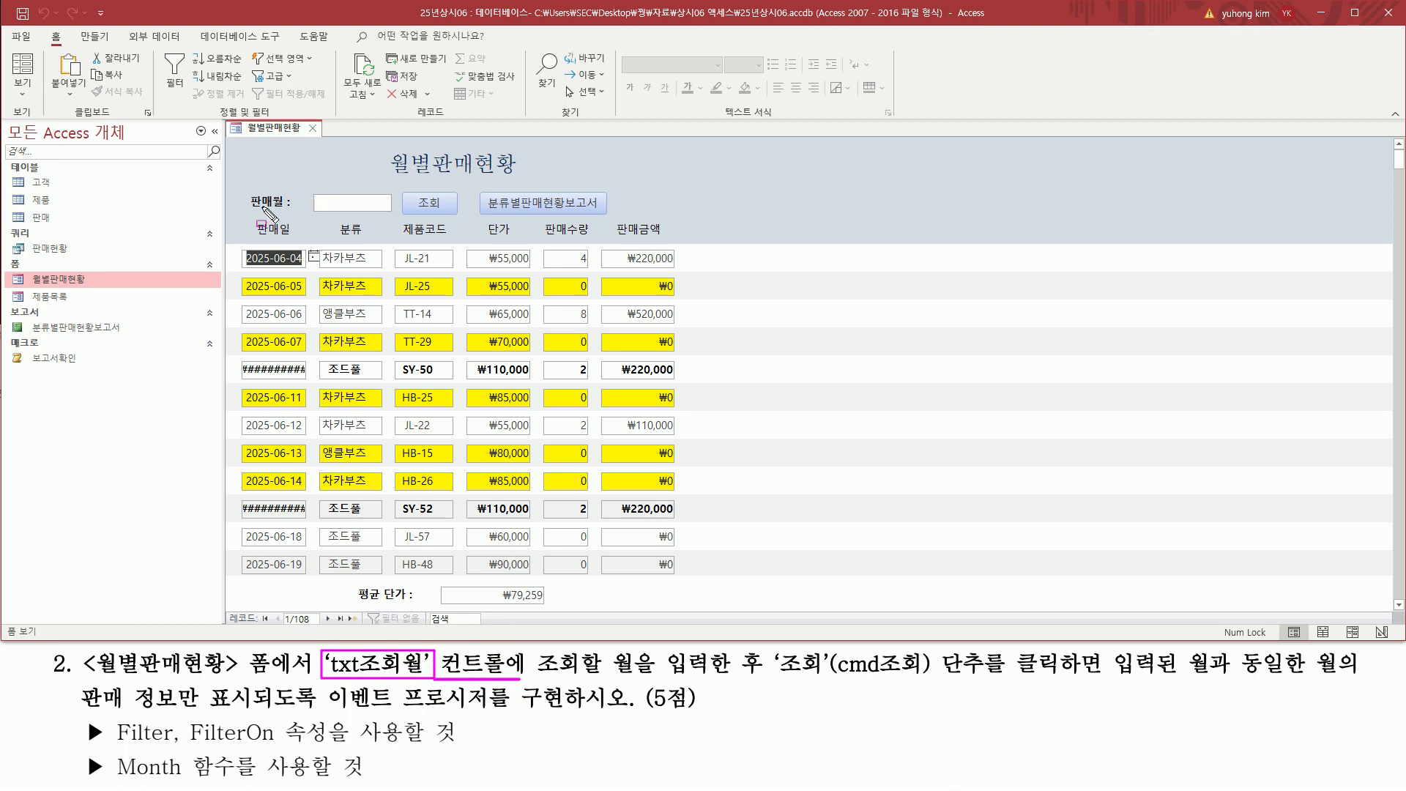
drag(249, 209, 394, 213)
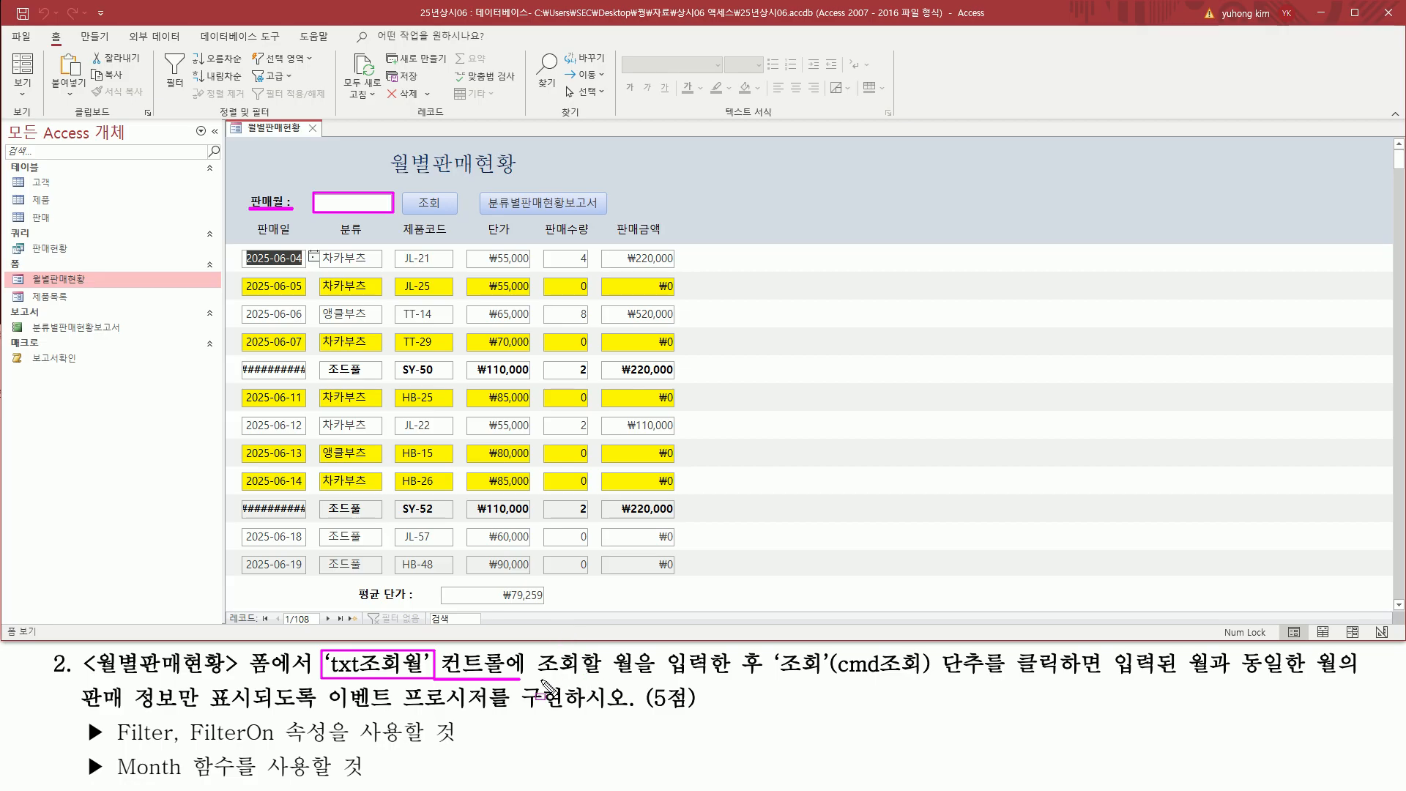
mouse_move(529, 650)
mouse_down()
mouse_move(738, 682)
mouse_move(996, 678)
mouse_up()
click(770, 675)
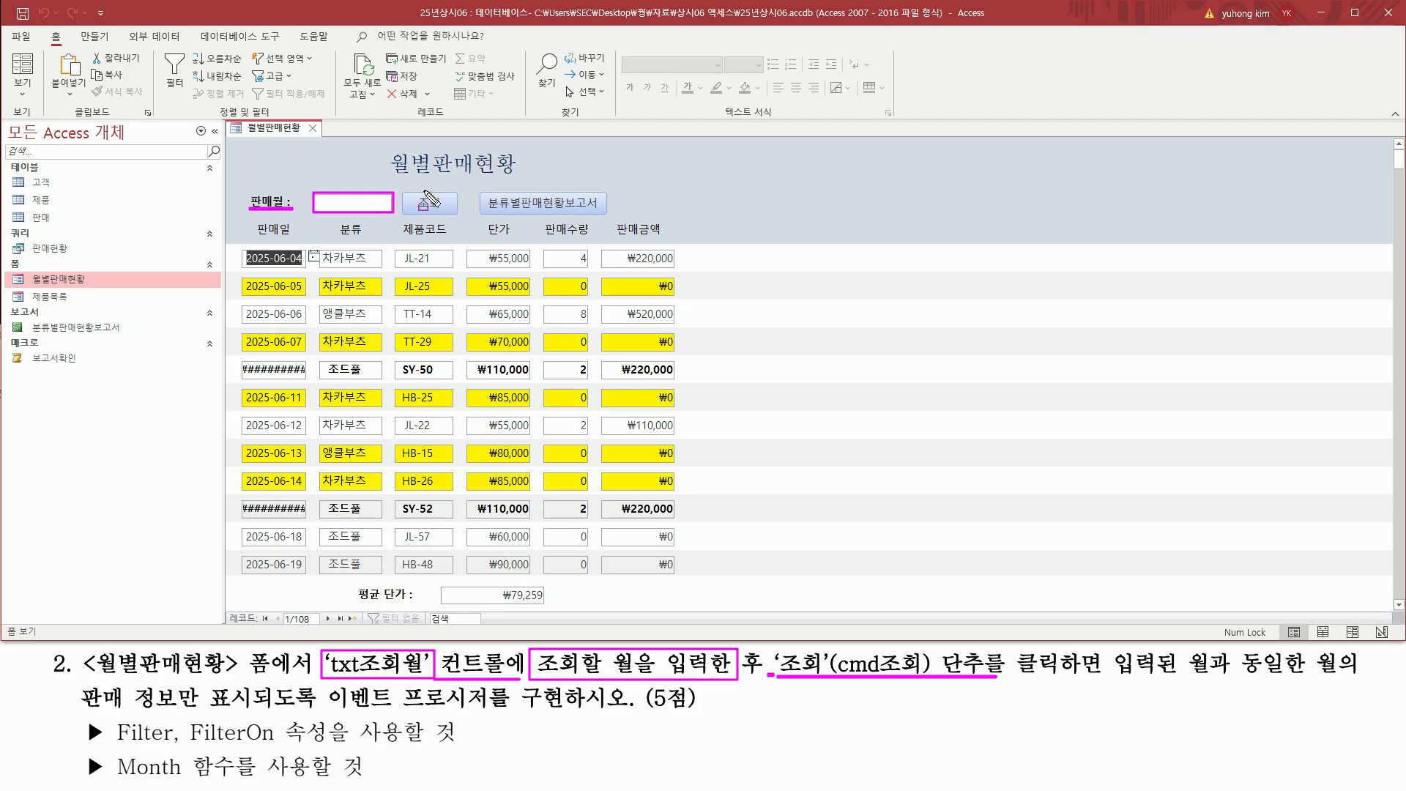
mouse_move(422, 191)
mouse_down()
mouse_move(434, 204)
mouse_move(455, 170)
mouse_up()
drag(1013, 693, 1075, 686)
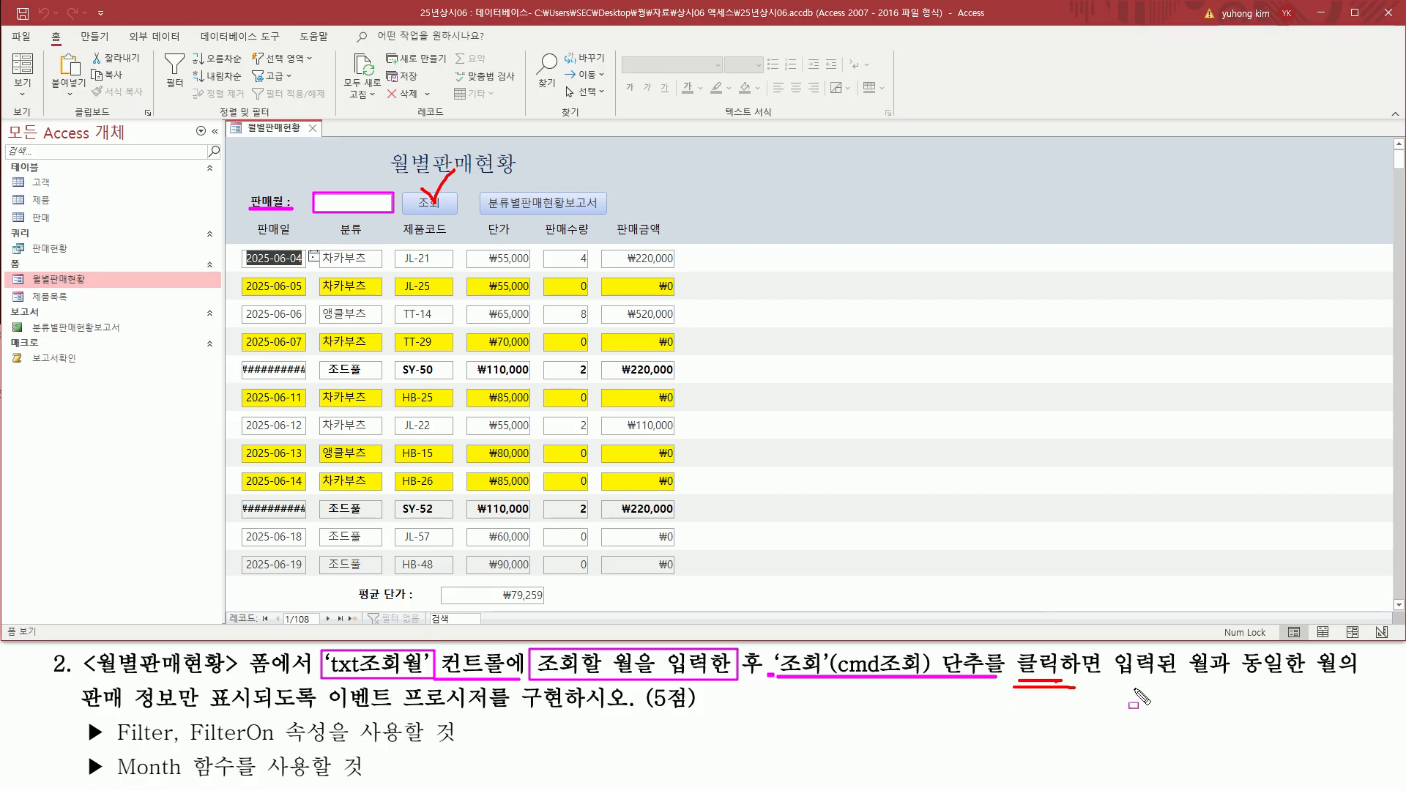
- Read task 2's requirements for showing only sales whose 판매일 month matches the entered month, using Filter, FilterOn and Month
drag(1109, 680, 1339, 681)
drag(71, 709, 563, 710)
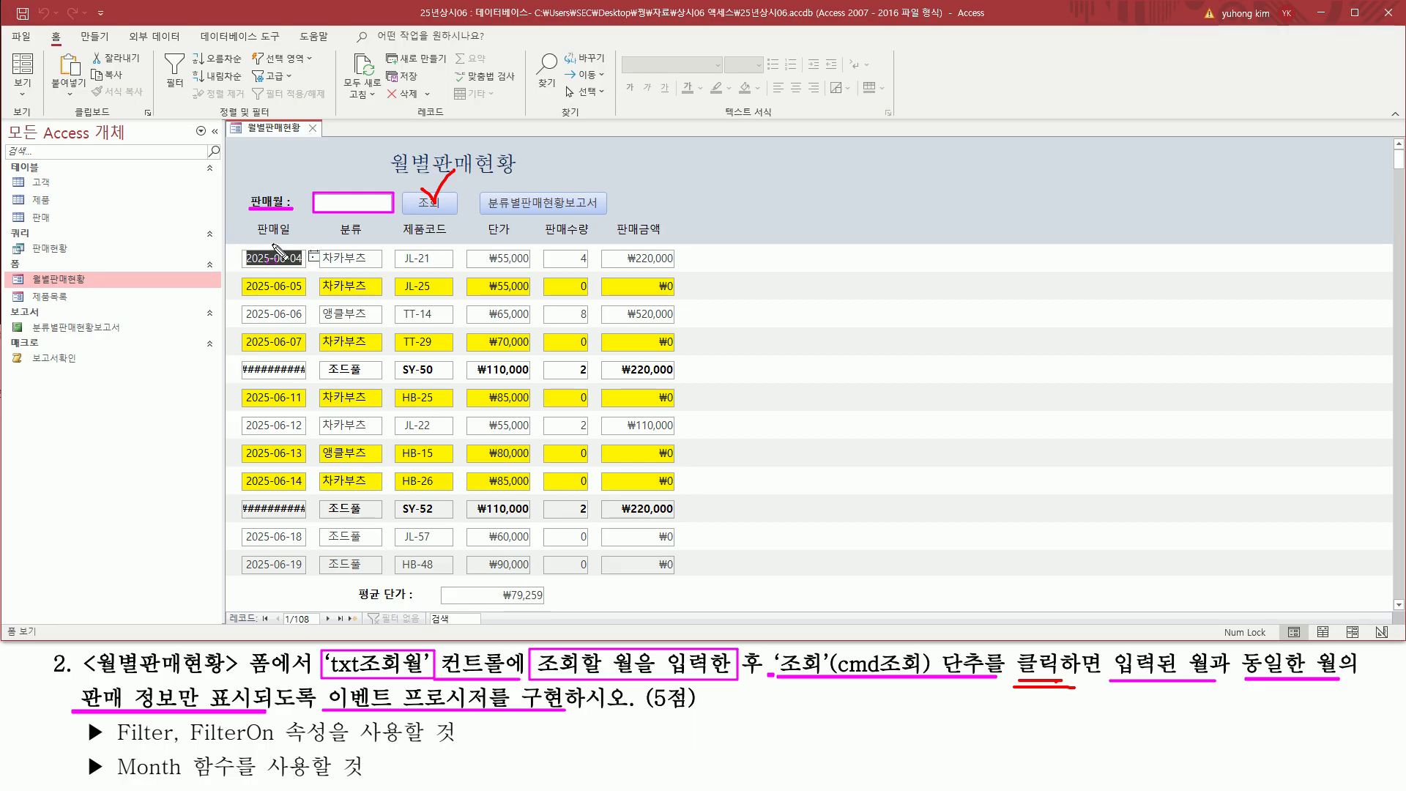
mouse_move(242, 249)
mouse_down()
mouse_move(286, 505)
mouse_move(322, 586)
mouse_move(310, 579)
mouse_up()
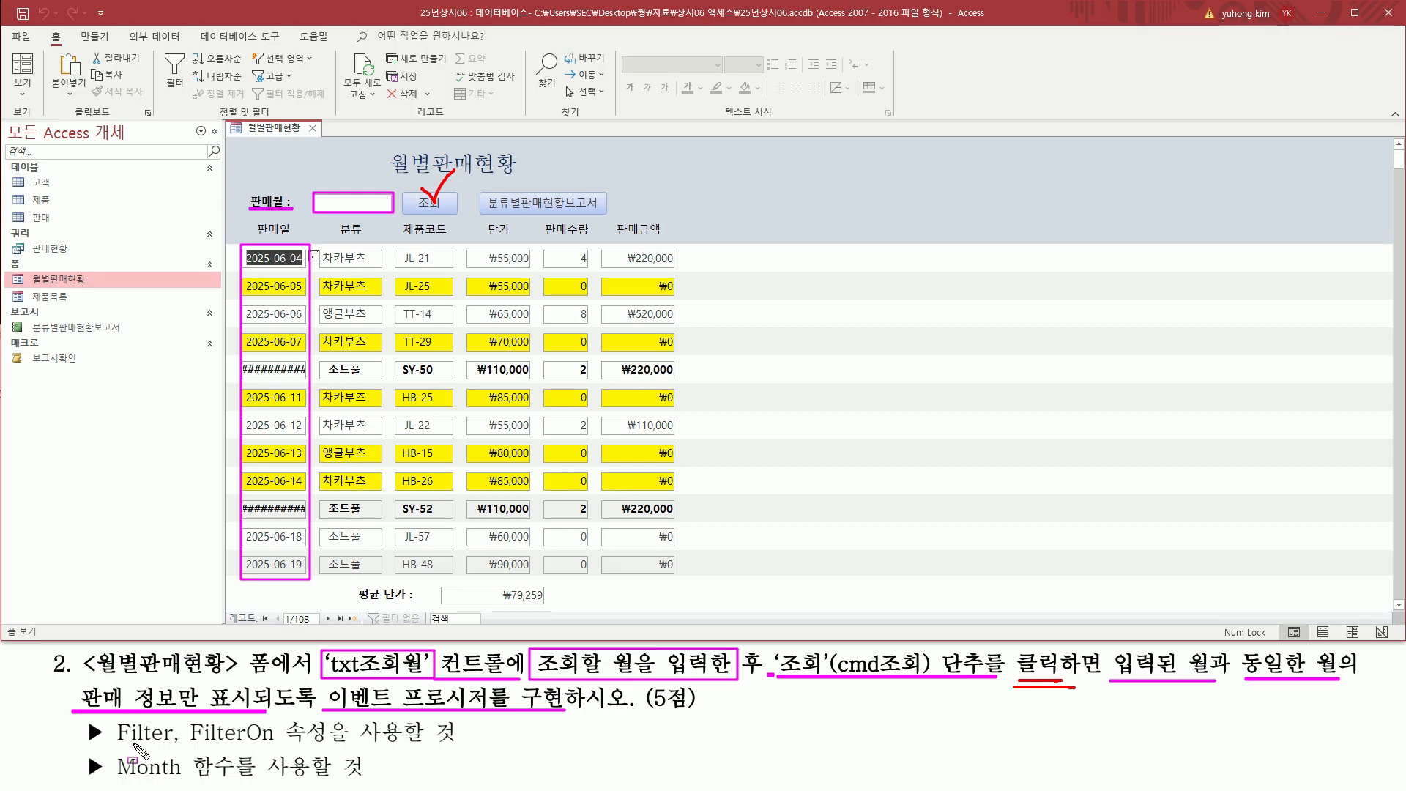
drag(111, 749, 438, 750)
drag(117, 781, 346, 781)
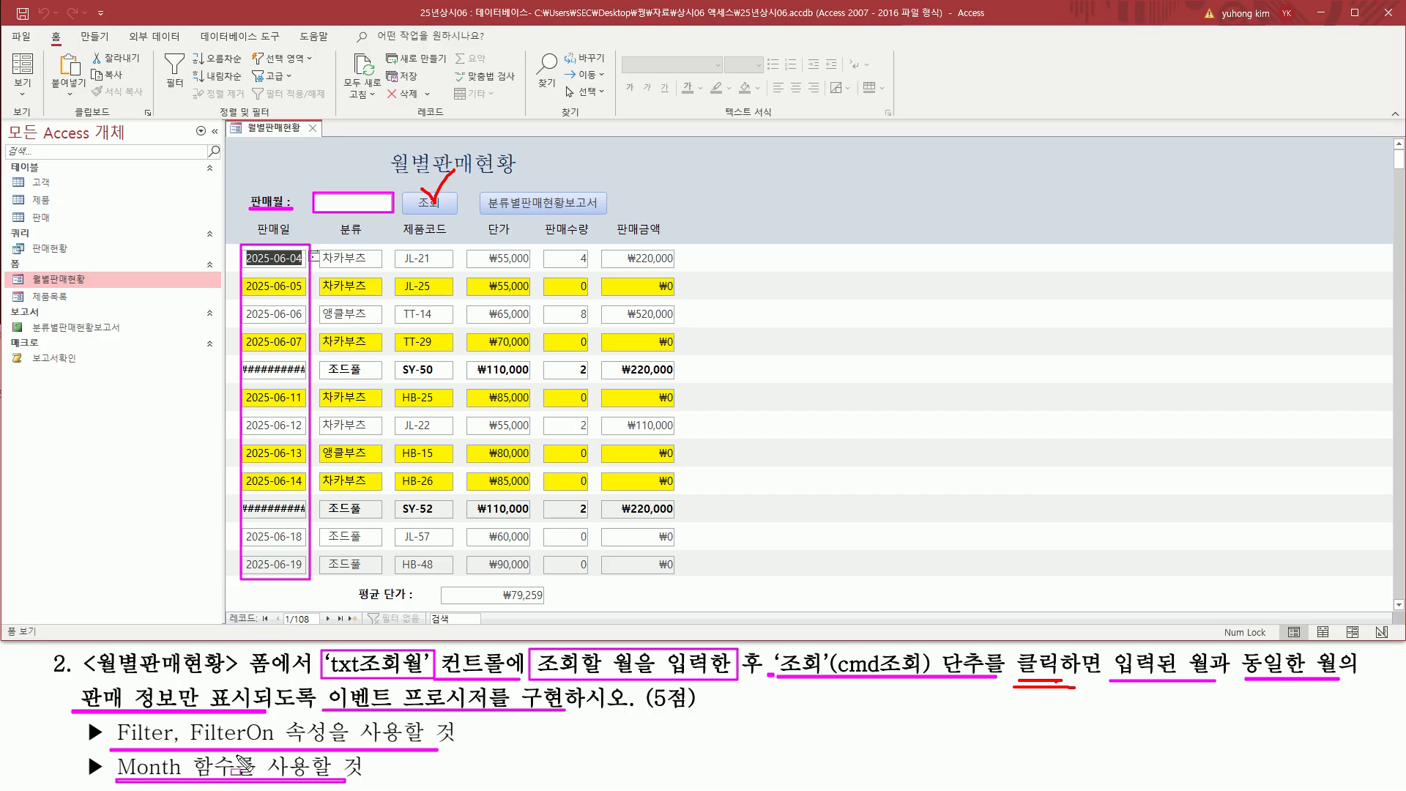
key(Escape)
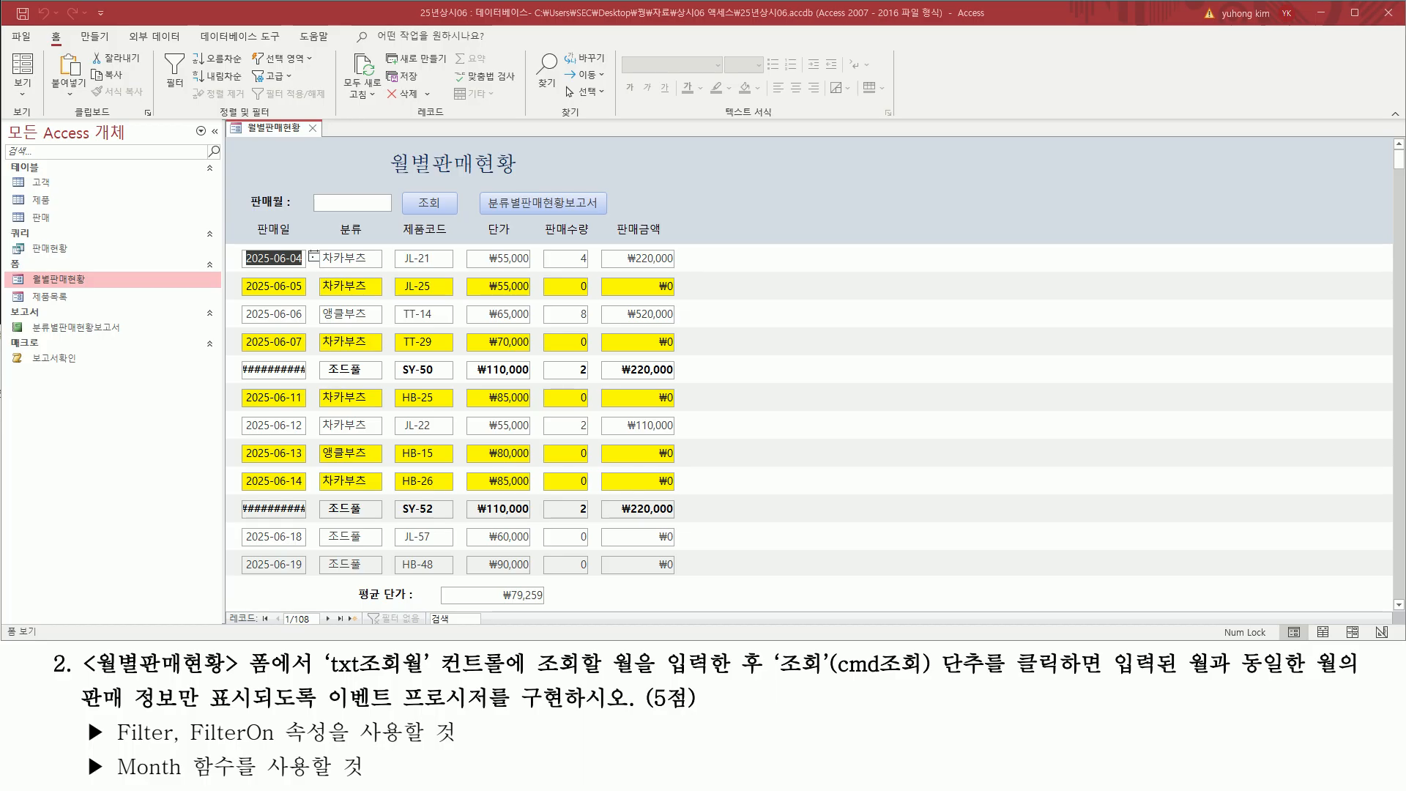
drag(355, 185, 353, 207)
drag(240, 248, 308, 577)
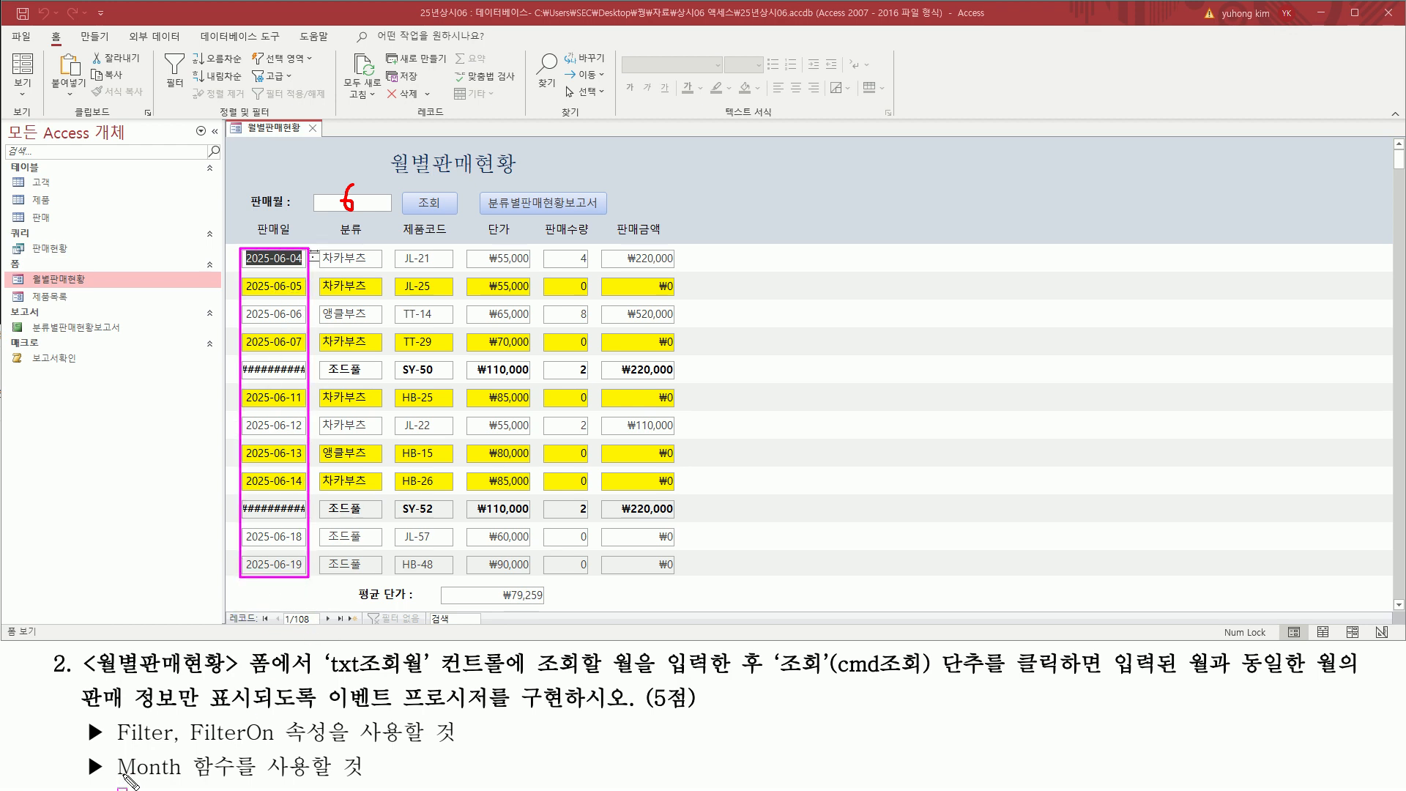
drag(148, 781, 228, 779)
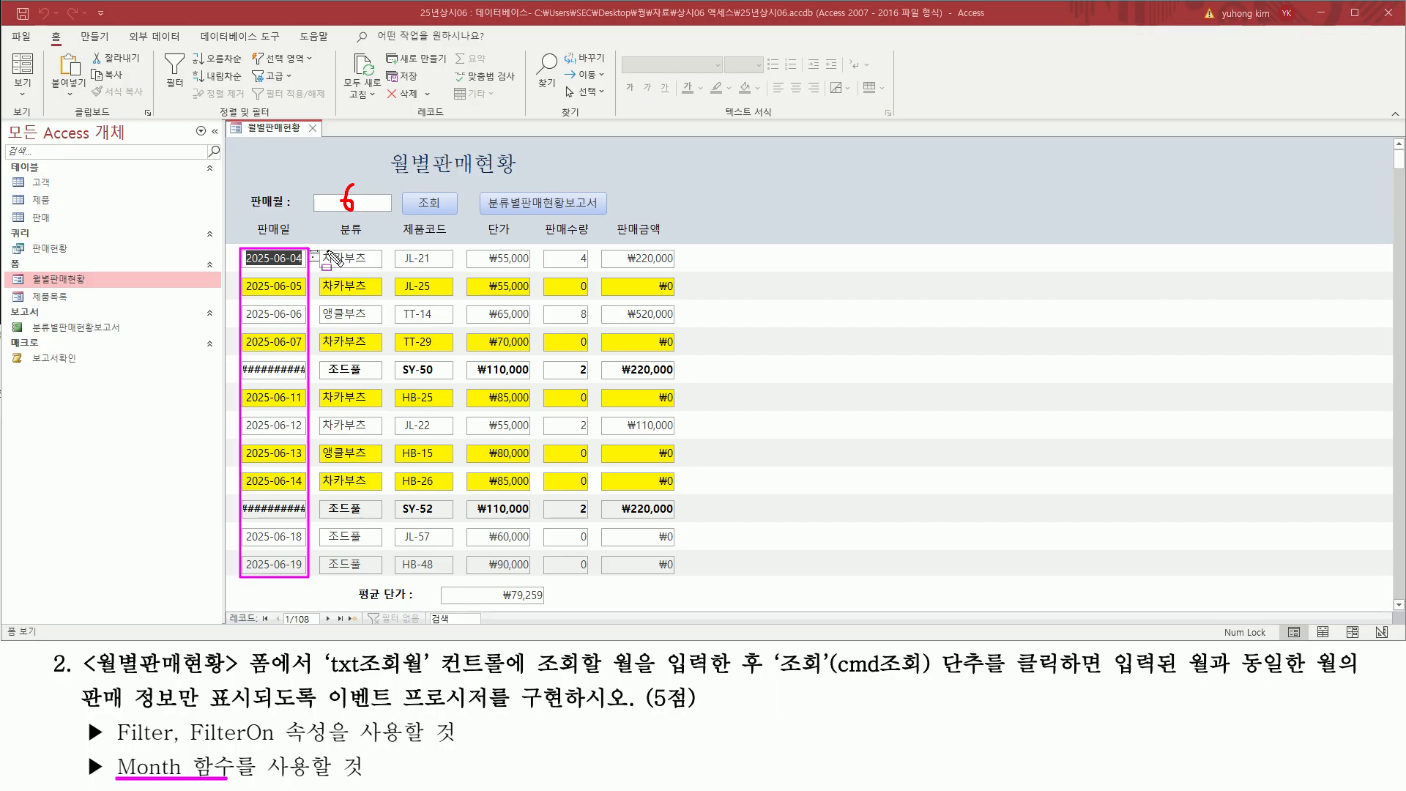
- Open the 월별판매현황 form in Design View and check the control name of the unbound 판매월 text box
right_click(278, 129)
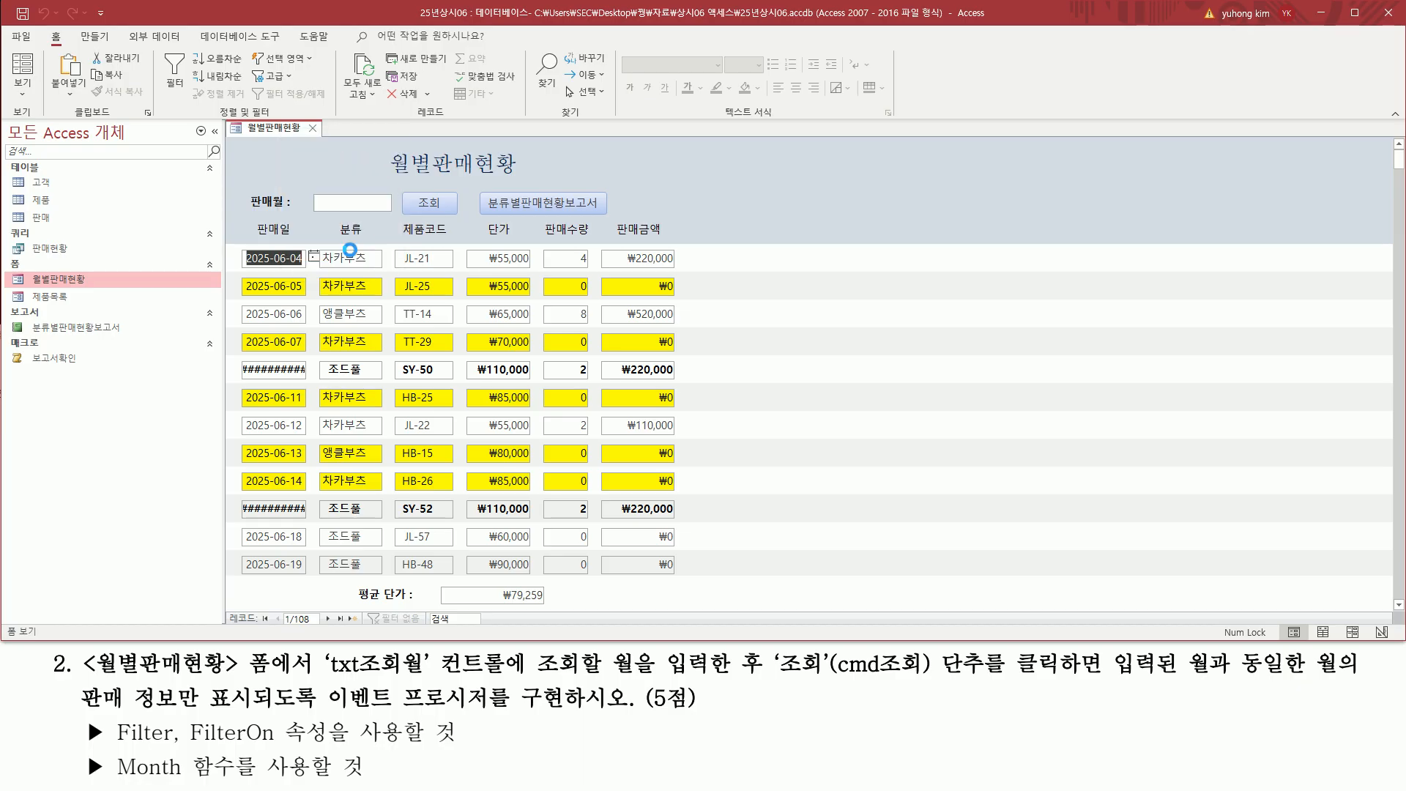
click(344, 247)
mouse_move(328, 686)
mouse_down()
mouse_move(615, 695)
mouse_move(505, 677)
mouse_move(505, 651)
mouse_up()
drag(329, 222, 408, 246)
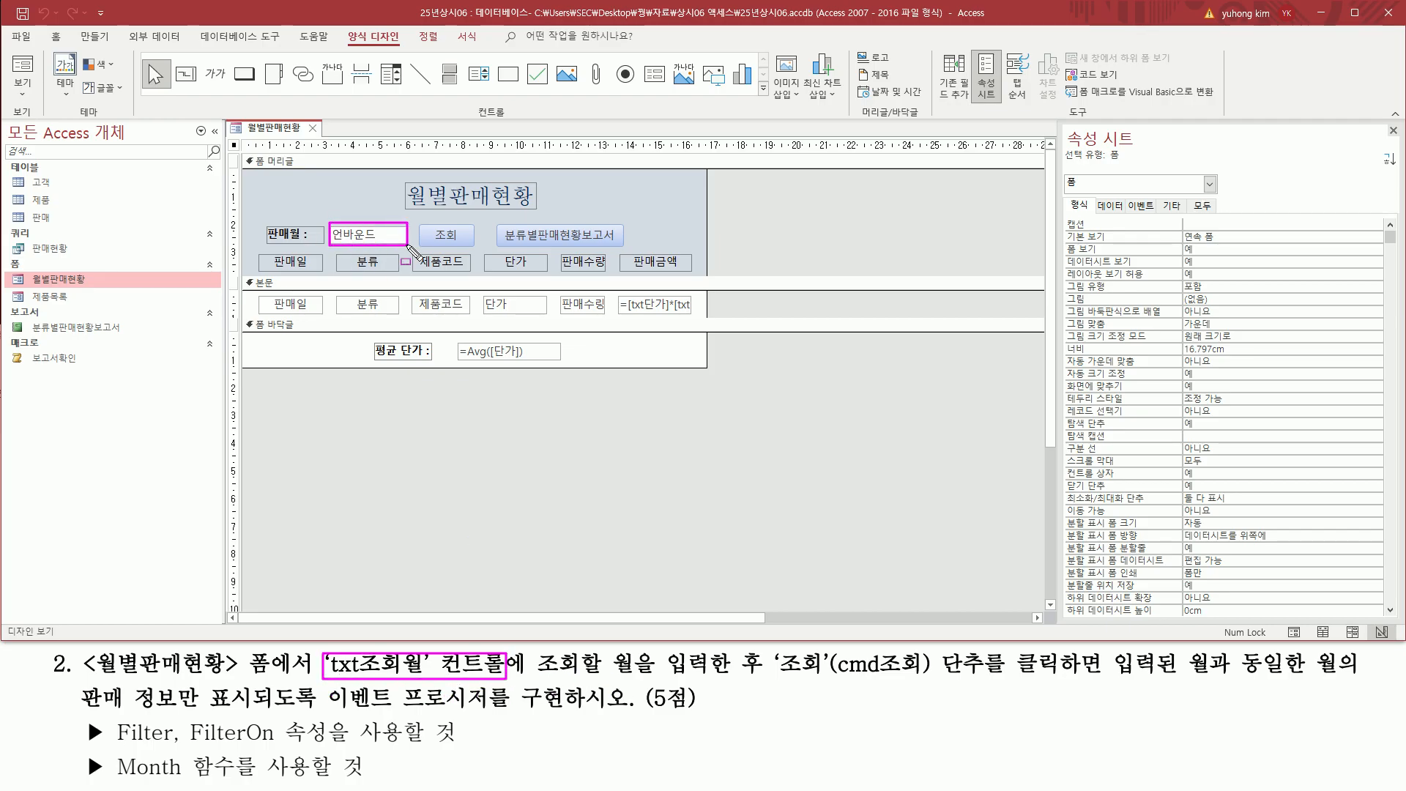
key(Escape)
click(375, 233)
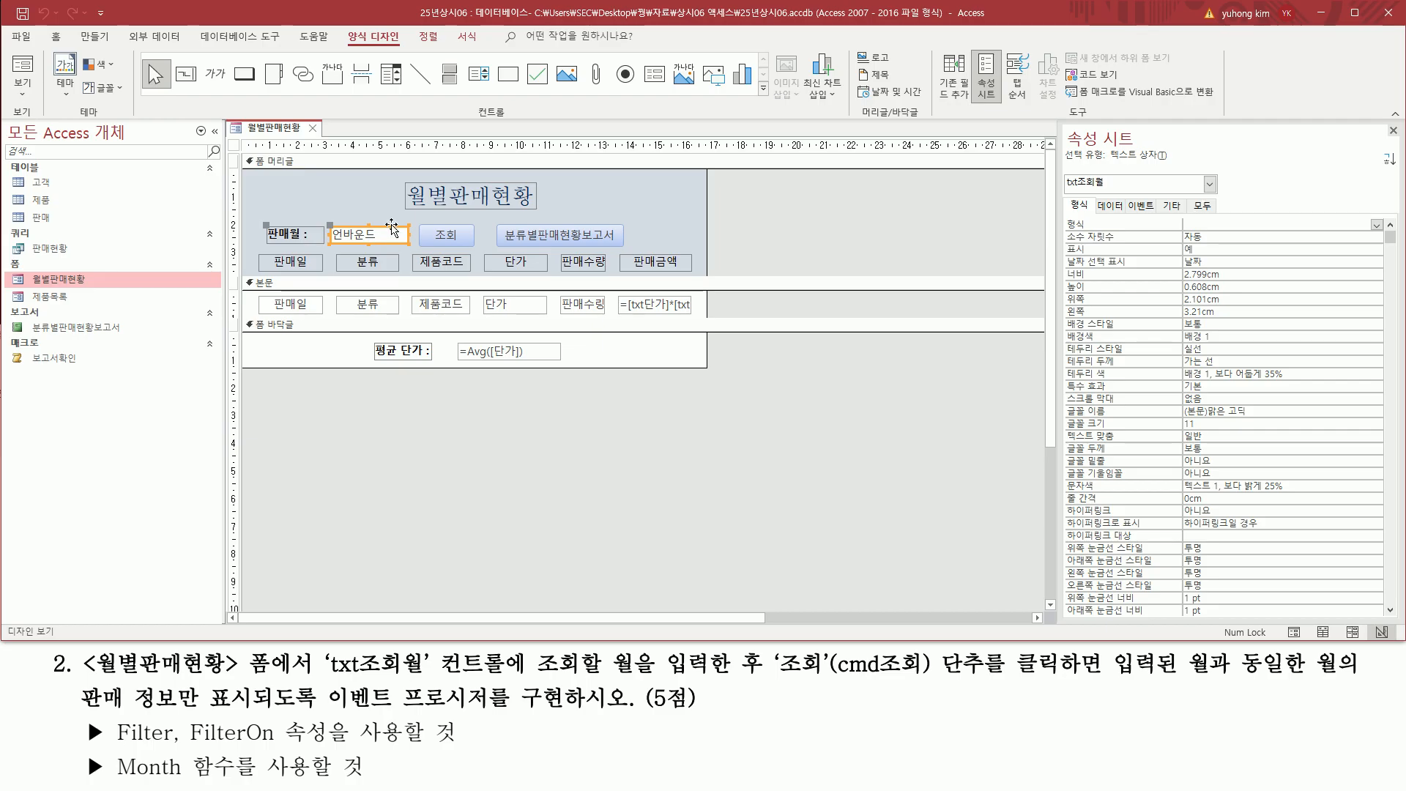
drag(1064, 174, 1110, 192)
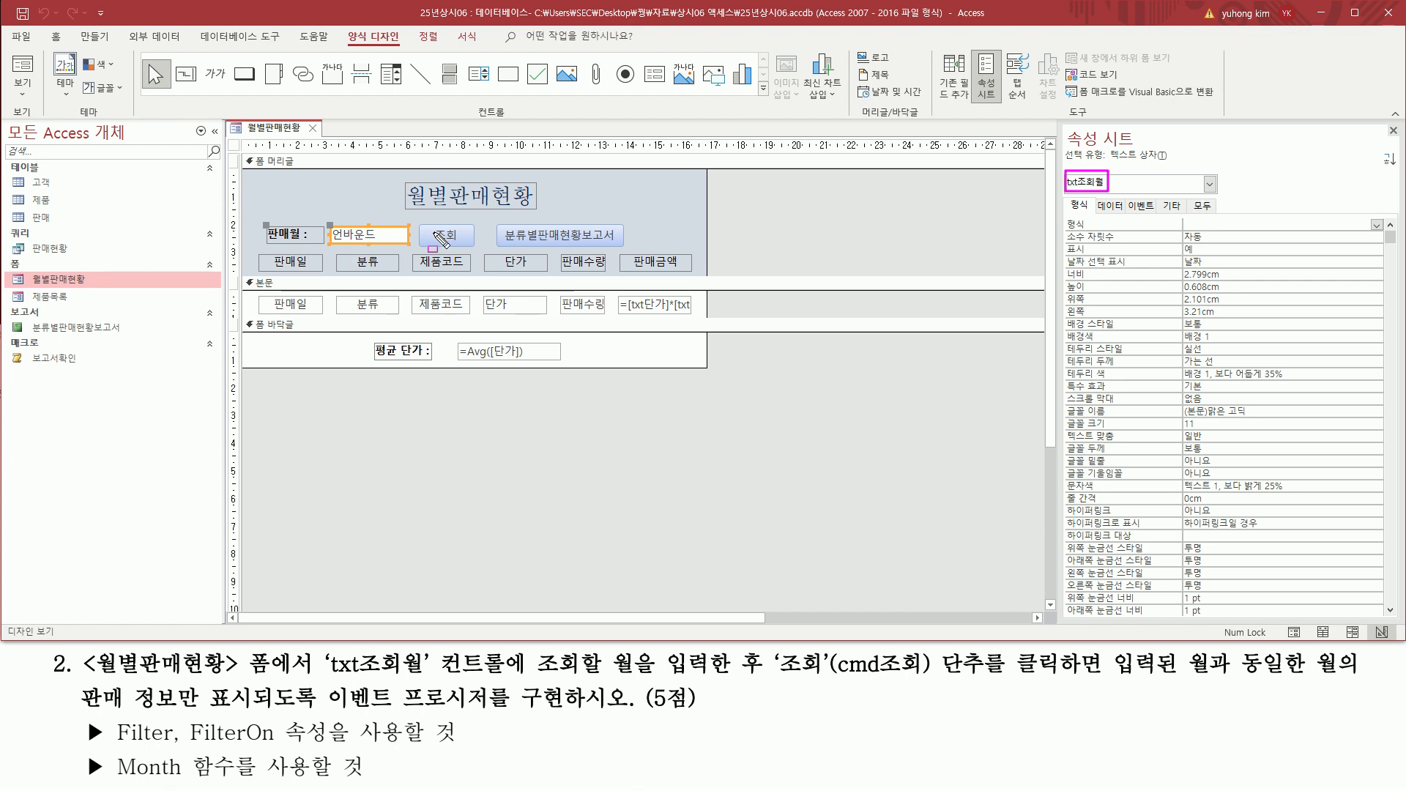
- Relate the 조회 button, the 판매월 input box and the 판매일 field to the task's click event and Month function
drag(421, 223, 476, 247)
drag(768, 675, 1068, 684)
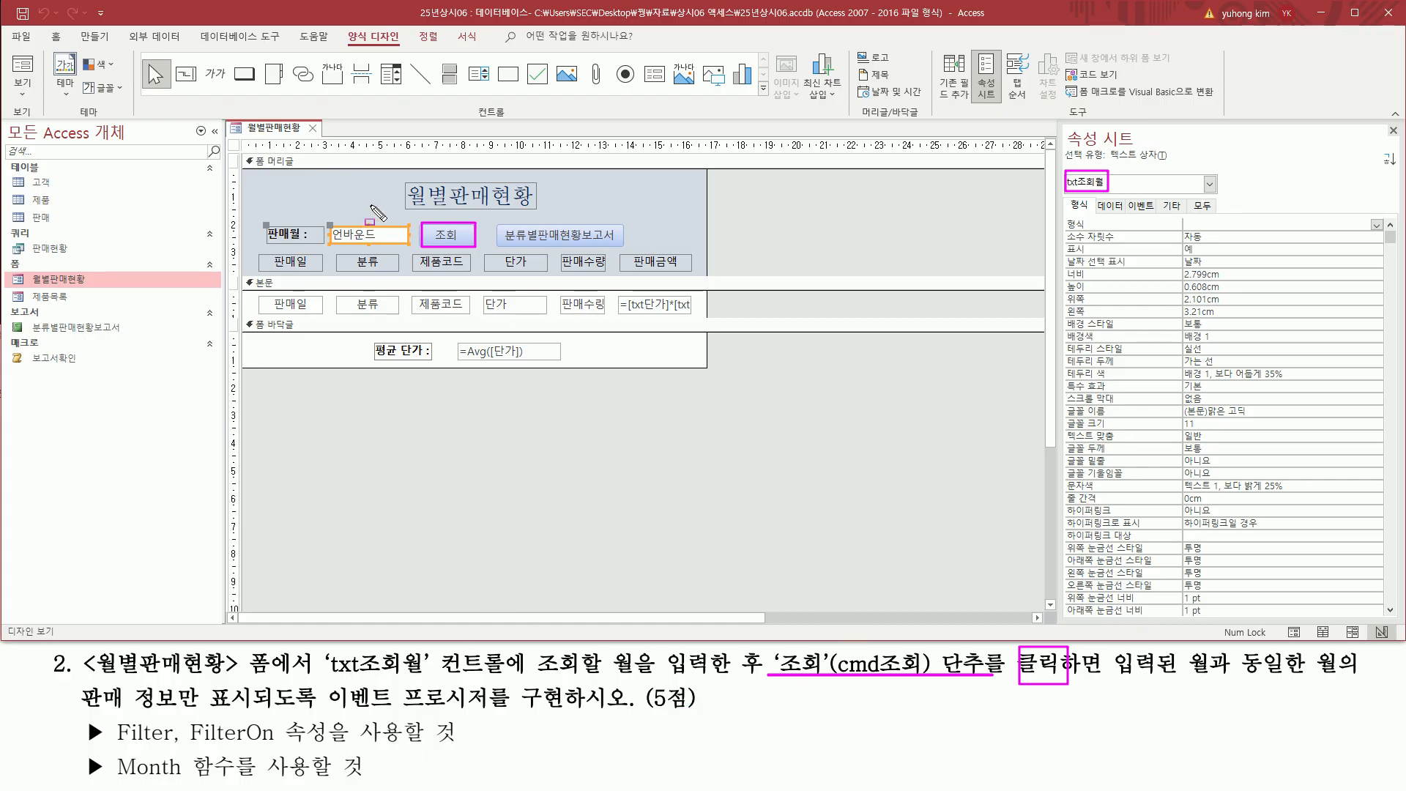
drag(376, 202, 365, 233)
drag(293, 291, 323, 283)
drag(116, 781, 242, 782)
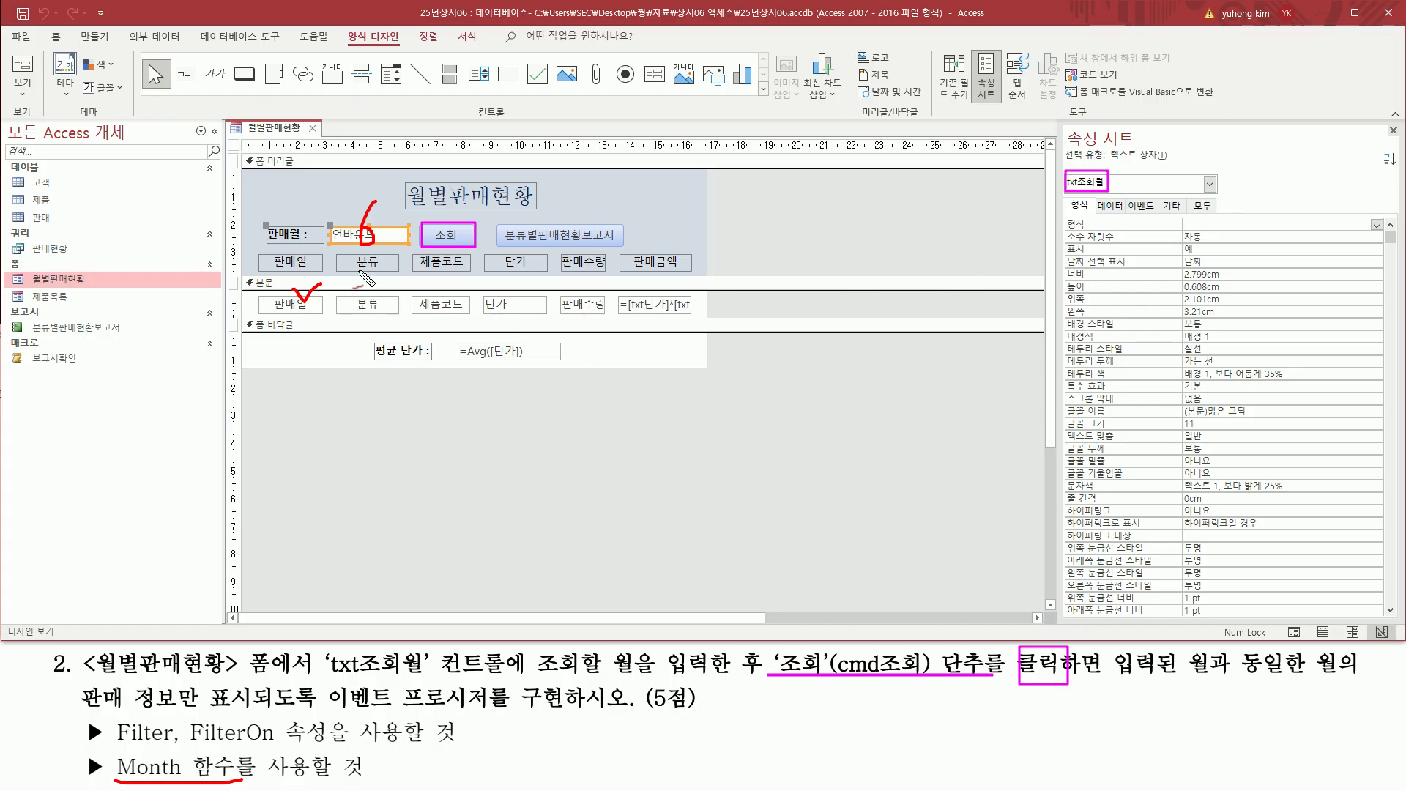
mouse_move(313, 309)
mouse_down()
mouse_move(301, 317)
mouse_move(279, 300)
mouse_move(311, 303)
mouse_up()
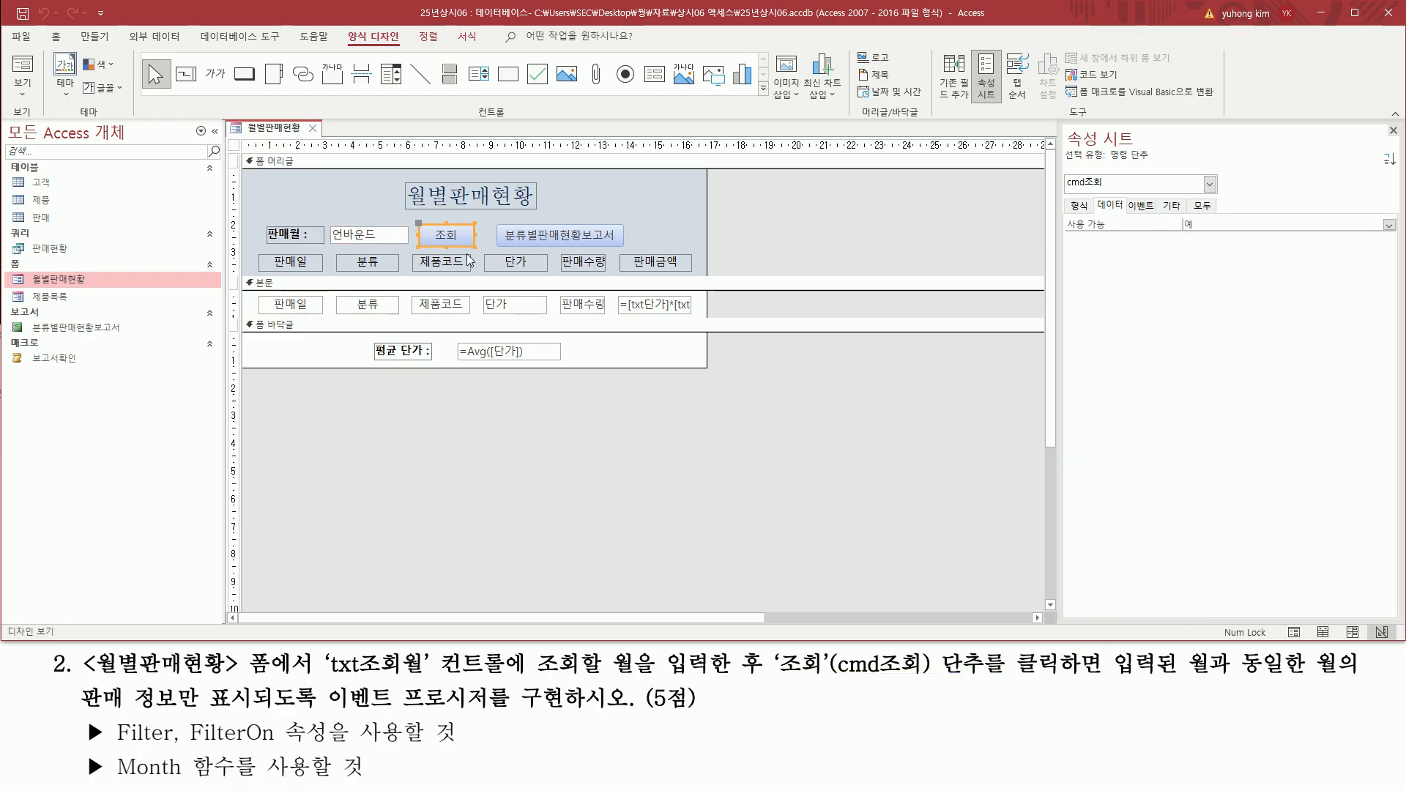
- Create an On Click event procedure for the cmd조회 button with the Code Builder (코드 작성기)
drag(405, 213, 489, 254)
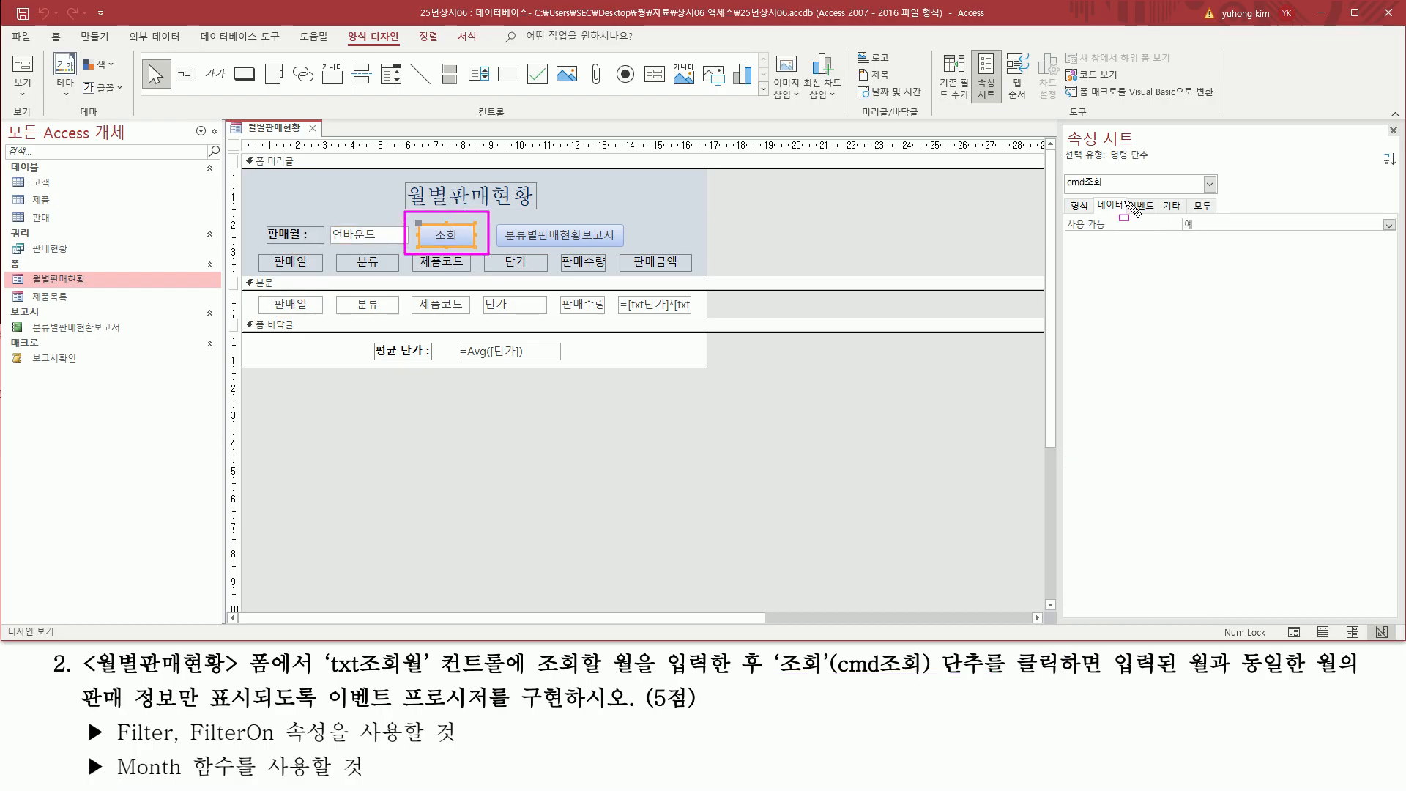
key(Escape)
click(1142, 206)
drag(1122, 190, 1160, 216)
mouse_move(1064, 233)
mouse_down()
mouse_move(1388, 227)
mouse_move(1397, 241)
mouse_up()
key(Escape)
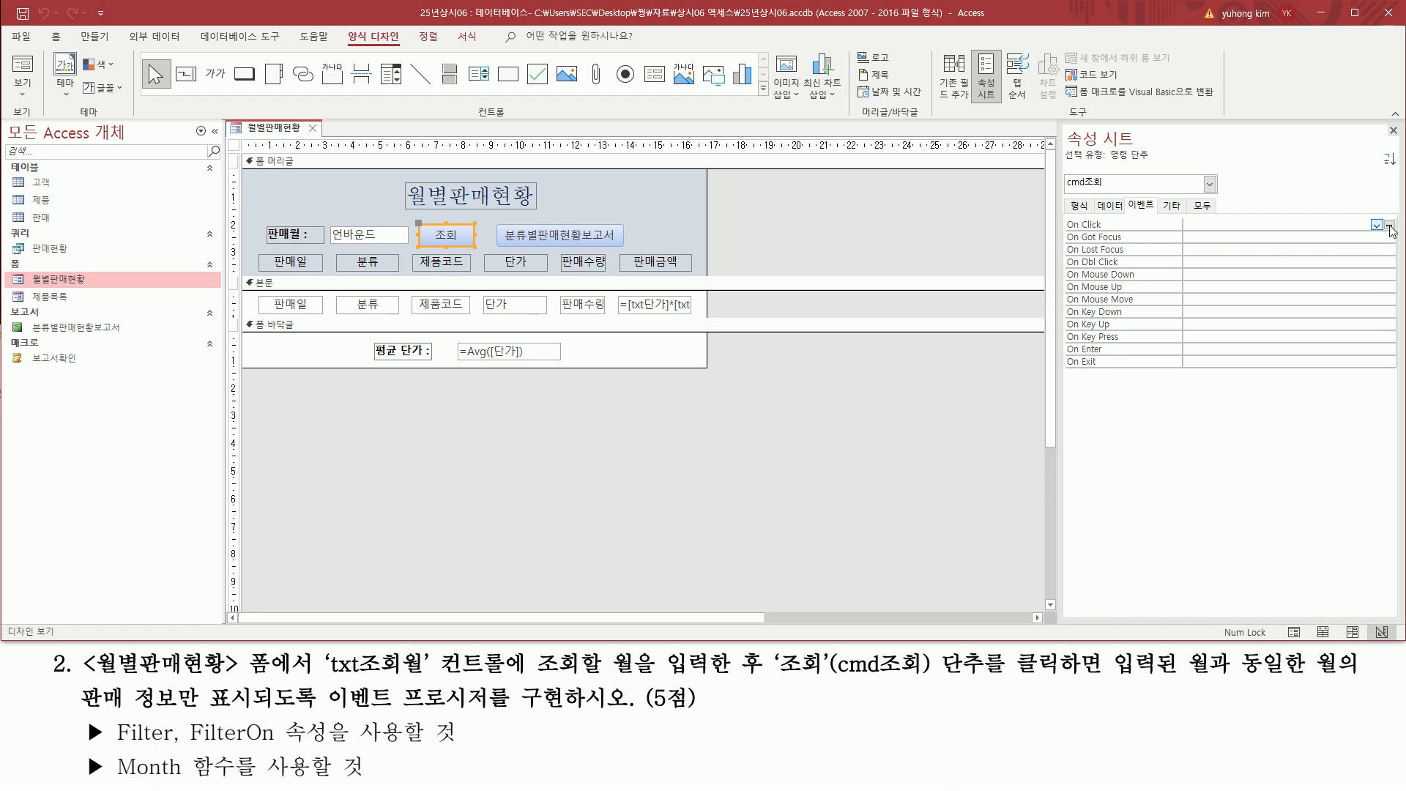
click(1387, 225)
drag(613, 178, 667, 196)
click(649, 189)
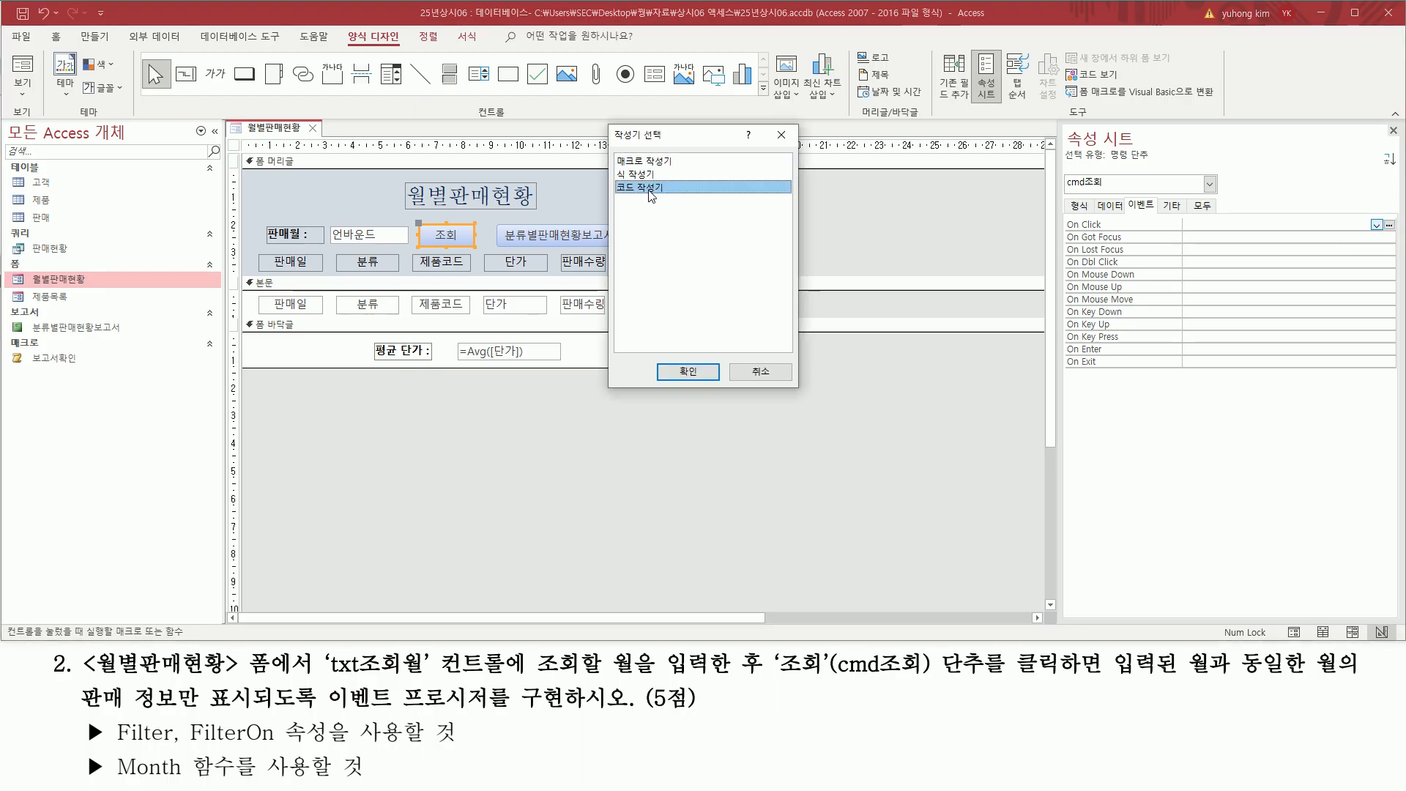
drag(651, 358, 727, 390)
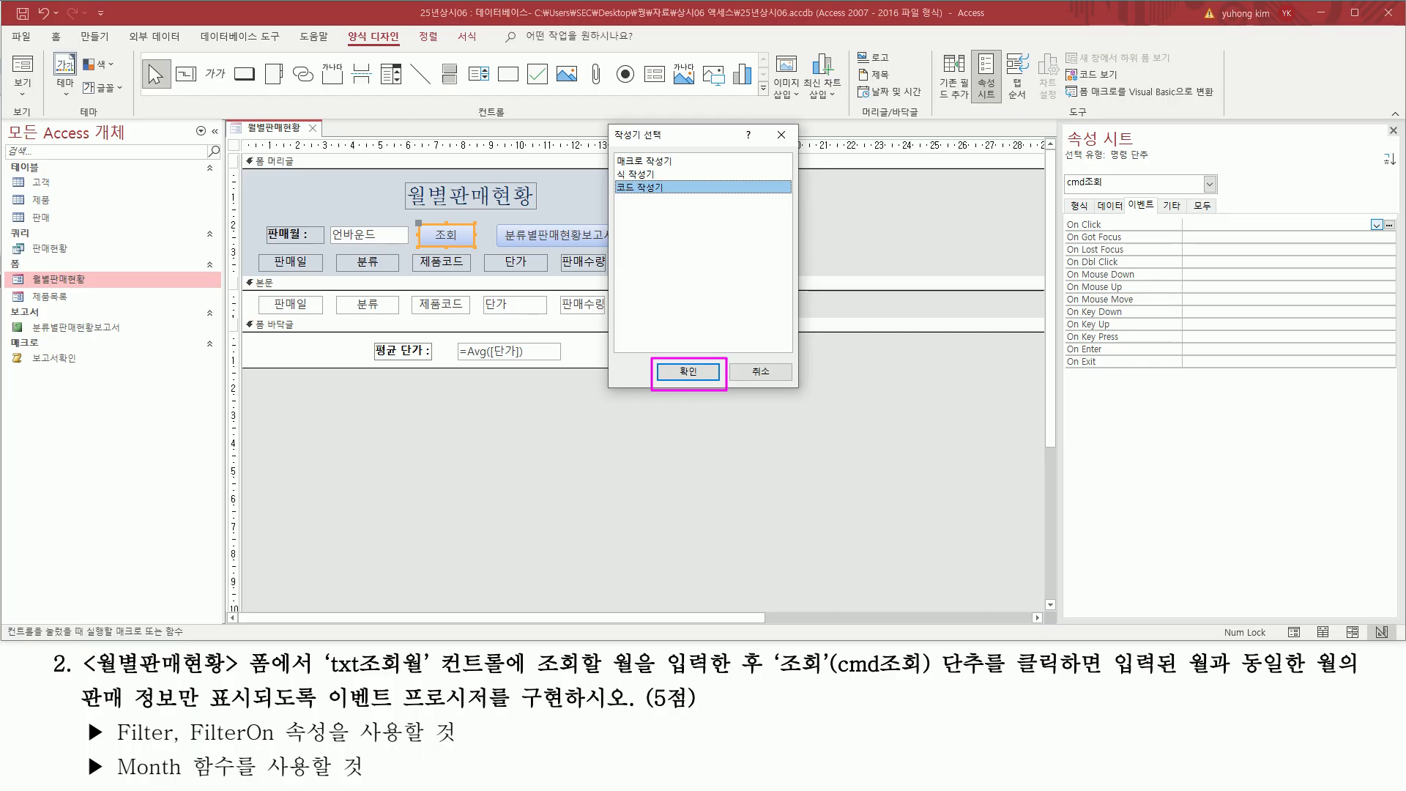
click(688, 371)
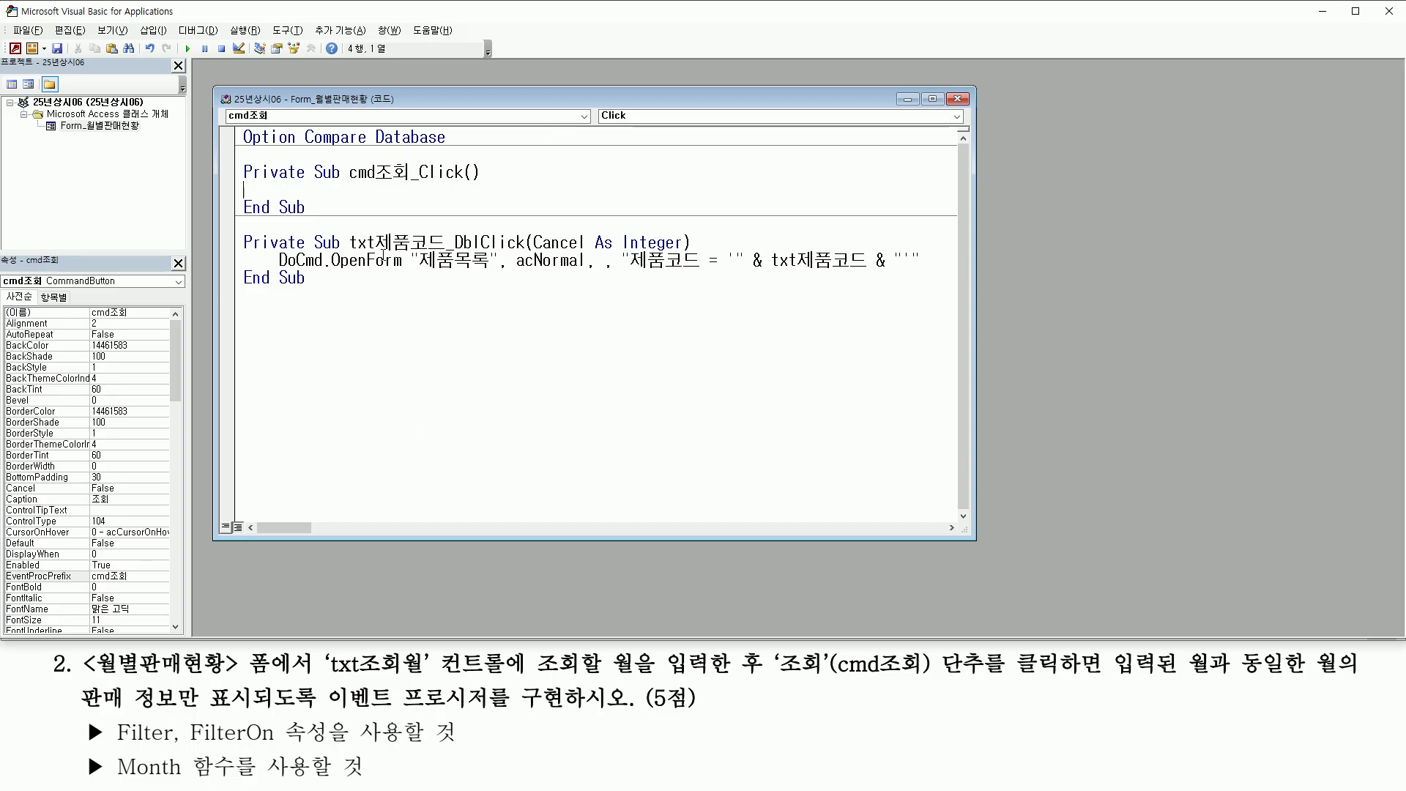
- Insert blank lines inside the cmd조회_Click procedure and place the cursor on its second body line
drag(348, 182, 480, 183)
mouse_move(246, 183)
mouse_down()
mouse_move(343, 210)
mouse_move(334, 197)
mouse_up()
key(Escape)
key(Return)
key(Return)
key(Return)
key(Return)
key(Return)
key(Up)
key(Up)
key(Up)
key(Up)
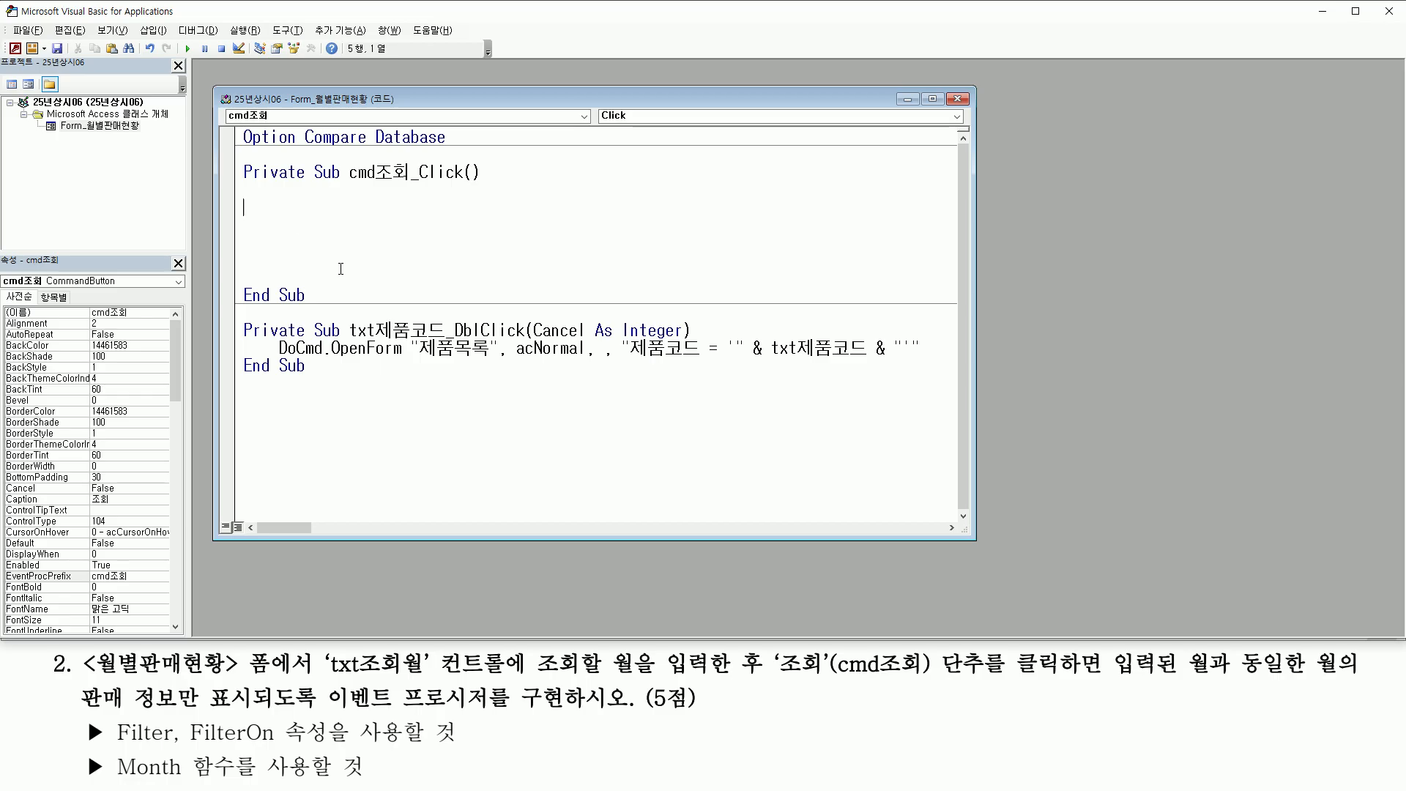
key(Escape)
- Begin the filter statement in cmd조회_Click with Me.Filter = "[판매일]
text(me.fi)
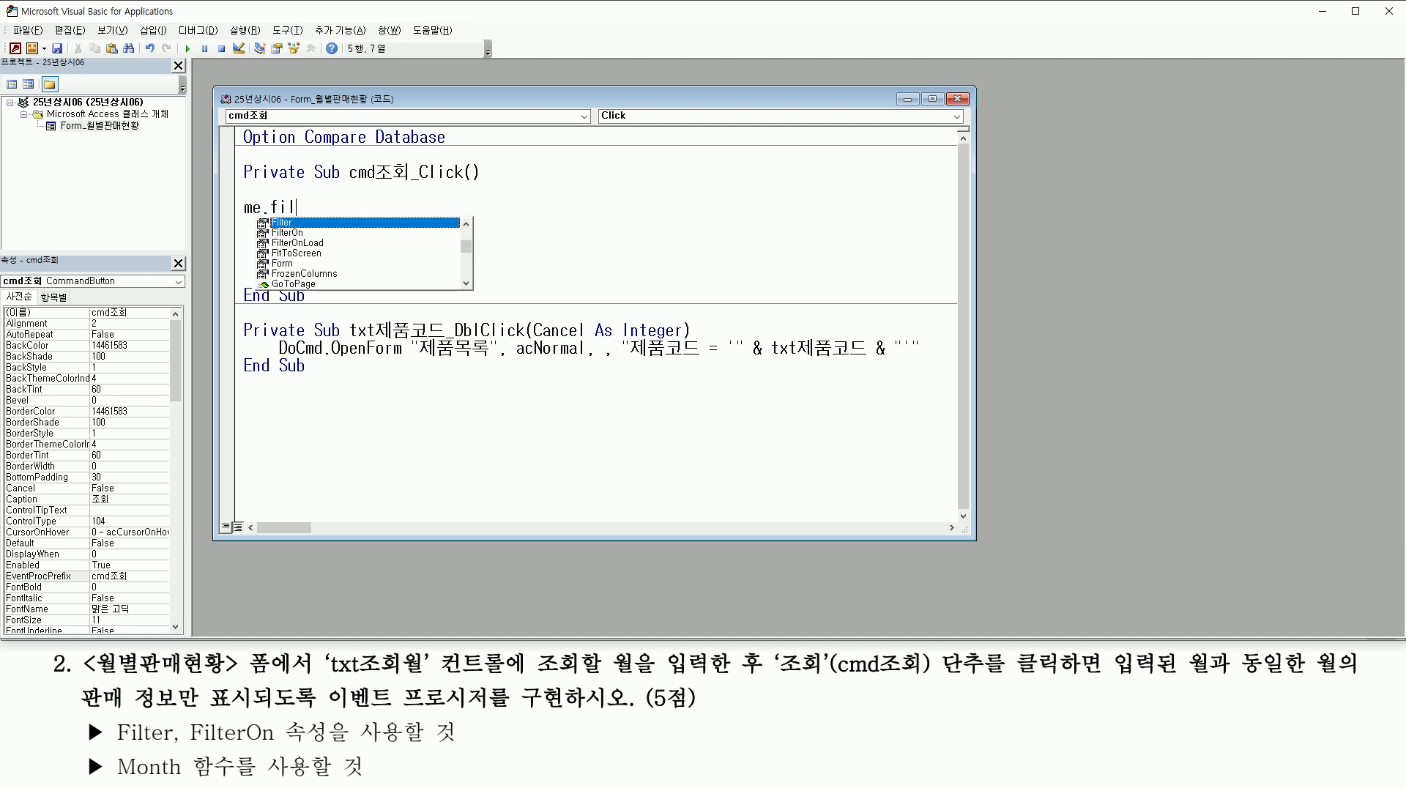
text(l)
key(Tab)
text(=)
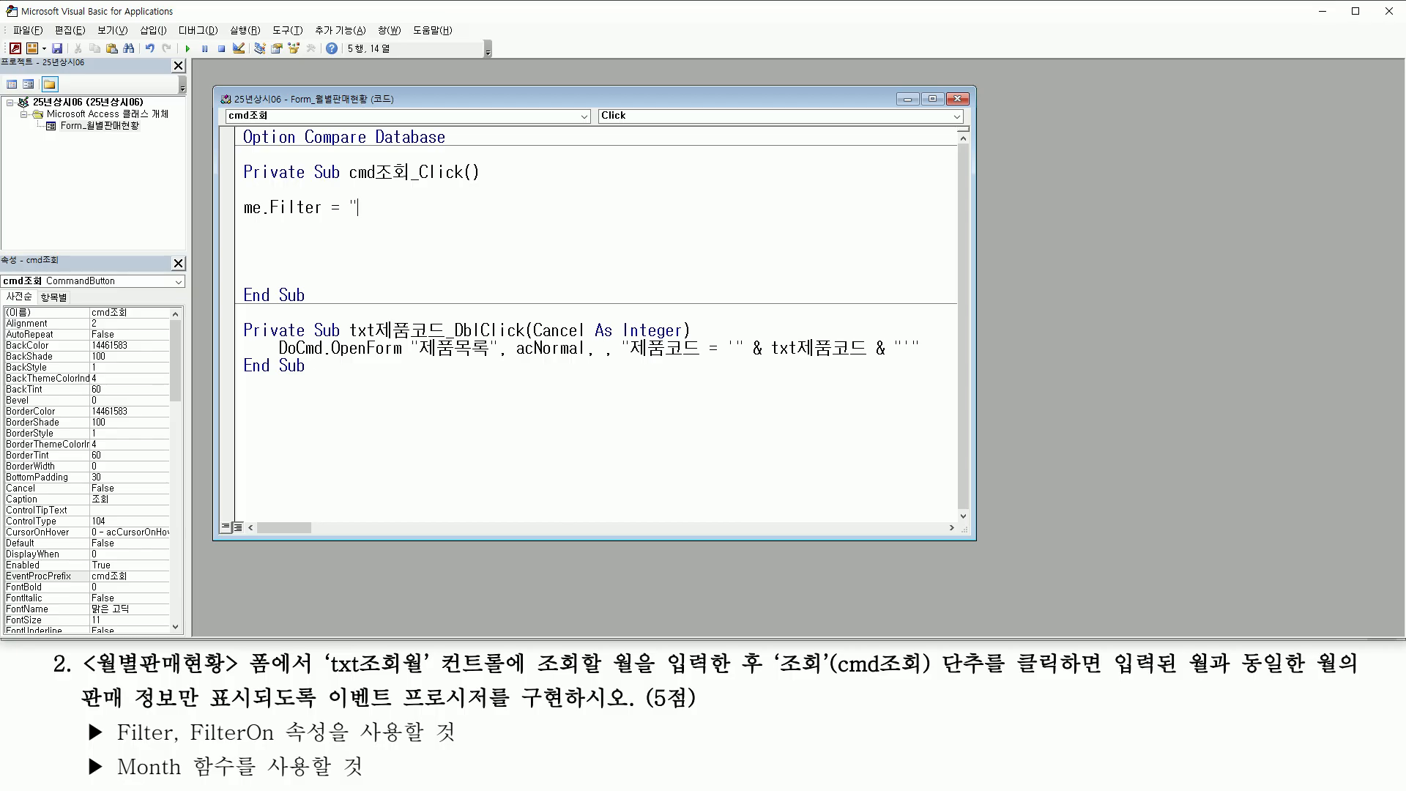
text("[판ㅁ)
text(매일])
- Wrap [판매일] in the month function and compare it with txt조회월 in the Me.Filter criterion
drag(354, 218, 430, 220)
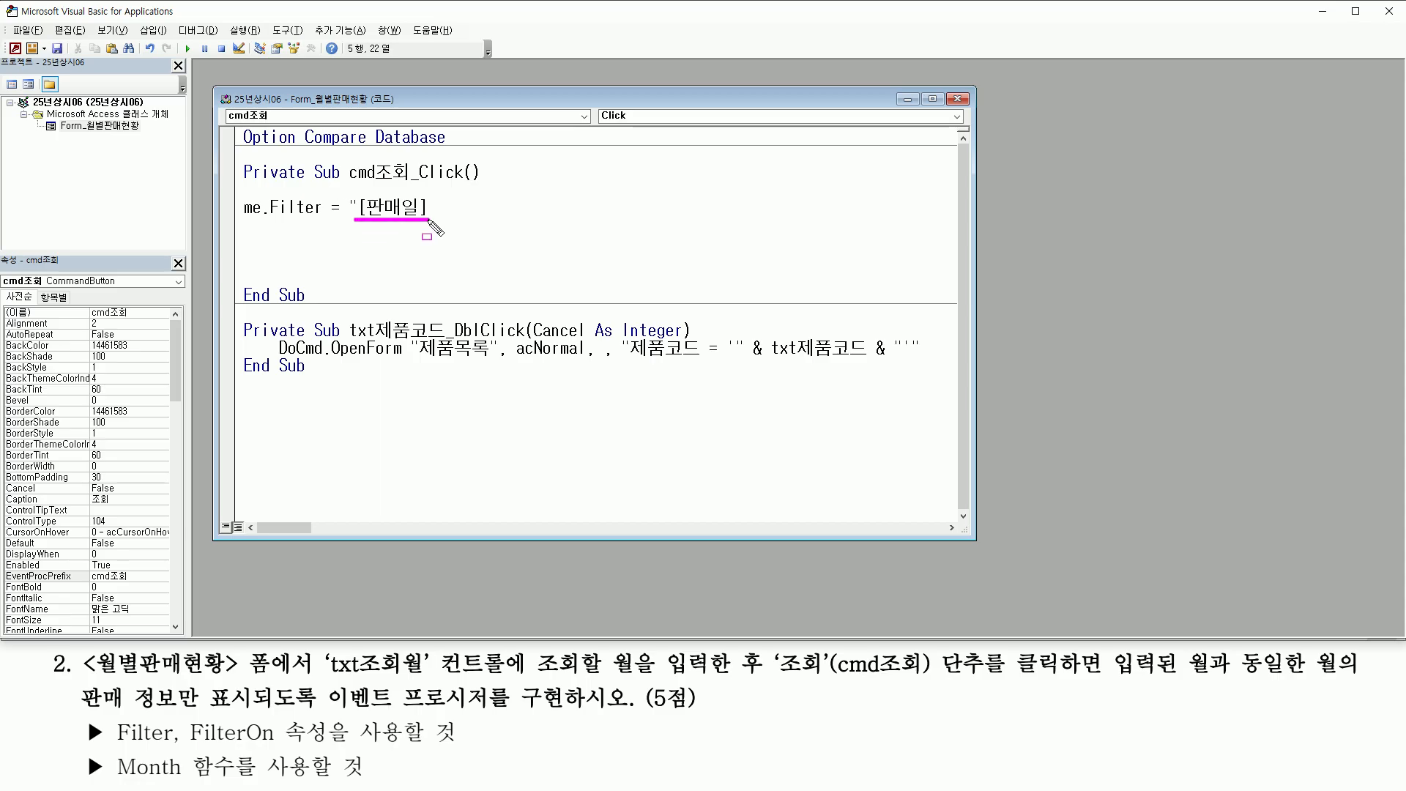
key(Escape)
click(359, 207)
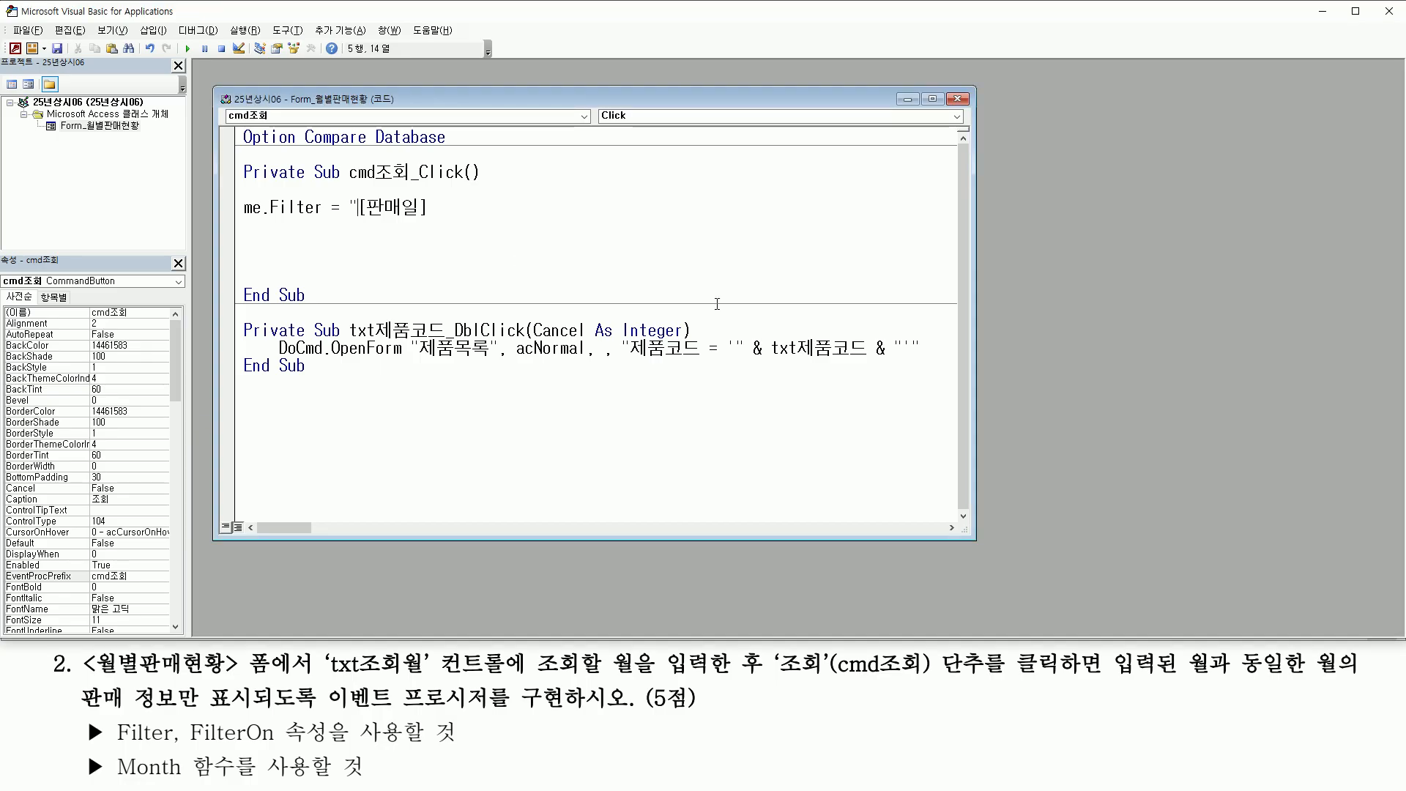
text(month)
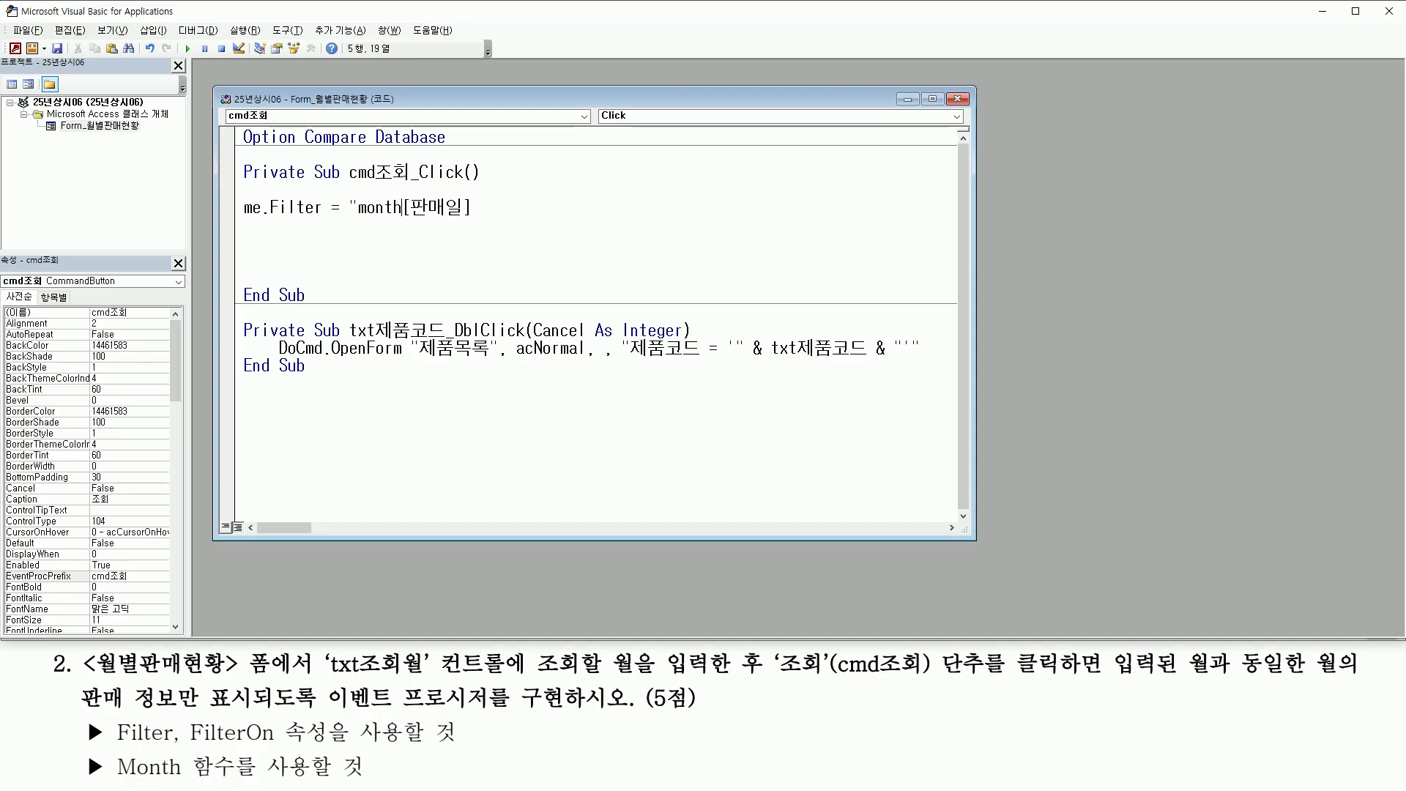
text(( [판매일])
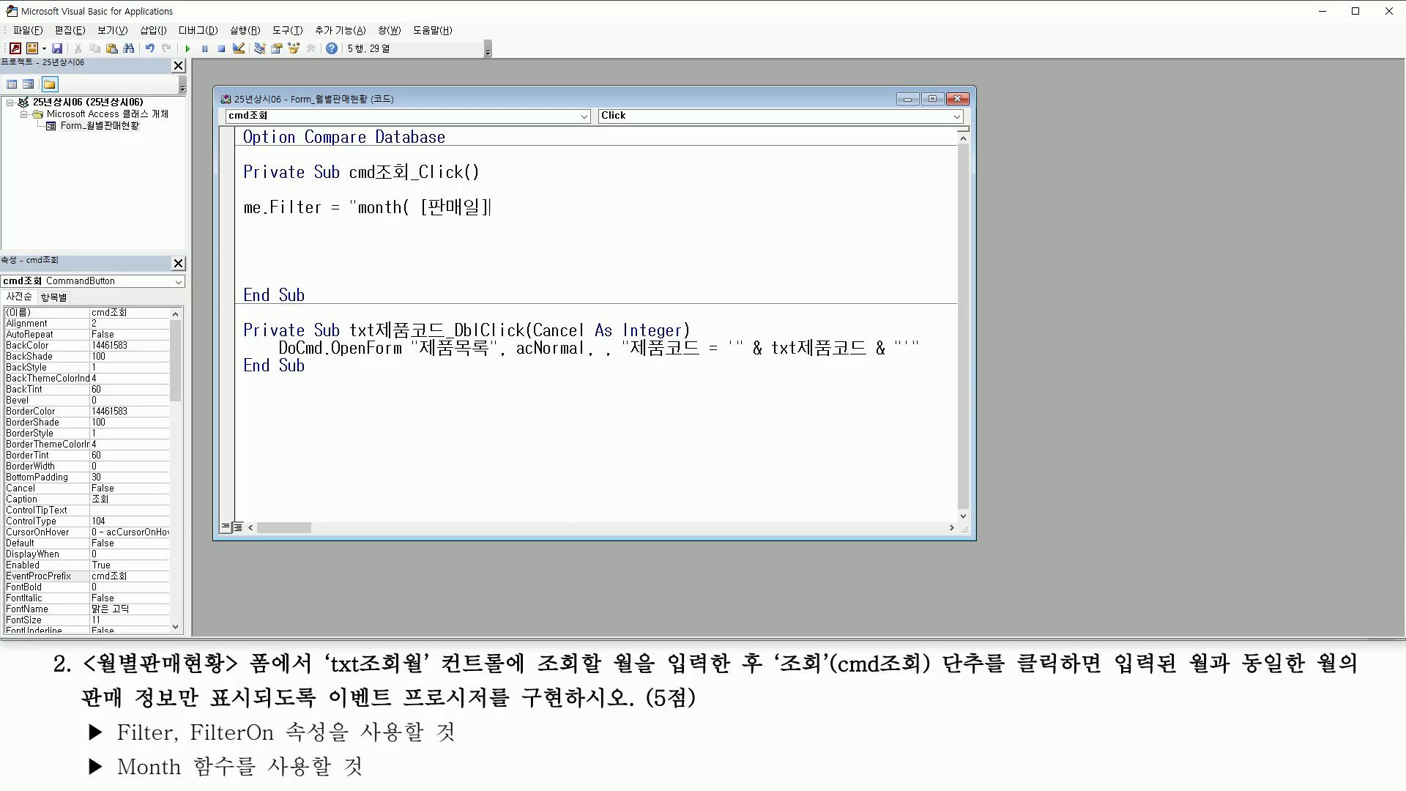
text( ))
click(494, 219)
key(BackSpace)
click(410, 208)
key(Delete)
text(xt조회월)
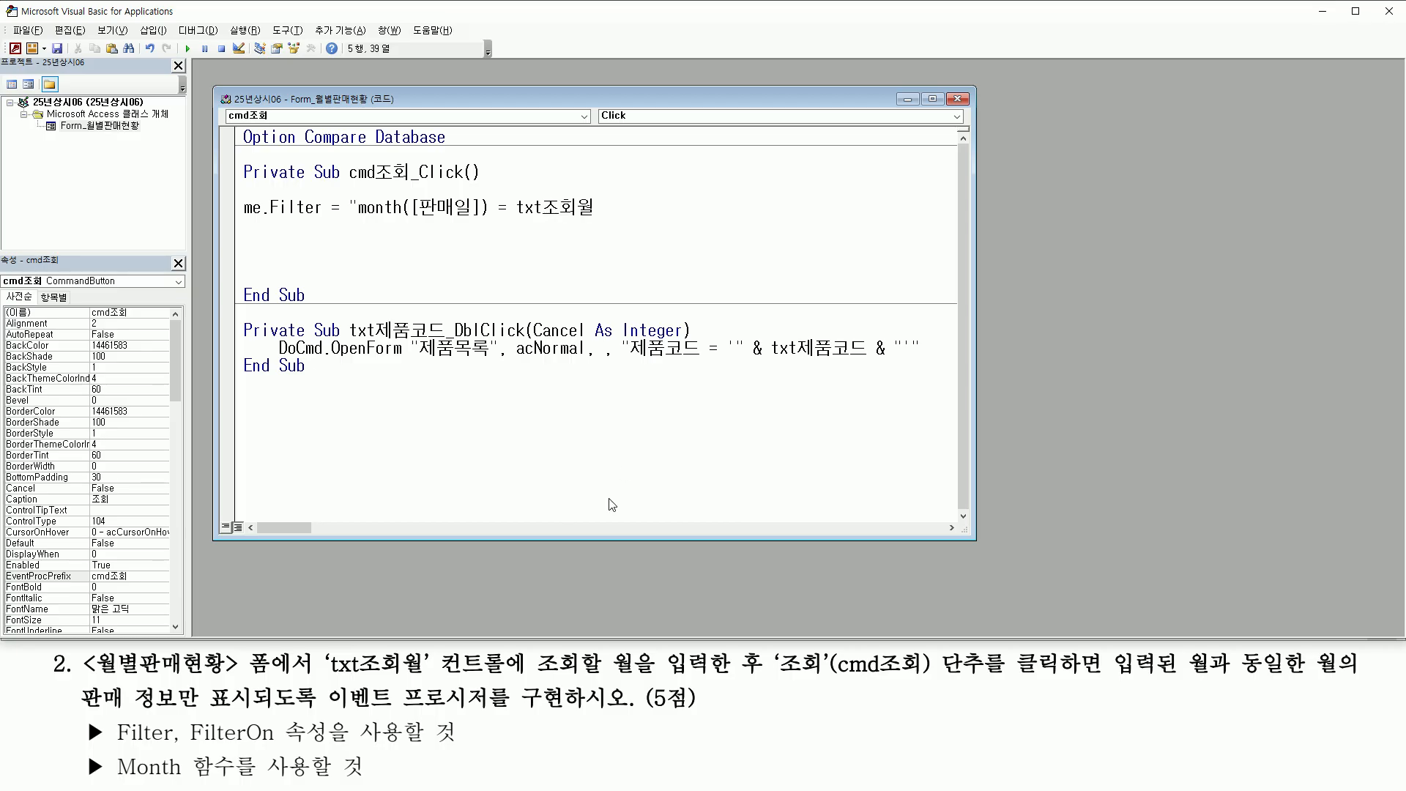
- Close the criterion string after the equals sign and concatenate the control, giving Me.Filter = "month([판매일]) = " & txt조회월
mouse_move(323, 675)
mouse_down()
mouse_move(431, 675)
mouse_move(432, 654)
mouse_up()
drag(530, 680, 716, 681)
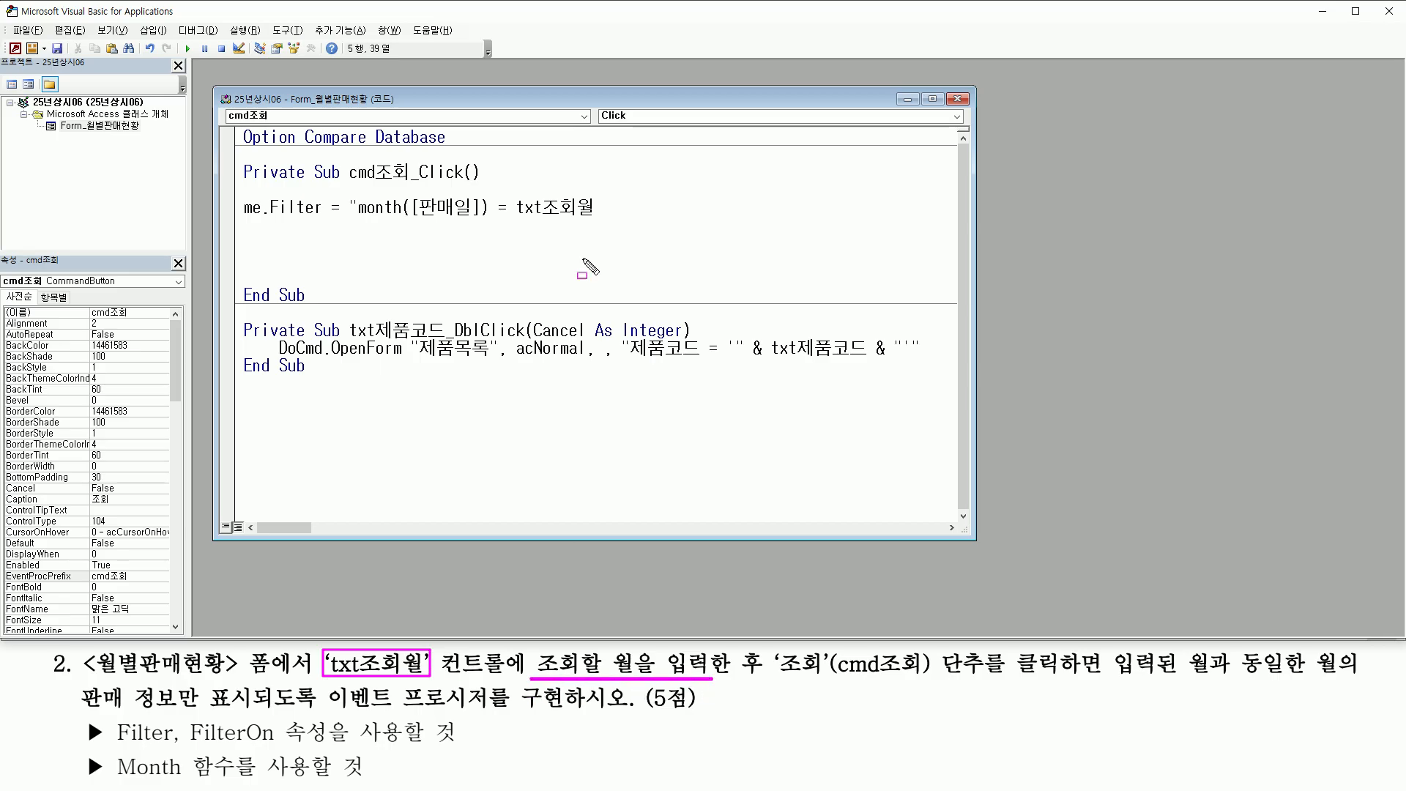
key(Escape)
click(503, 208)
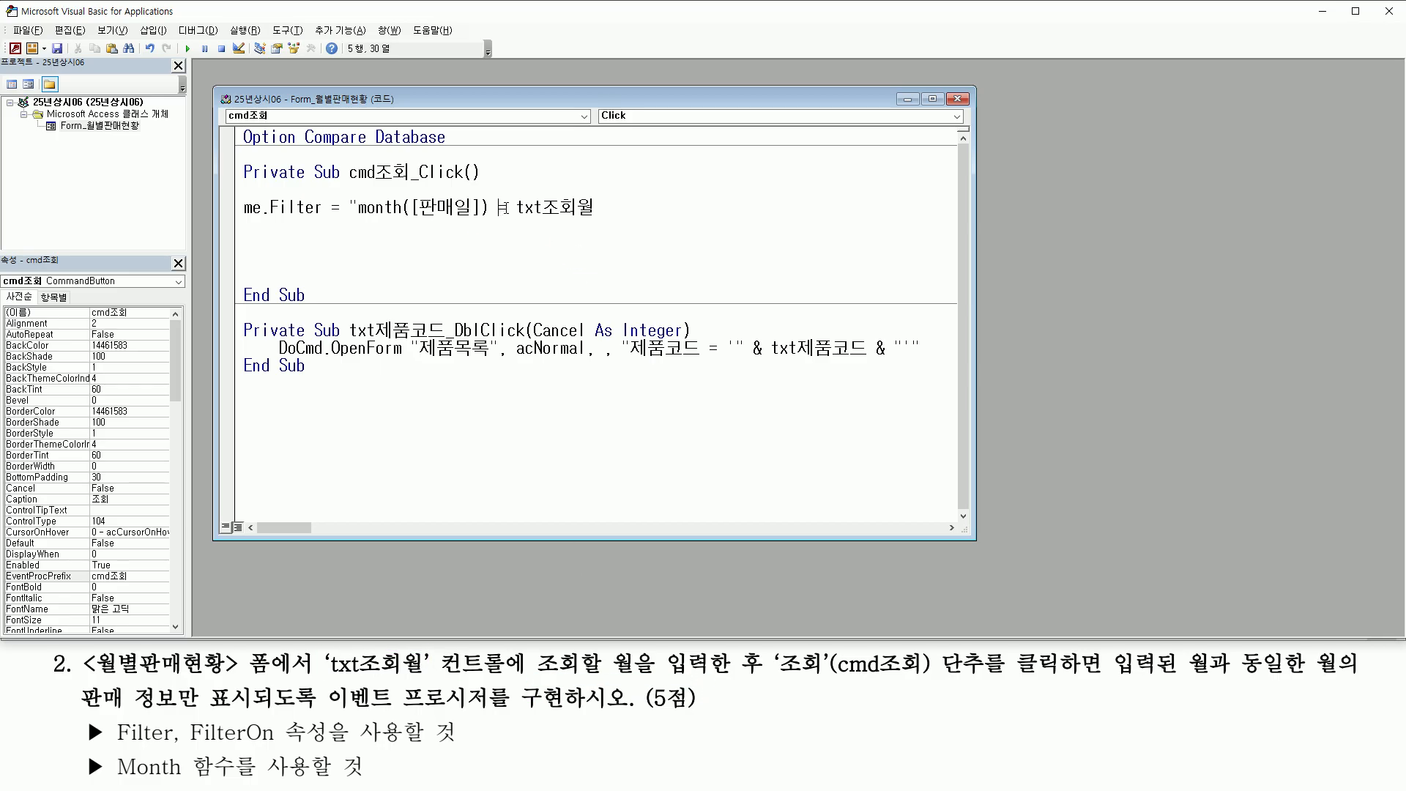
text(" &)
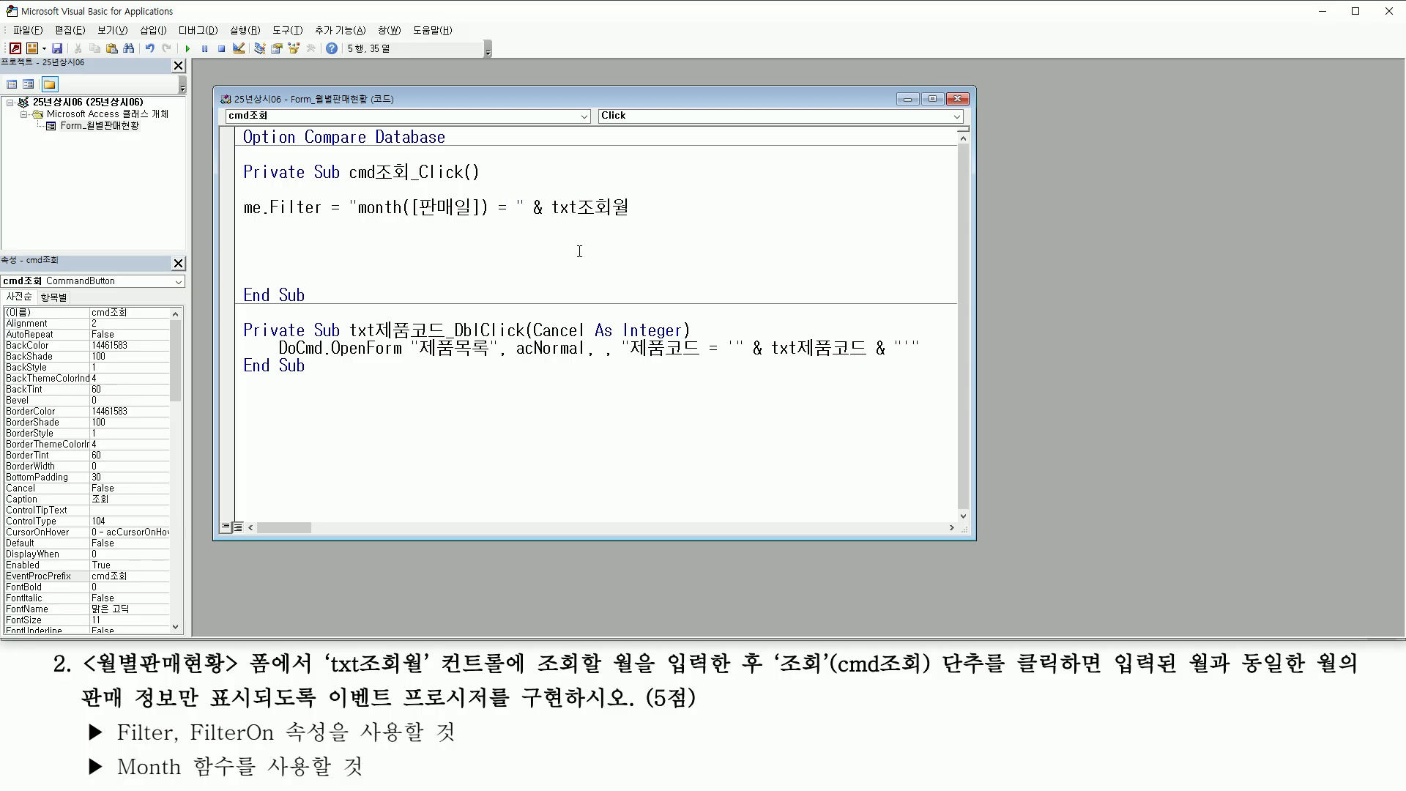
key(Down)
- Duplicate the Me.Filter statement two lines below the original in cmd조회_Click
drag(551, 219, 631, 220)
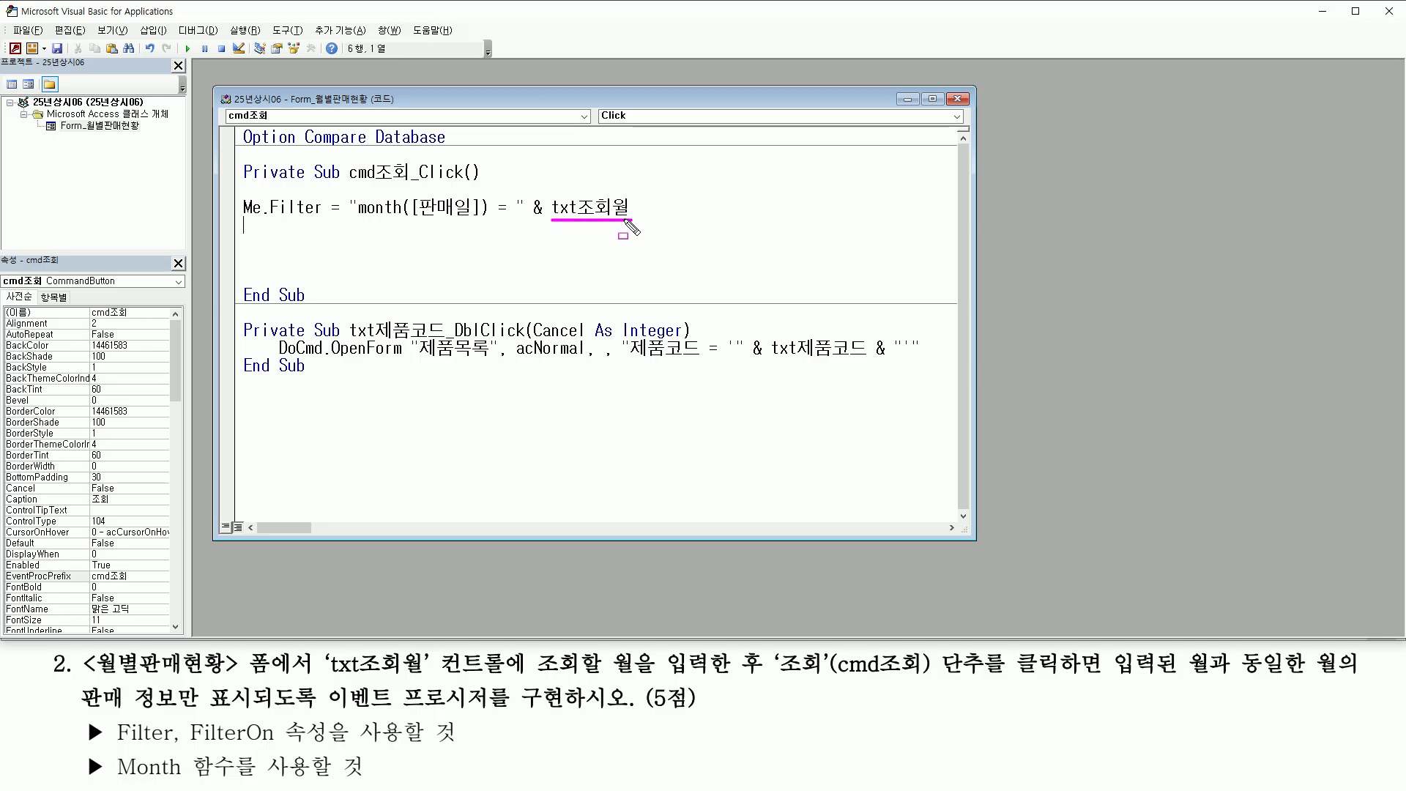
mouse_move(346, 203)
mouse_down()
mouse_move(349, 189)
mouse_move(347, 204)
mouse_move(637, 228)
mouse_up()
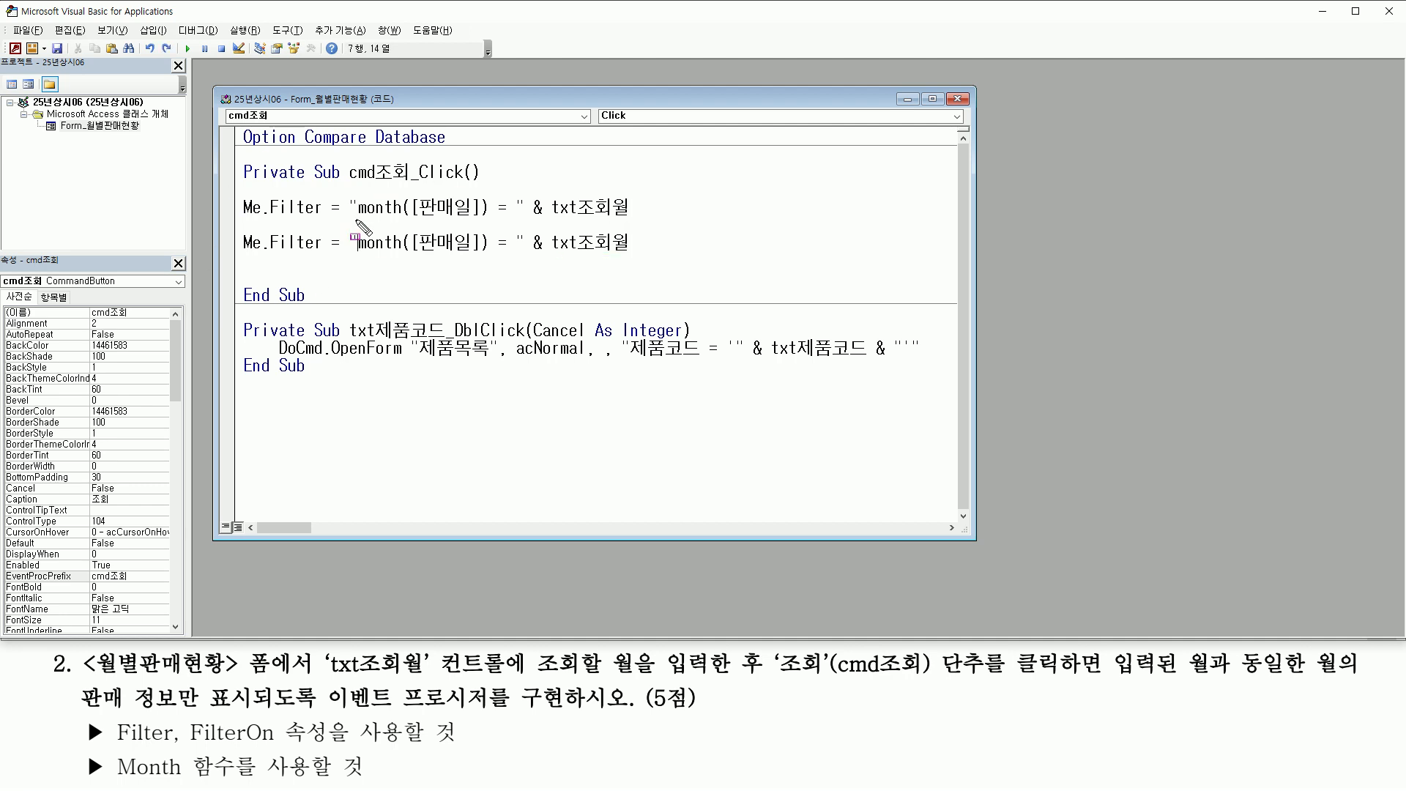
mouse_move(355, 220)
mouse_down()
mouse_move(628, 221)
mouse_move(636, 196)
mouse_up()
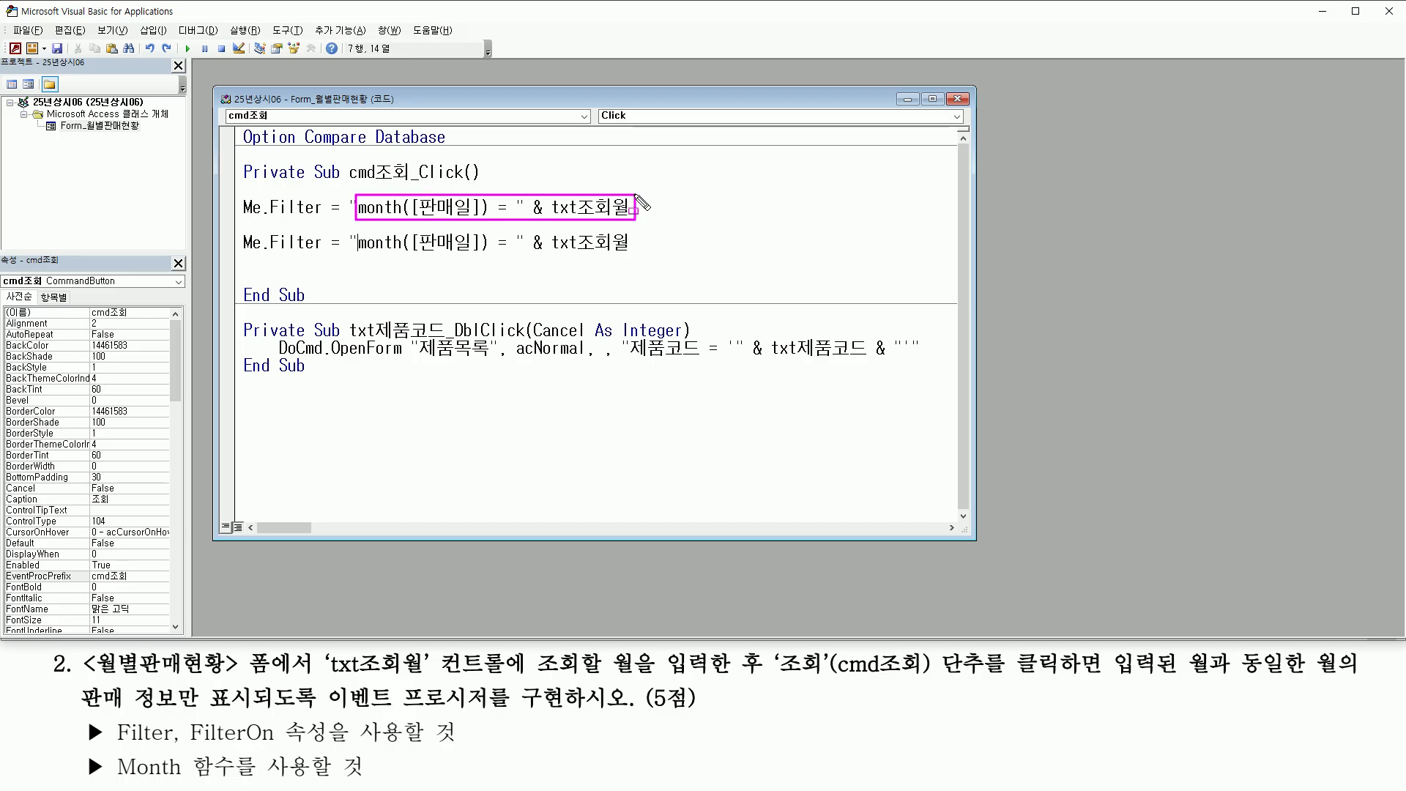
drag(339, 187, 665, 228)
key(Escape)
- Strip the month function, parentheses and brackets from the second Me.Filter statement's criterion, giving "판매일 = " & txt조회월
click(438, 243)
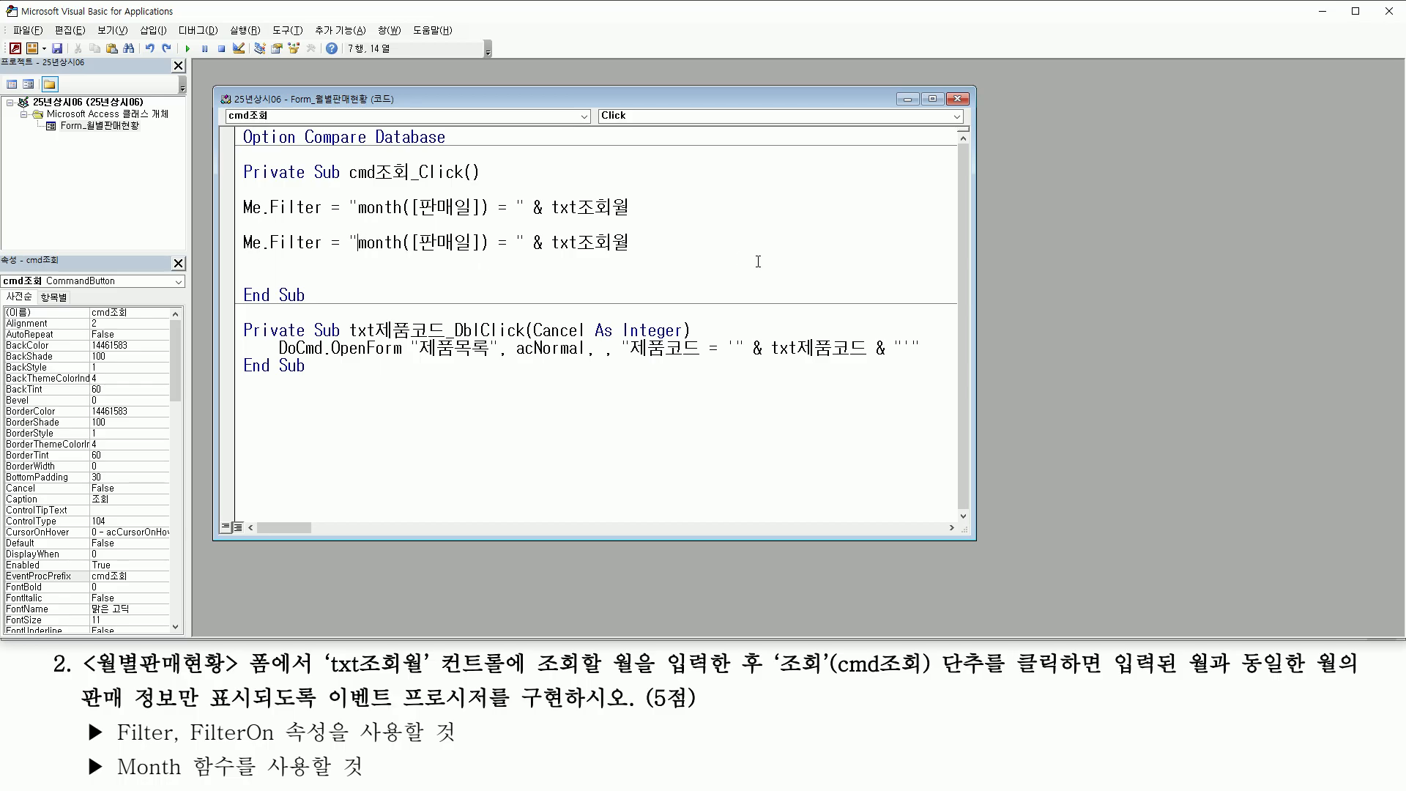
key(Delete)
key(Delete)
key(Delete)
key(Delete)
key(Delete)
key(Delete)
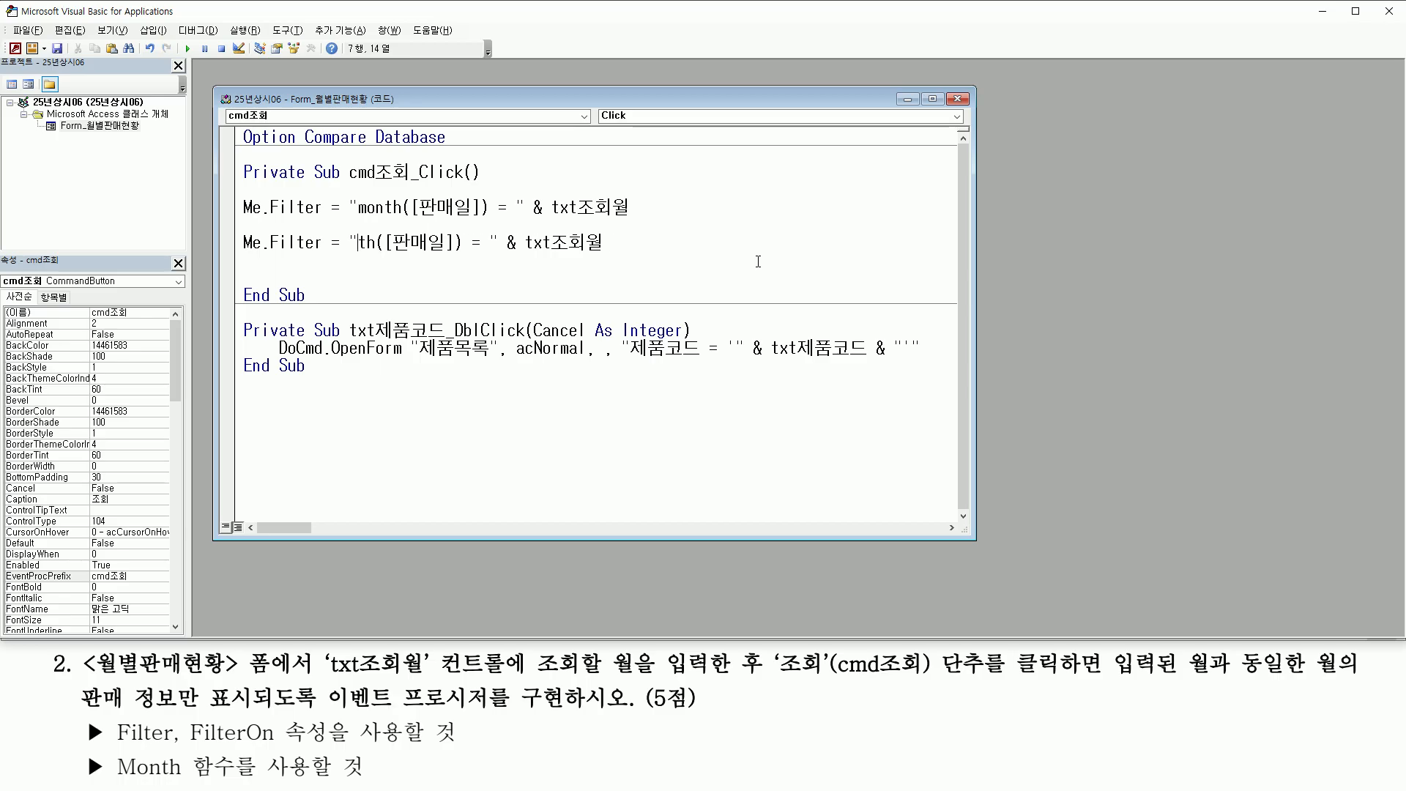
key(Delete)
key(Right)
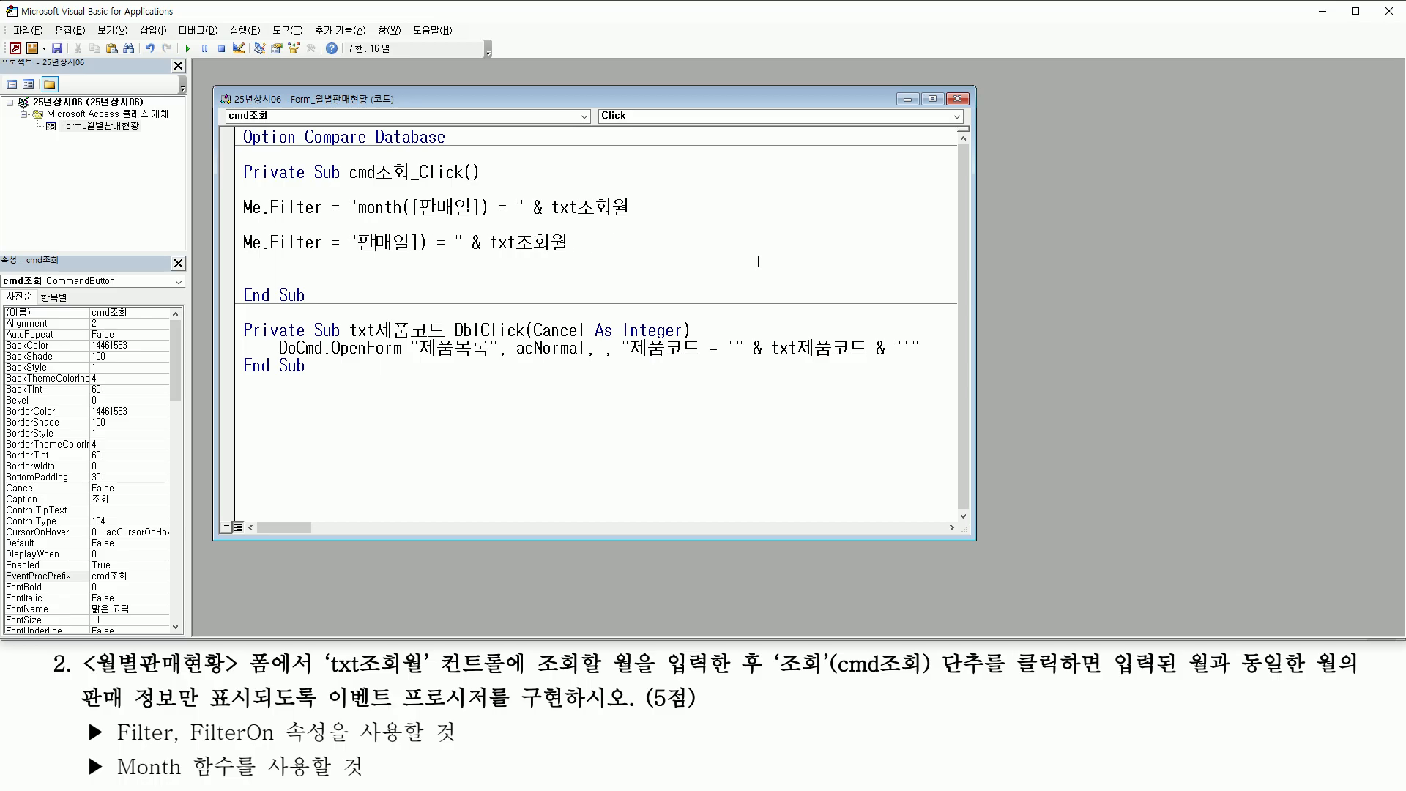
key(Delete)
key(Delete)
key(Right)
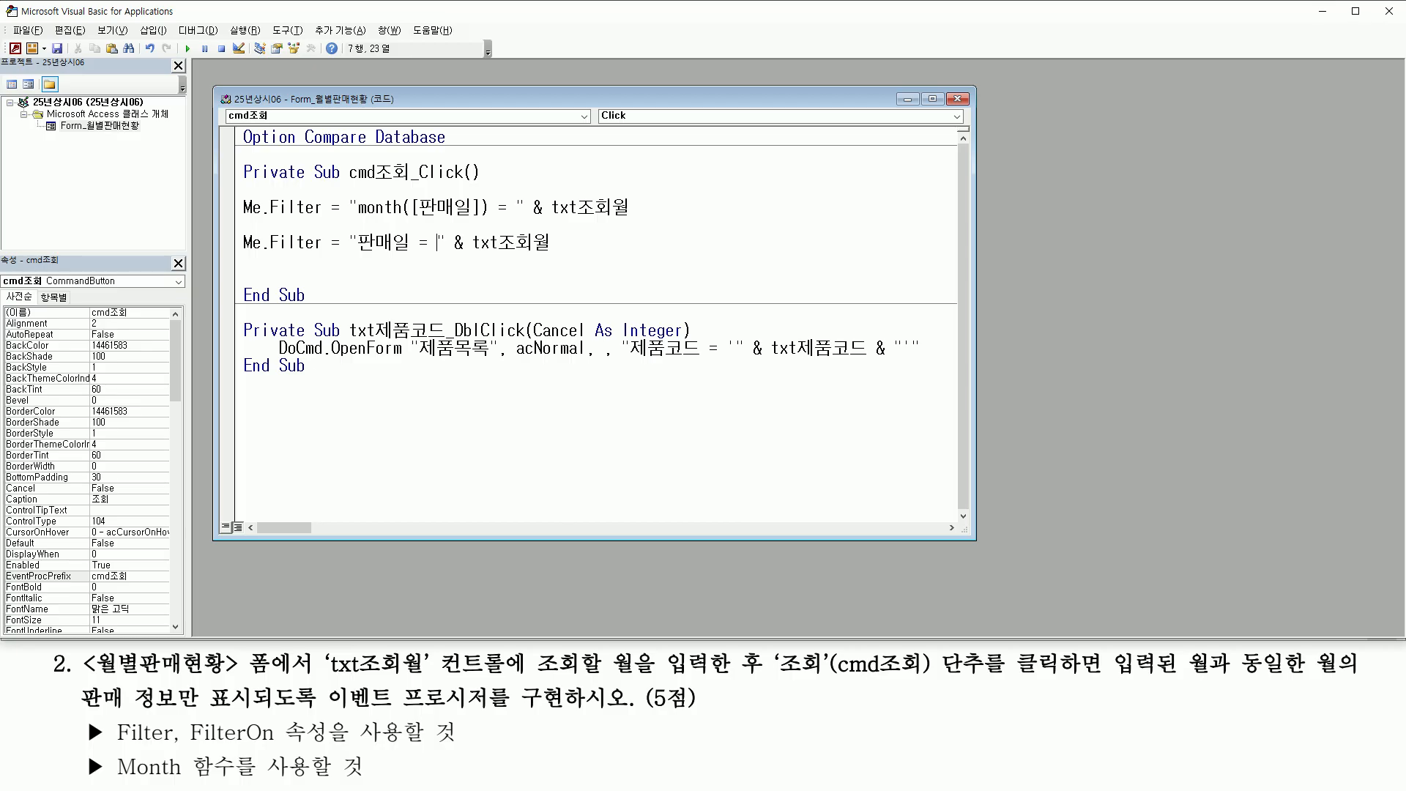
- Enclose txt조회월 in date delimiters in the second statement, giving Me.Filter = "판매일 = #" & txt조회월 & "#"
text(#)
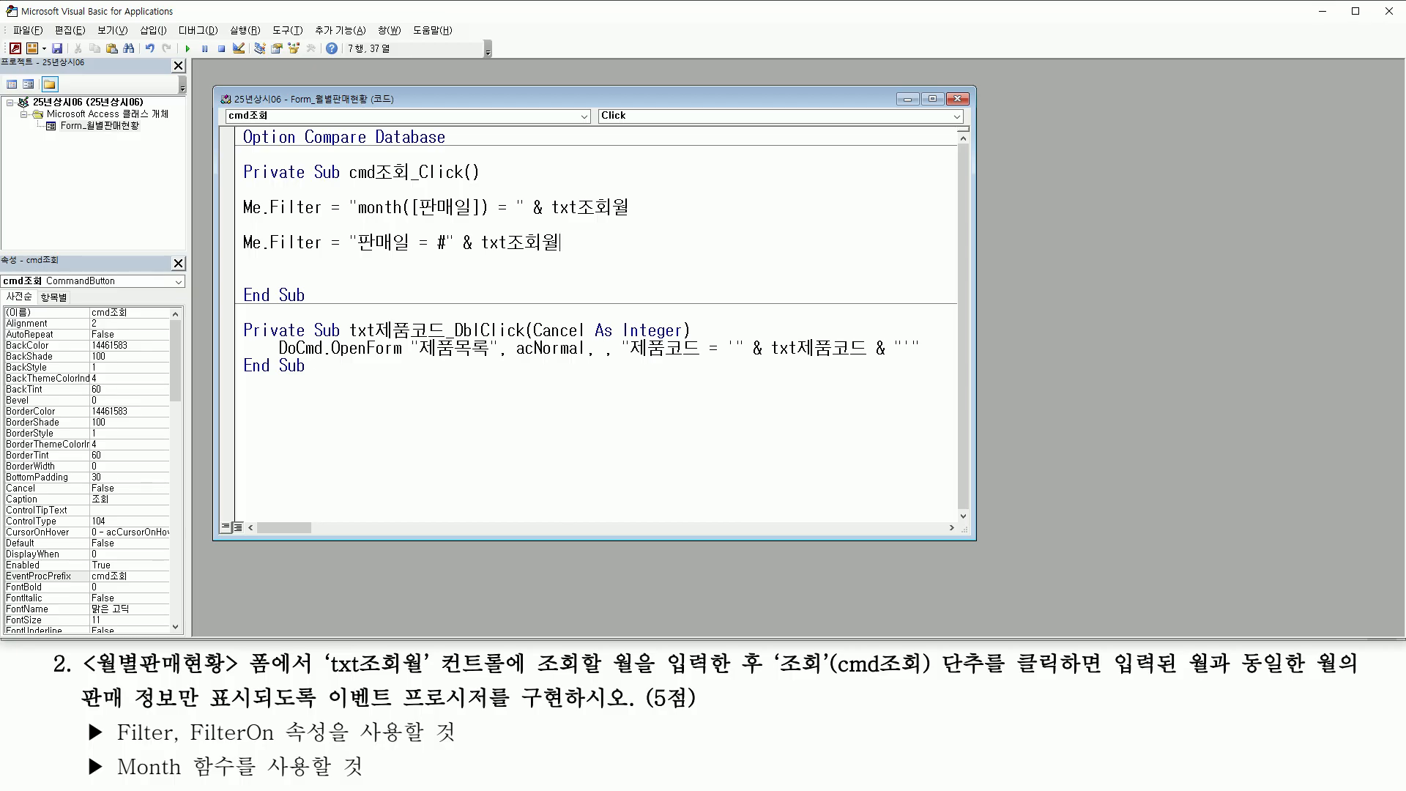
text(")
text(#)
text(& "#")
click(760, 267)
key(Return)
key(Up)
key(Down)
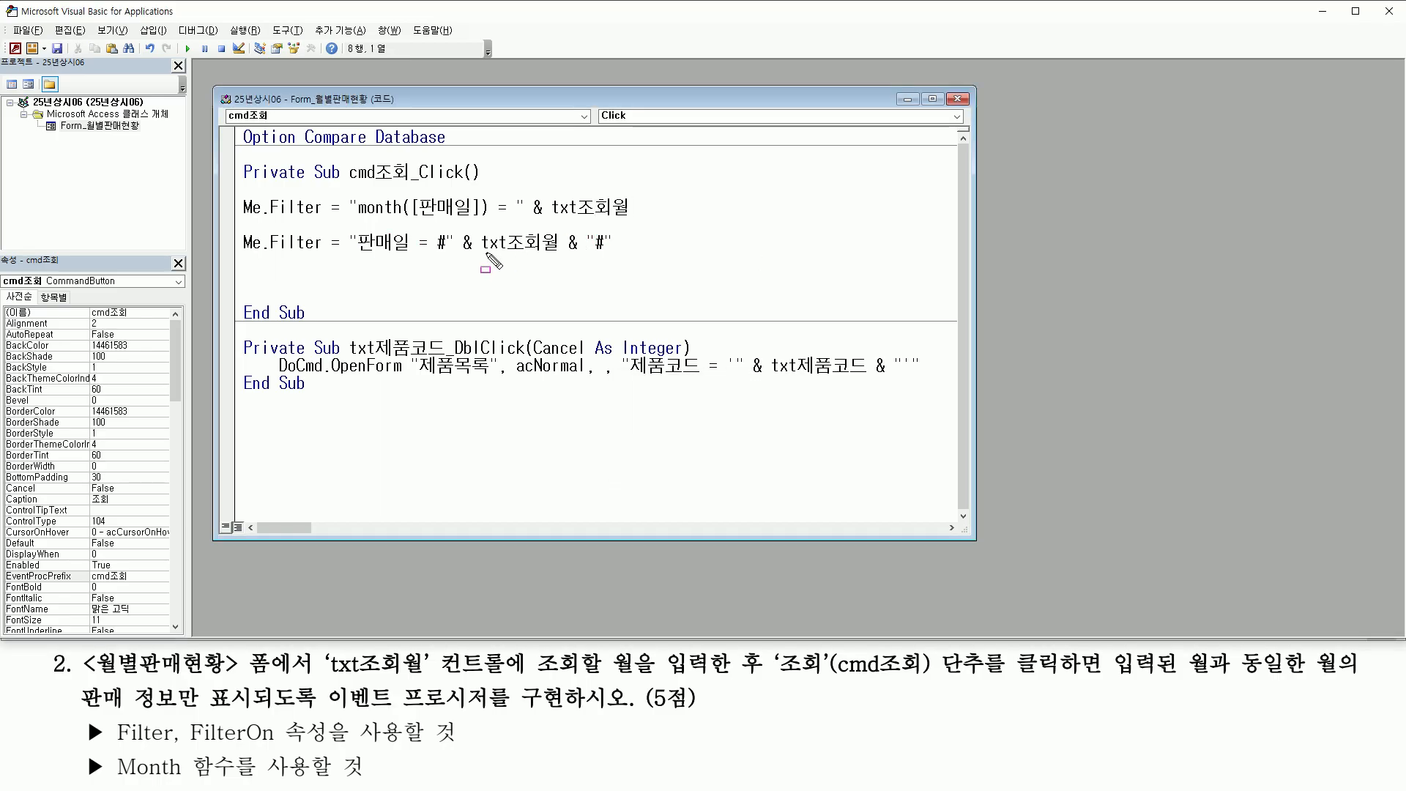
mouse_move(481, 253)
mouse_down()
mouse_move(562, 254)
mouse_move(560, 231)
mouse_up()
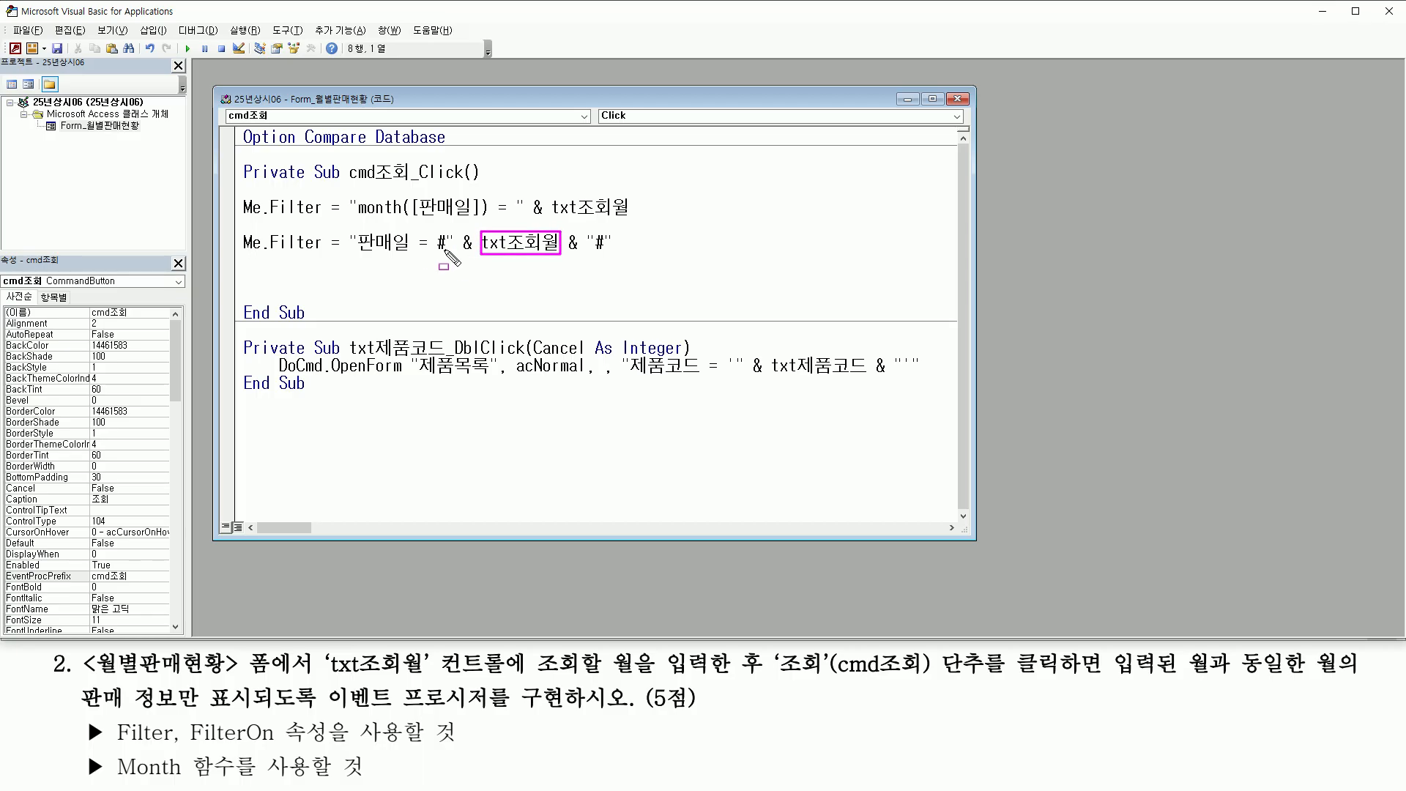
drag(432, 251, 443, 251)
drag(592, 251, 602, 252)
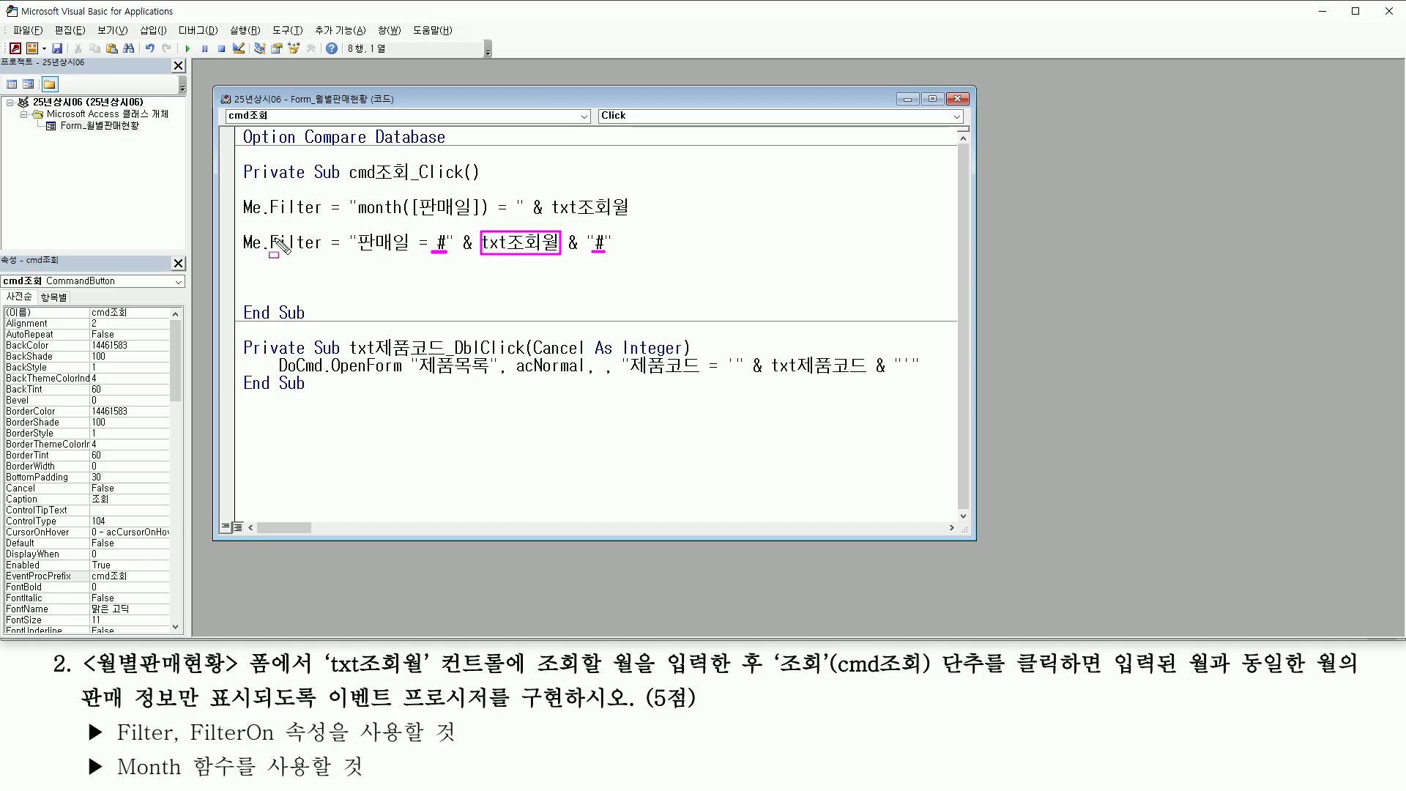
drag(235, 224, 628, 266)
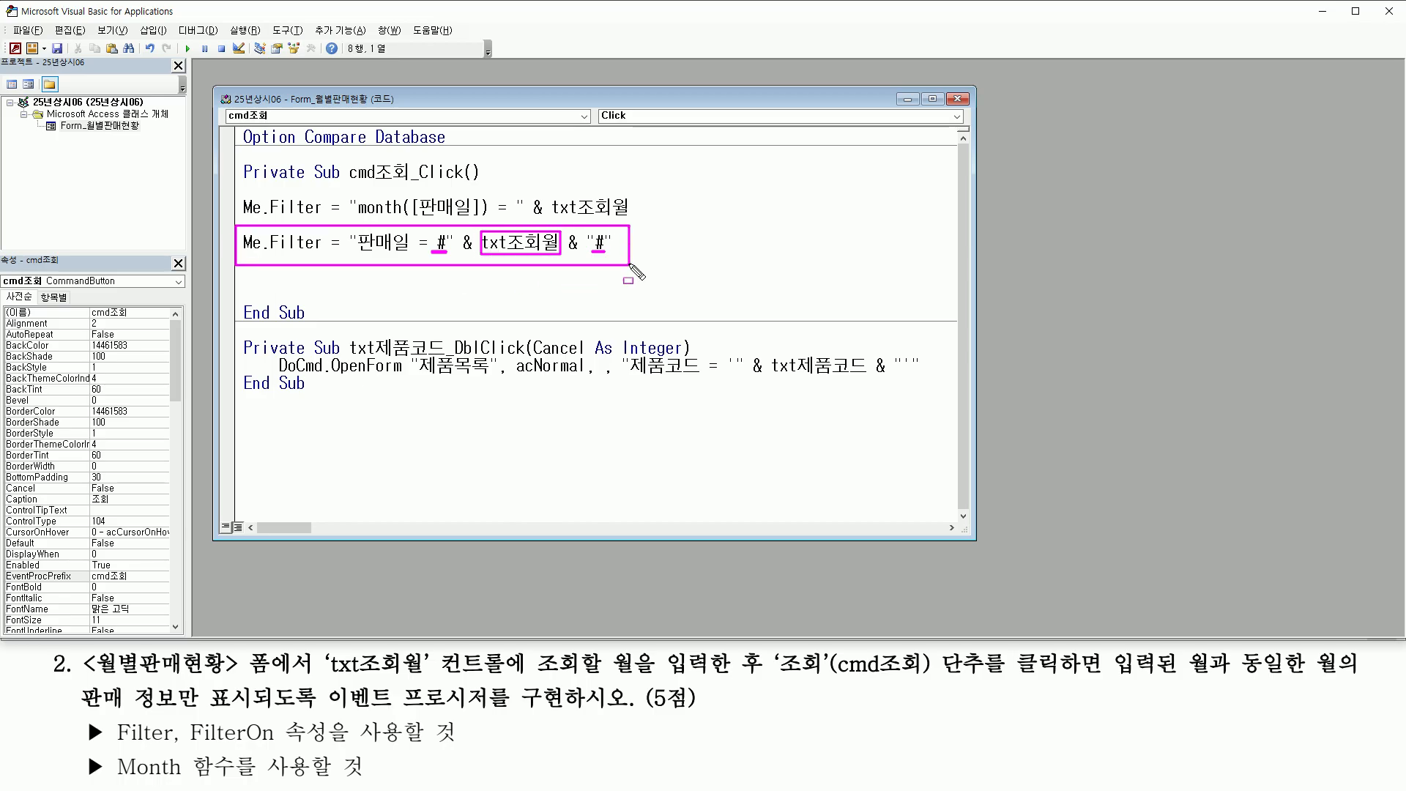
key(Escape)
- Delete the second Me.Filter statement, the one with the # delimiters, and the surplus blank lines below it in cmd조회_Click
click(632, 243)
click(222, 245)
key(Delete)
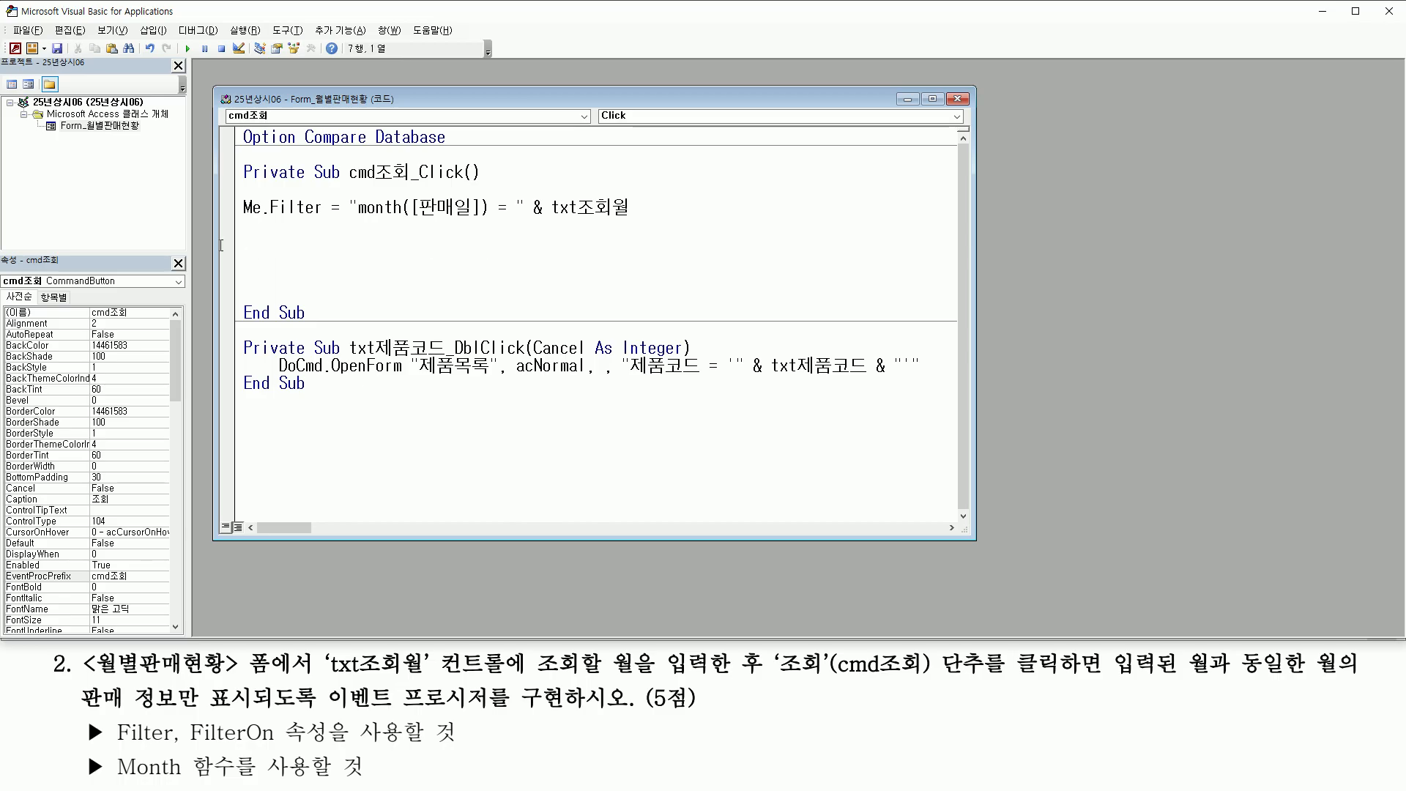
click(222, 245)
key(Delete)
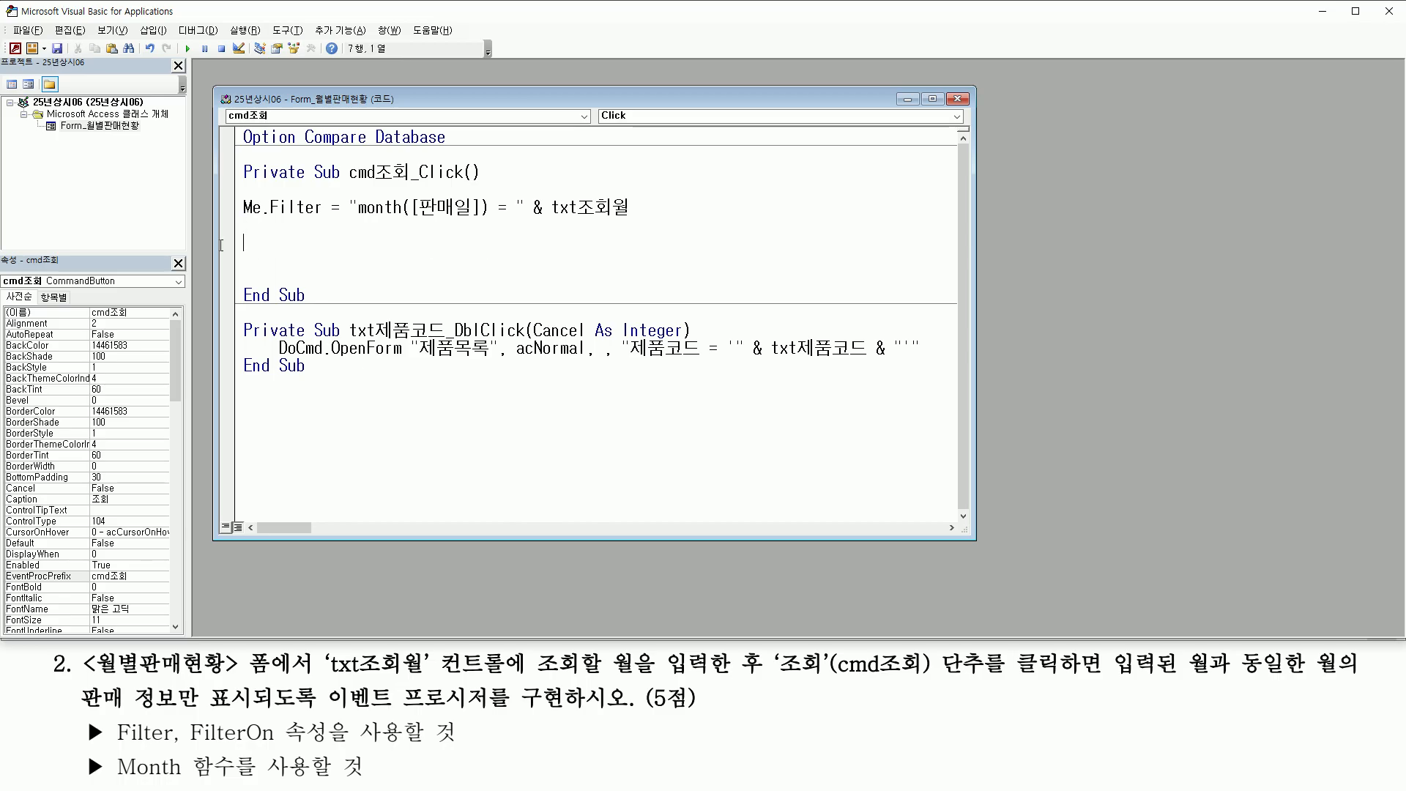
key(Delete)
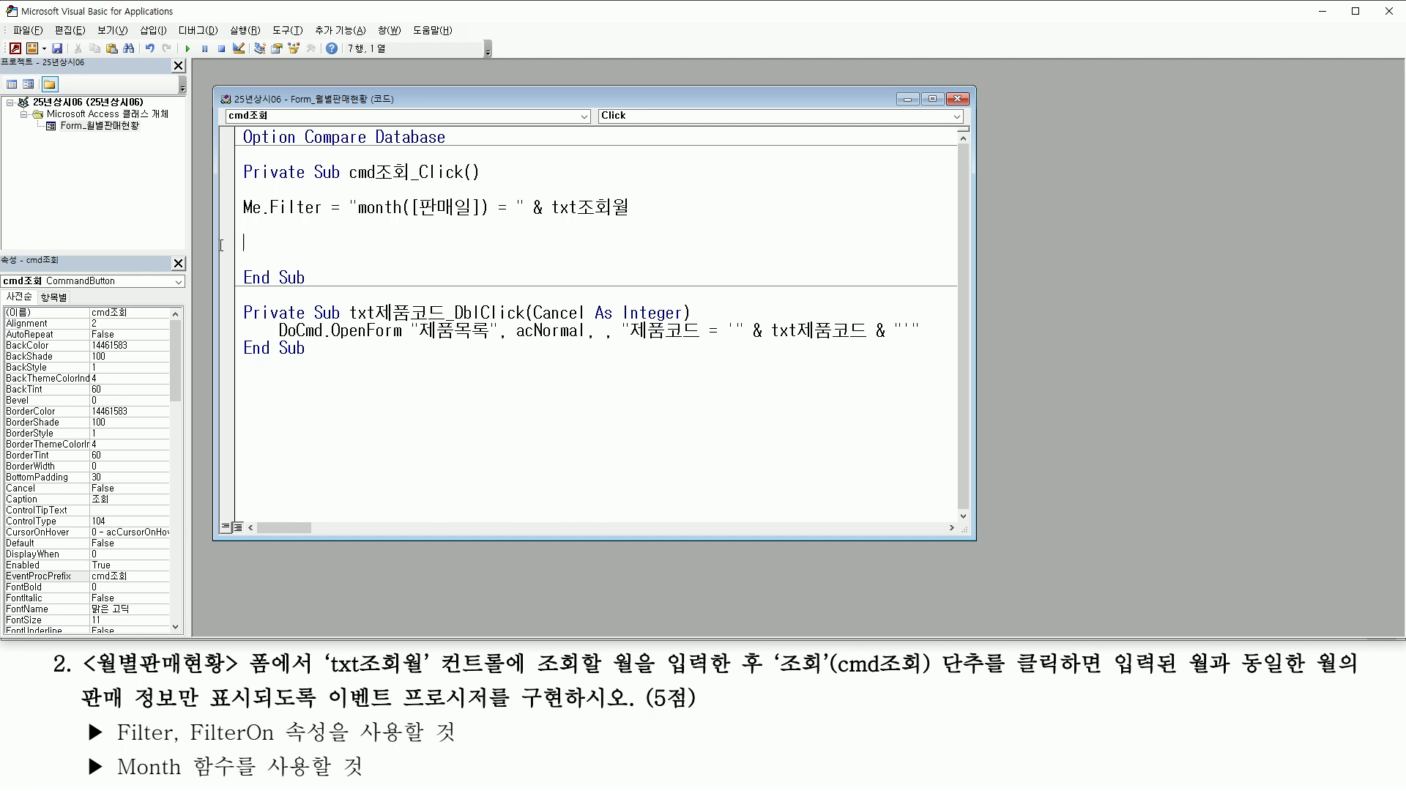
- Add the statement Me.FilterOn = True below the Me.Filter line in cmd조회_Click
text(ㅡㄷ)
key(BackSpace)
key(BackSpace)
key(Hangul)
text(me.filt)
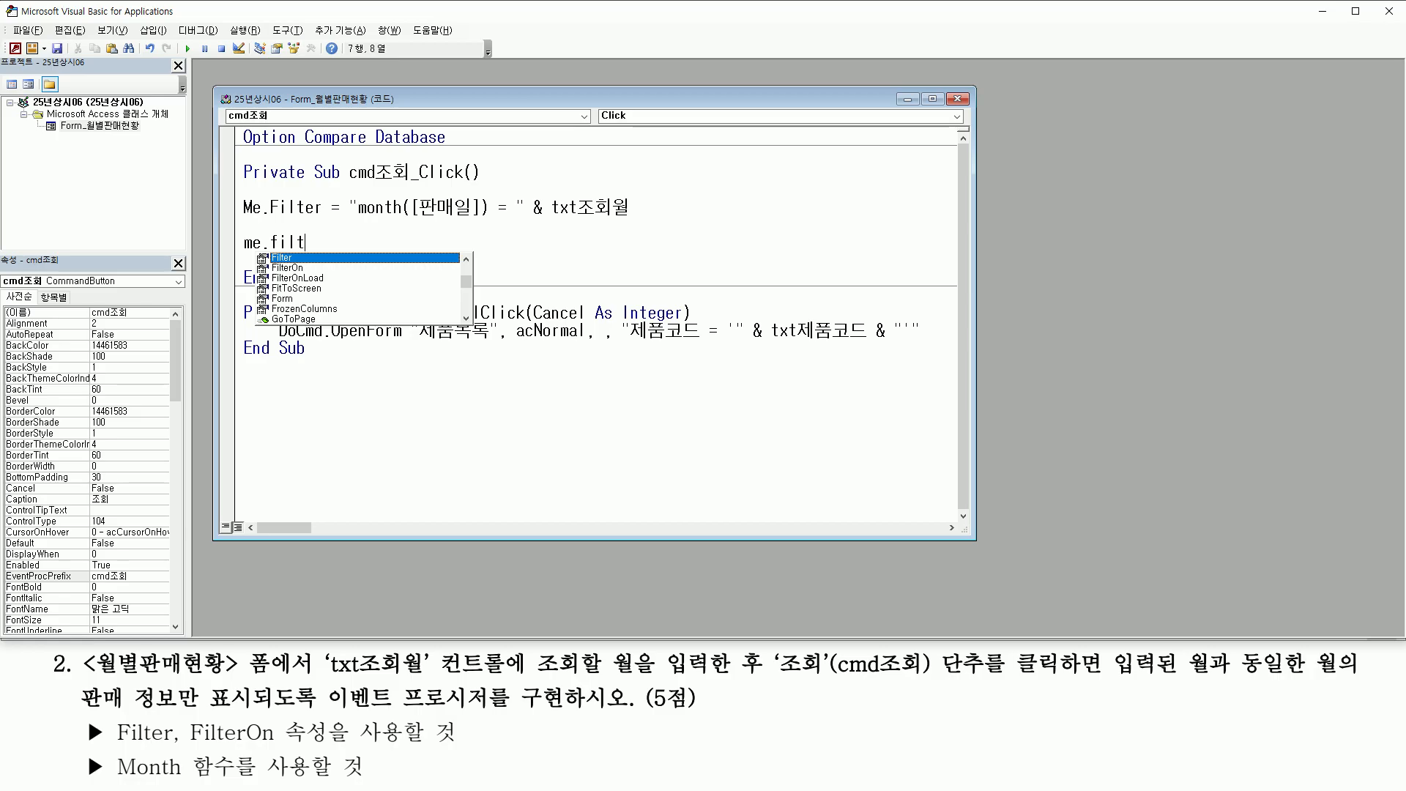
key(Down)
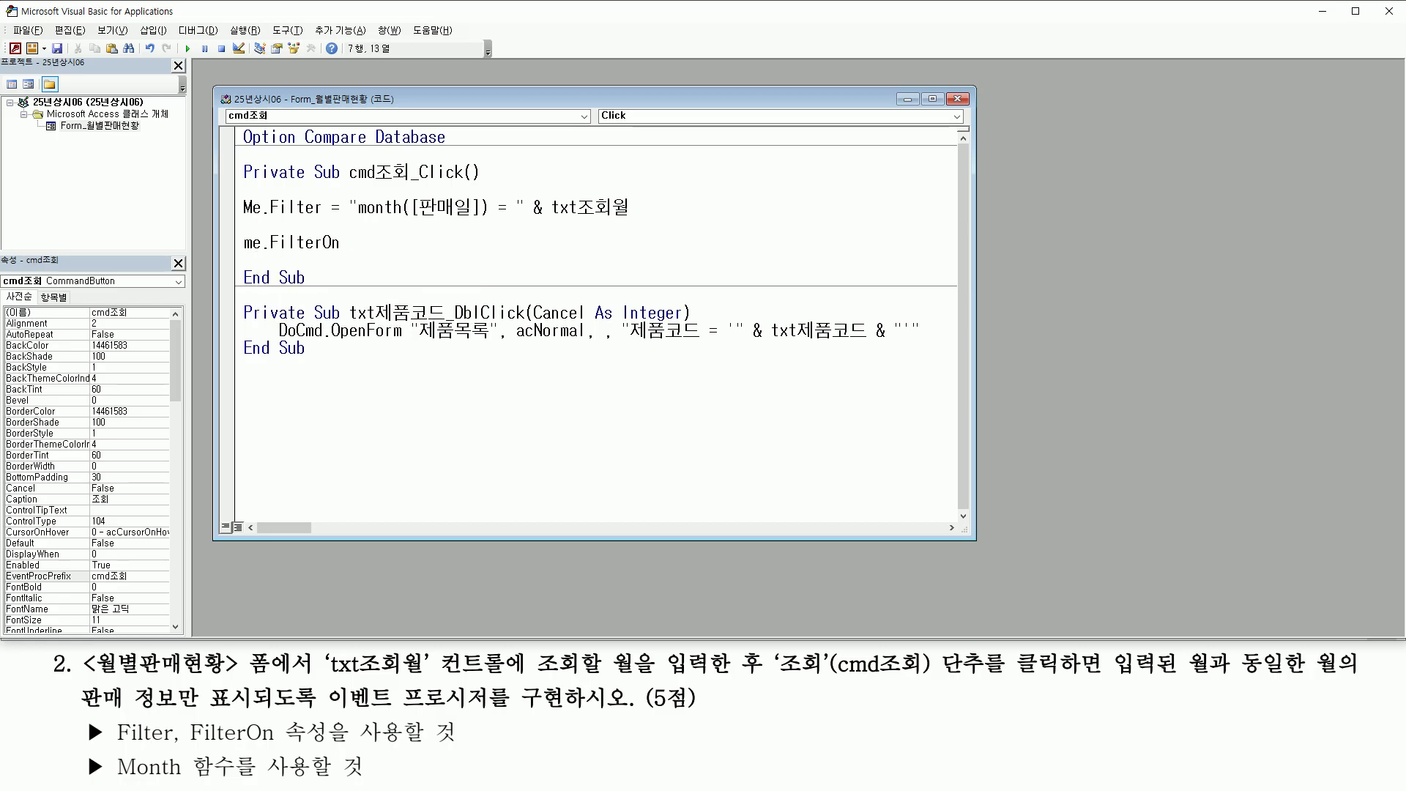
text(= true)
key(Return)
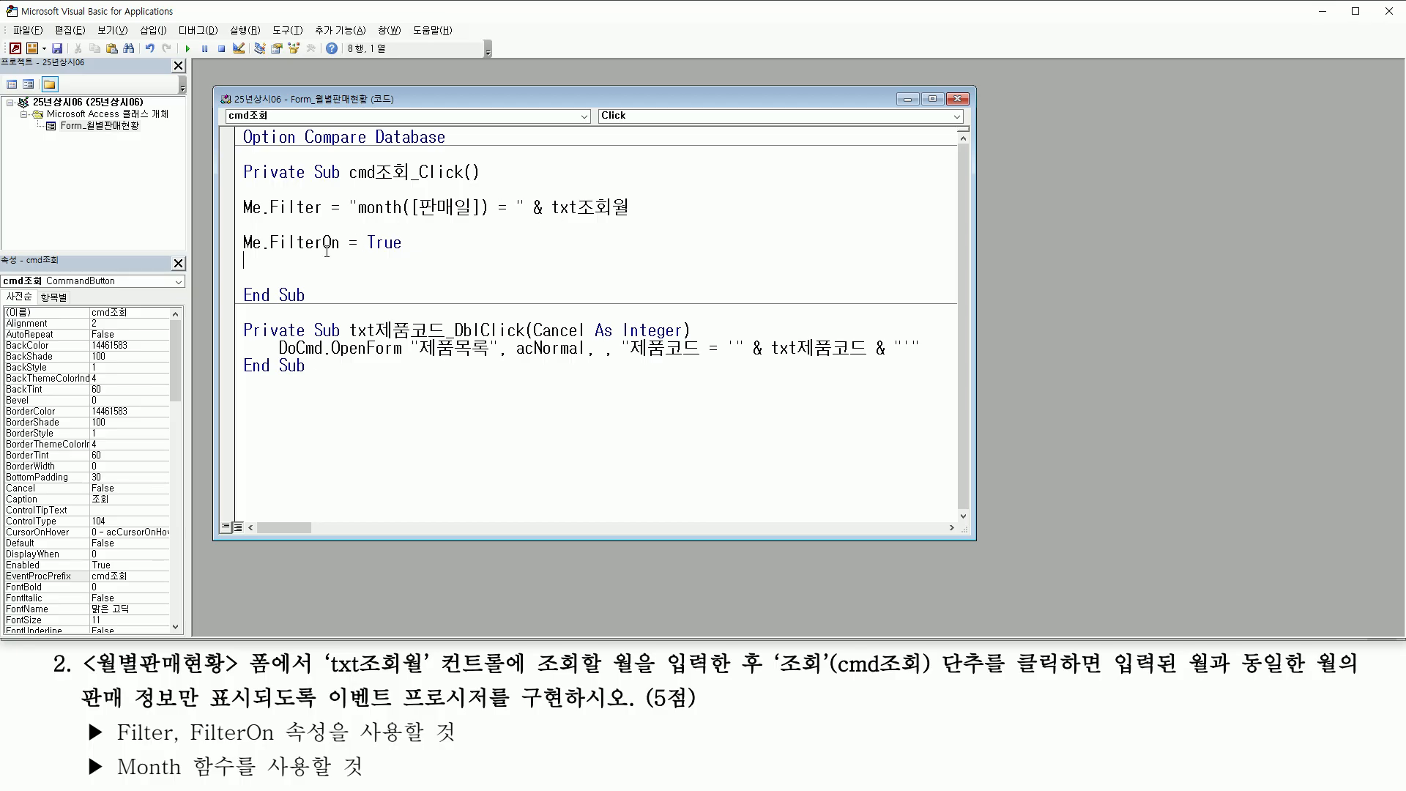
mouse_move(239, 260)
mouse_down()
mouse_move(408, 260)
mouse_move(405, 242)
mouse_up()
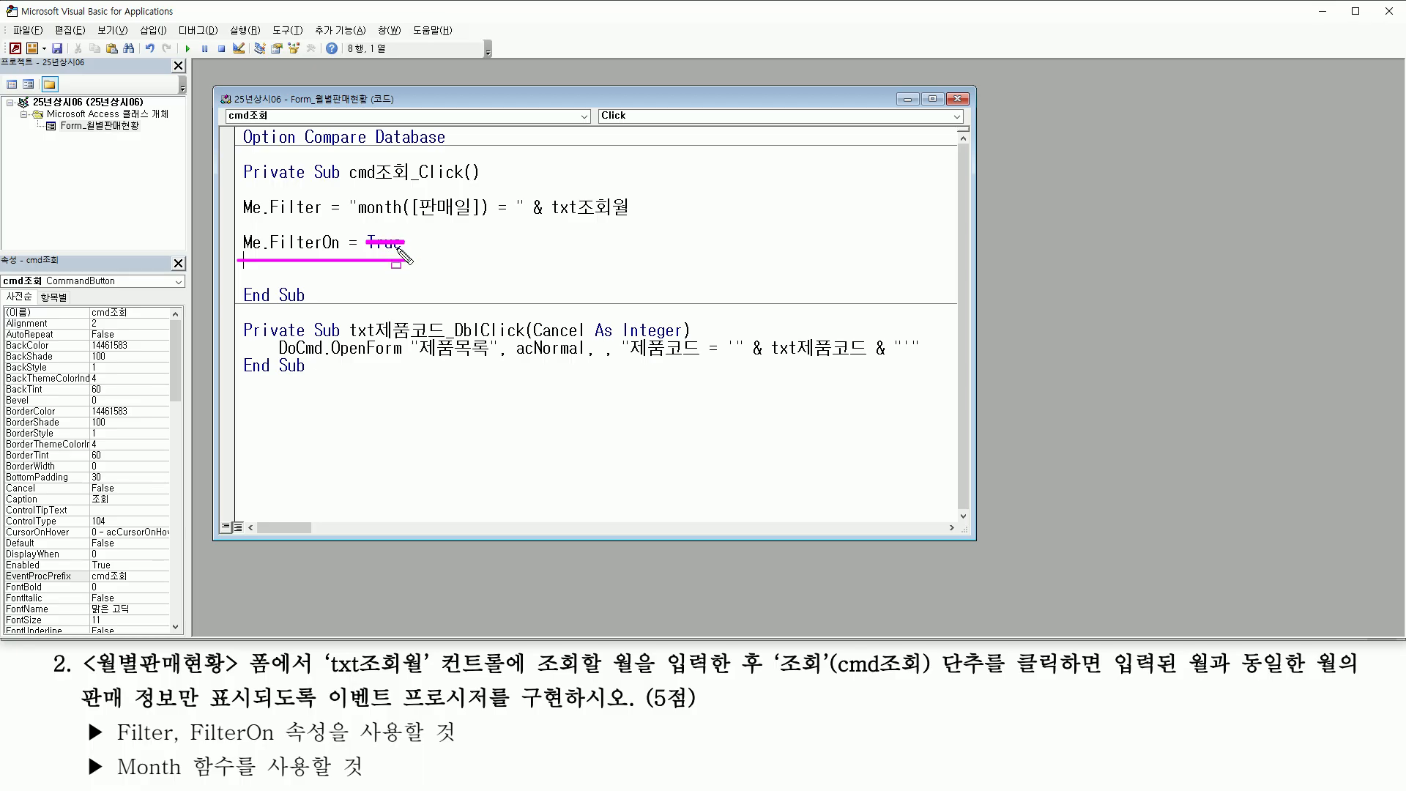
key(Escape)
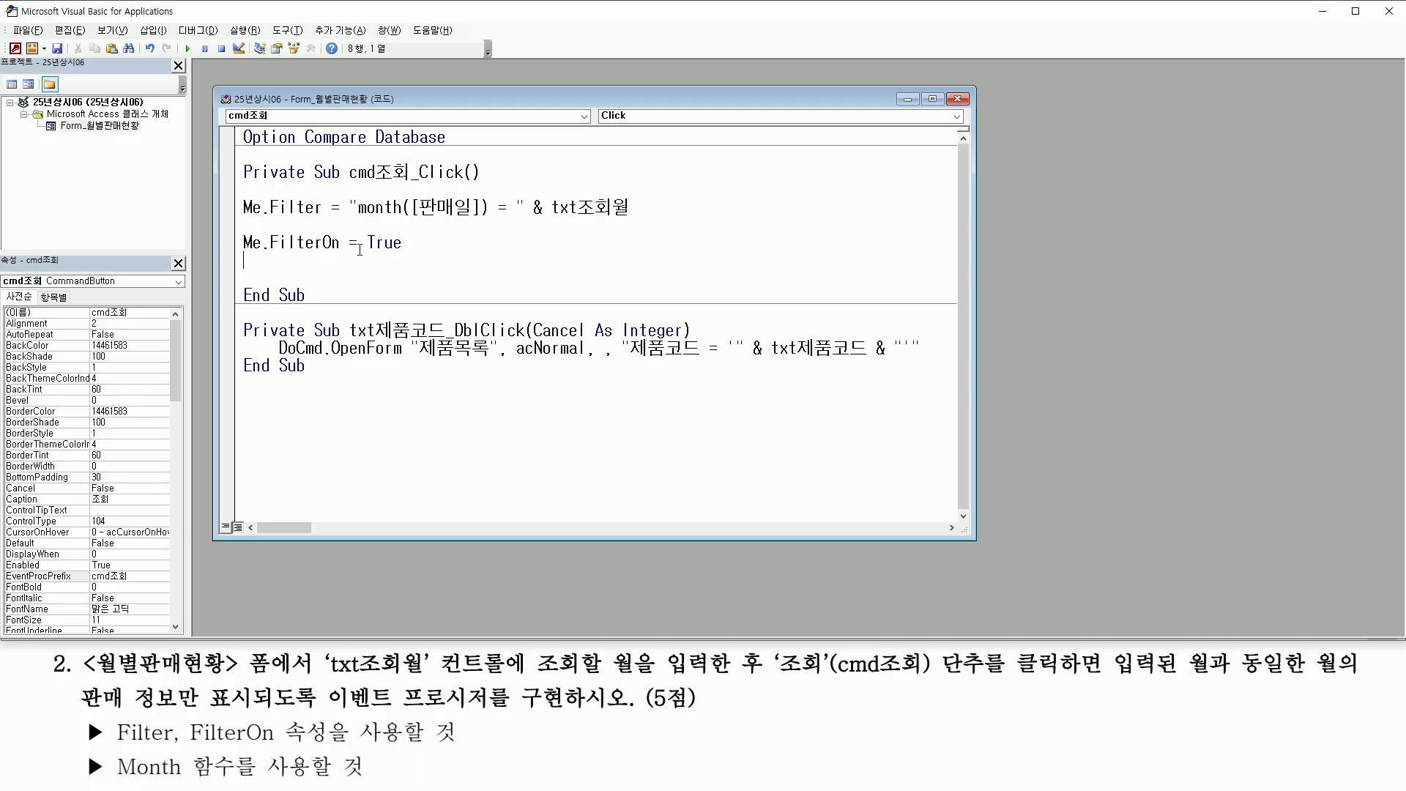
- Switch back to Access and show the 월별판매현황 form in Form view
key(alt+Tab)
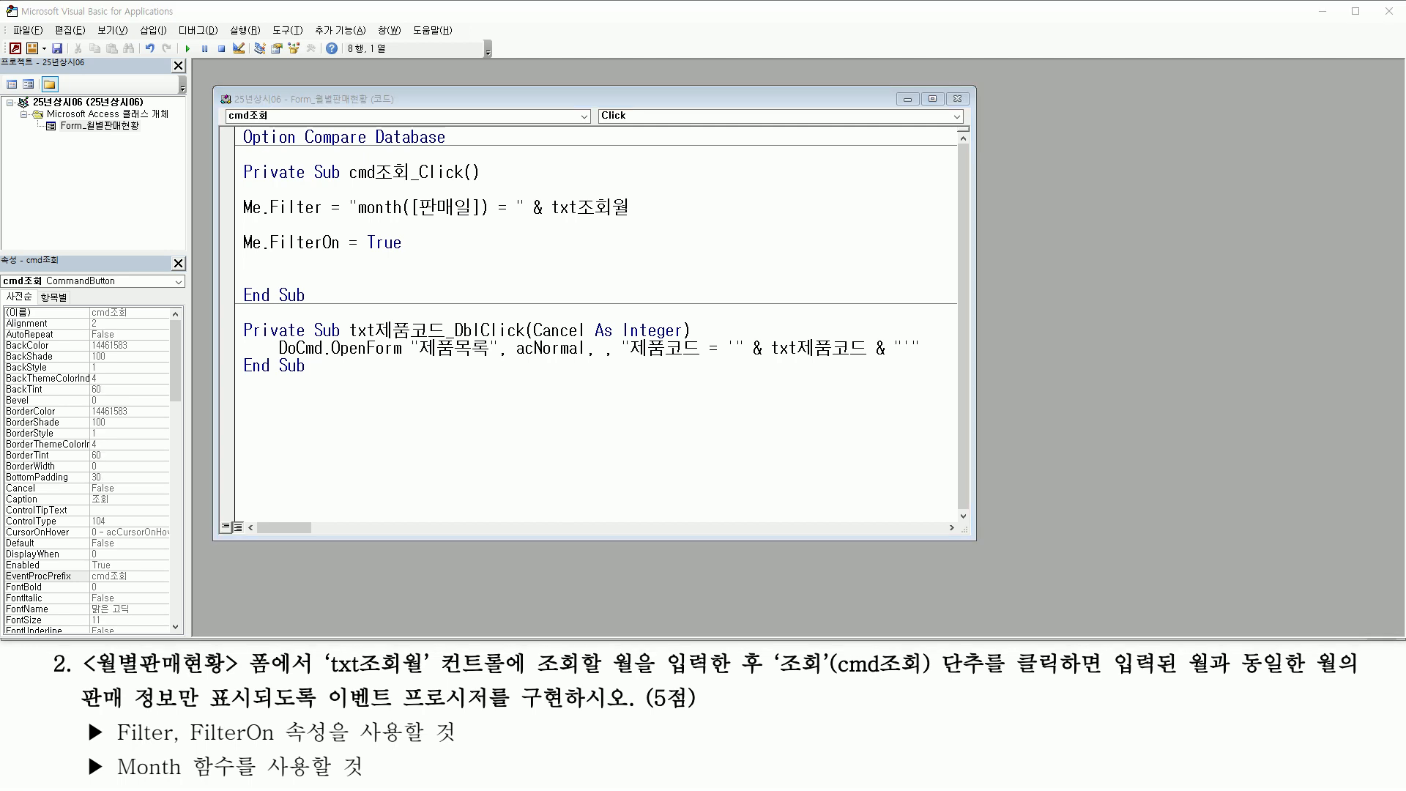
click(14, 50)
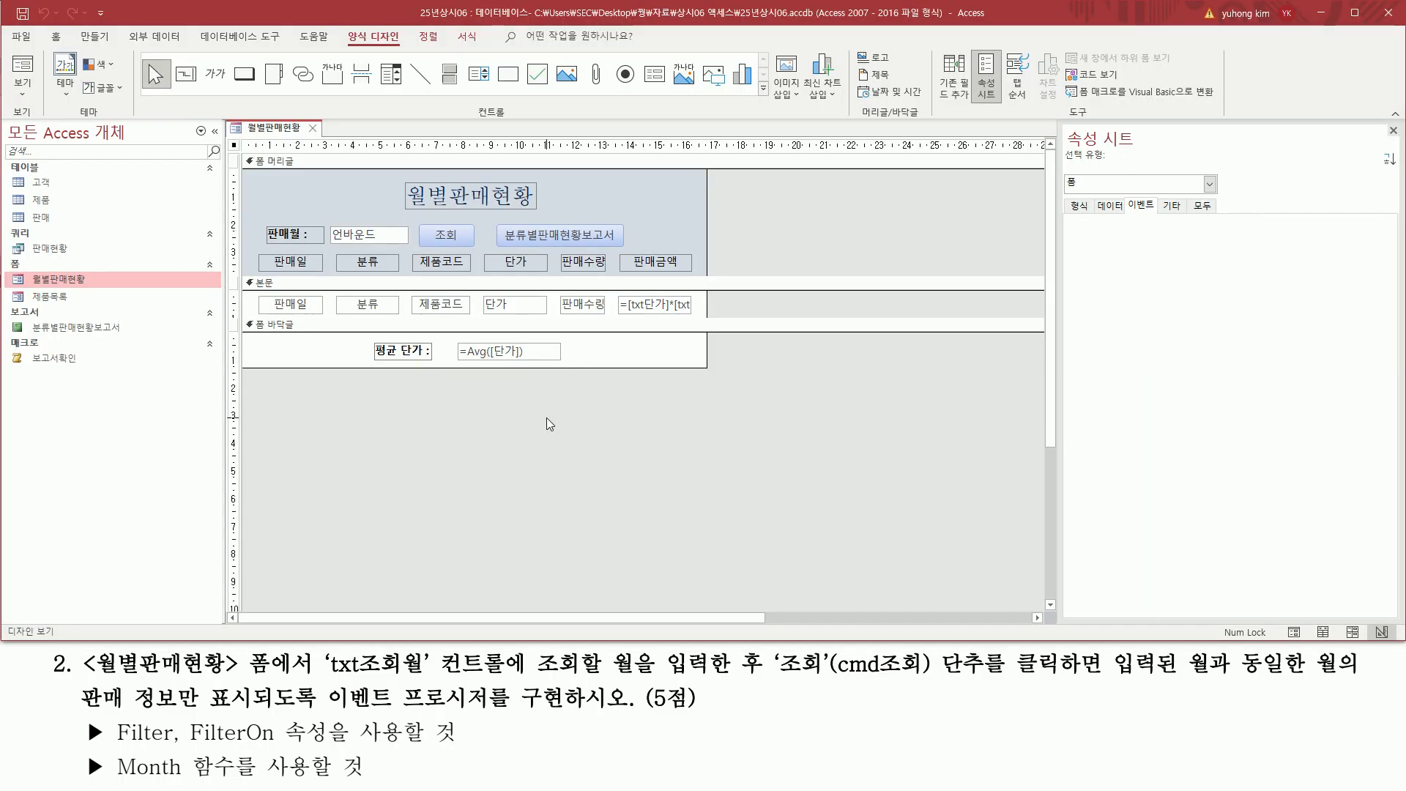
right_click(278, 132)
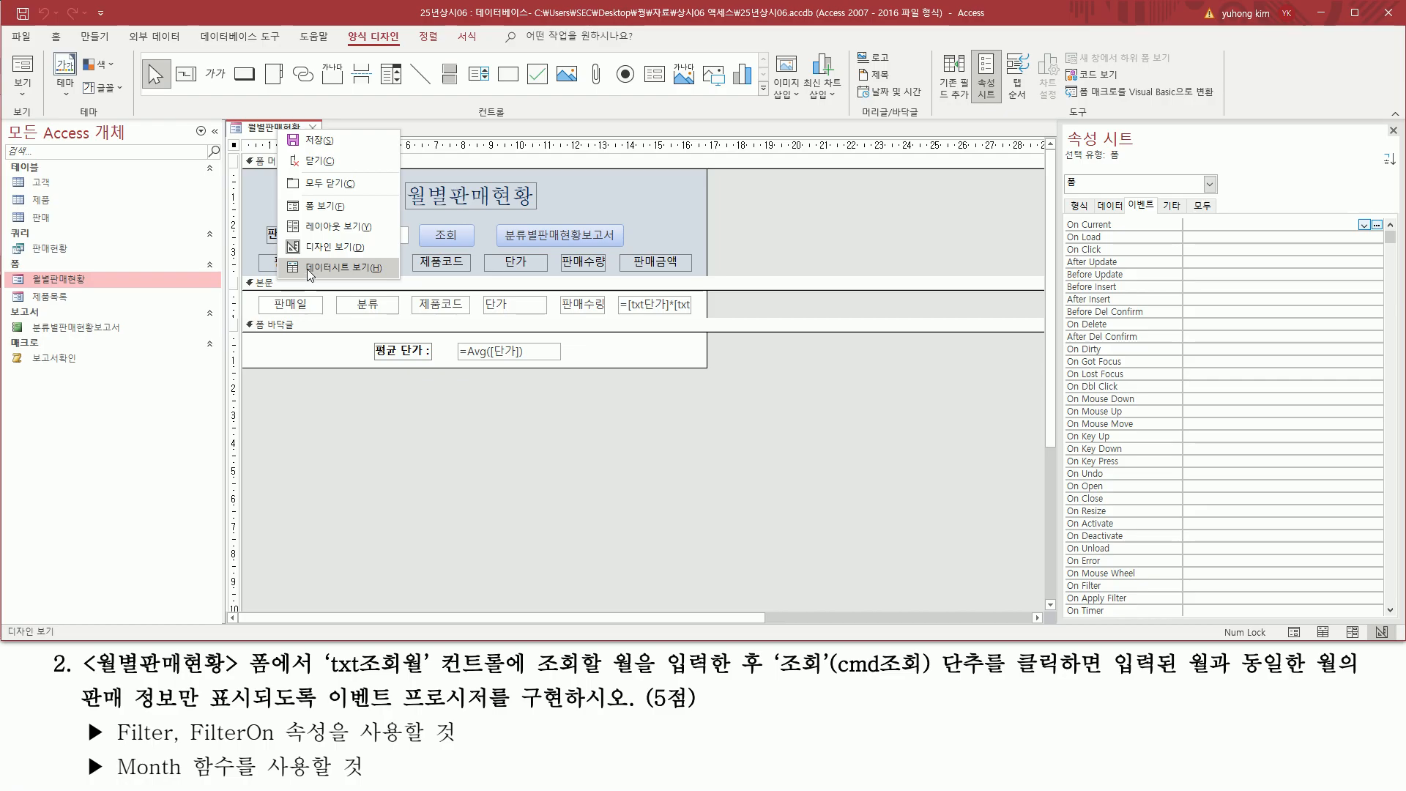
click(357, 208)
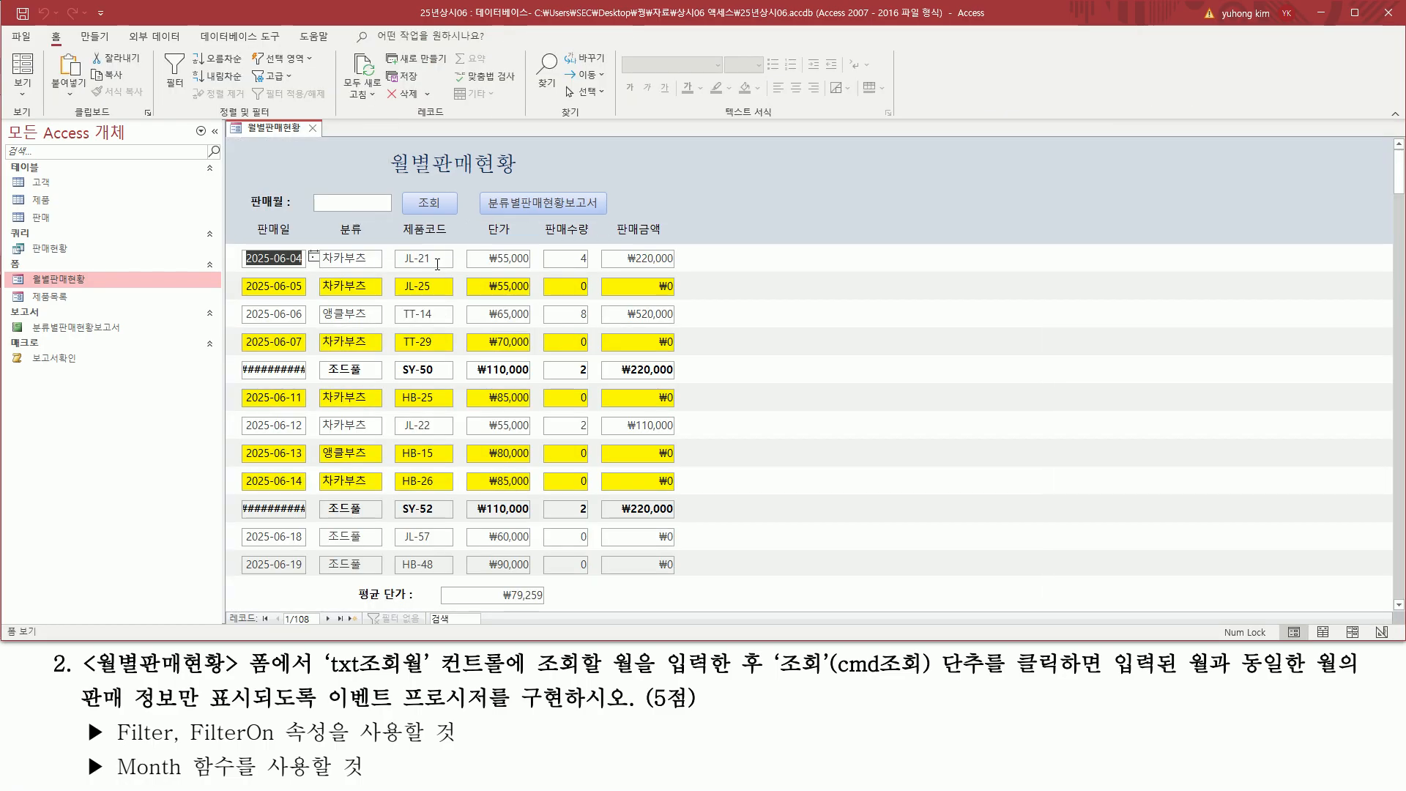
- Test the 조회 button on the form with 7 as the 판매월 and check the 판매일 values
click(365, 205)
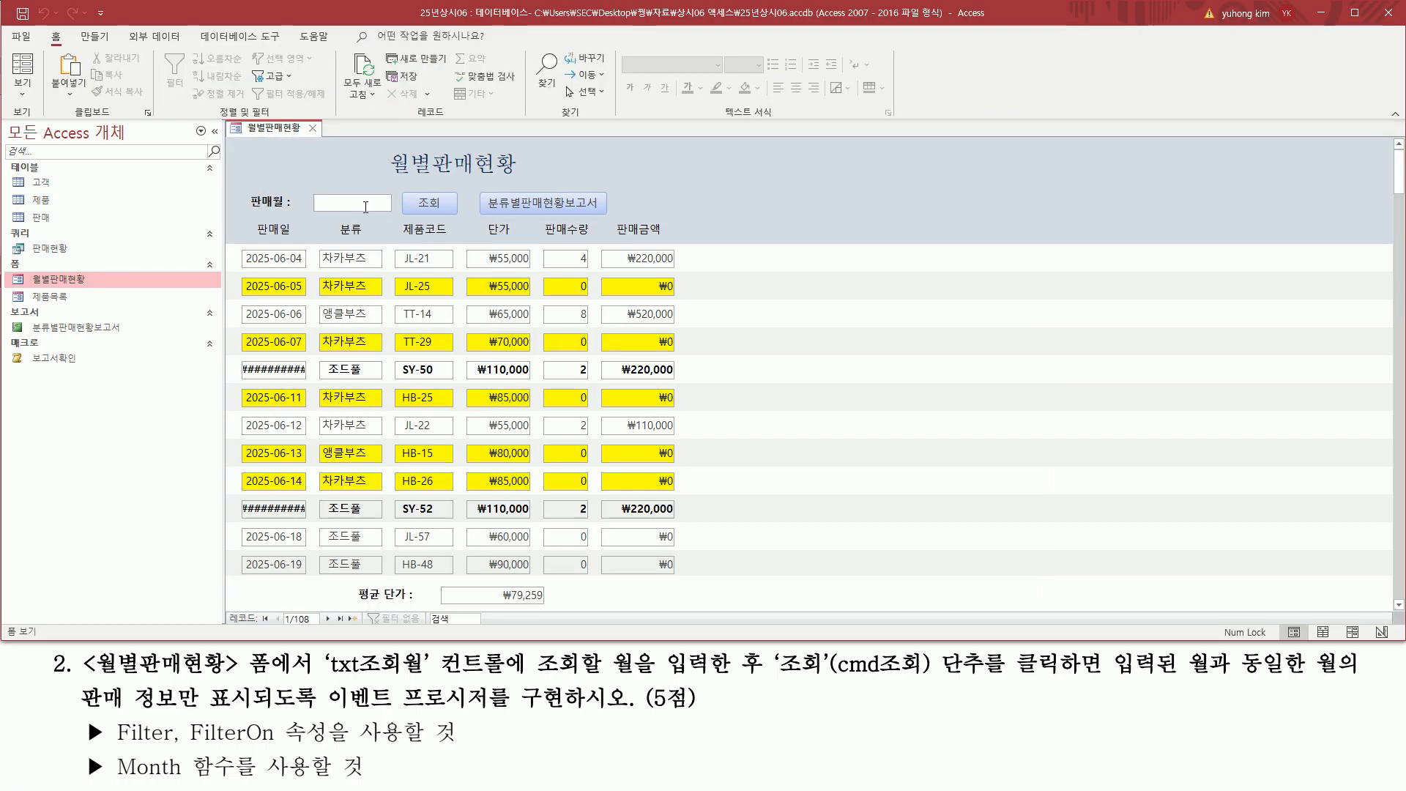
text(7)
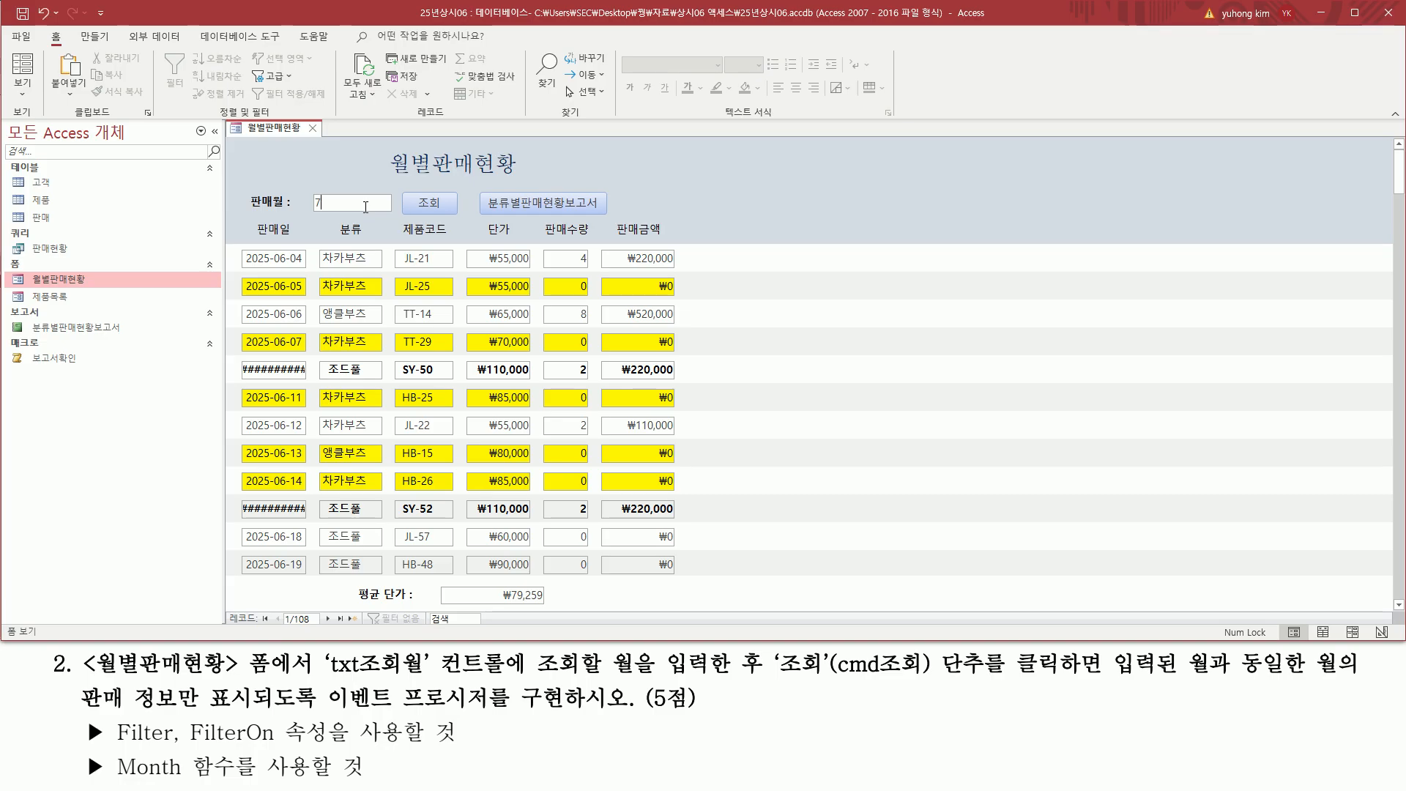
click(433, 207)
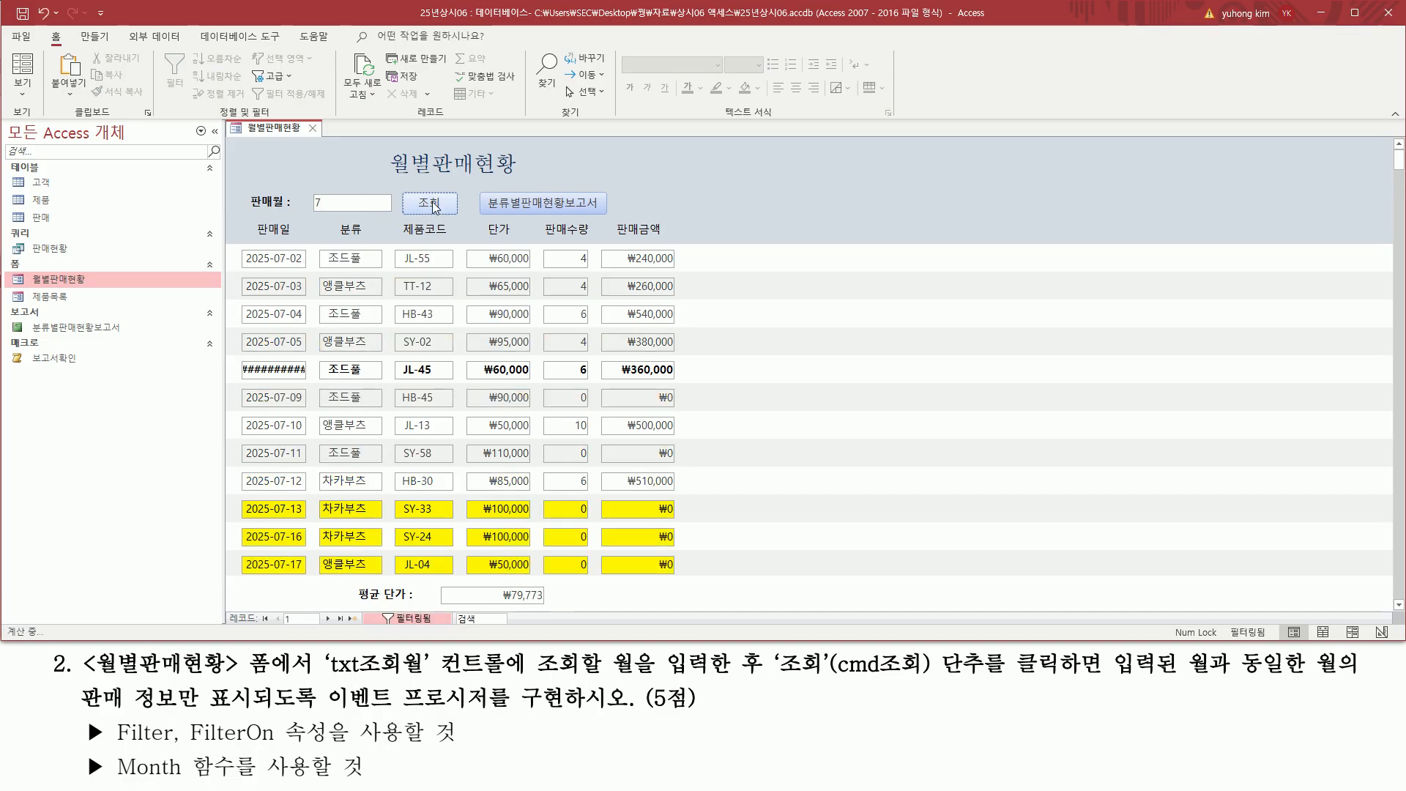
drag(269, 248, 294, 581)
key(Escape)
- Replace the 판매월 value with 12 and run the 조회 lookup
click(348, 201)
key(BackSpace)
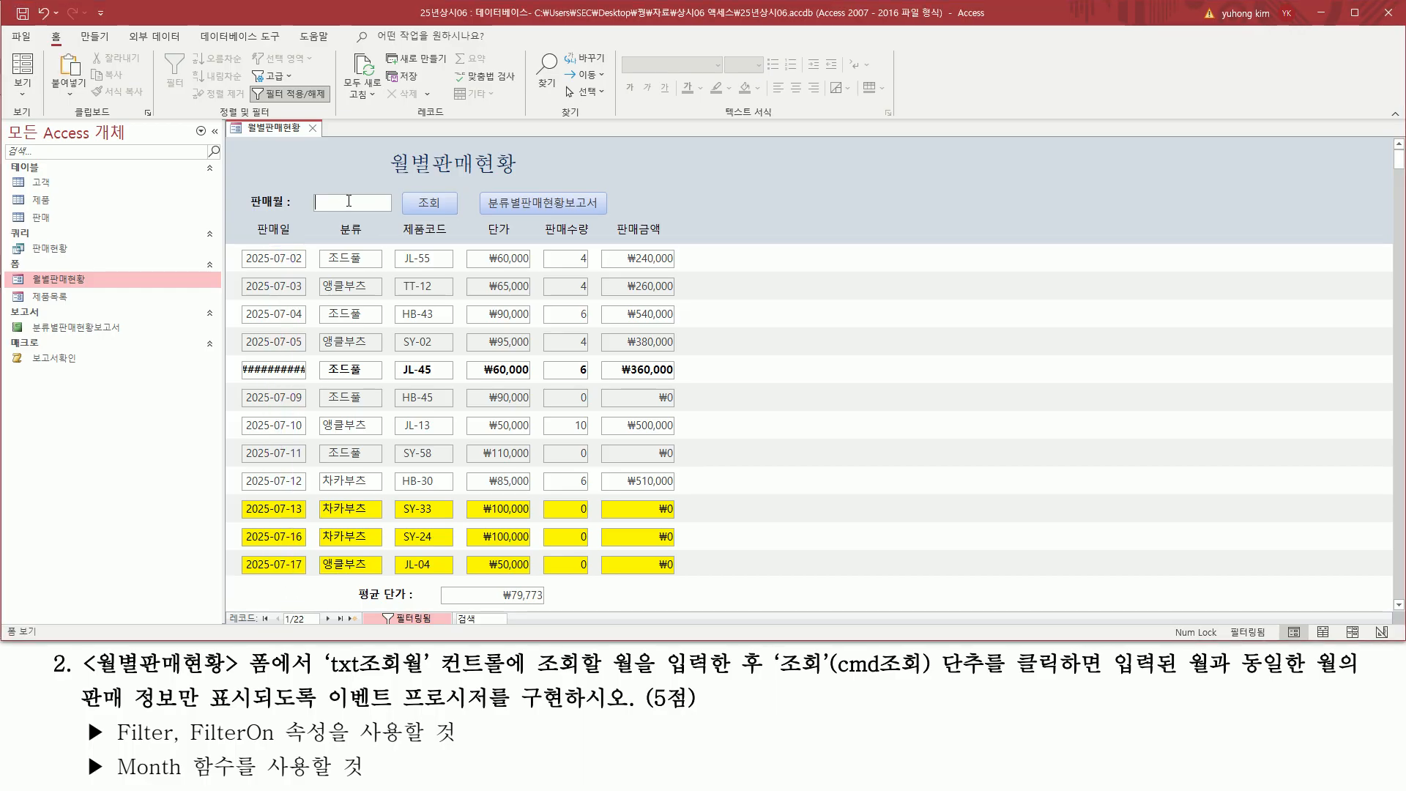
text(12)
key(ctrl+2)
drag(313, 213, 331, 213)
key(Escape)
click(423, 207)
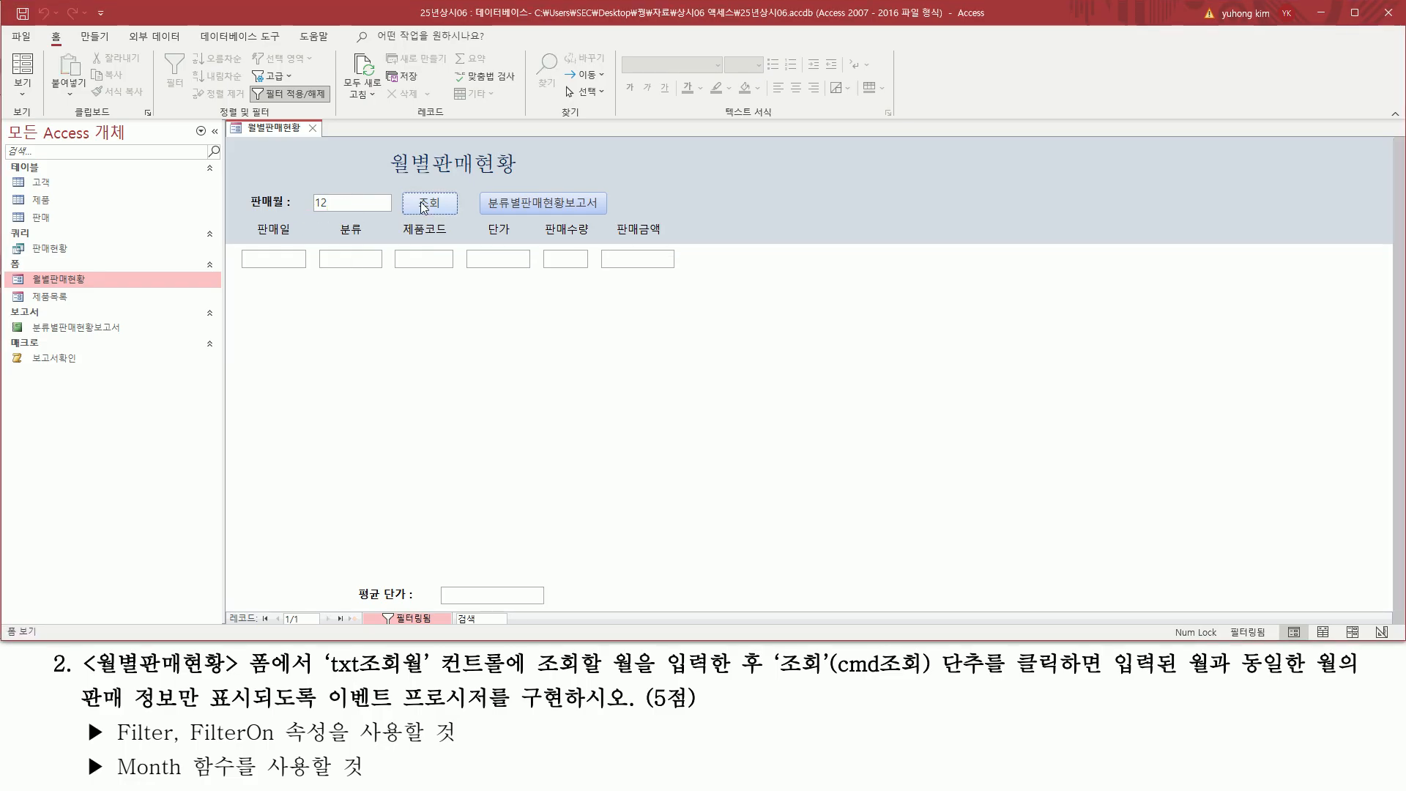
- Run the 조회 lookup with 판매월 set to 9 and check the dates in the 판매일 column
key(shift+Tab)
key(ctrl+x)
key(ctrl+z)
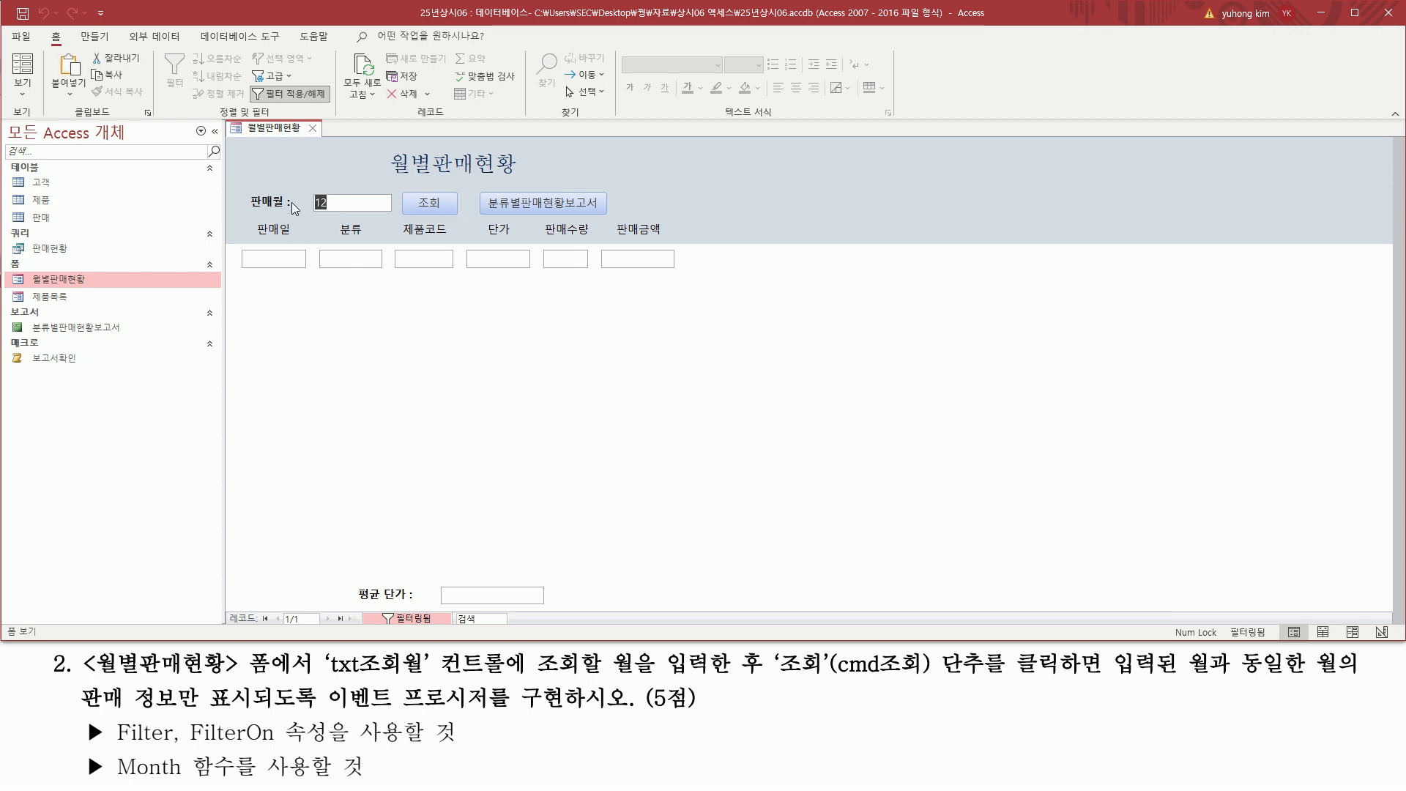
text(9)
click(441, 204)
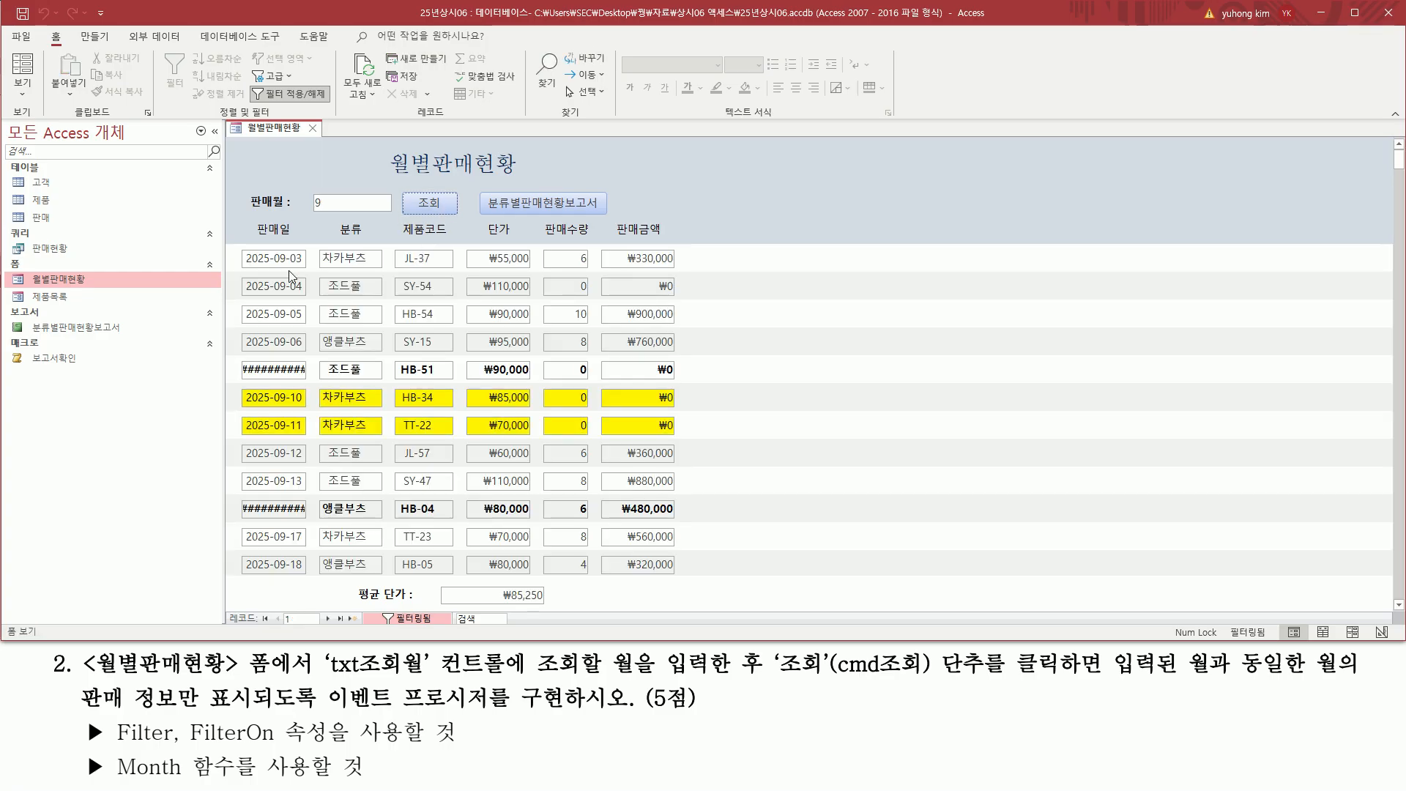
drag(268, 246, 288, 573)
key(Escape)
click(342, 207)
- Close the 월별판매현황 form and save its design changes
click(314, 128)
drag(780, 422, 858, 422)
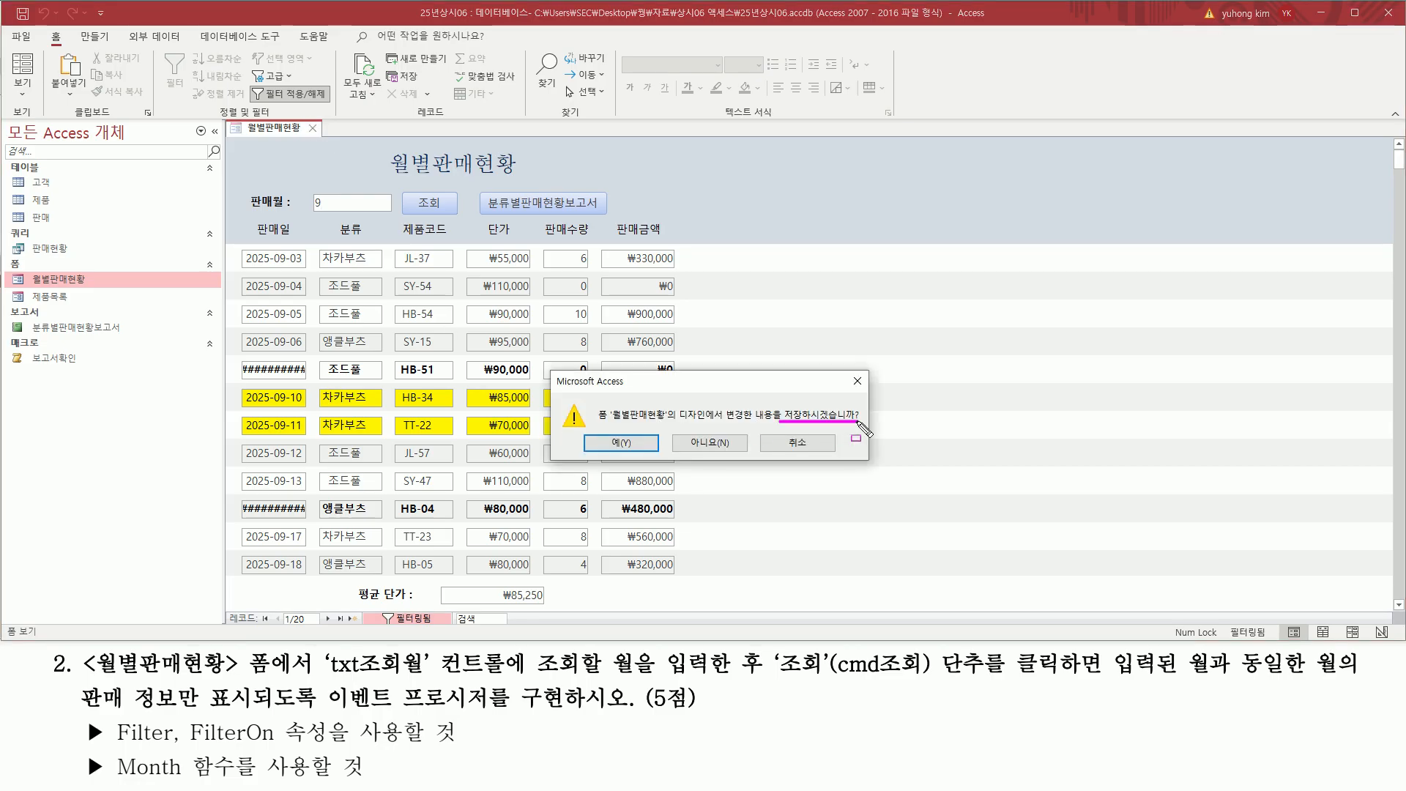
drag(593, 432, 658, 451)
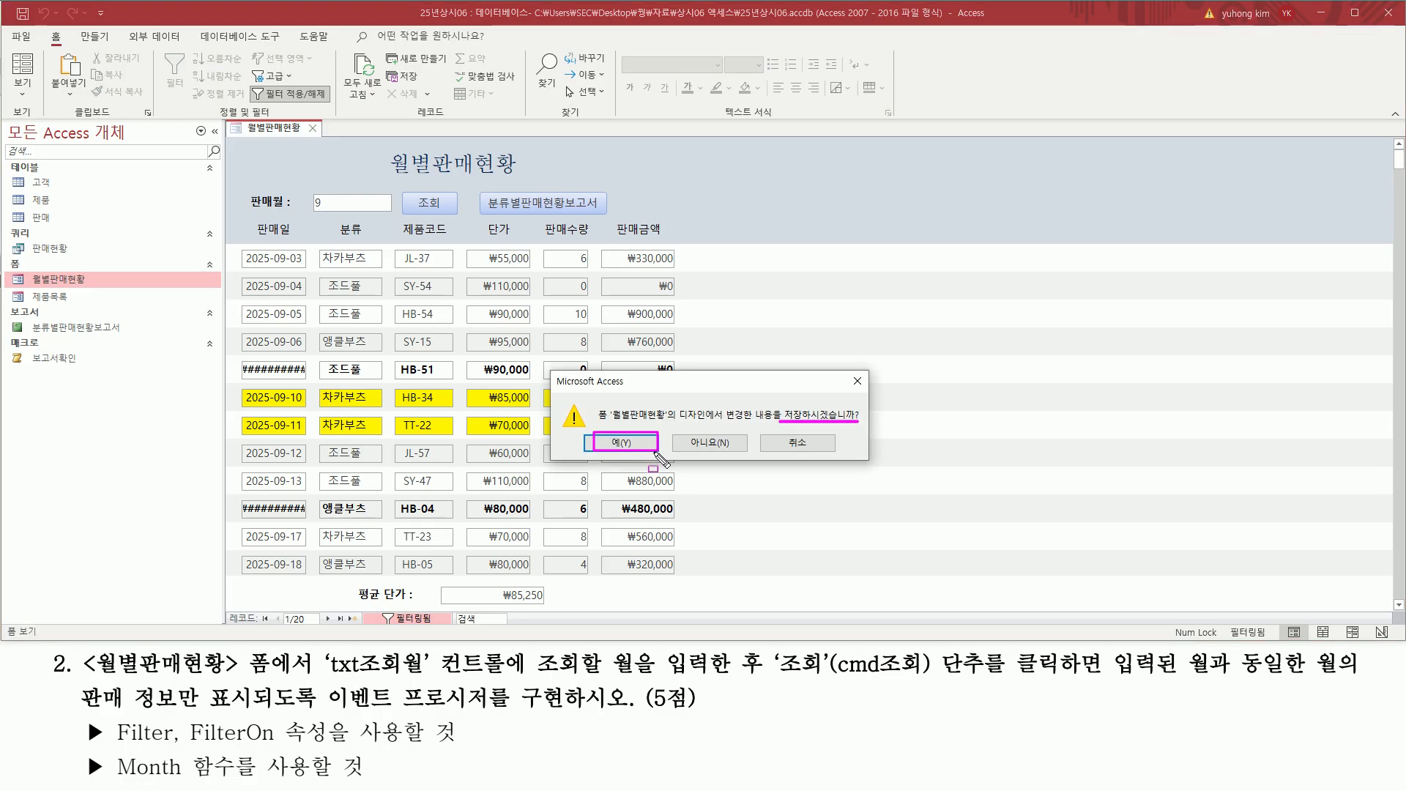
click(629, 445)
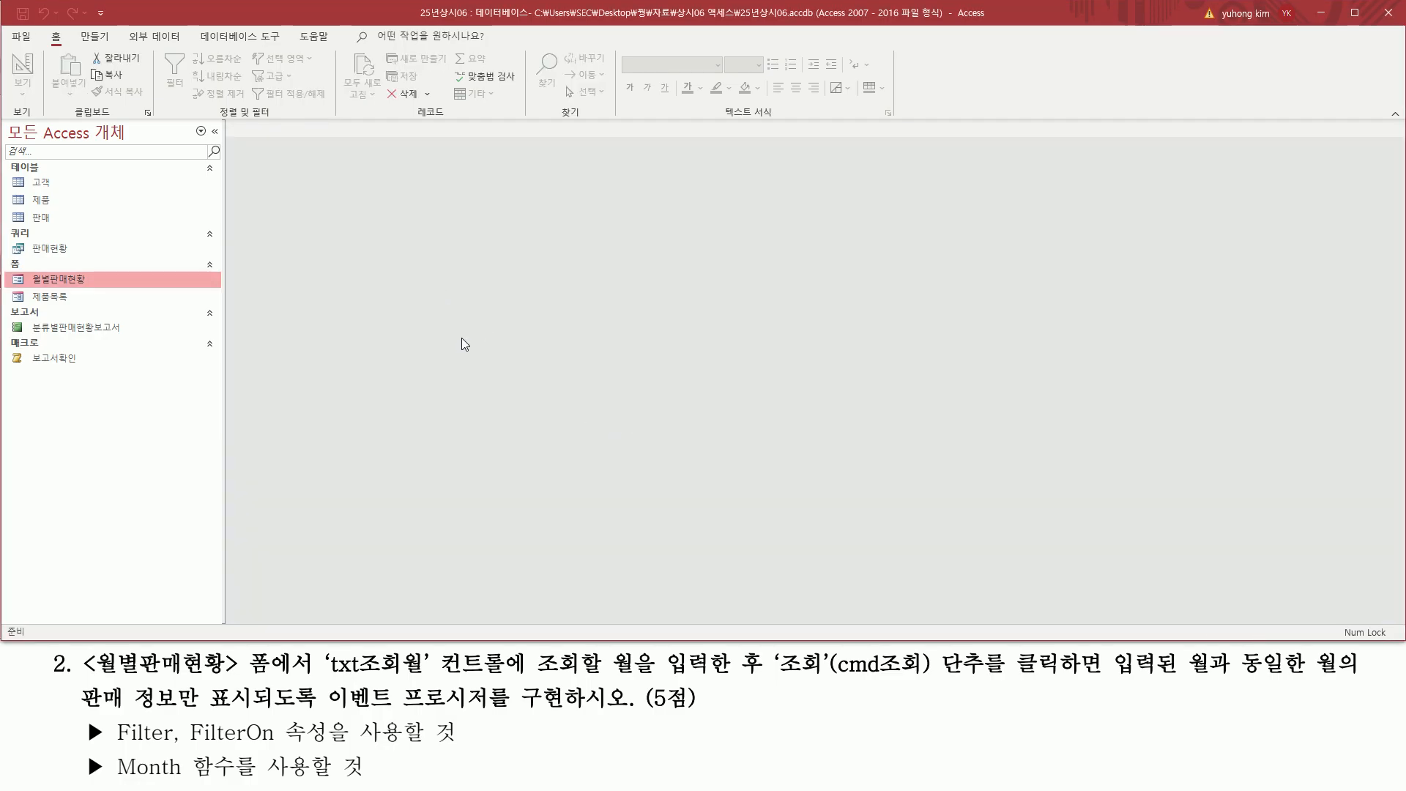